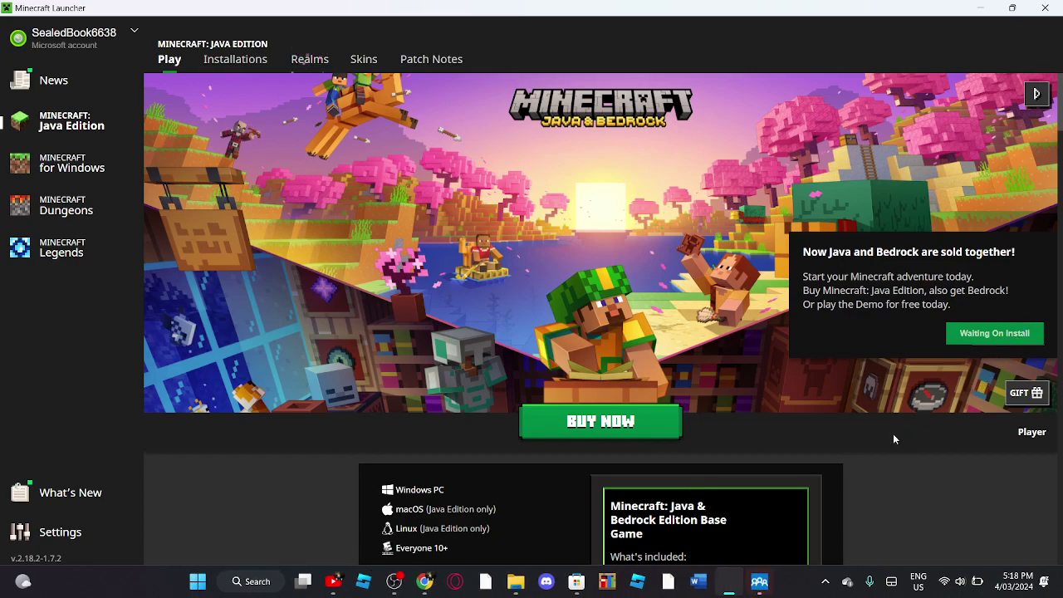
# - Close the Microsoft family features window and minimize the Minecraft Launcher and the browser to reach the desktop
pyautogui.rightClick(759, 581)
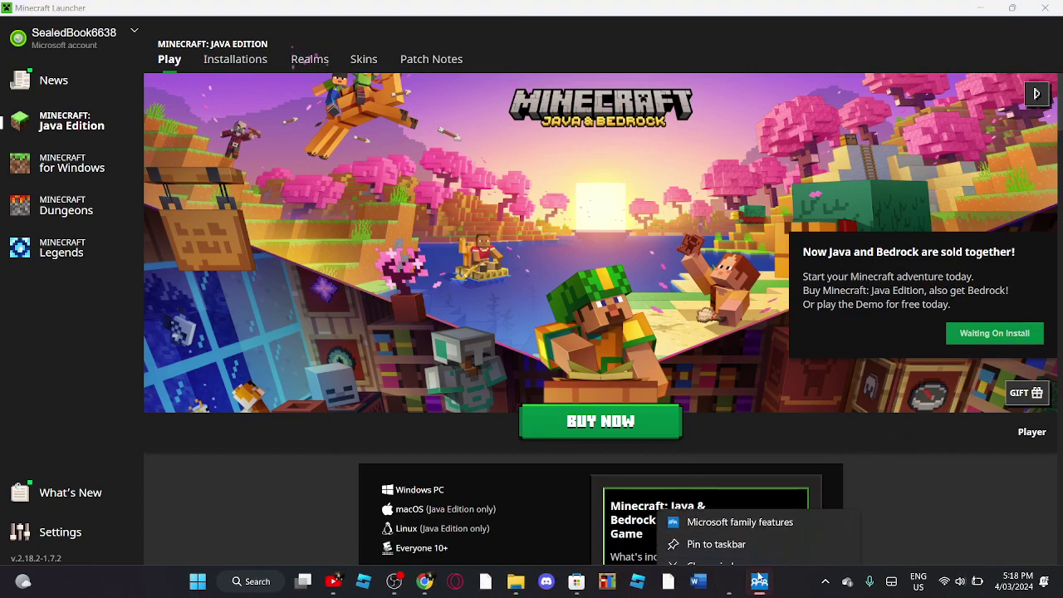
pyautogui.click(752, 544)
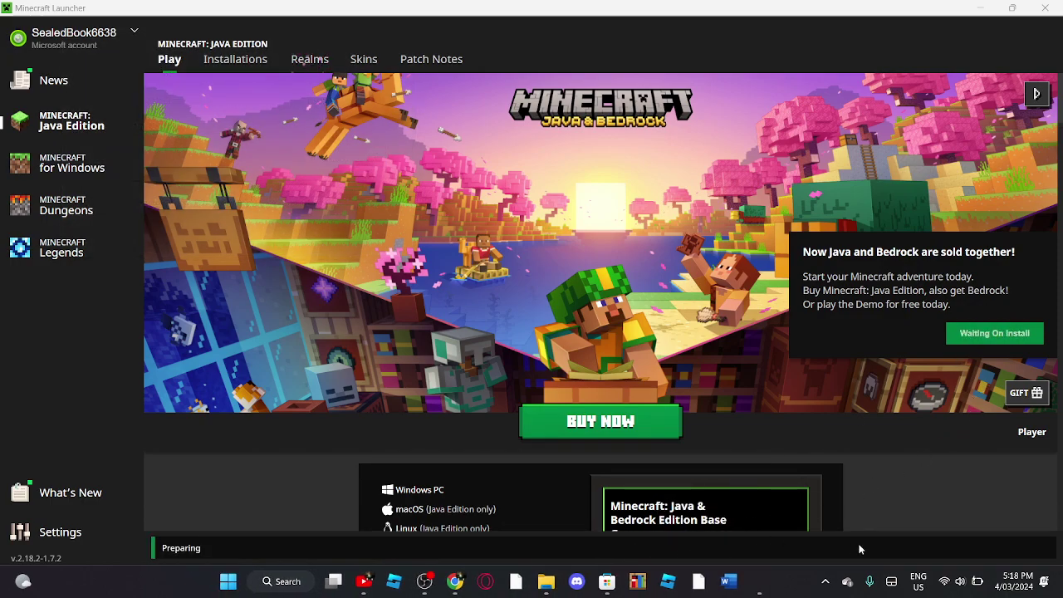
pyautogui.click(975, 8)
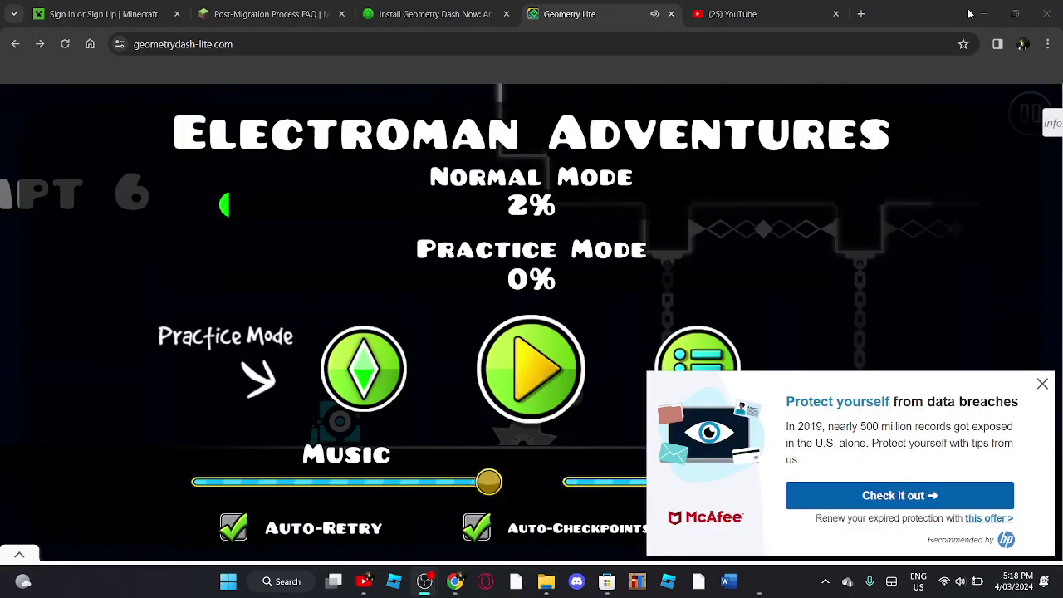
pyautogui.click(972, 13)
pyautogui.click(976, 12)
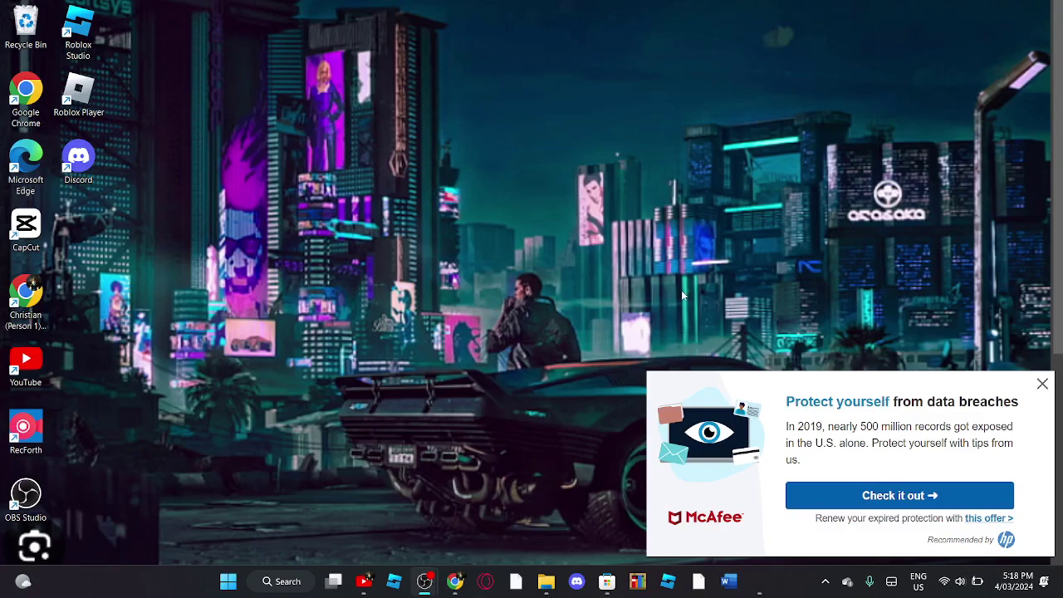
# - Dismiss the McAfee data breach notification and launch Roblox Studio from the desktop
pyautogui.click(1043, 385)
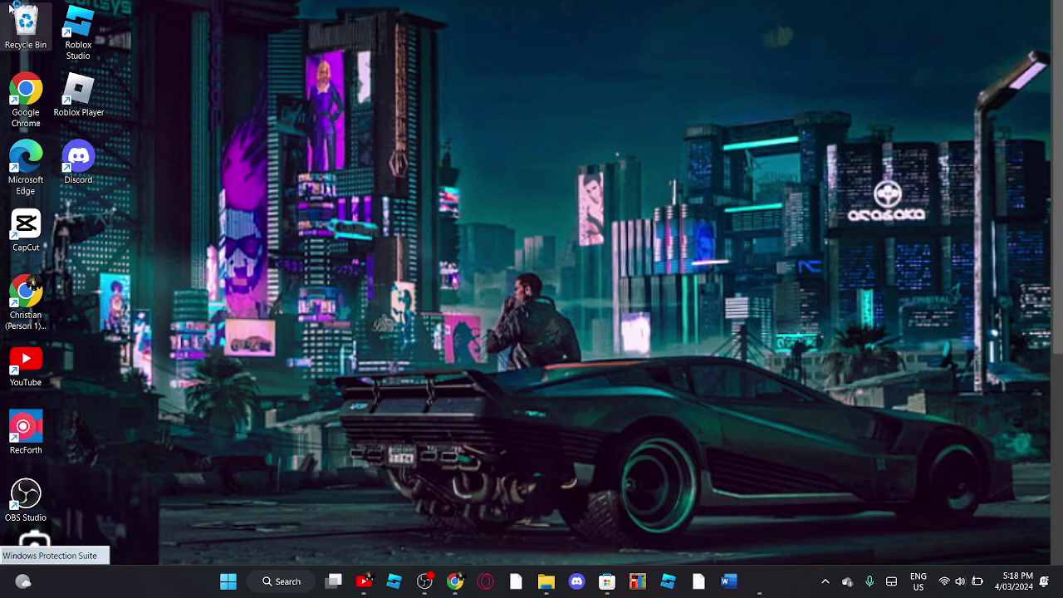
pyautogui.doubleClick(66, 30)
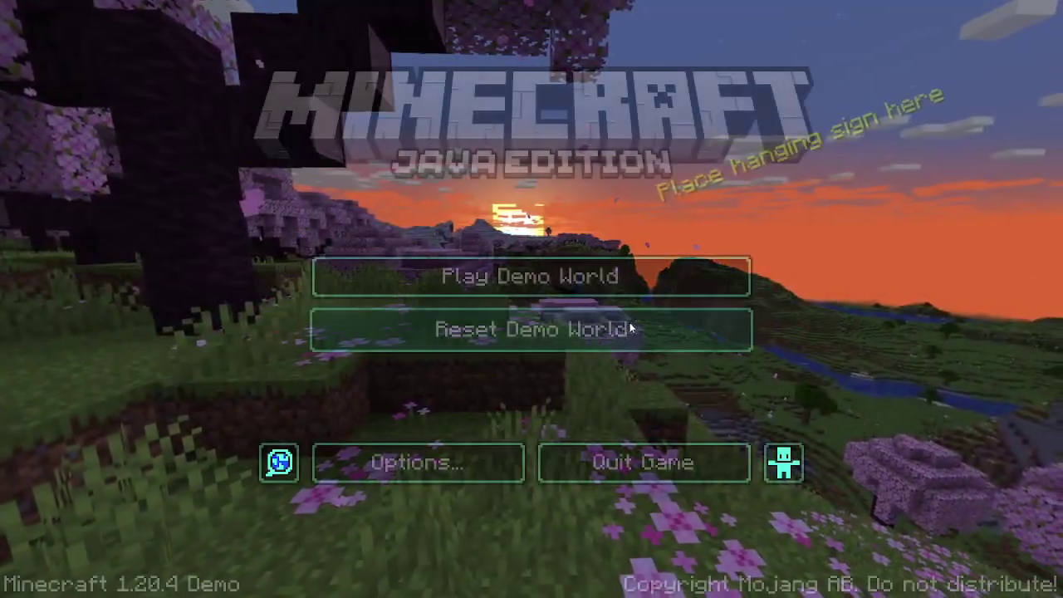
# - Reset the Minecraft demo world, confirming the deletion of the existing Demo World
pyautogui.click(610, 336)
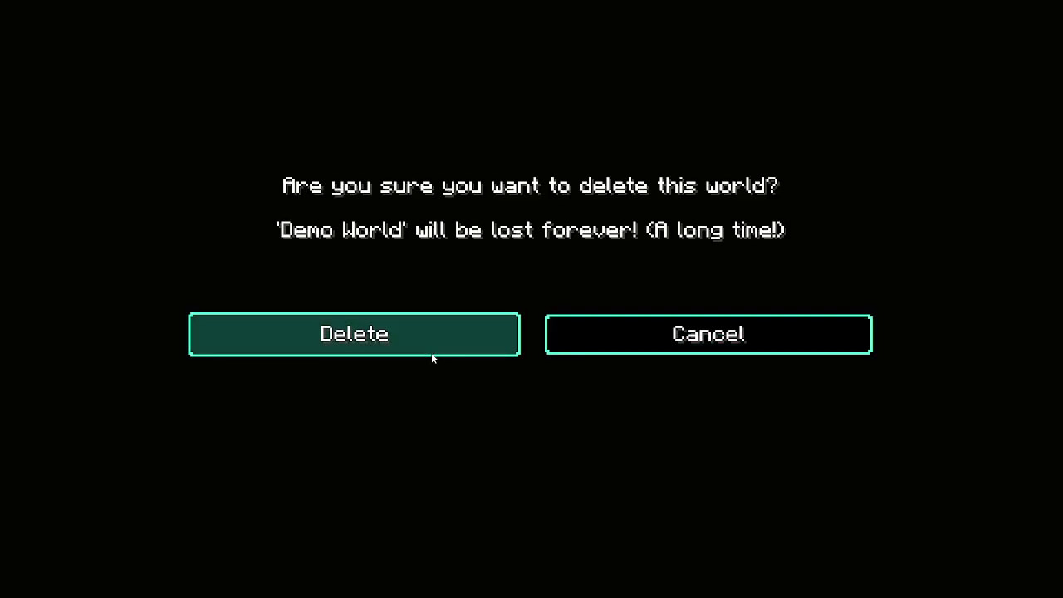
pyautogui.click(613, 315)
pyautogui.click(549, 342)
pyautogui.click(357, 336)
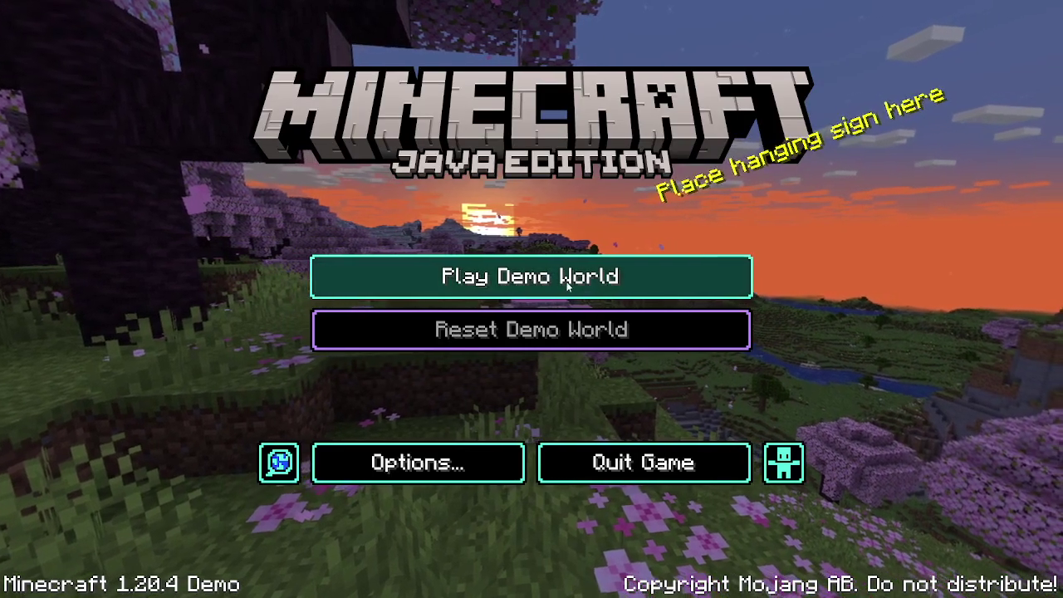
# - Switch the game from fullscreen to windowed mode in the video settings and start playing the demo world
pyautogui.click(370, 466)
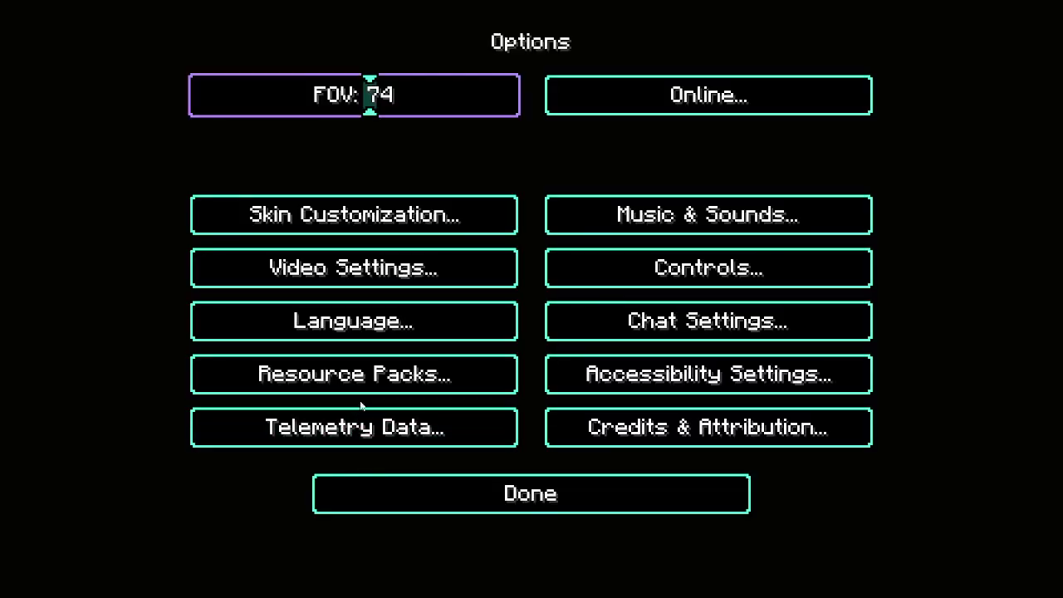
pyautogui.click(297, 273)
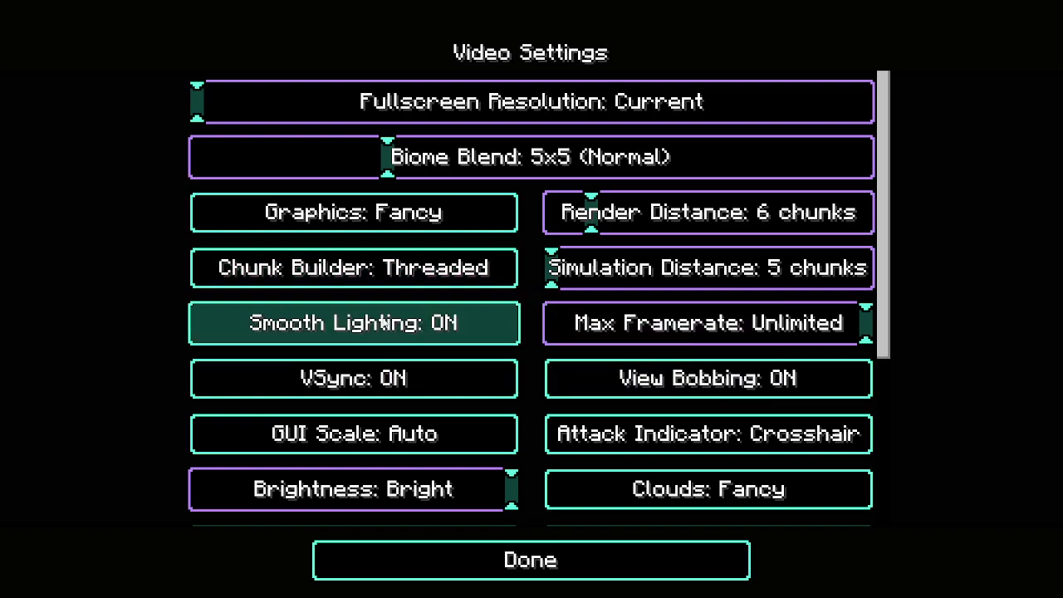
pyautogui.scroll(-2, 366, 448)
pyautogui.click(375, 461)
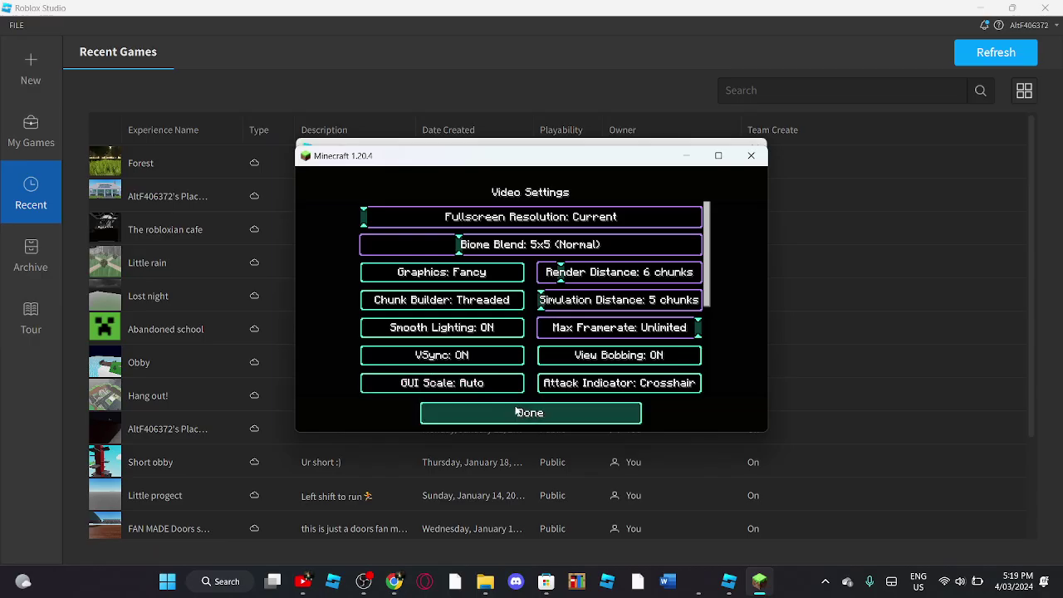
pyautogui.click(516, 409)
pyautogui.click(489, 401)
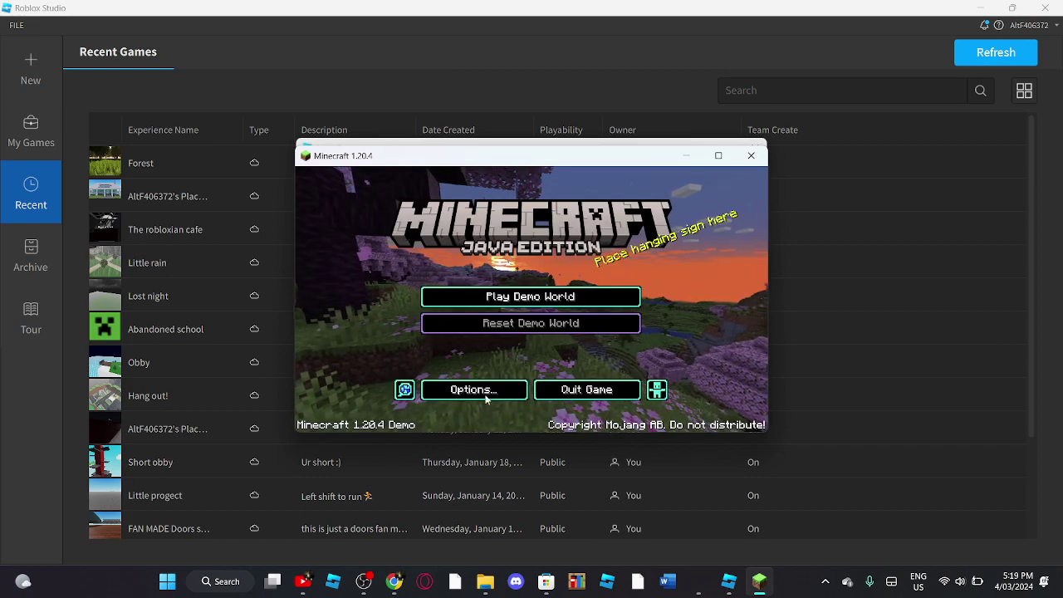
pyautogui.click(513, 301)
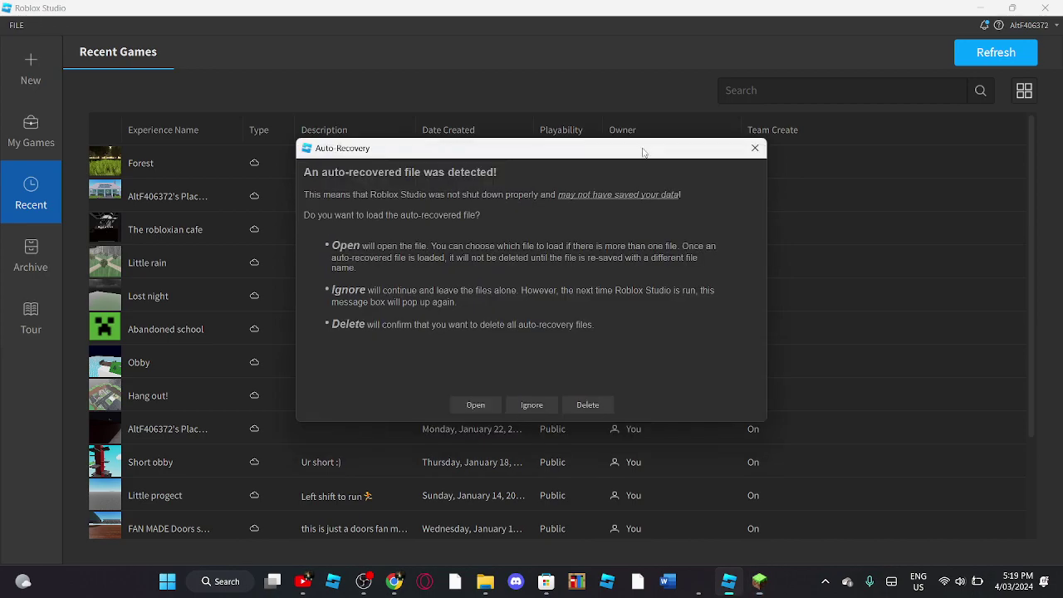
# - Switch to Roblox Studio, dismiss the auto-recovery prompt and create a new place from the Flat Terrain template
pyautogui.click(750, 155)
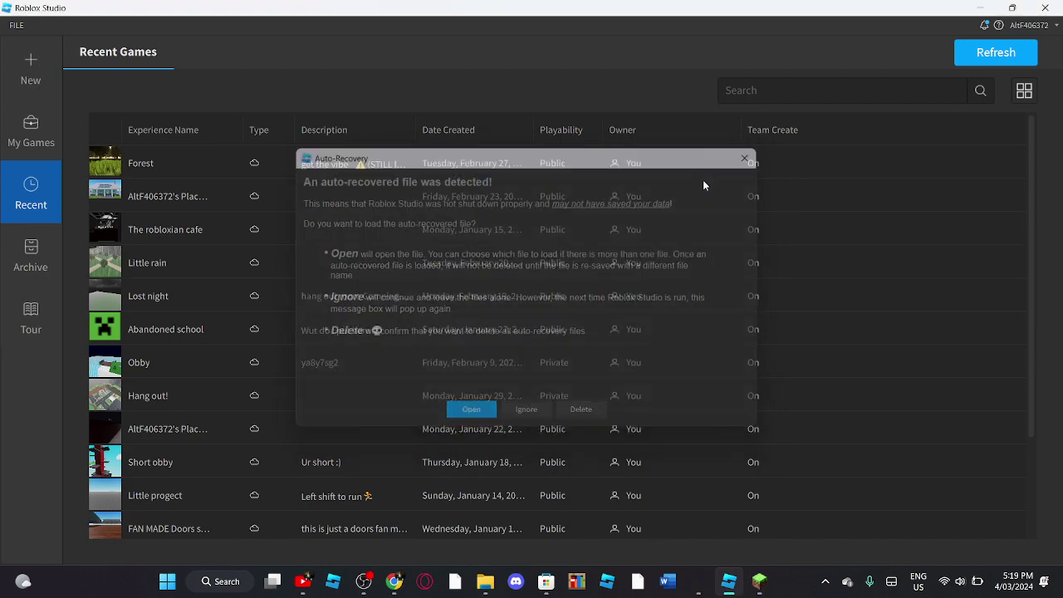
pyautogui.click(24, 75)
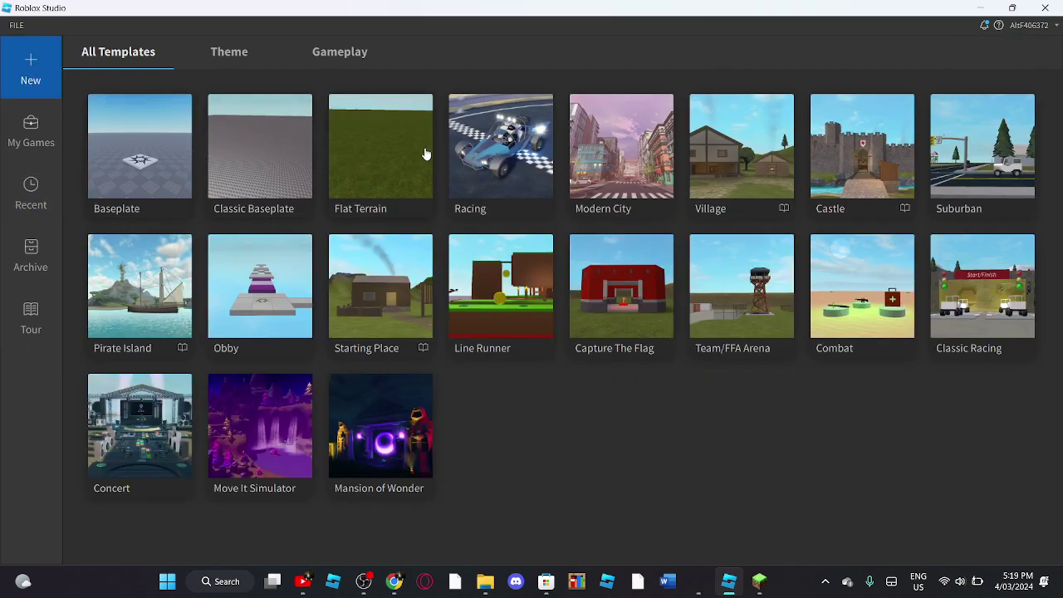
pyautogui.click(403, 166)
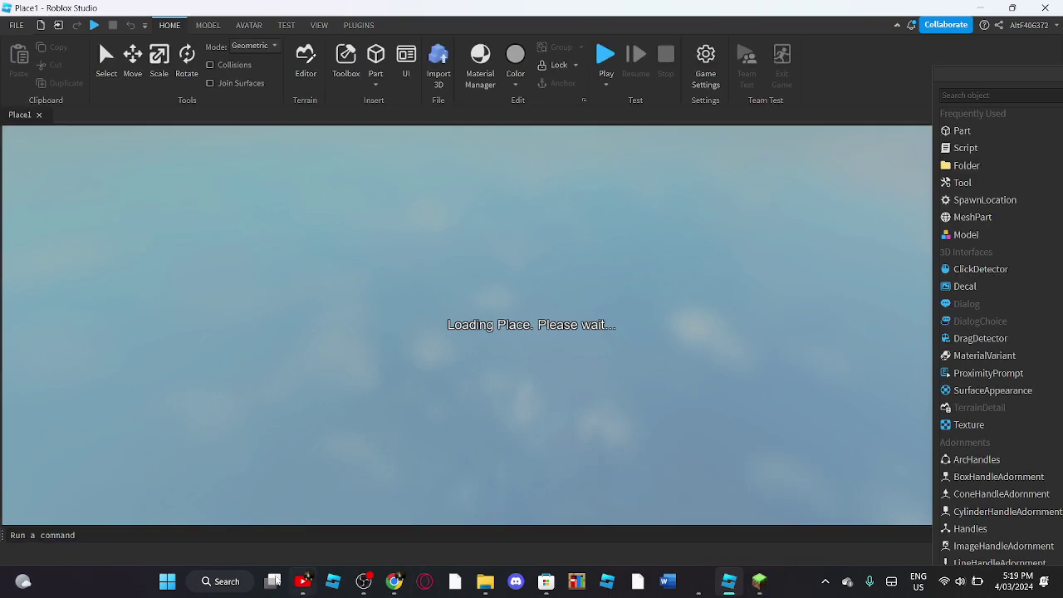
# - Search Google in a new Chrome tab for "how to open terrain editor in roblox studio"
pyautogui.click(394, 582)
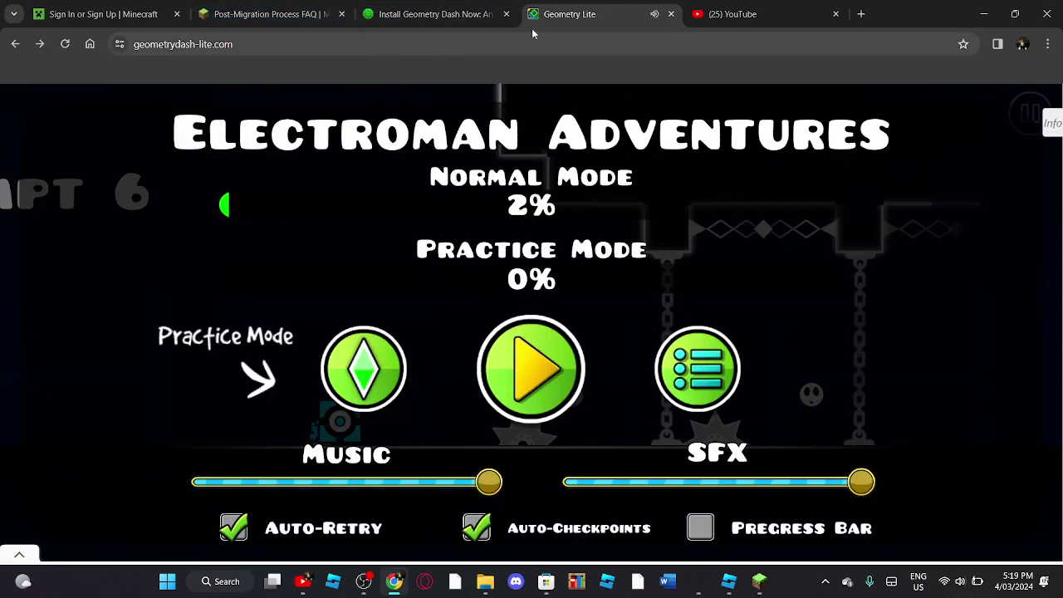
pyautogui.click(862, 14)
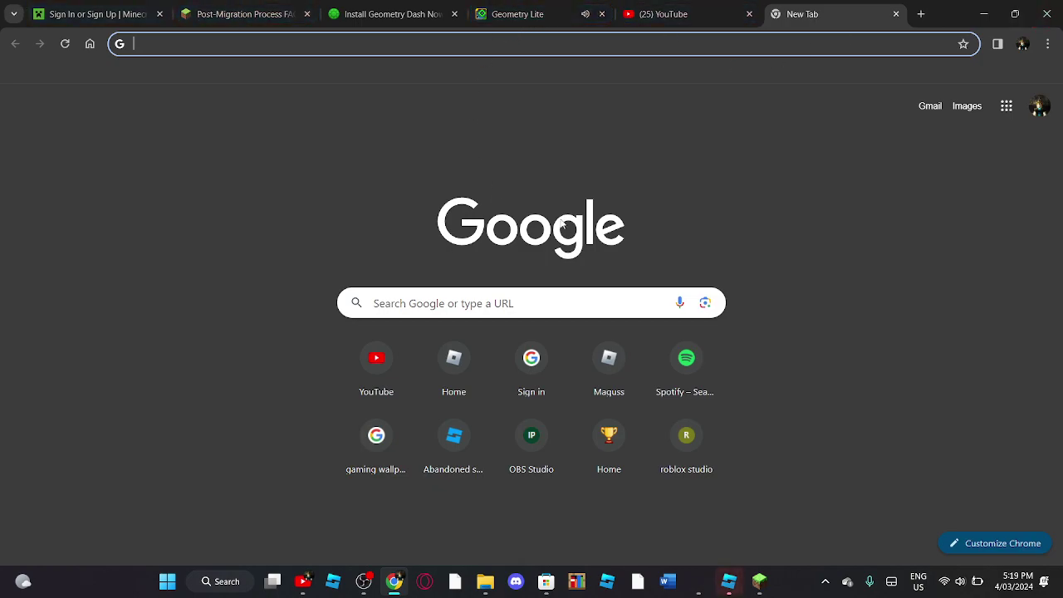
pyautogui.moveTo(765, 581)
pyautogui.write('how')
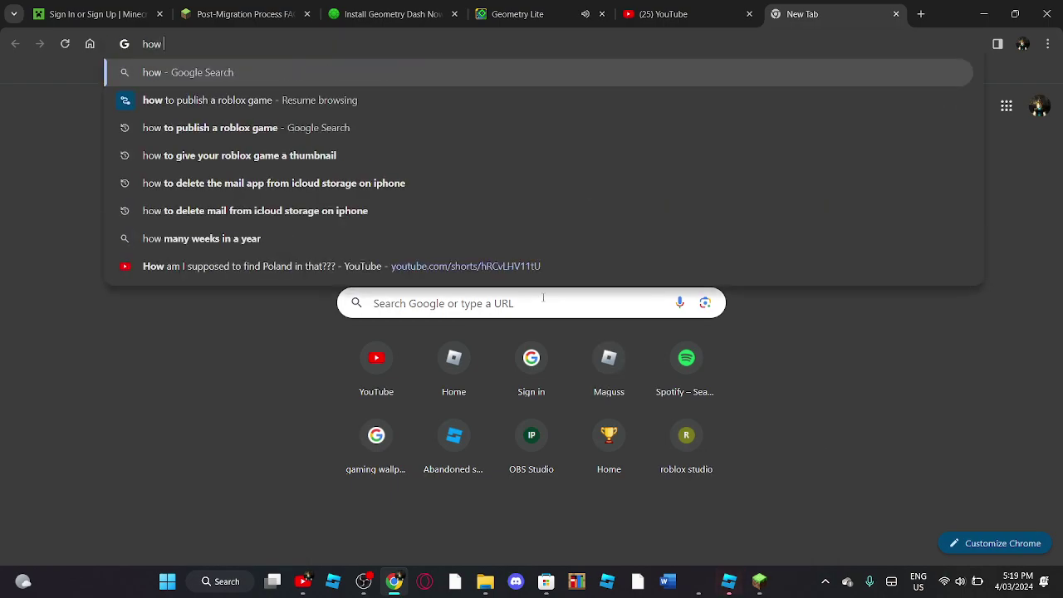
pyautogui.write(' to get terr')
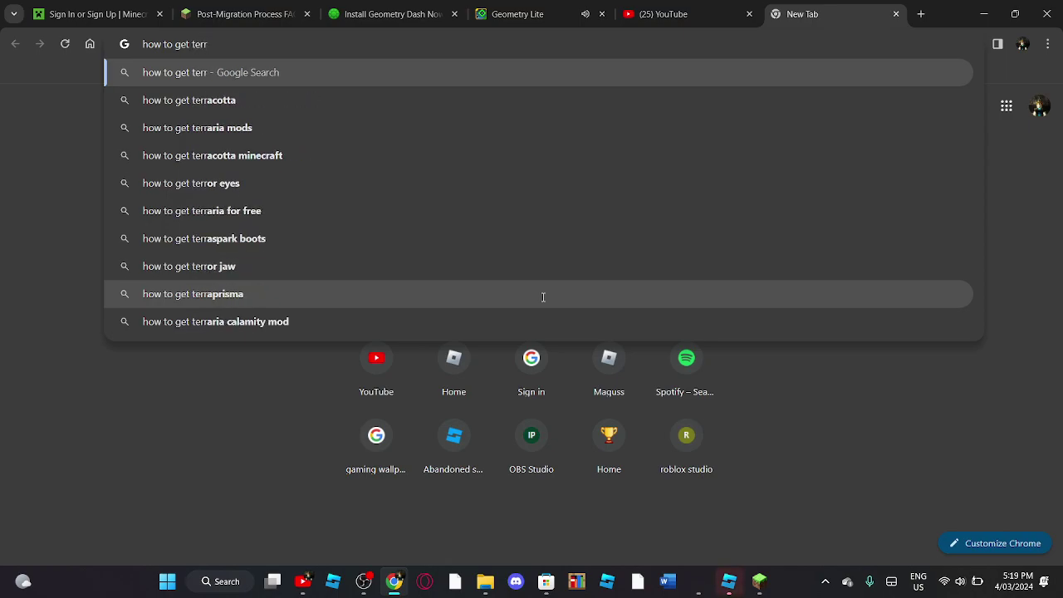
pyautogui.write('ain')
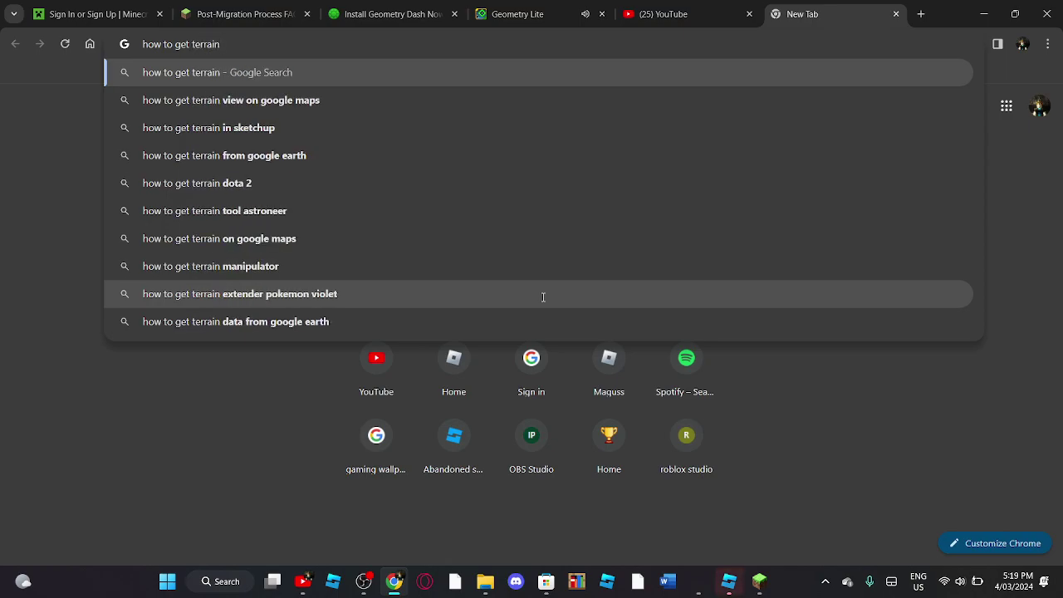
pyautogui.write(' w')
pyautogui.press('BackSpace')
pyautogui.write('es')
pyautogui.press('BackSpace')
pyautogui.write('di')
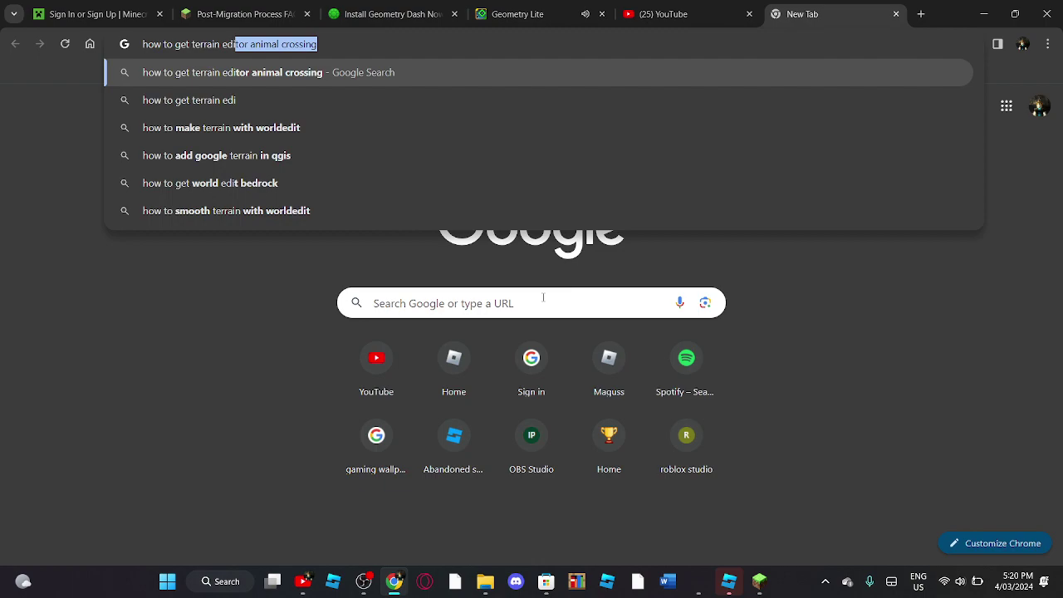
pyautogui.write('iitor')
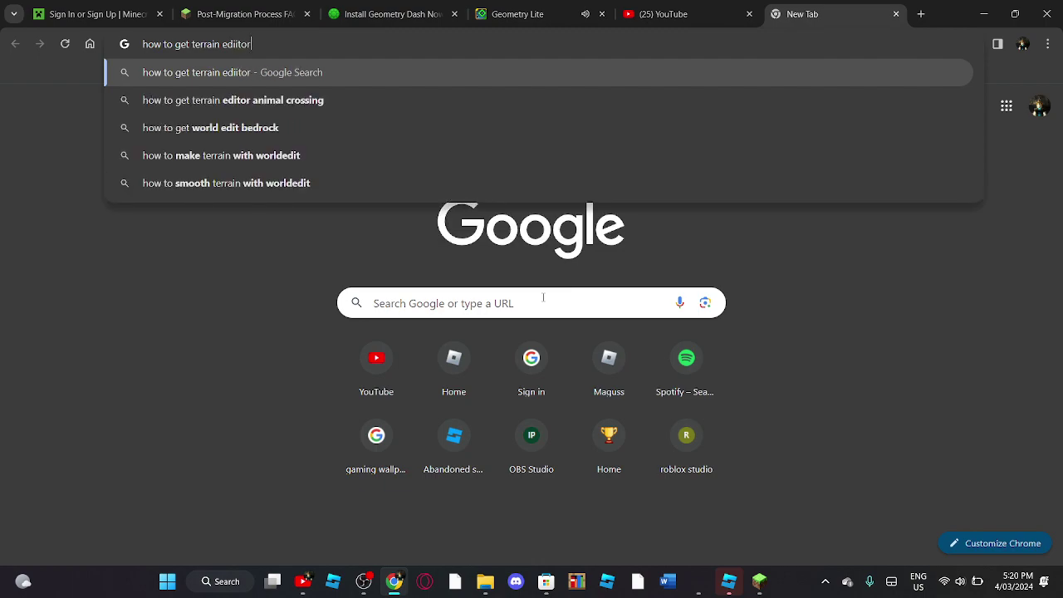
pyautogui.write(' in ro')
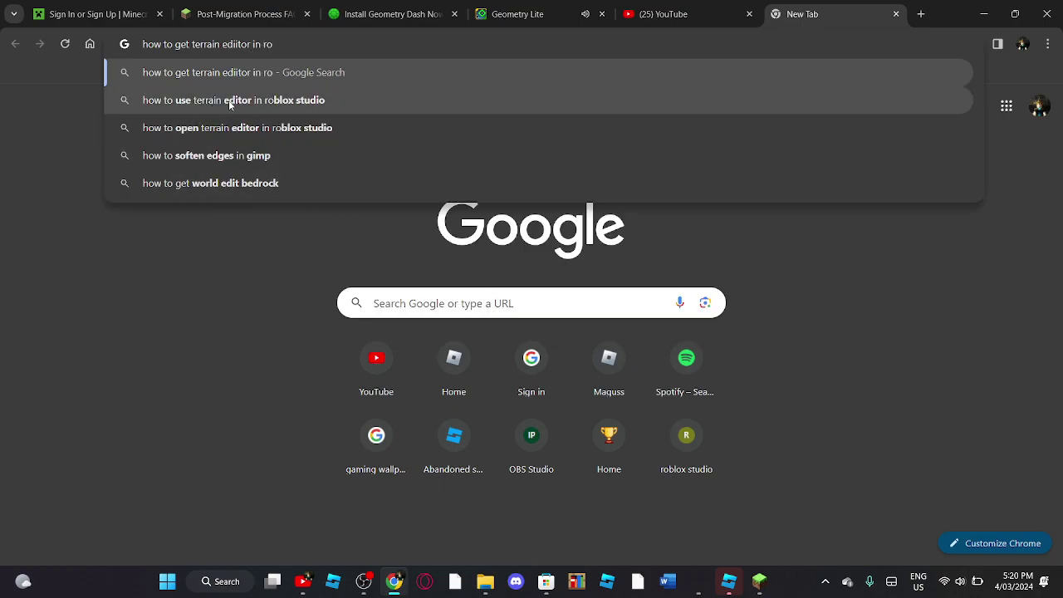
pyautogui.click(262, 129)
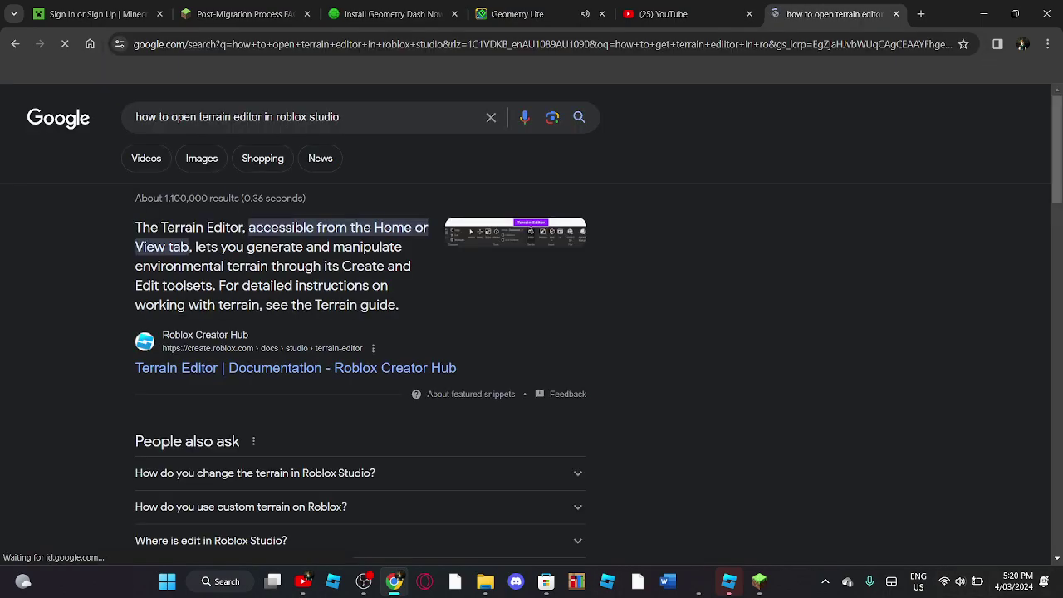
# - Switch back to Minecraft and resume the paused demo world
pyautogui.click(759, 581)
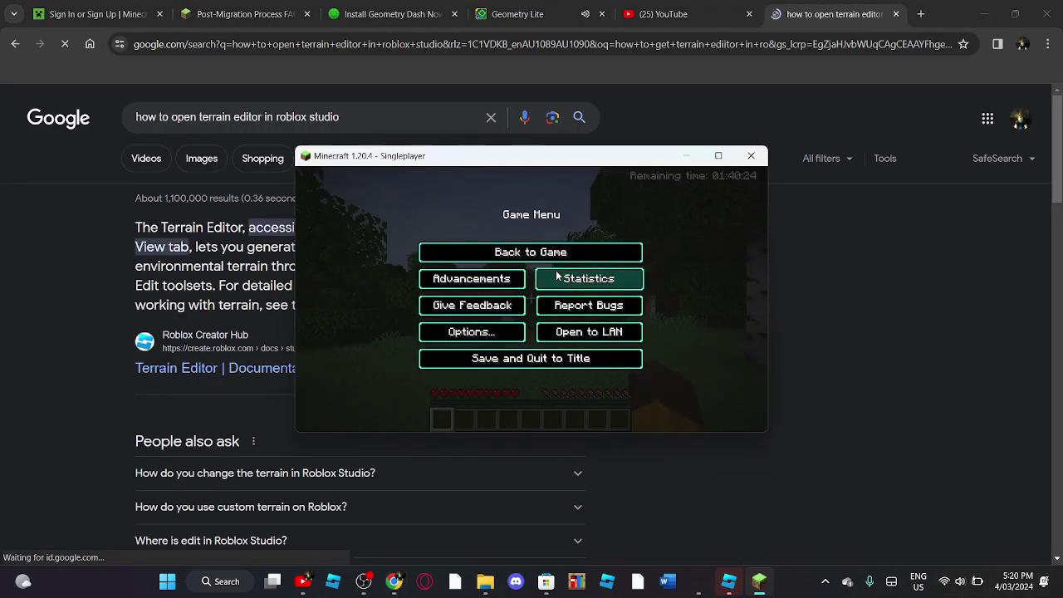
pyautogui.click(531, 252)
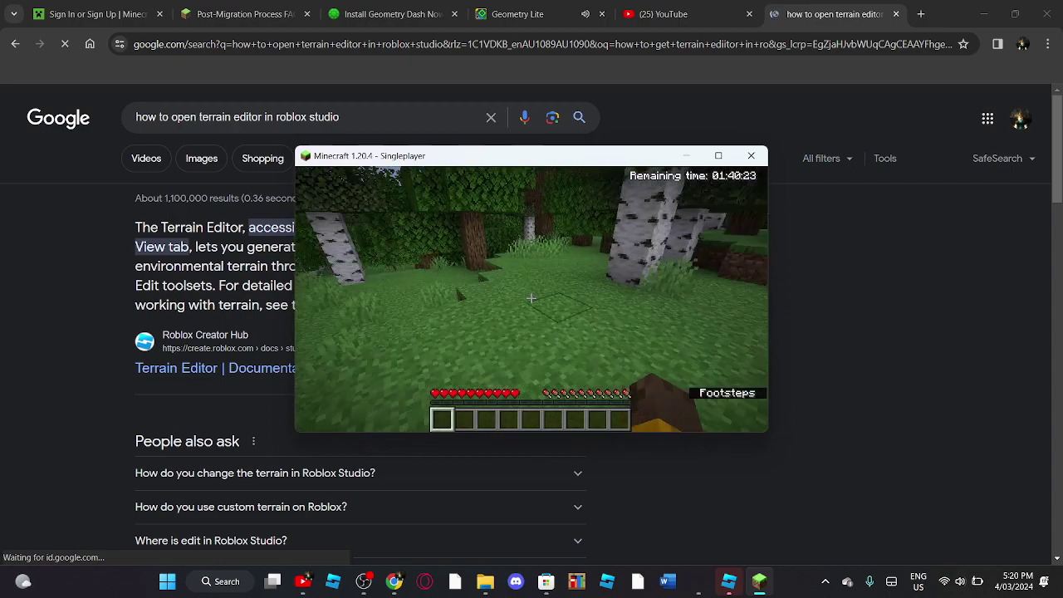
pyautogui.click(544, 360)
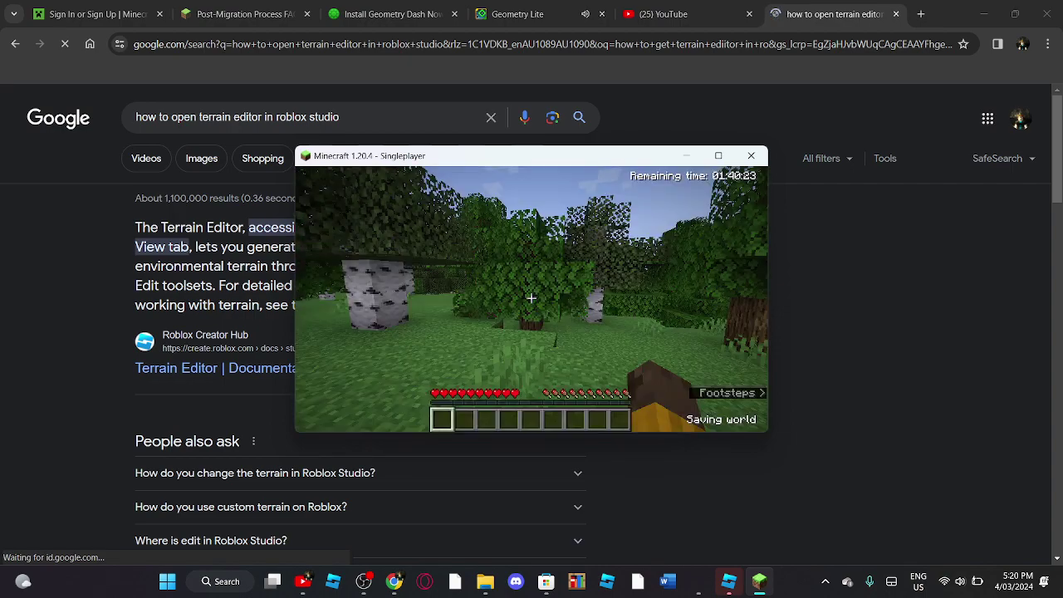
# - Lower the render distance in the demo world's video settings and return to the game
pyautogui.press('Escape')
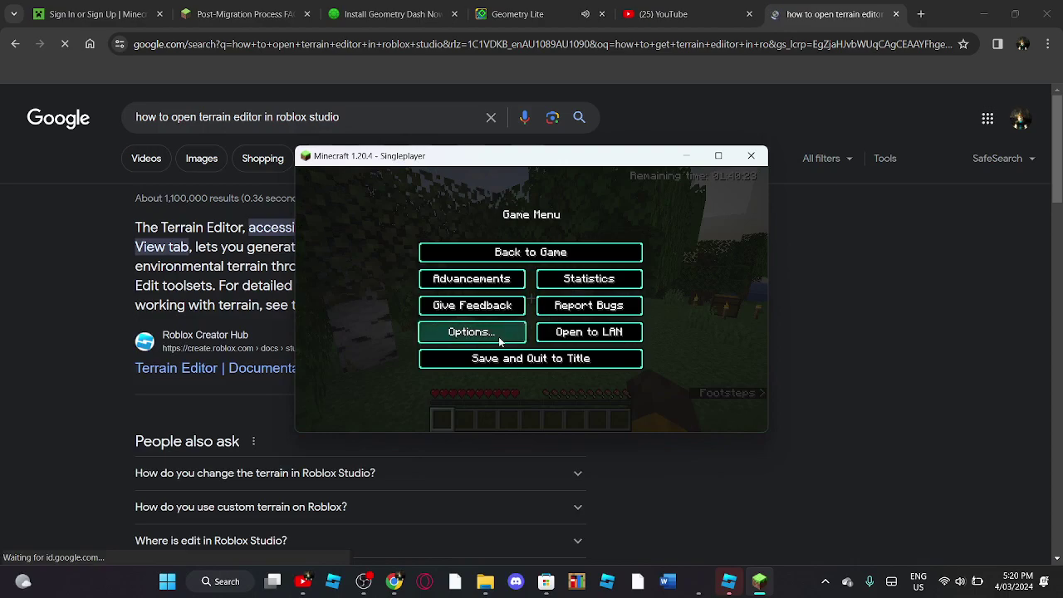
pyautogui.press('Escape')
pyautogui.press('Escape')
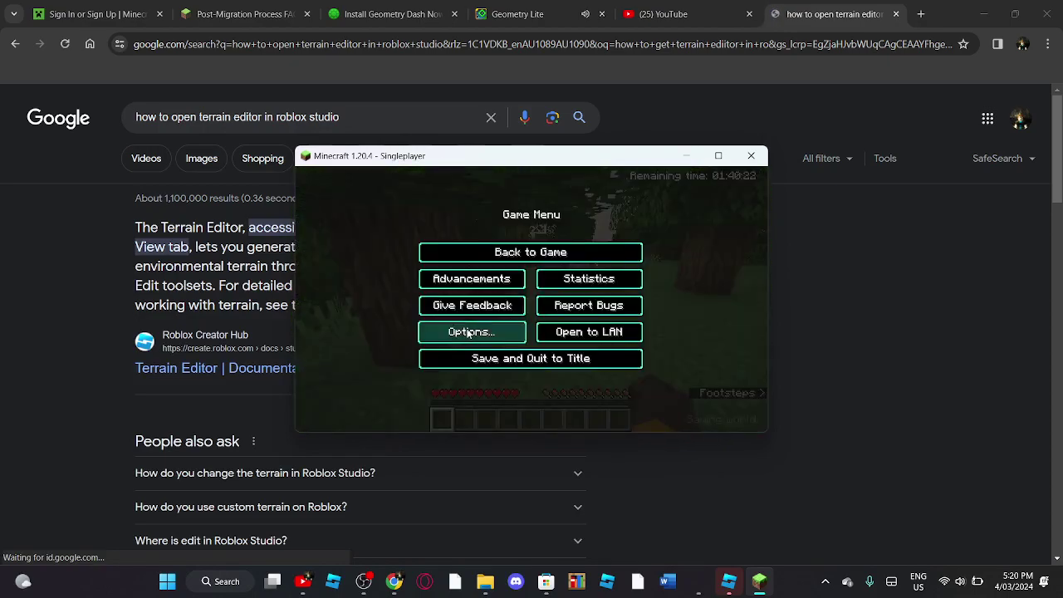
pyautogui.click(507, 332)
pyautogui.press('Escape')
pyautogui.press('Escape')
pyautogui.press('Escape')
pyautogui.click(505, 331)
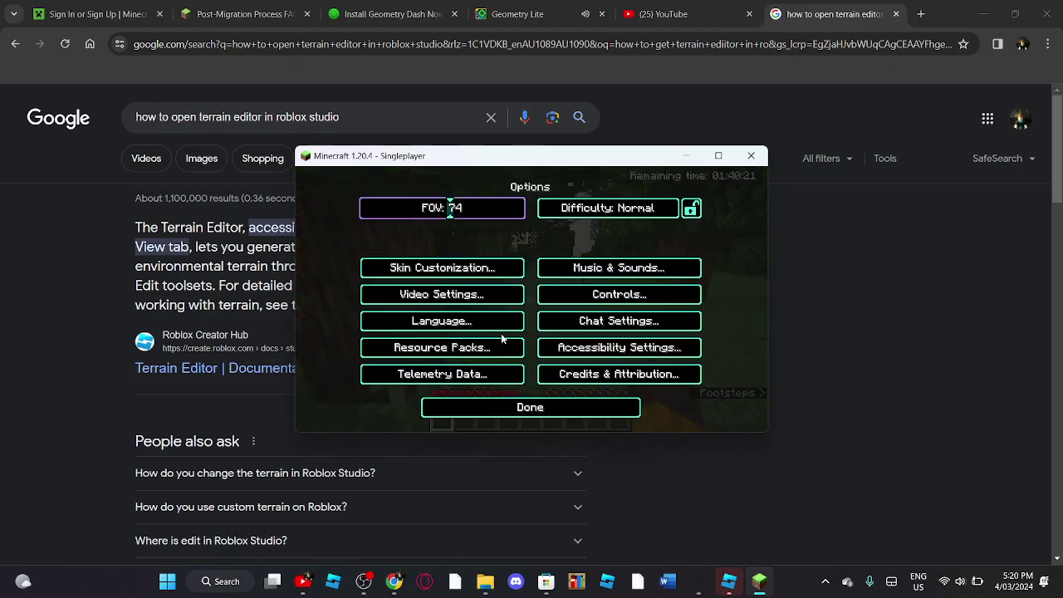
pyautogui.click(488, 292)
pyautogui.moveTo(563, 281); pyautogui.dragTo(542, 280)
pyautogui.press('Escape')
pyautogui.press('Escape')
# - Walk to the chest beside the torches, inspect its contents and close it
pyautogui.press('w')
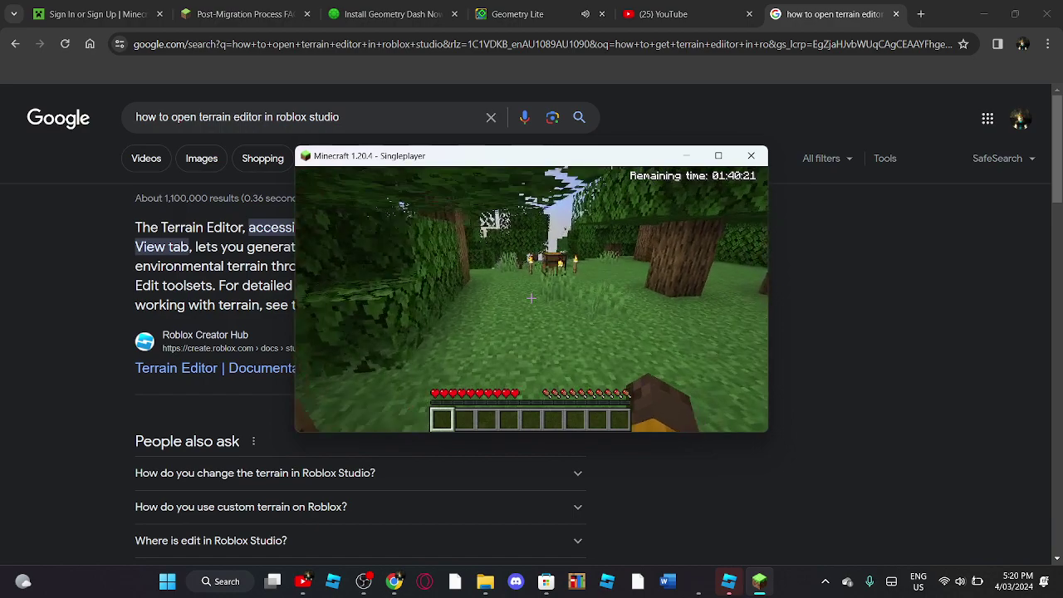
pyautogui.click(532, 298)
pyautogui.rightClick(532, 297)
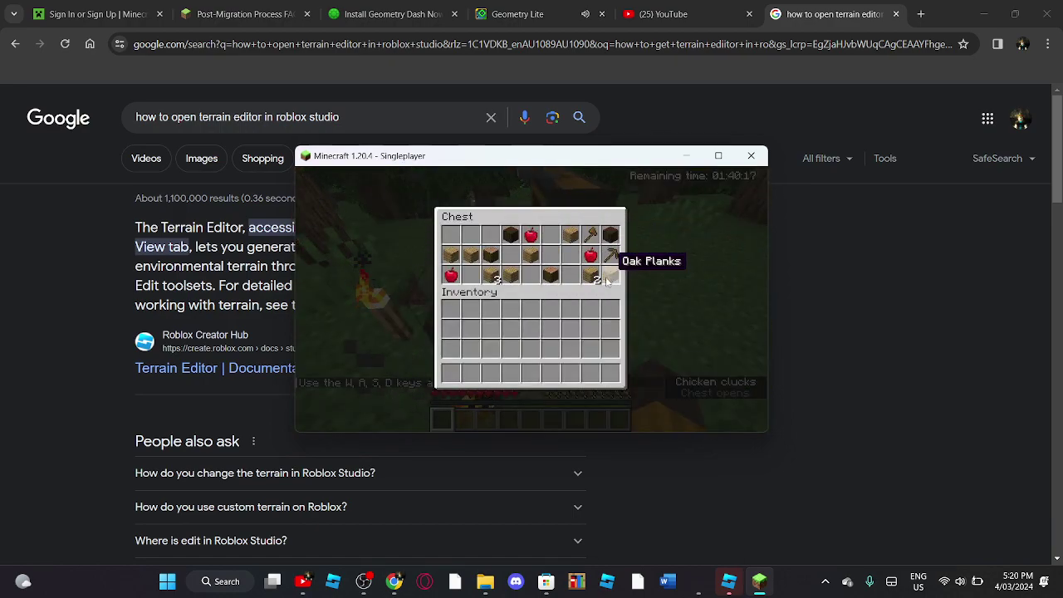
pyautogui.press('Escape')
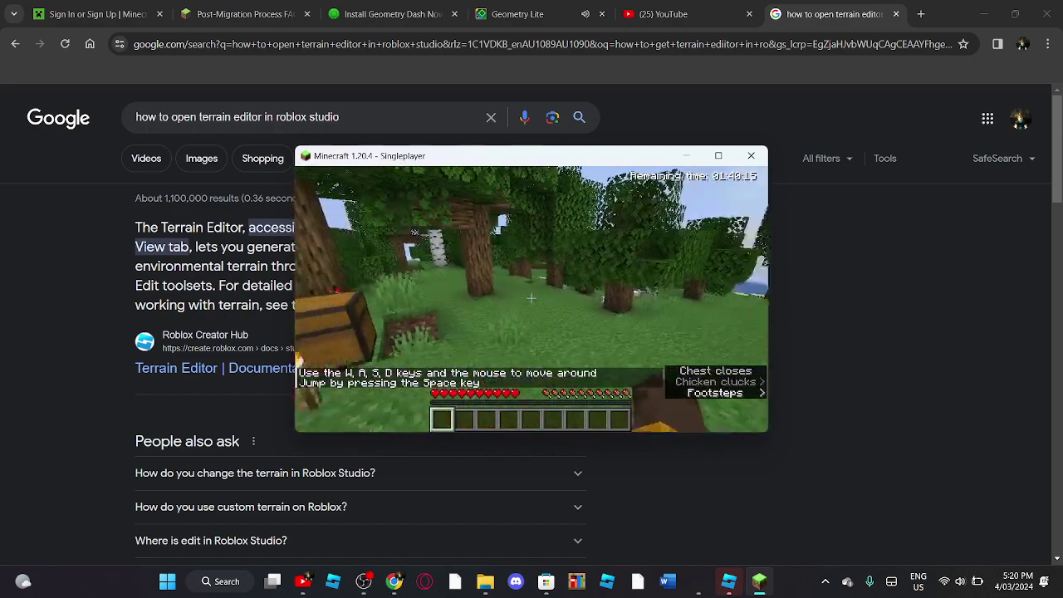
# - Open the demo world to LAN with cheats allowed and the port number set to 54829
pyautogui.press('Escape')
pyautogui.click(578, 332)
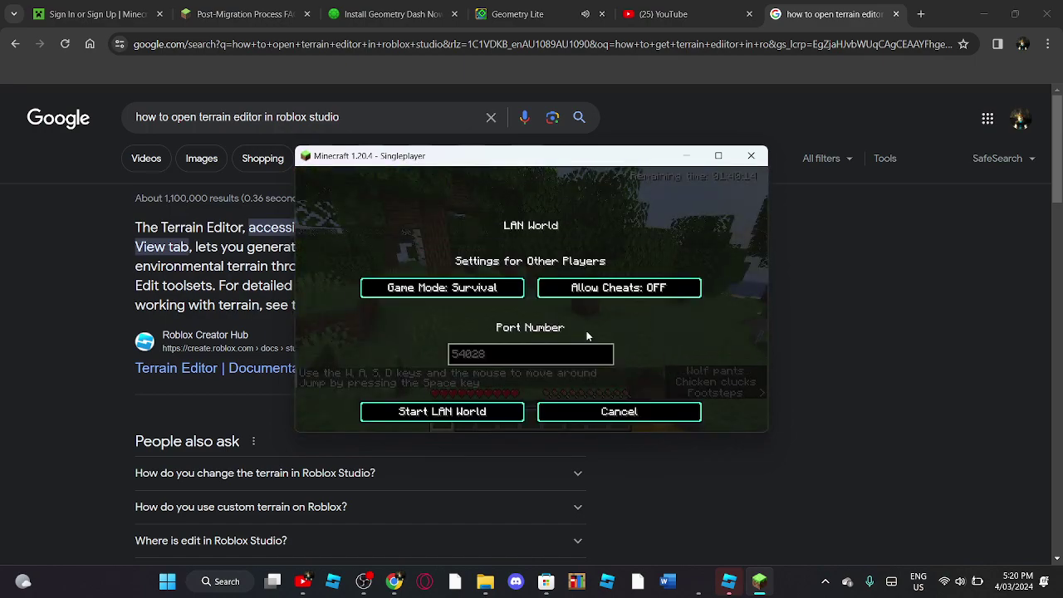
pyautogui.click(604, 293)
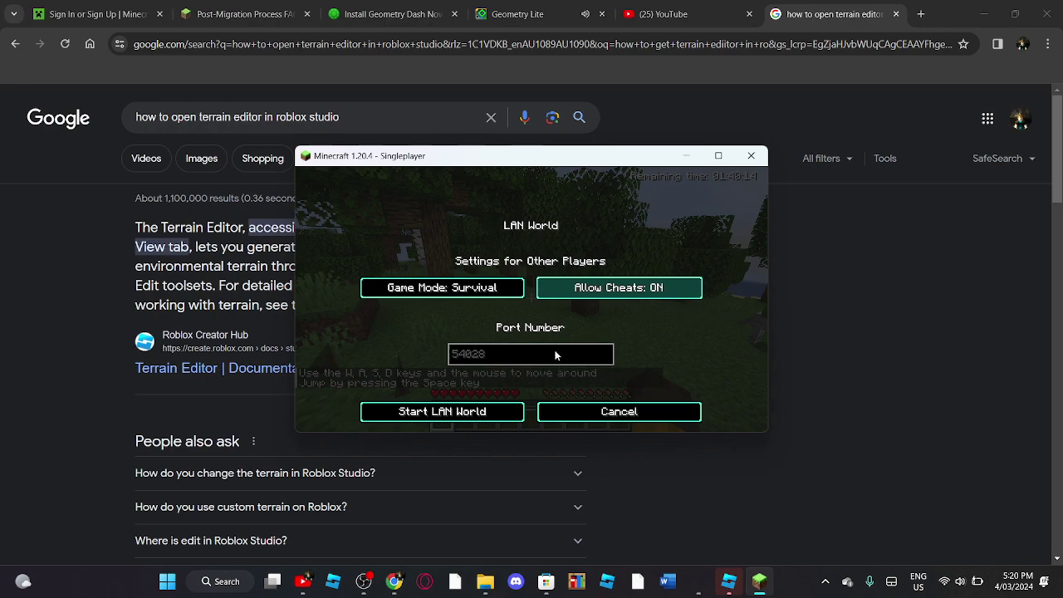
pyautogui.click(553, 353)
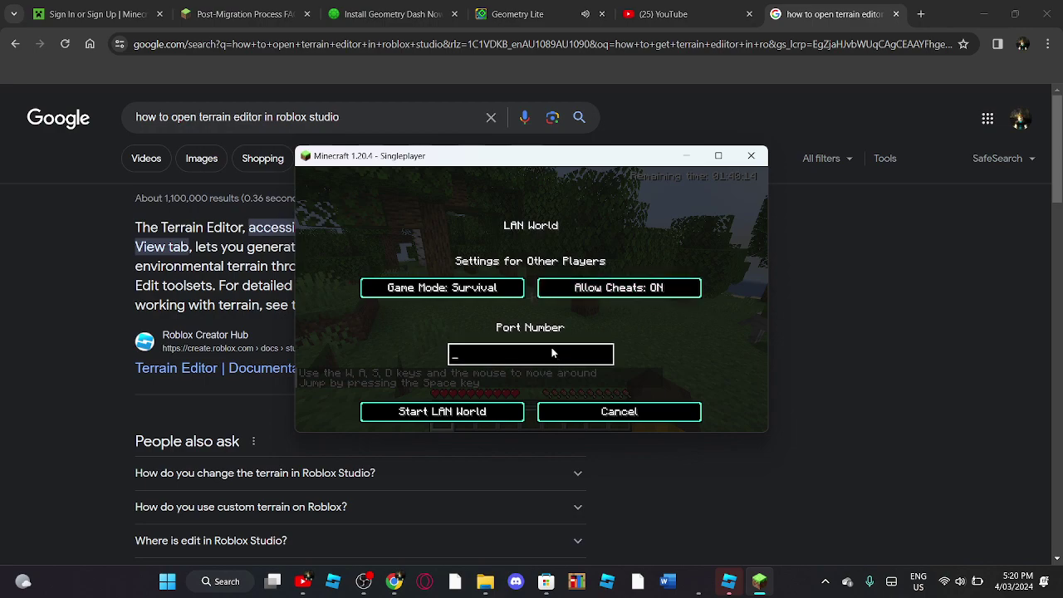
pyautogui.write('548')
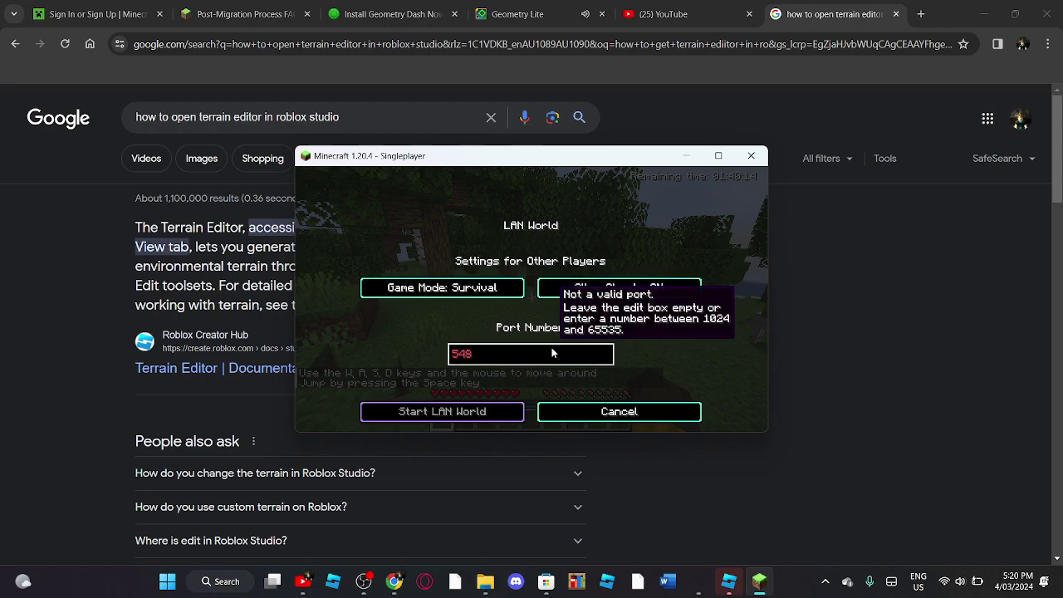
pyautogui.write('29')
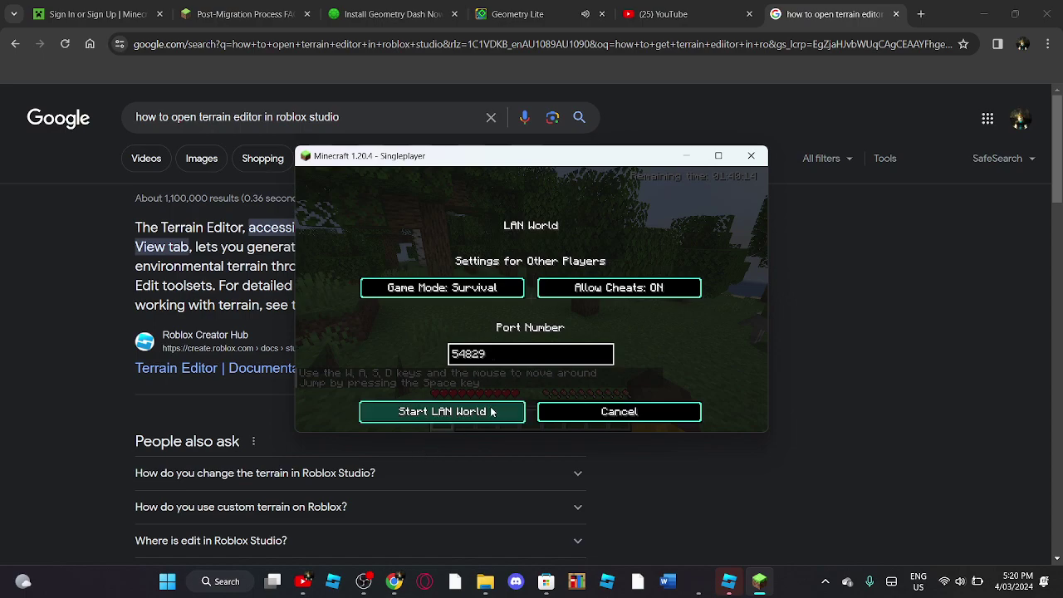
pyautogui.click(494, 411)
# - Walk across the grass to the wolf beside the trees and begin entering a chat command
pyautogui.press('w')
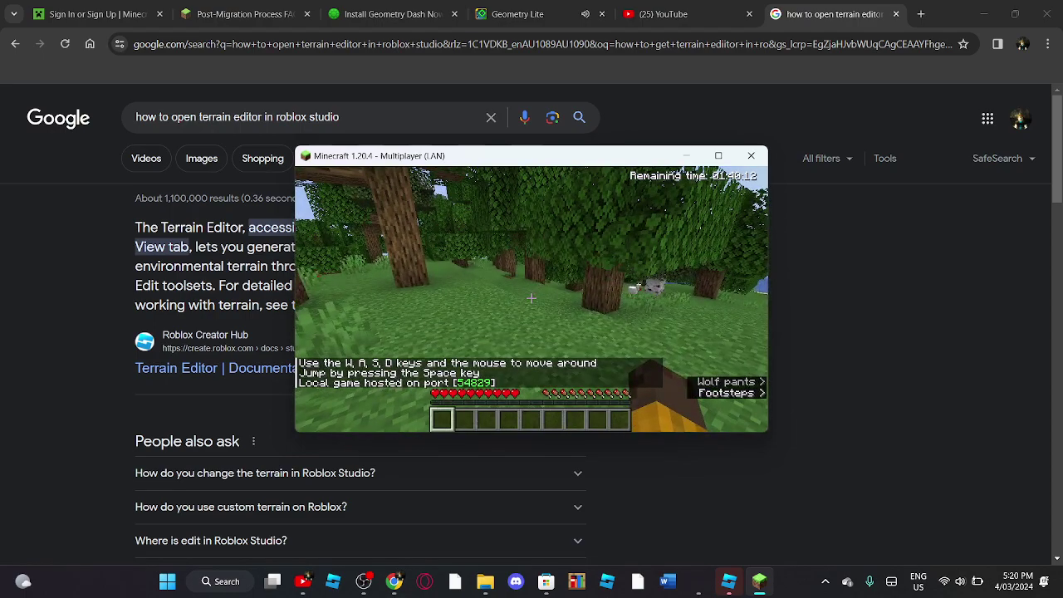
pyautogui.press('w')
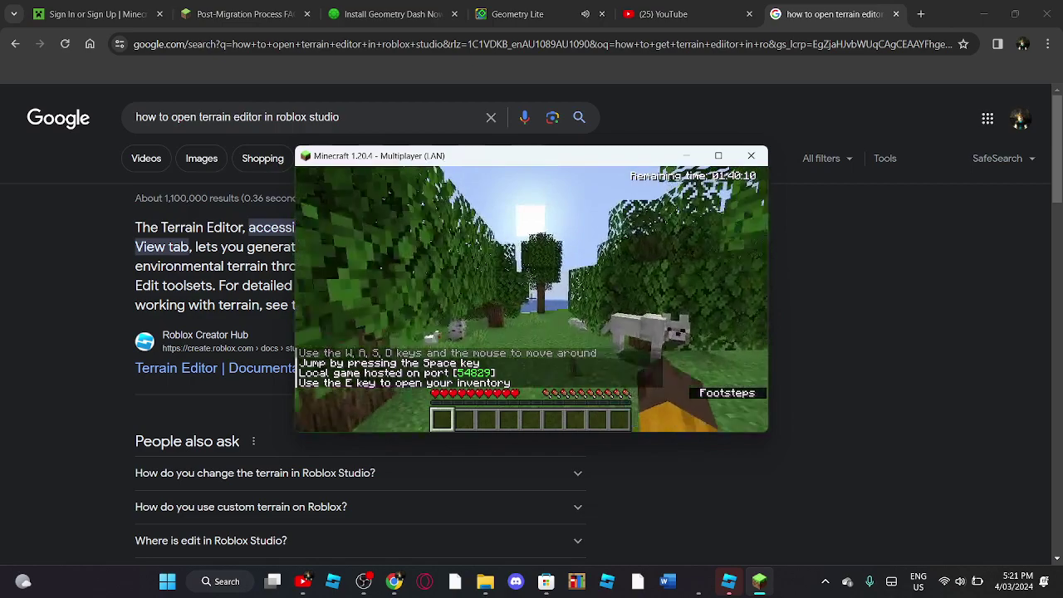
pyautogui.press('w')
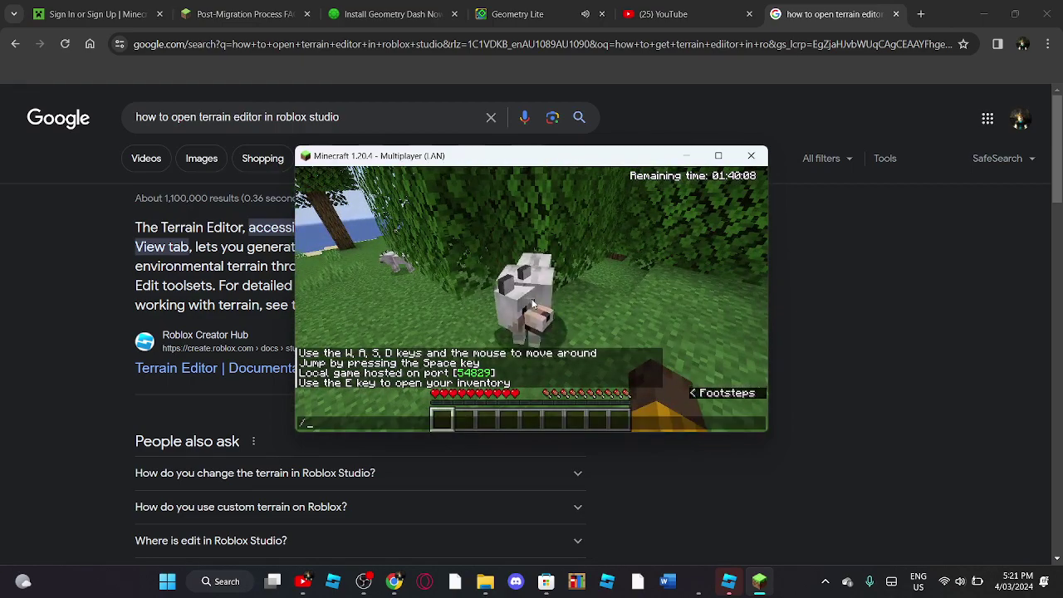
pyautogui.press('/')
pyautogui.write('t')
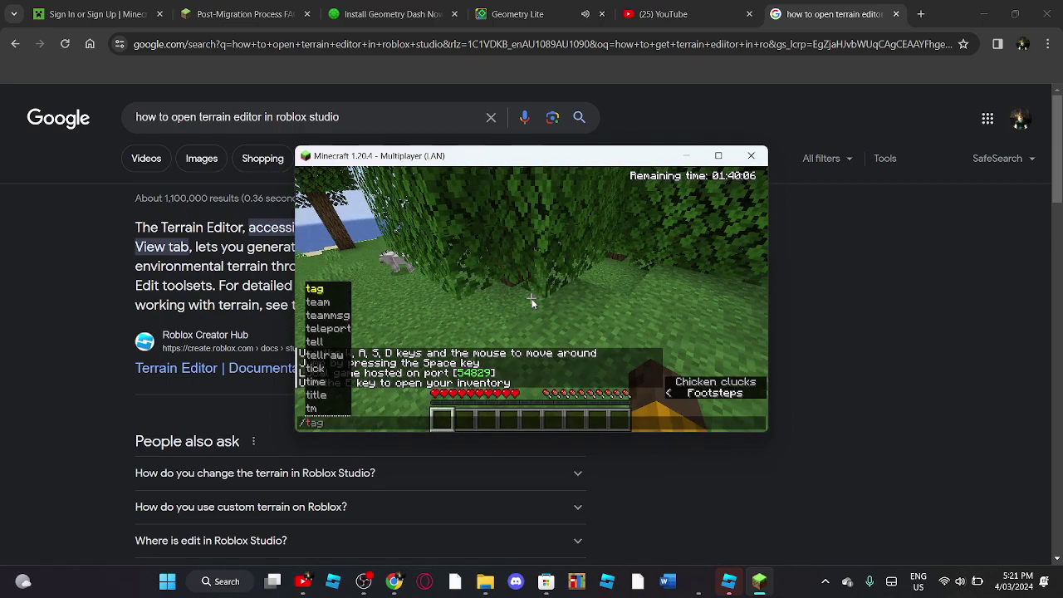
# - Open the Roblox Creator Hub's Terrain Editor documentation from the Google search results
pyautogui.click(229, 374)
pyautogui.click(229, 370)
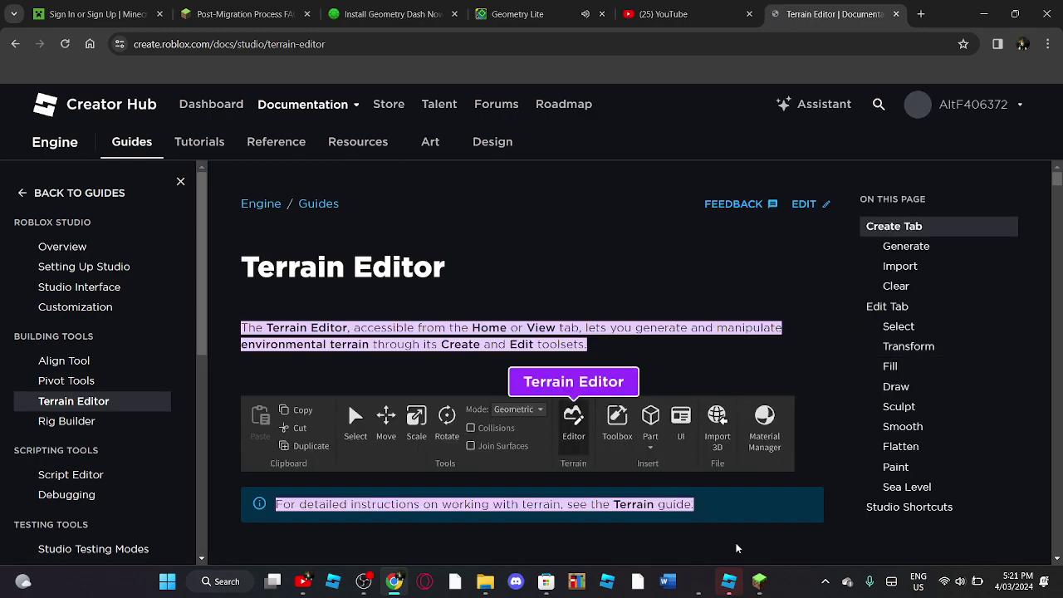
pyautogui.click(760, 582)
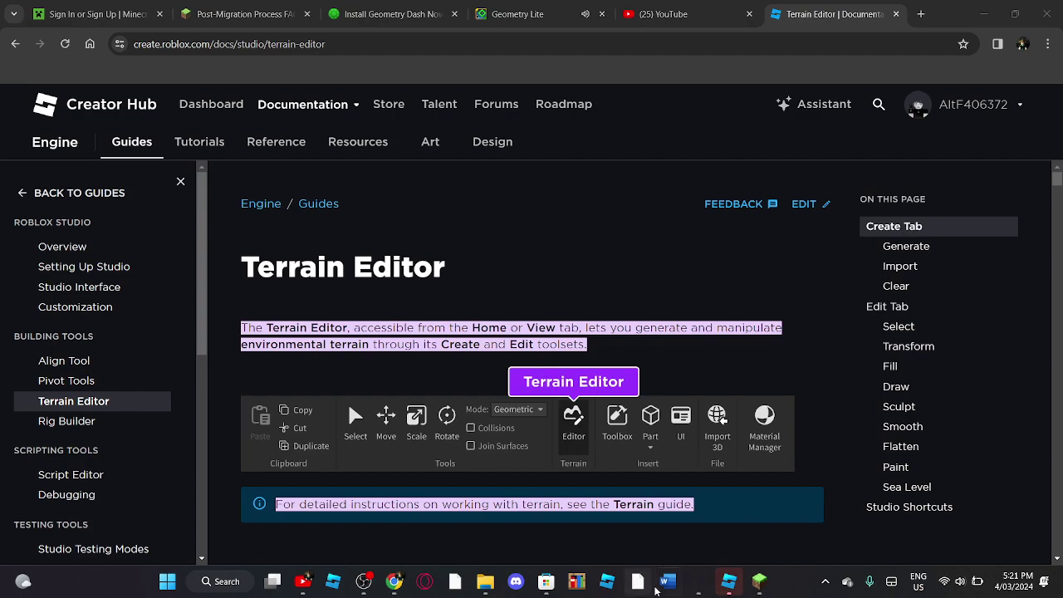
# - Switch to Roblox Studio and look through its view tools for the terrain editor
pyautogui.click(728, 581)
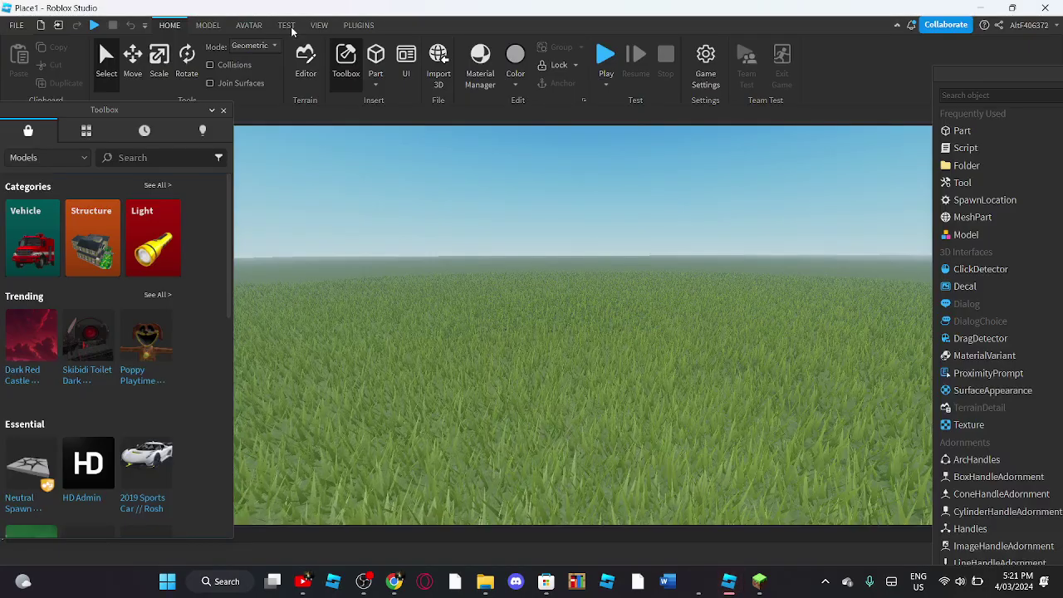
pyautogui.moveTo(428, 192); pyautogui.dragTo(431, 162, button='right')
pyautogui.press('s')
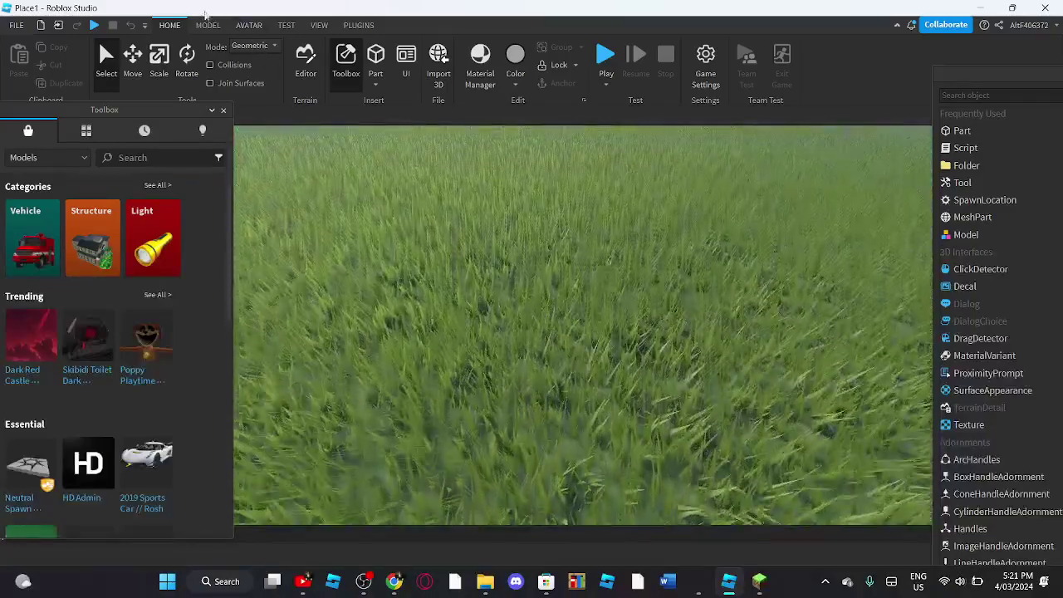
pyautogui.click(308, 29)
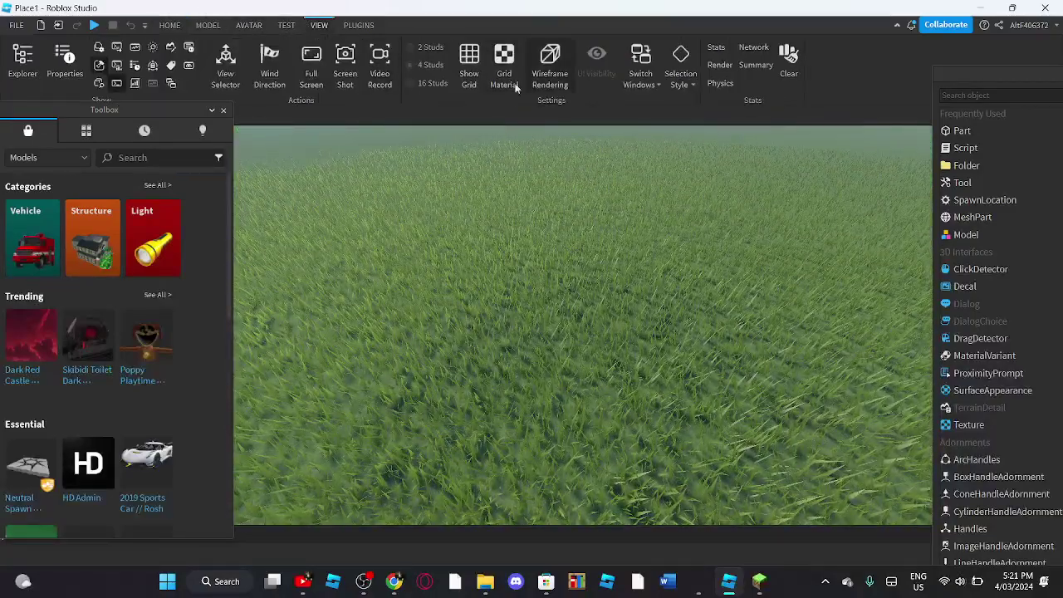
pyautogui.moveTo(525, 290); pyautogui.dragTo(525, 290, button='right')
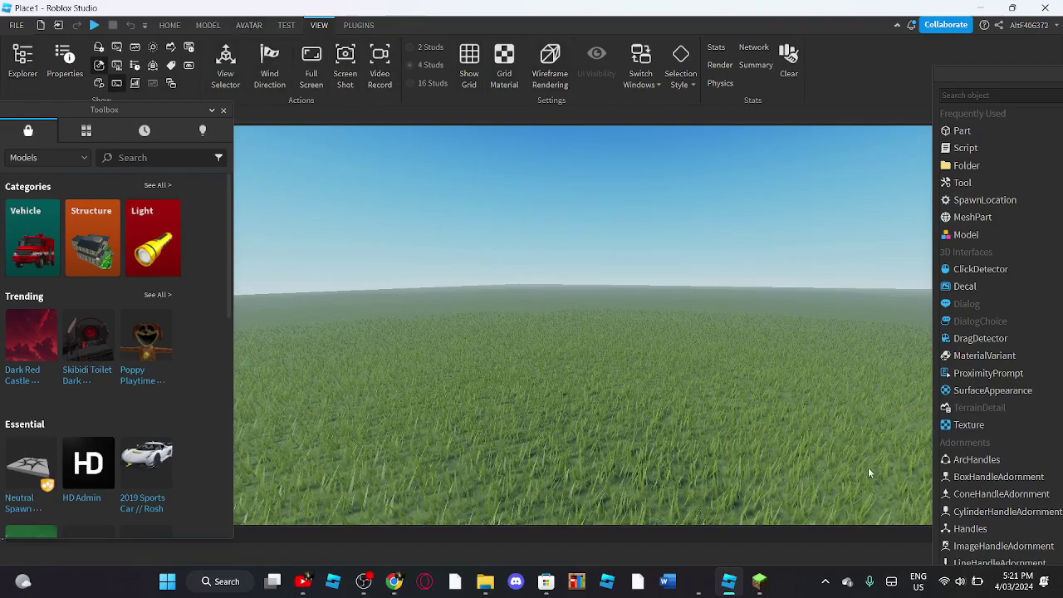
# - Switch back to Minecraft and replace the unfinished command with /gamemode spectator, then run it
pyautogui.click(730, 583)
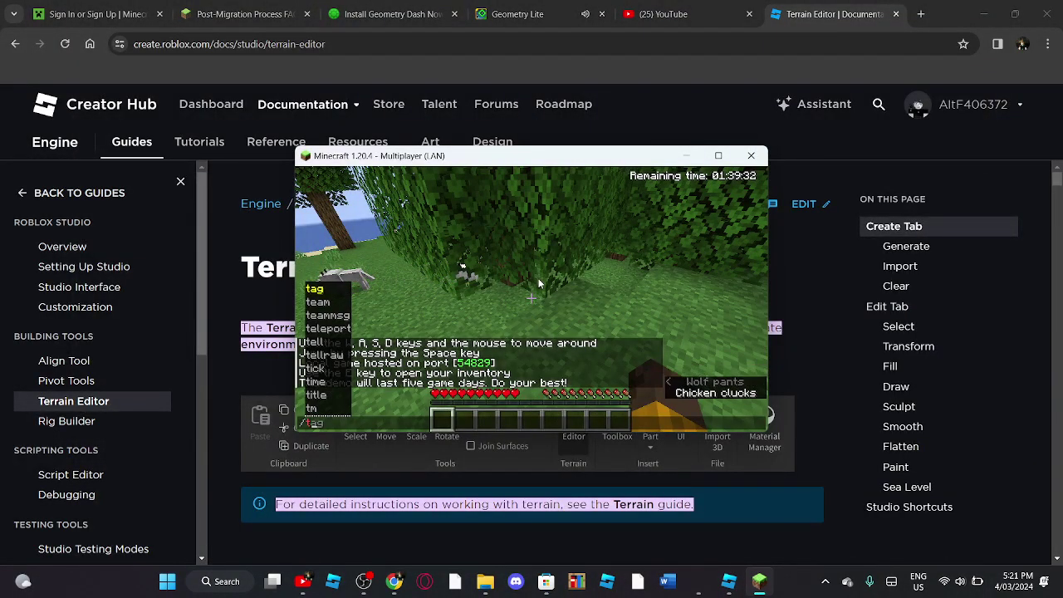
pyautogui.press('BackSpace')
pyautogui.press('BackSpace')
pyautogui.press('BackSpace')
pyautogui.write('gamemode')
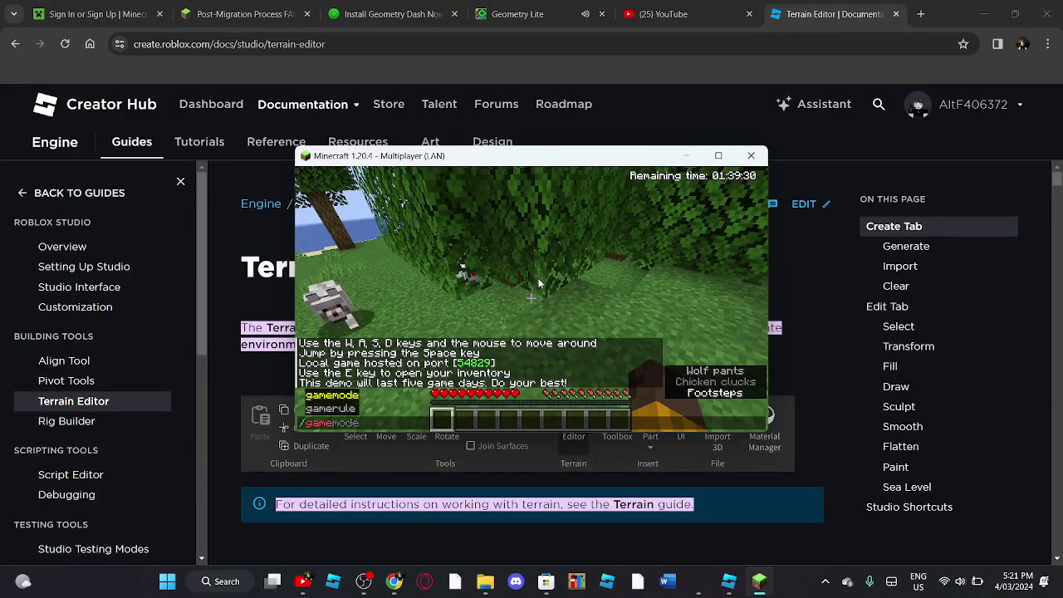
pyautogui.press('BackSpace')
pyautogui.press('BackSpace')
pyautogui.press('BackSpace')
pyautogui.press('BackSpace')
pyautogui.write('o\\')
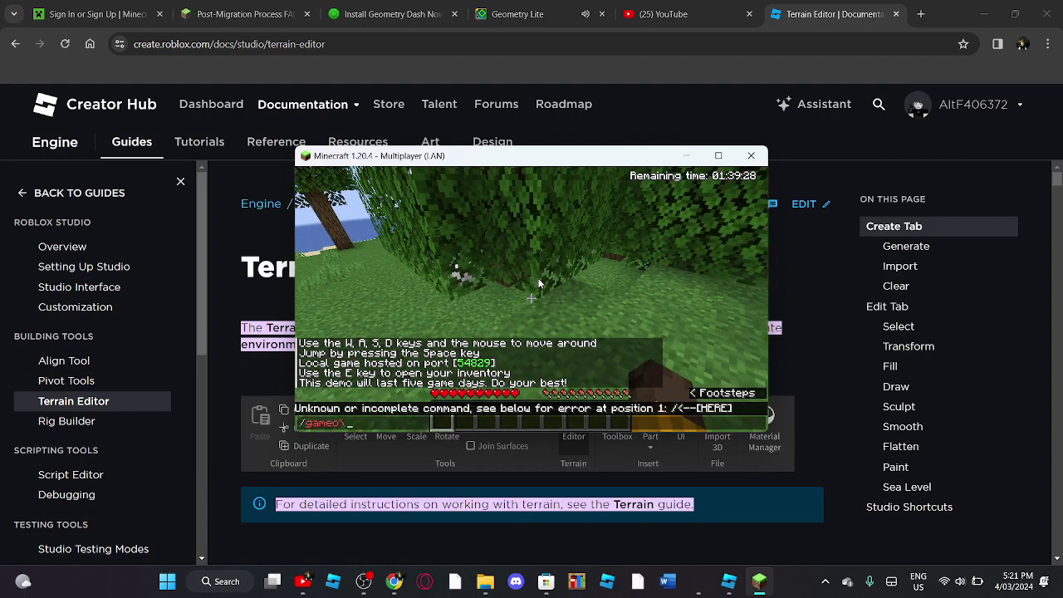
pyautogui.press('BackSpace')
pyautogui.press('BackSpace')
pyautogui.write('mode')
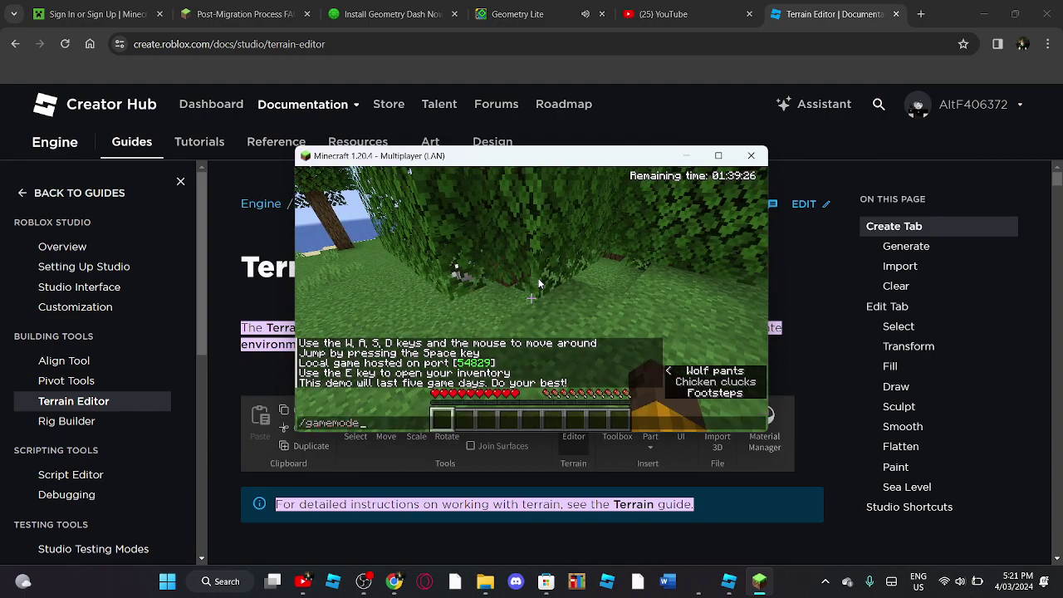
pyautogui.write(' spectot')
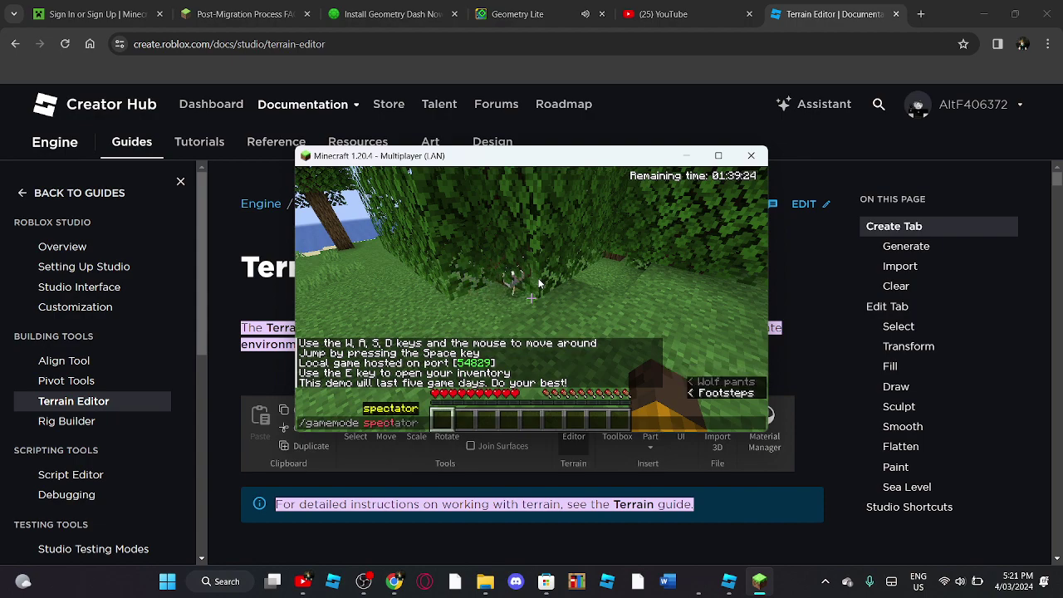
pyautogui.press('BackSpace')
pyautogui.press('BackSpace')
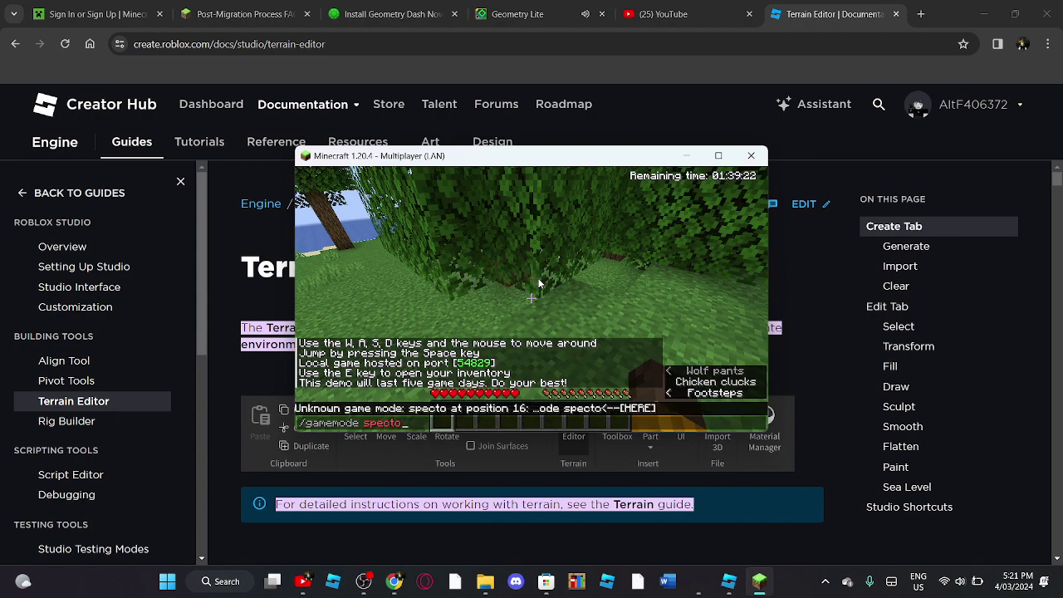
pyautogui.write('ator')
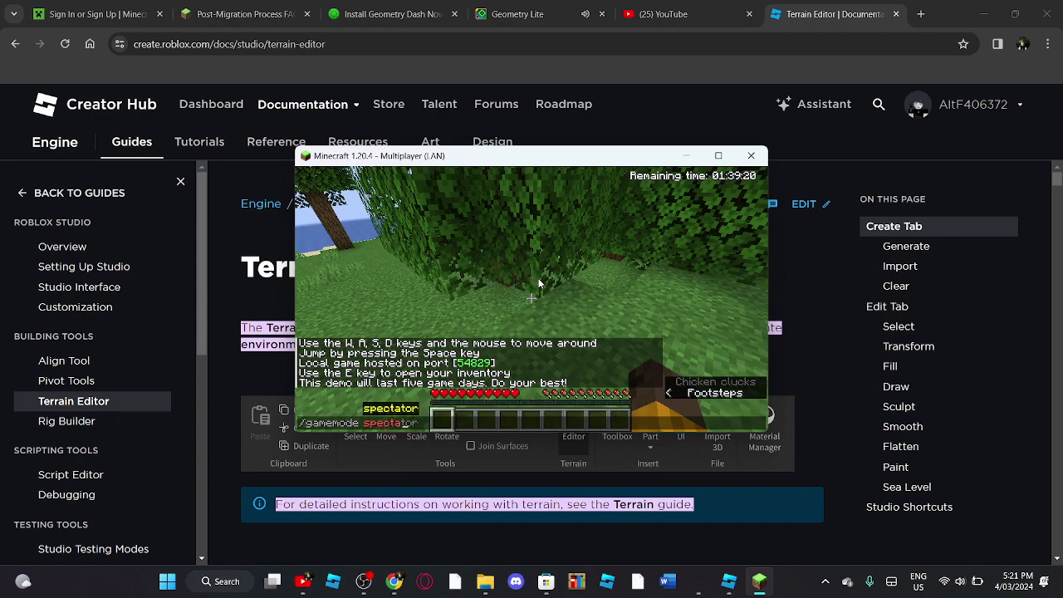
pyautogui.press('Return')
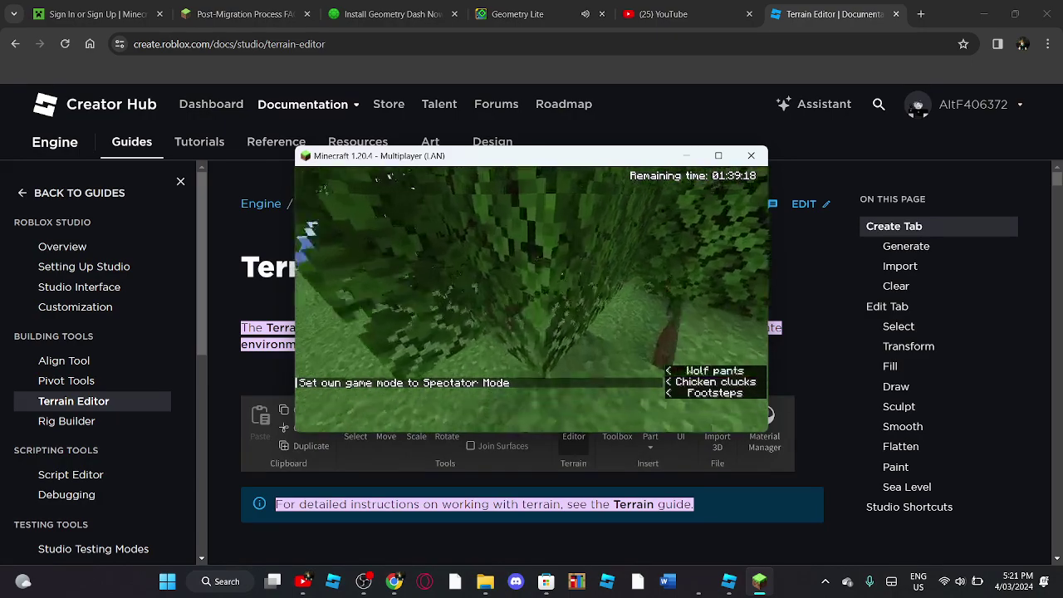
# - Fly up through the trees as a spectator, then pause and minimize the game
pyautogui.press('w')
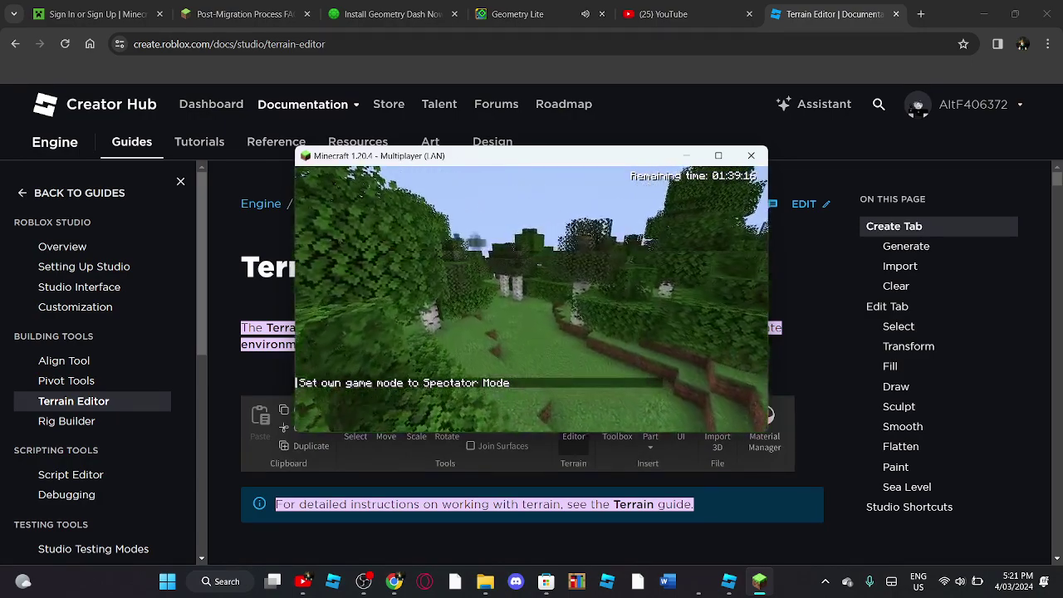
pyautogui.press('space')
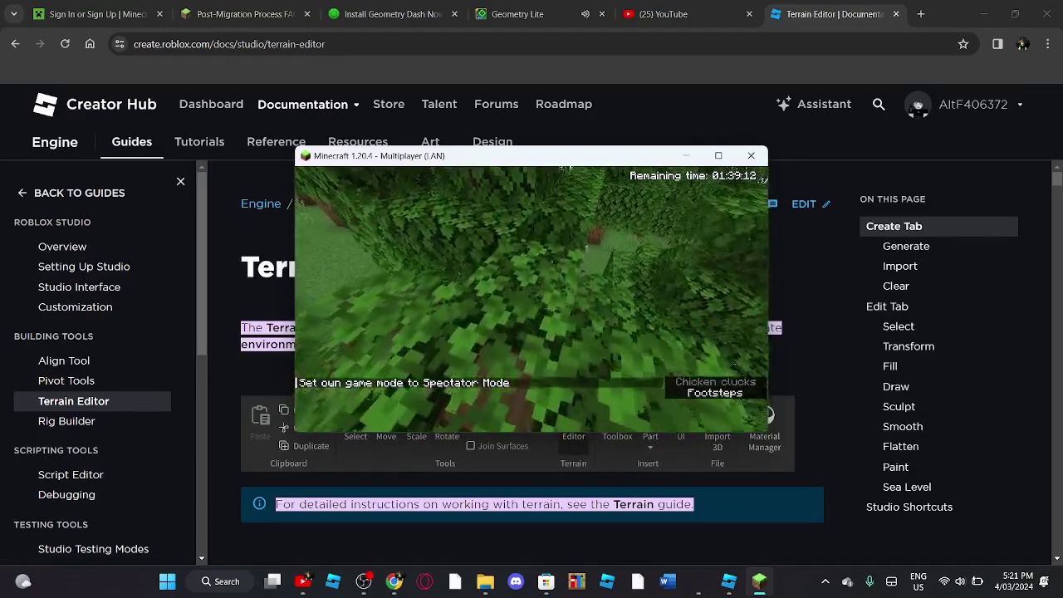
pyautogui.press('Escape')
pyautogui.click(687, 156)
# - Look around the grass terrain in Roblox Studio and recheck the Terrain Editor documentation in Chrome
pyautogui.click(731, 581)
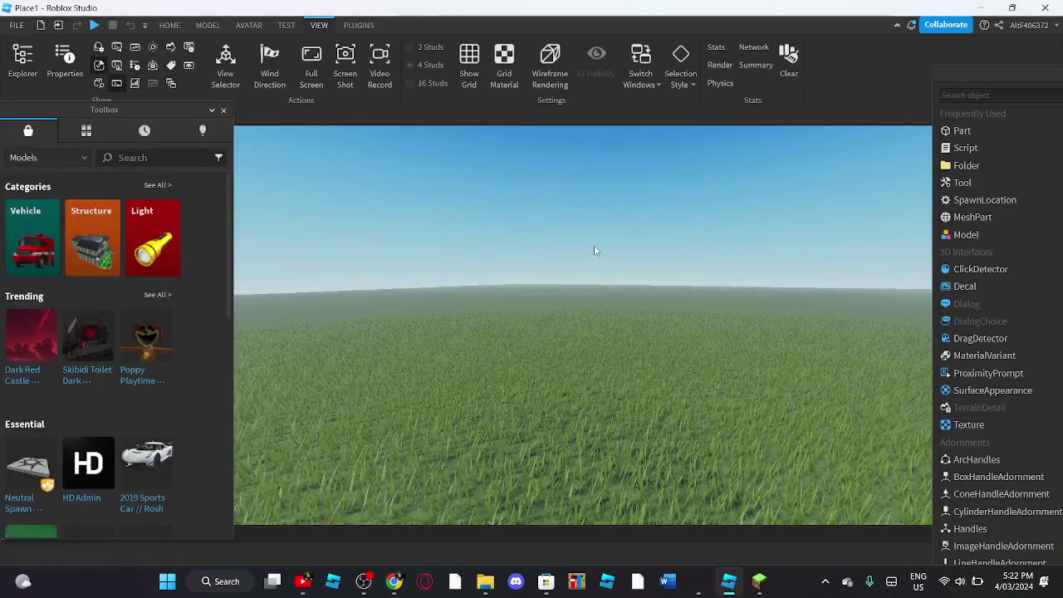
pyautogui.moveTo(595, 246); pyautogui.dragTo(571, 203, button='right')
pyautogui.moveTo(600, 267); pyautogui.dragTo(576, 253, button='right')
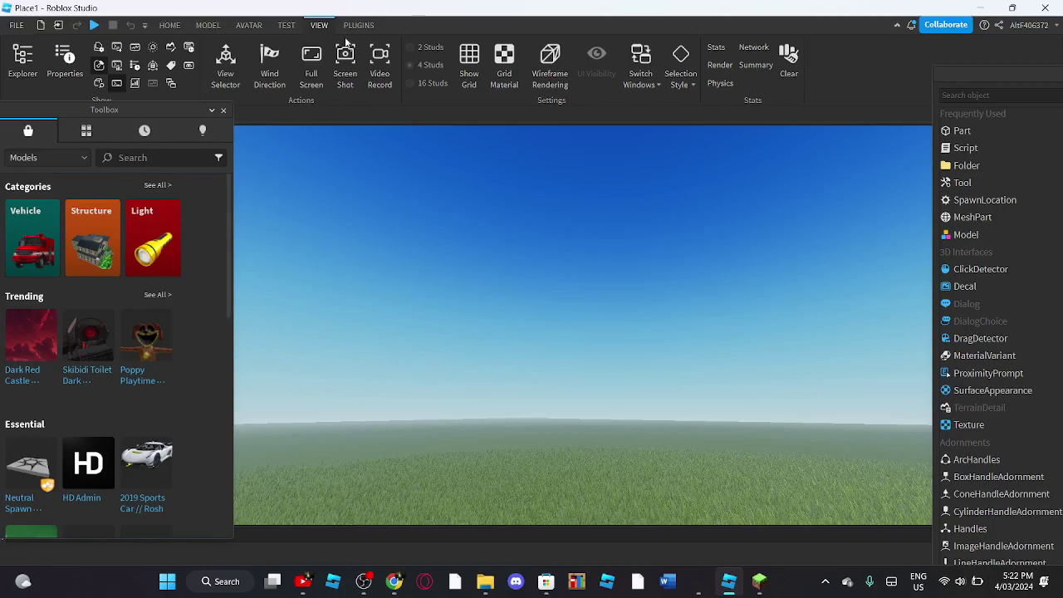
pyautogui.click(395, 581)
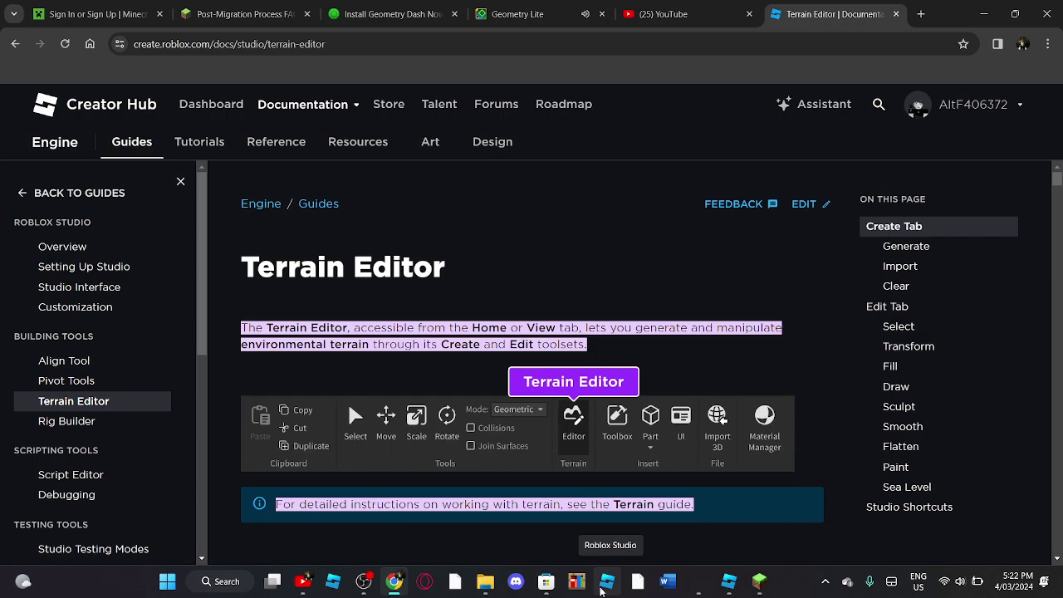
# - Return to Roblox Studio and open the Terrain Editor for the place
pyautogui.click(728, 582)
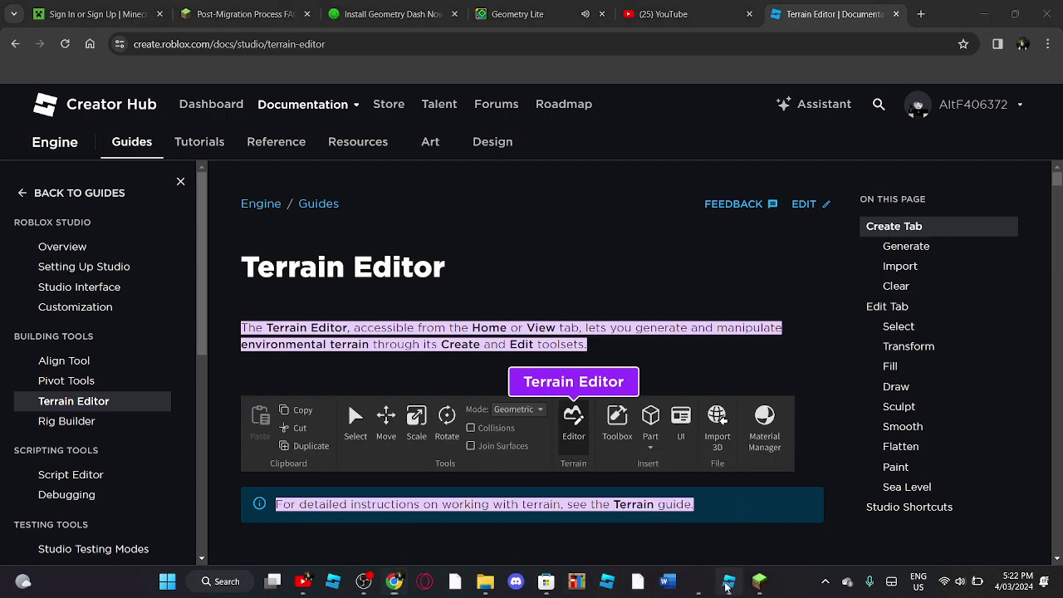
pyautogui.click(169, 26)
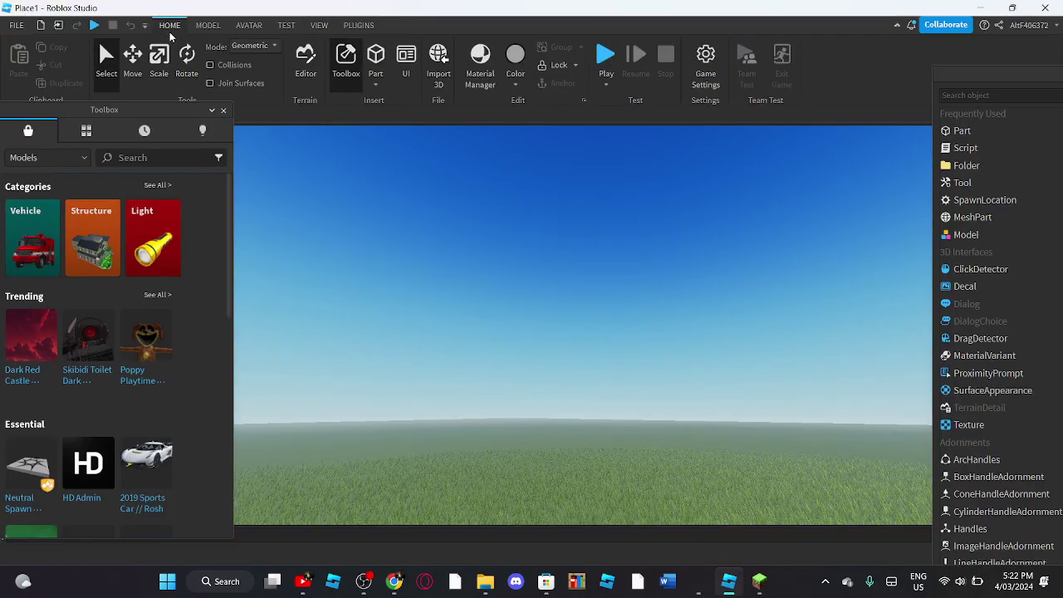
pyautogui.click(296, 75)
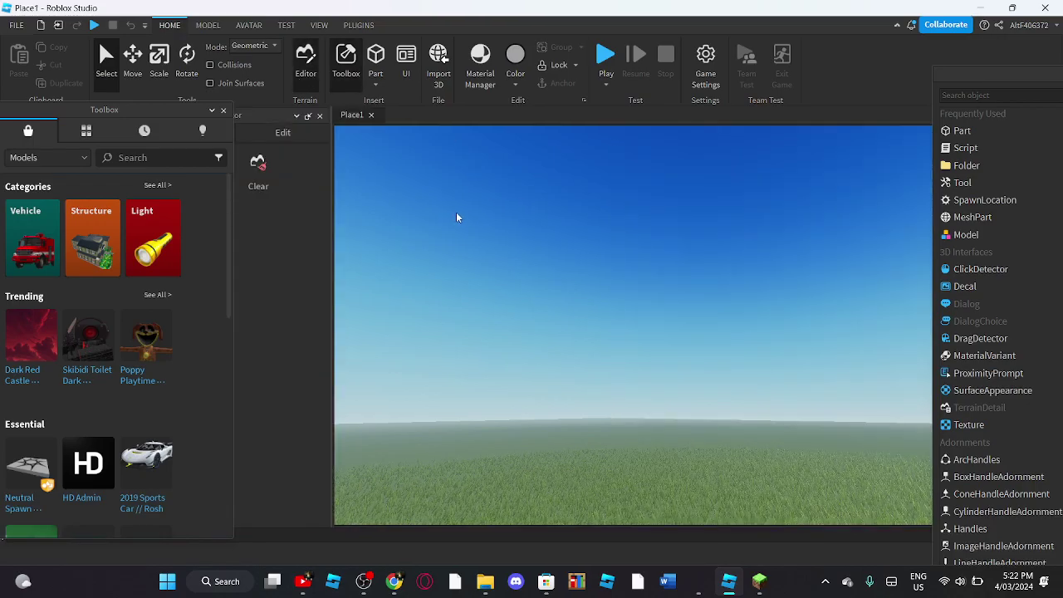
pyautogui.moveTo(453, 212); pyautogui.dragTo(465, 215, button='right')
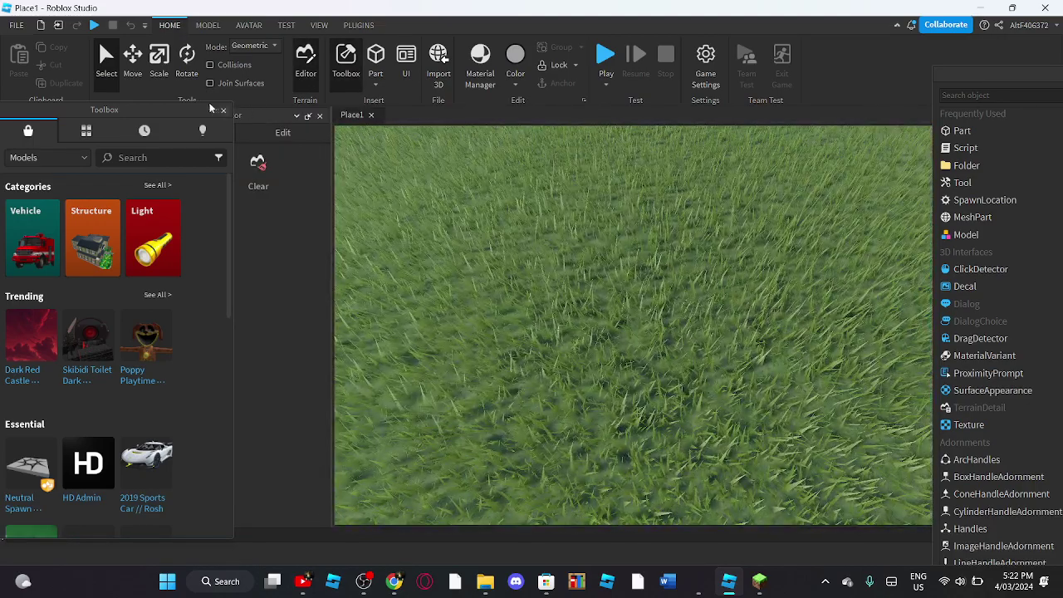
# - Move the floating Toolbox clear of the Terrain Editor and close Localization Tools
pyautogui.moveTo(162, 113); pyautogui.dragTo(5, 391)
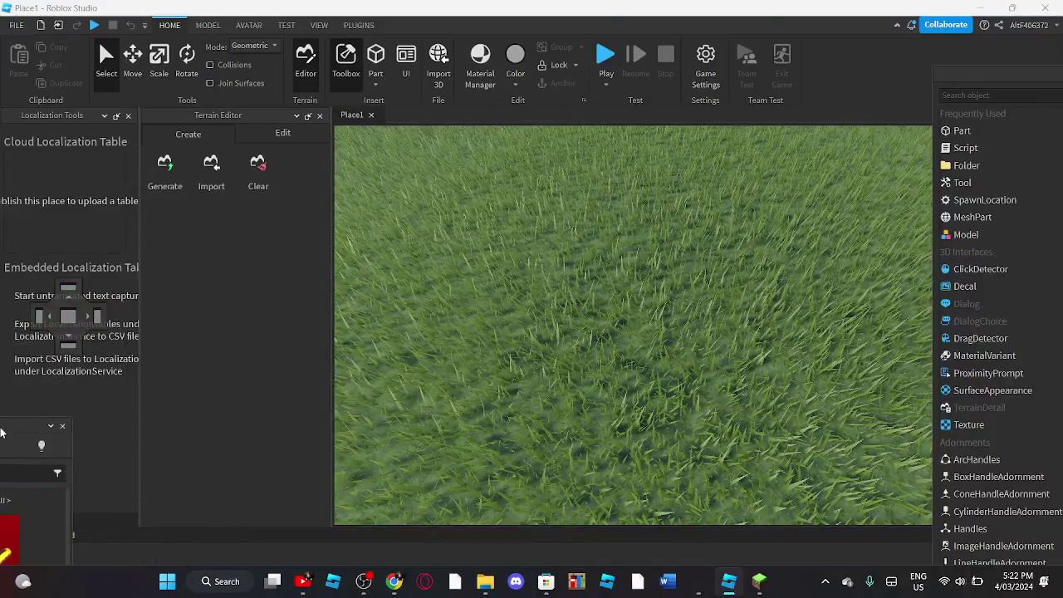
pyautogui.click(127, 116)
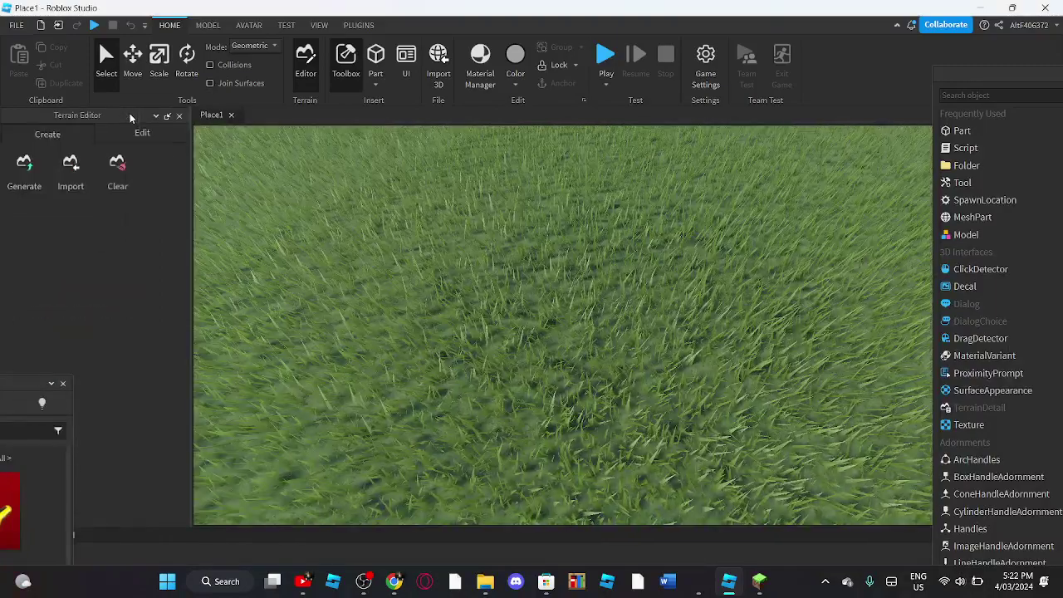
pyautogui.scroll(3, 720, 251)
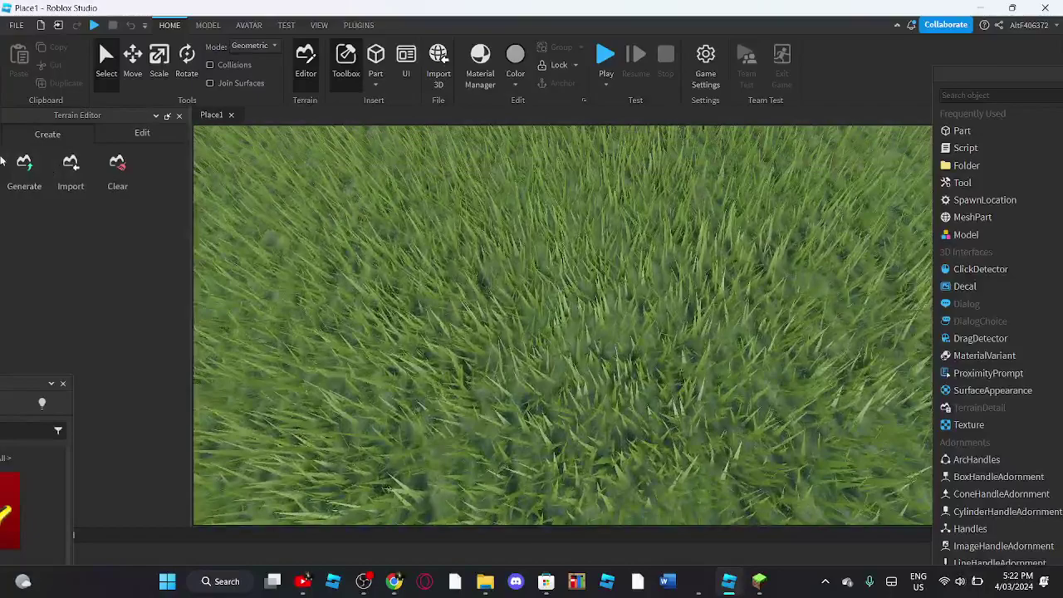
# - Start the terrain Generate tool and move the floating Toolbox clear of the Terrain Editor's settings
pyautogui.click(25, 164)
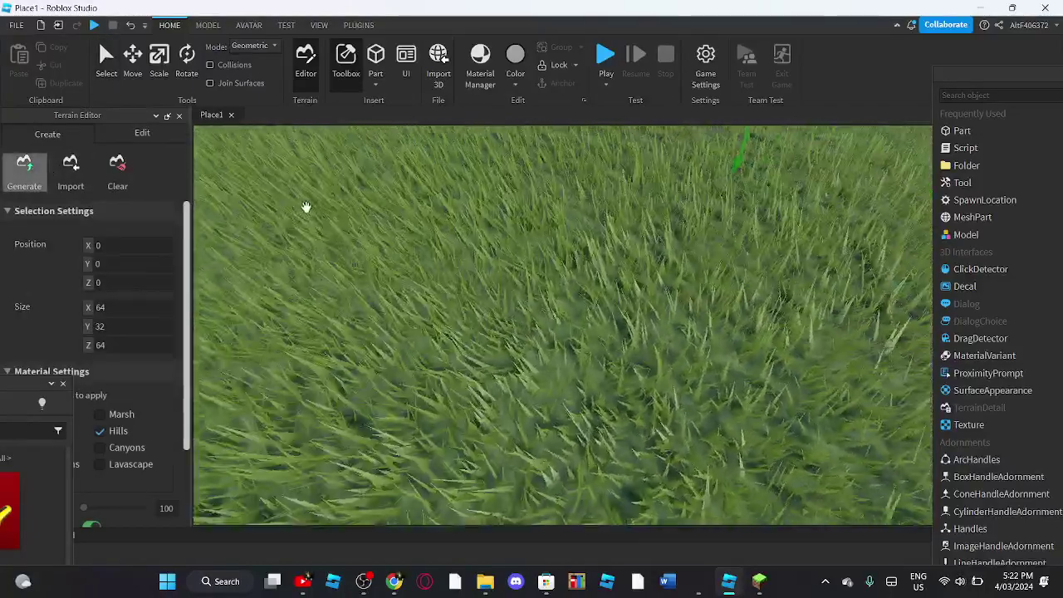
pyautogui.moveTo(306, 207); pyautogui.dragTo(304, 209, button='right')
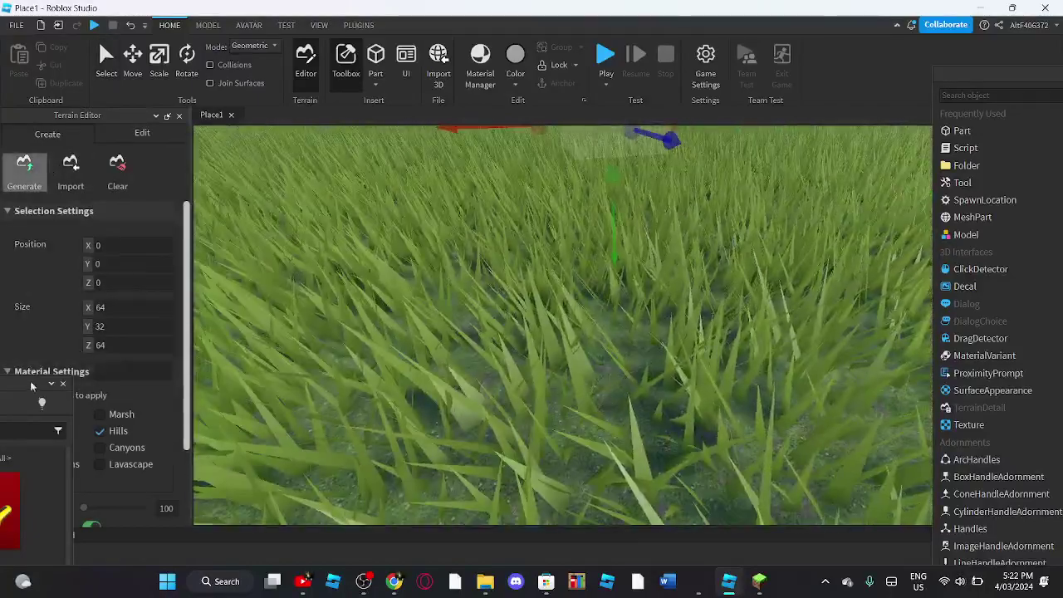
pyautogui.moveTo(25, 382); pyautogui.dragTo(660, 246)
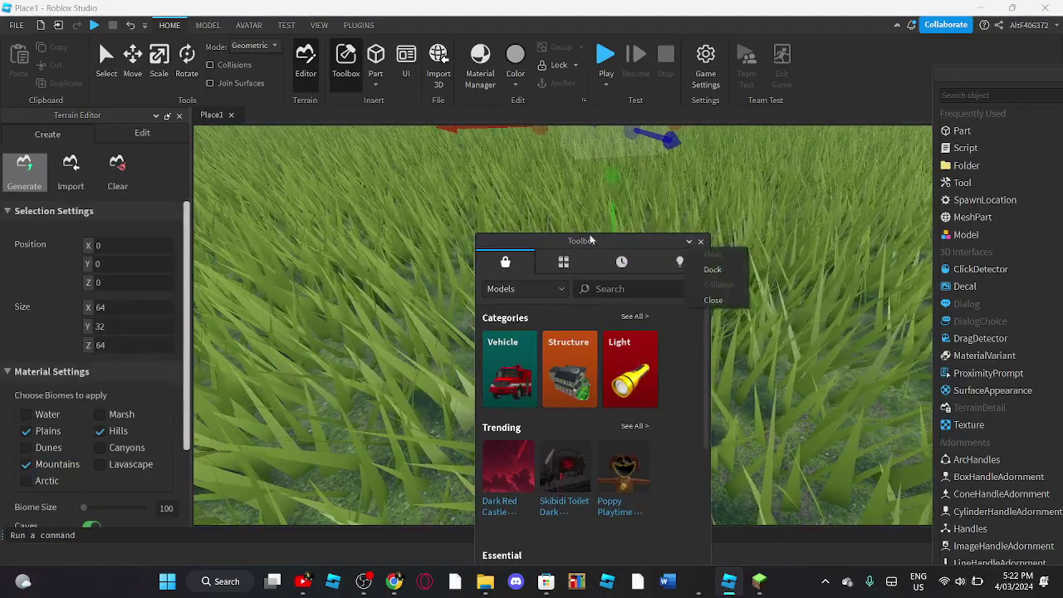
pyautogui.click(460, 260)
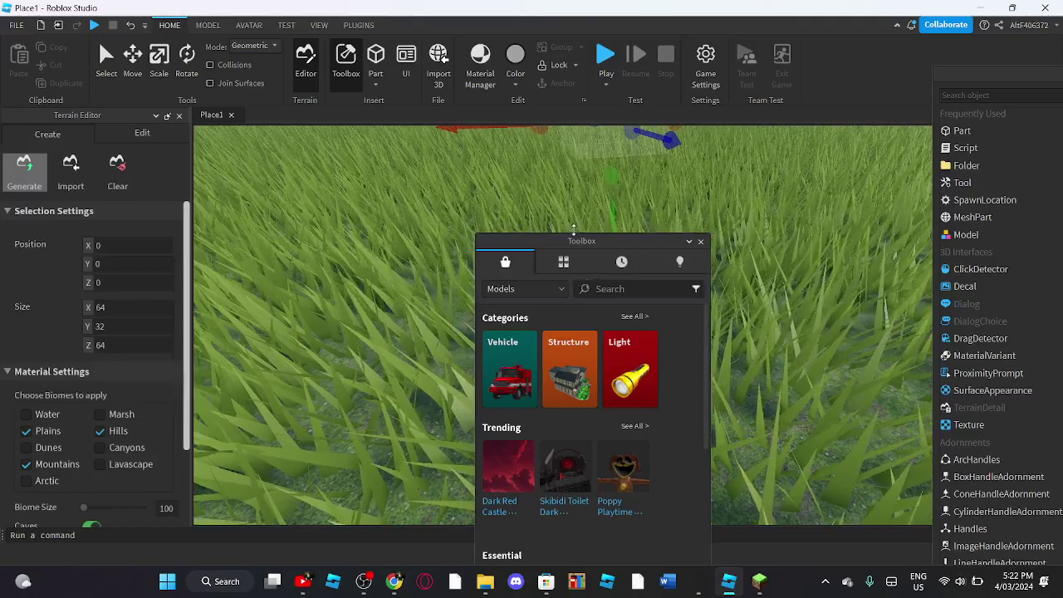
pyautogui.moveTo(573, 254); pyautogui.dragTo(531, 407)
# - Place a 4 × 4 × 4 region on the grass and generate terrain with the Plains, Hills and Mountains biomes
pyautogui.click(635, 218)
pyautogui.moveTo(636, 214); pyautogui.dragTo(588, 210, button='right')
pyautogui.scroll(-5, 587, 215)
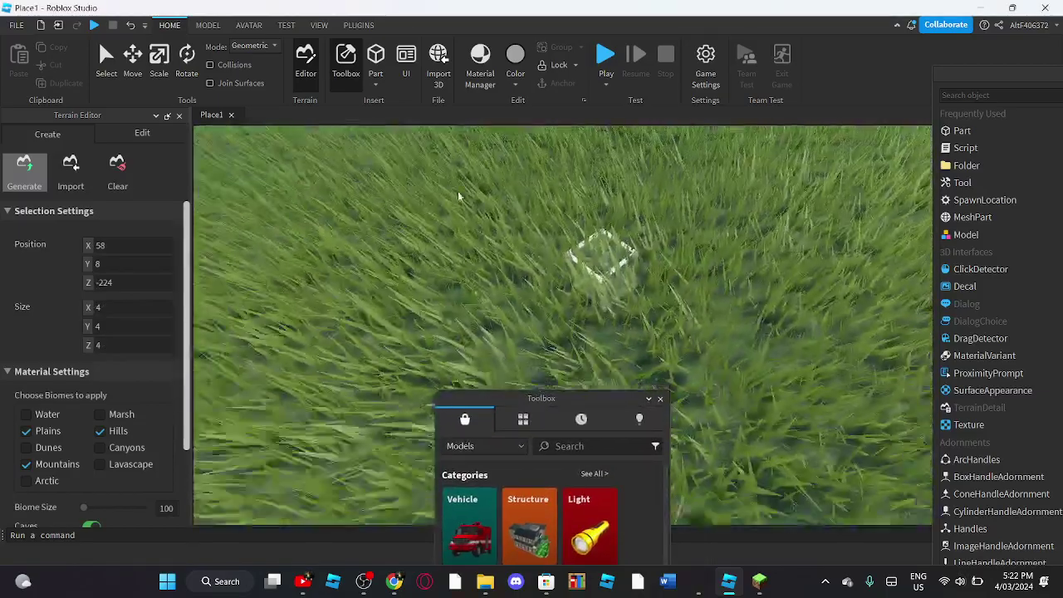
pyautogui.moveTo(393, 240); pyautogui.dragTo(774, 452)
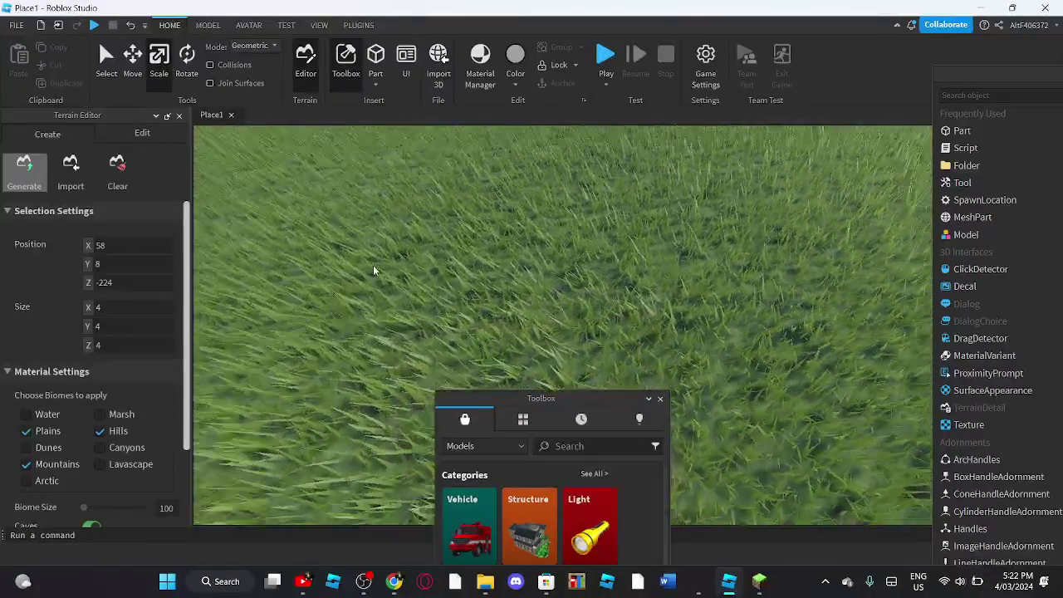
pyautogui.scroll(5, 373, 265)
pyautogui.scroll(-5, 379, 227)
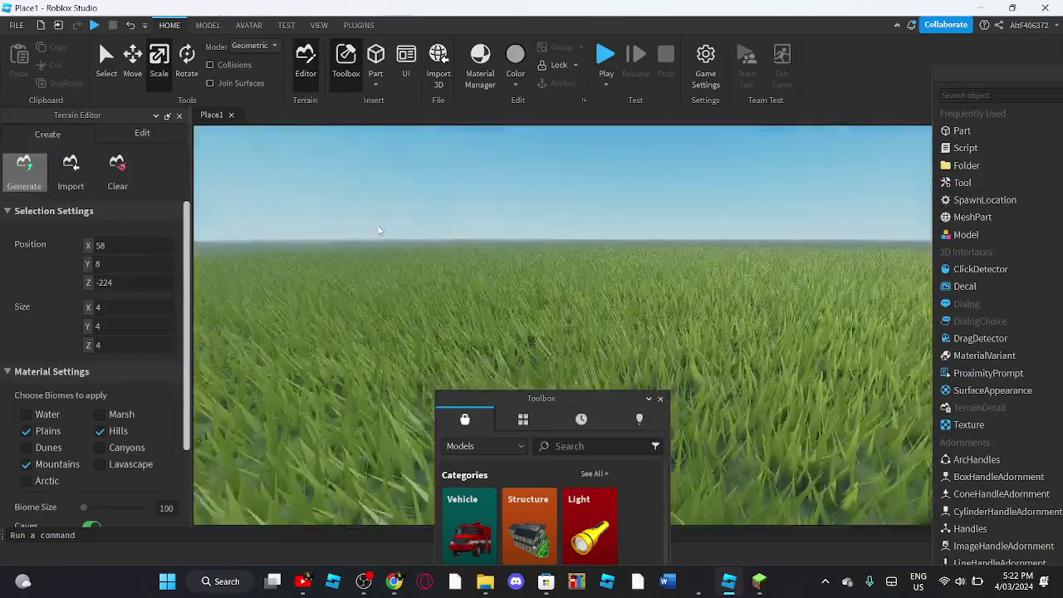
pyautogui.moveTo(378, 227); pyautogui.dragTo(379, 230, button='right')
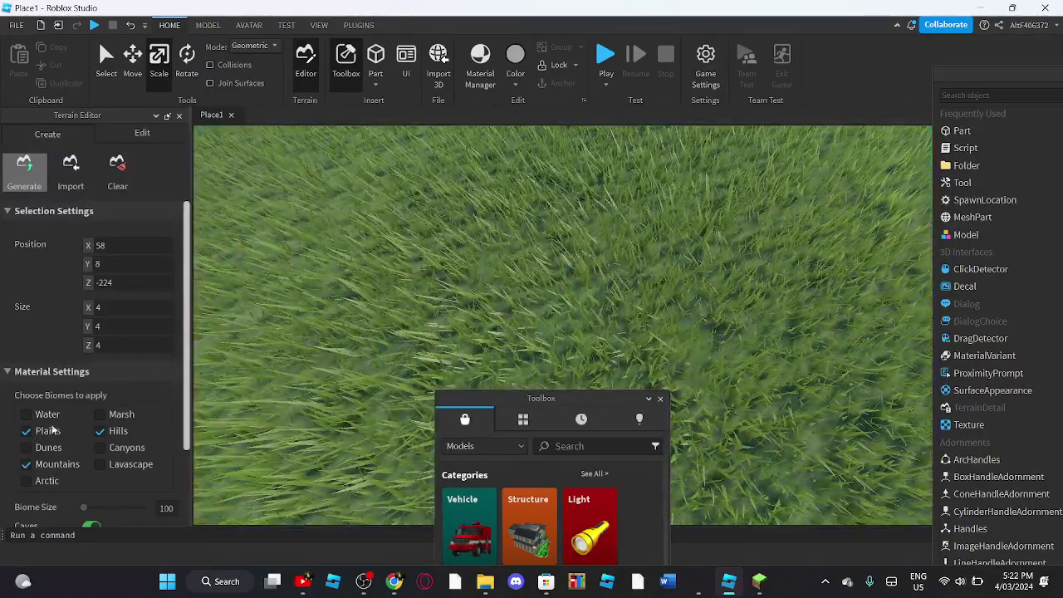
pyautogui.scroll(-3, 76, 440)
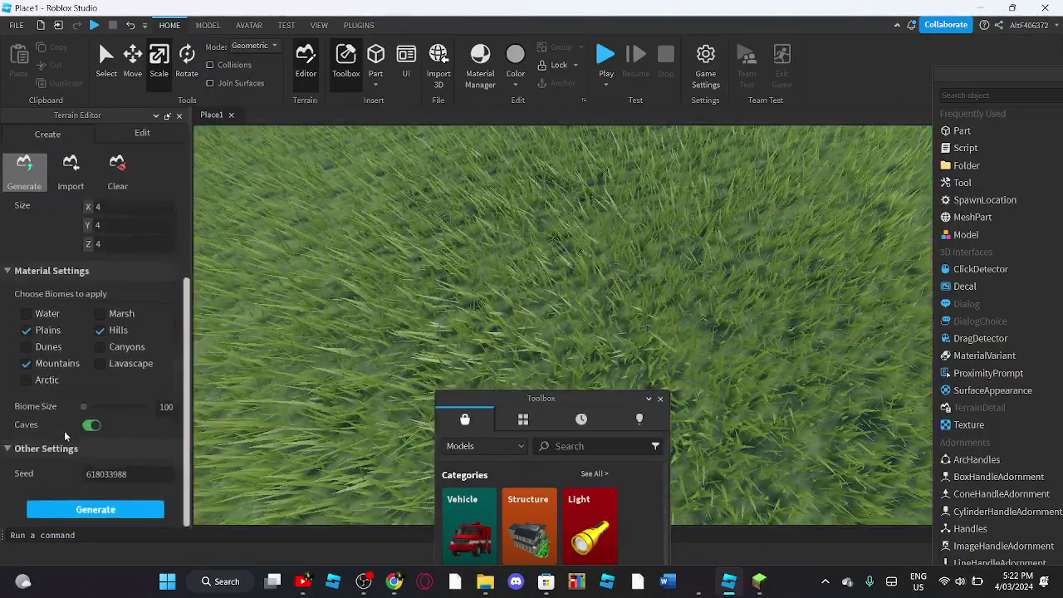
pyautogui.click(96, 509)
# - Draw a new generation region on the grass and enlarge it to 116 × 4 × 124
pyautogui.moveTo(397, 364); pyautogui.dragTo(397, 366, button='right')
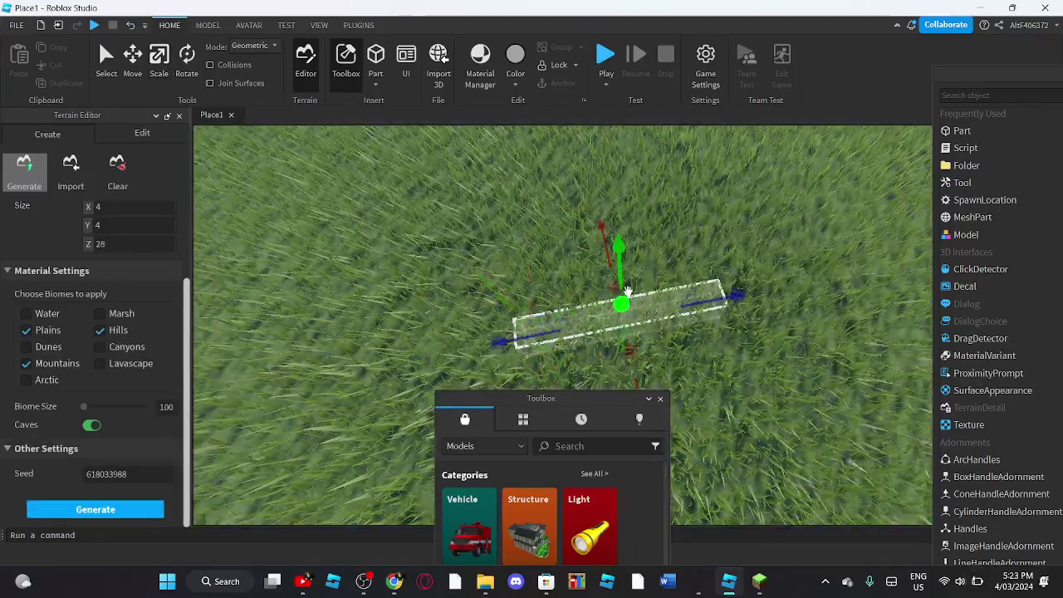
pyautogui.moveTo(616, 294); pyautogui.dragTo(539, 189)
pyautogui.press('a')
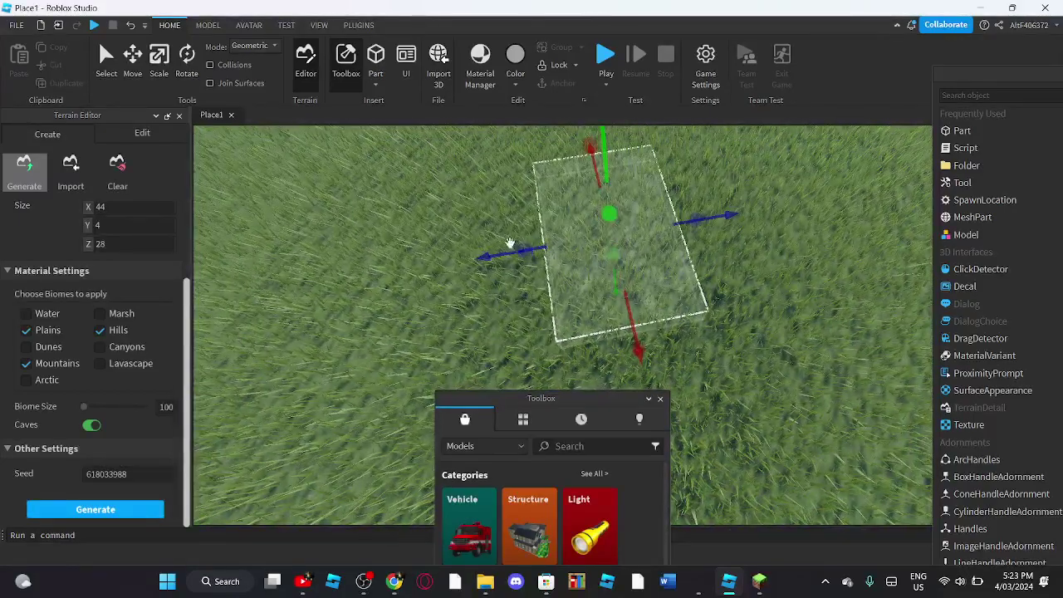
pyautogui.moveTo(481, 247); pyautogui.dragTo(399, 247)
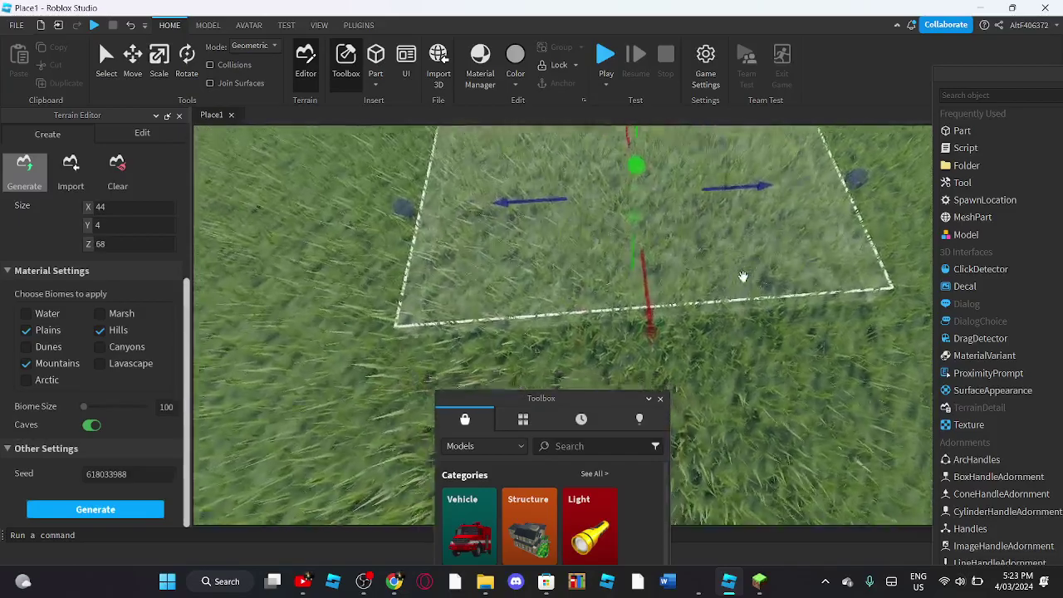
pyautogui.scroll(-4, 743, 275)
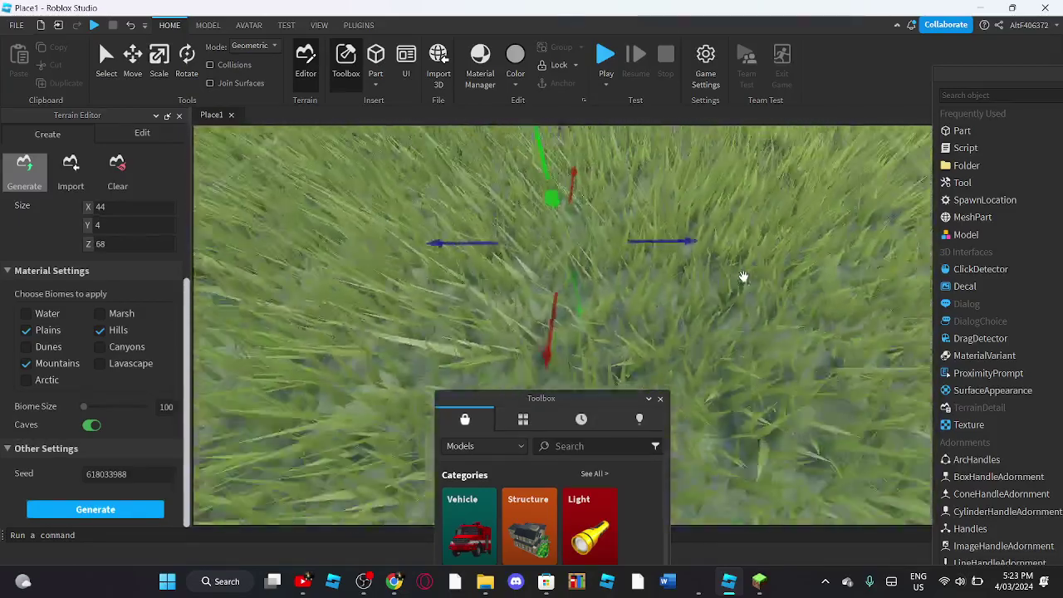
pyautogui.scroll(-5, 744, 276)
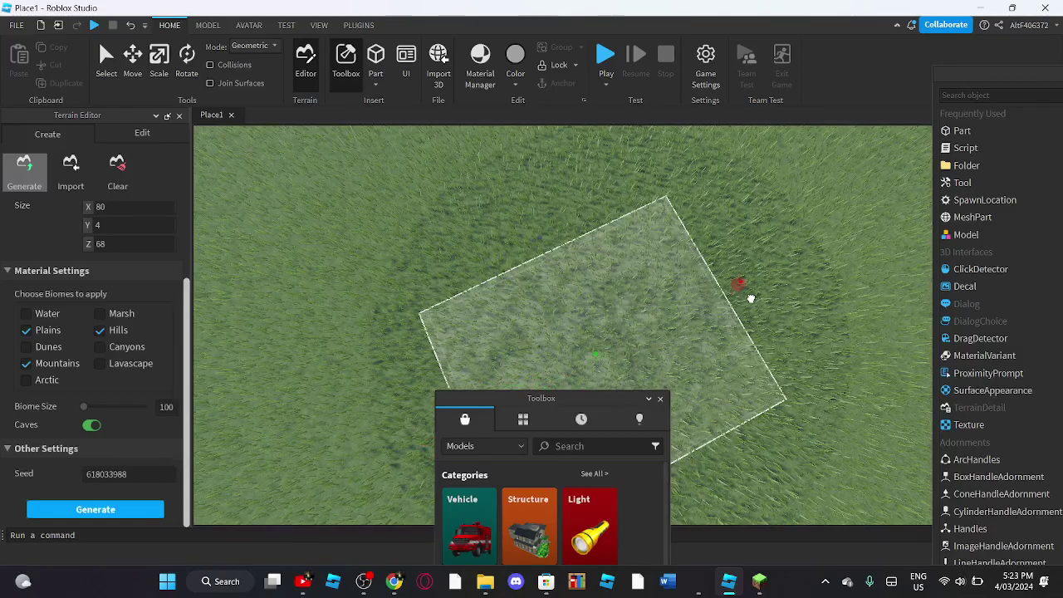
pyautogui.moveTo(624, 335); pyautogui.dragTo(624, 342, button='right')
pyautogui.scroll(-1, 722, 382)
pyautogui.moveTo(470, 246); pyautogui.dragTo(468, 257, button='right')
pyautogui.scroll(3, 468, 257)
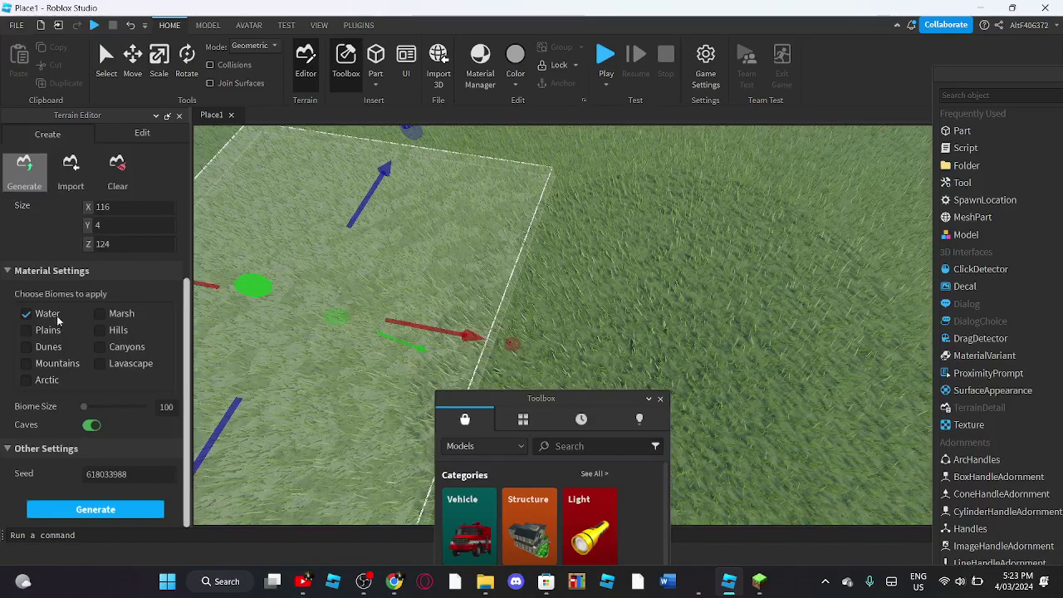
# - Generate terrain in the enlarged region with only the Water biome chosen, and inspect the resulting patch
pyautogui.moveTo(396, 355); pyautogui.dragTo(316, 336, button='right')
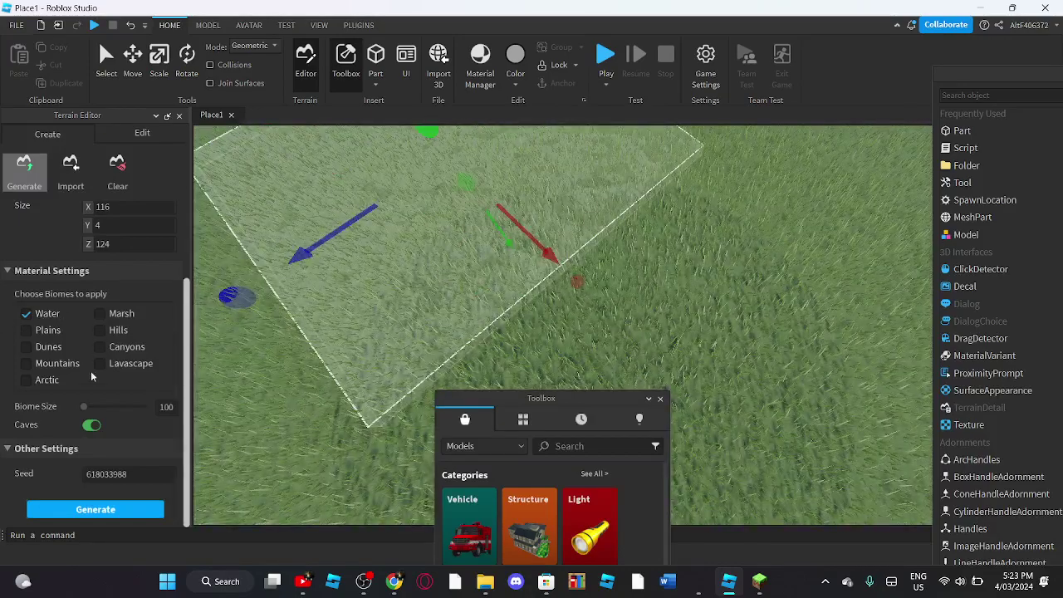
pyautogui.click(87, 511)
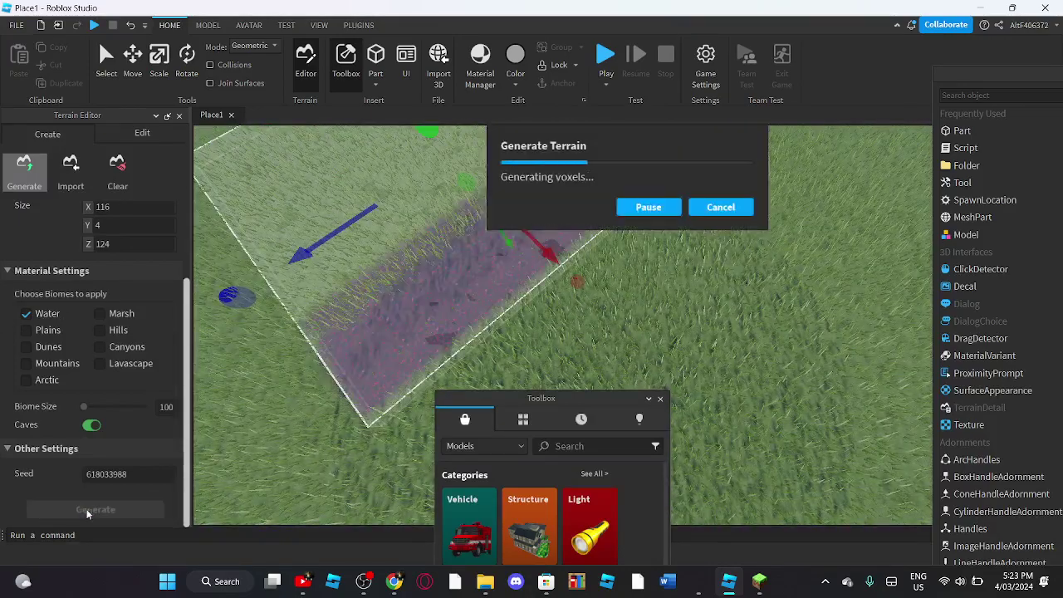
pyautogui.click(679, 312)
pyautogui.moveTo(707, 354); pyautogui.dragTo(698, 219, button='right')
pyautogui.scroll(4, 679, 304)
pyautogui.click(629, 192)
pyautogui.moveTo(629, 191); pyautogui.dragTo(599, 218, button='right')
pyautogui.scroll(3, 600, 211)
pyautogui.scroll(-4, 598, 219)
pyautogui.moveTo(553, 344); pyautogui.dragTo(543, 297, button='right')
# - Draw a region along the generated patch's edge, enlarge it to 112 × 4 × 124 and generate Water biome terrain
pyautogui.moveTo(486, 239); pyautogui.dragTo(652, 336)
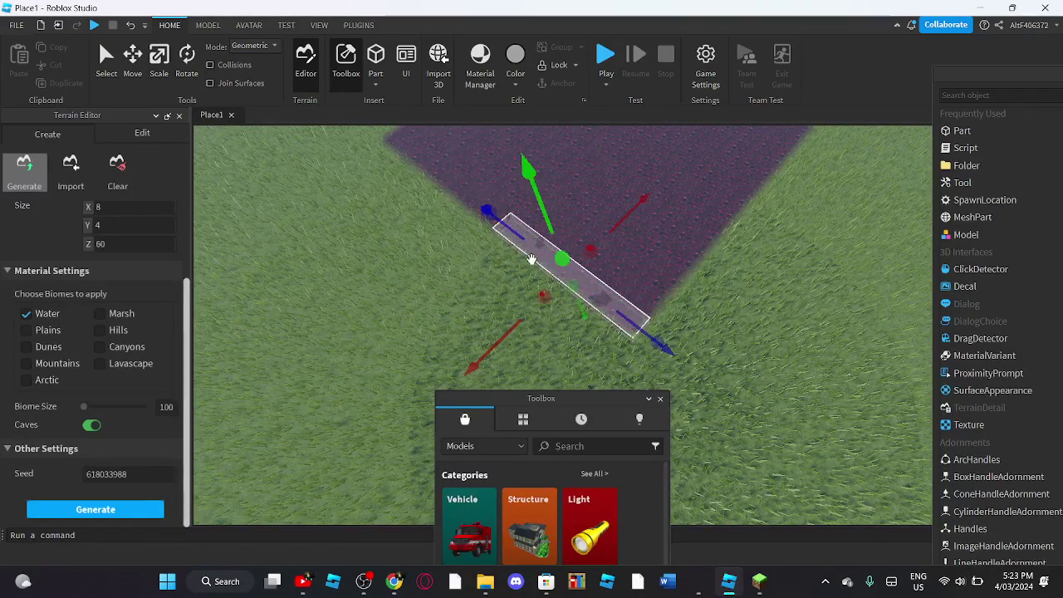
pyautogui.moveTo(487, 213); pyautogui.dragTo(384, 131)
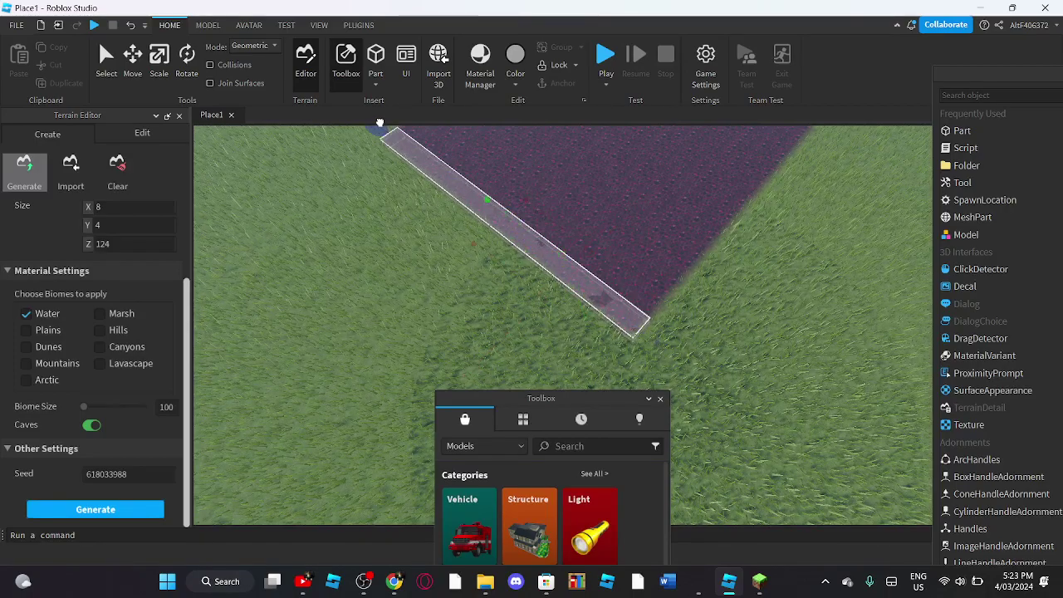
pyautogui.moveTo(506, 228); pyautogui.dragTo(532, 242, button='right')
pyautogui.press('w')
pyautogui.press('s')
pyautogui.moveTo(579, 339); pyautogui.dragTo(746, 273)
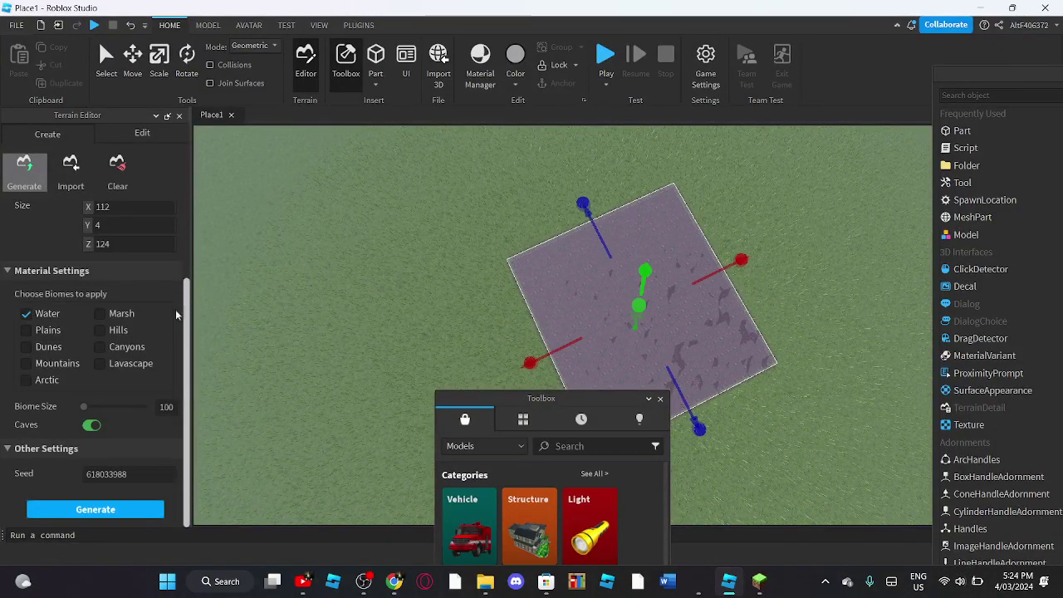
pyautogui.click(109, 512)
# - Extend the region to 136 × 4 × 124, generate it with only the Plains biome and inspect the ground up close
pyautogui.moveTo(726, 271); pyautogui.dragTo(760, 254)
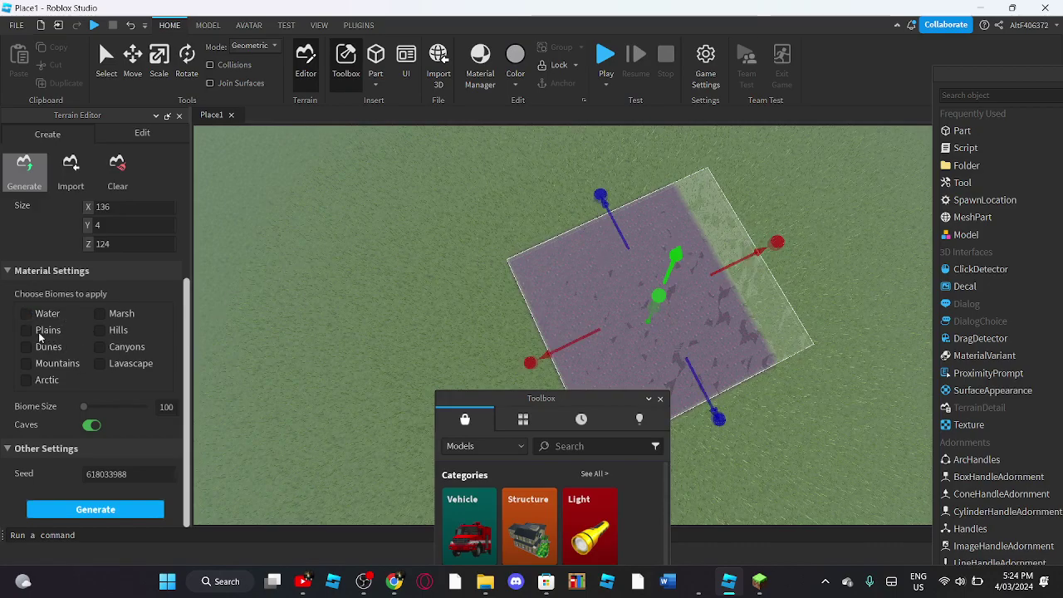
pyautogui.click(130, 511)
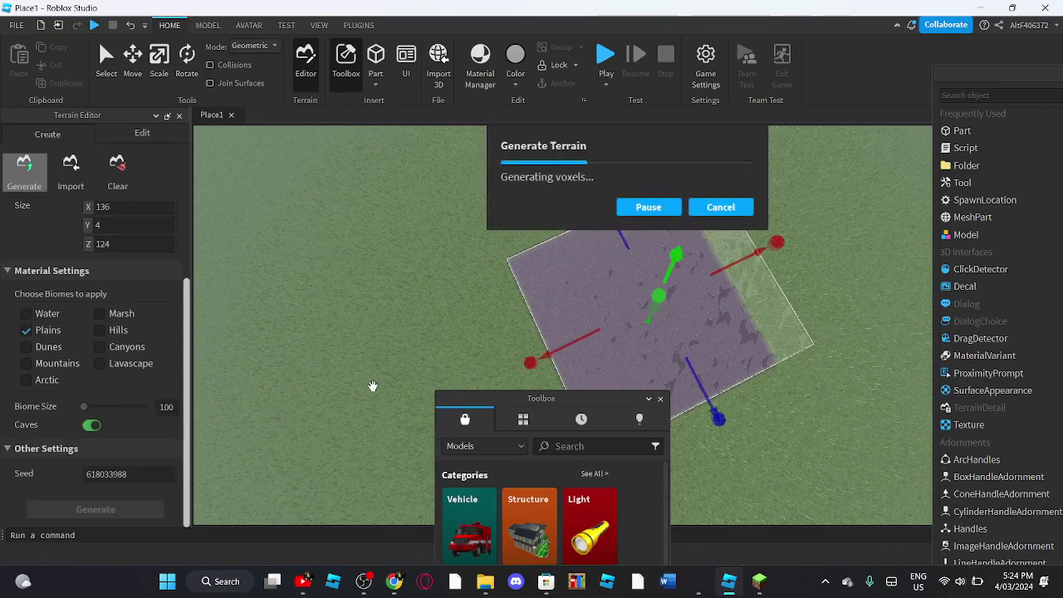
pyautogui.moveTo(656, 370); pyautogui.dragTo(667, 339, button='right')
pyautogui.scroll(3, 655, 371)
pyautogui.click(645, 361)
pyautogui.scroll(5, 670, 344)
pyautogui.scroll(-2, 667, 339)
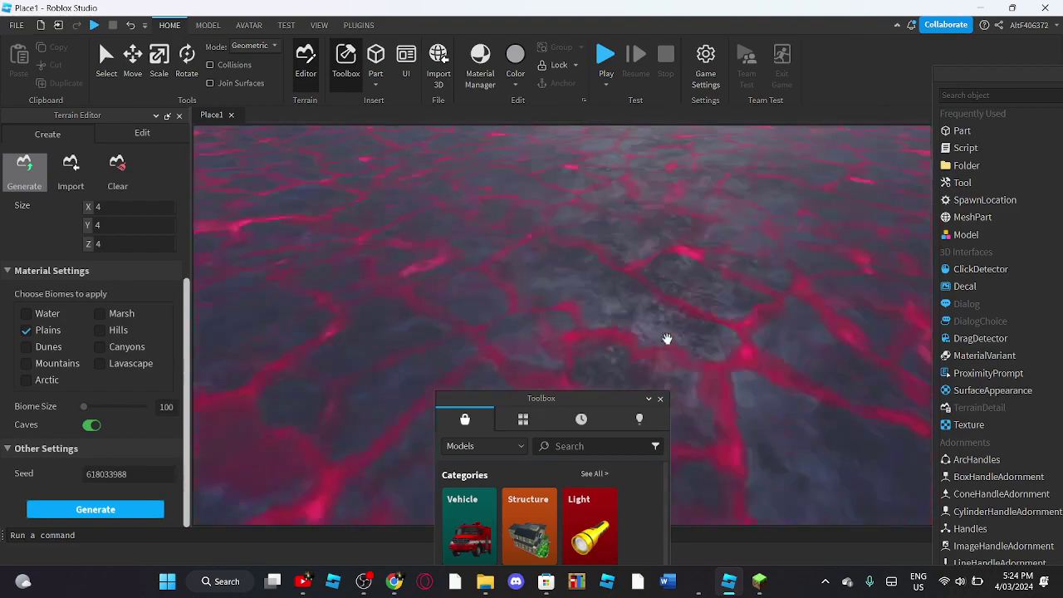
pyautogui.scroll(-6, 667, 339)
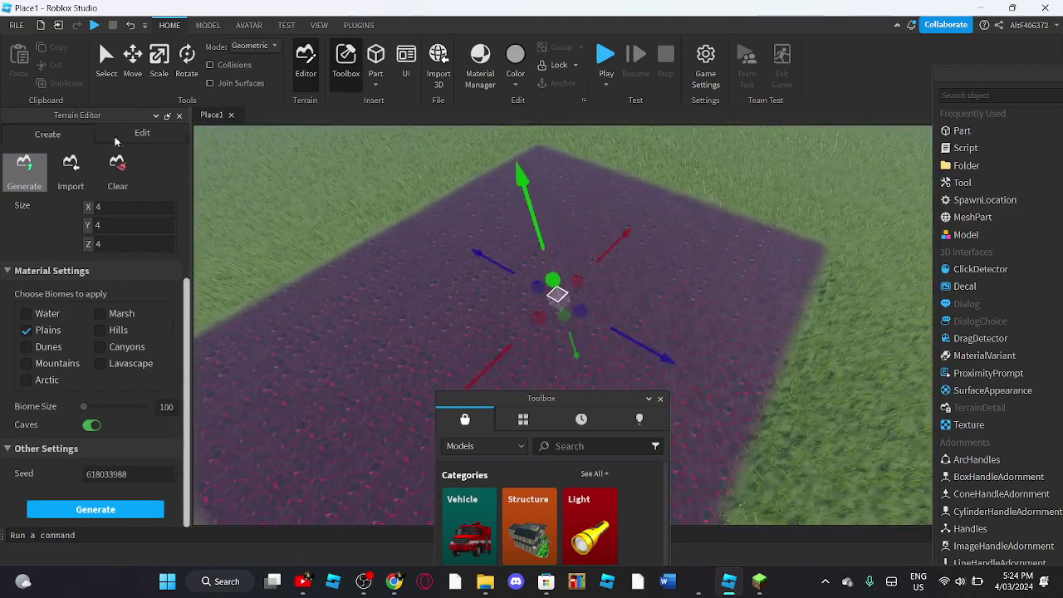
# - Add the Lavascape biome to Plains and place a new 8 × 4 × 8 region on the grass beside the patch
pyautogui.press('s')
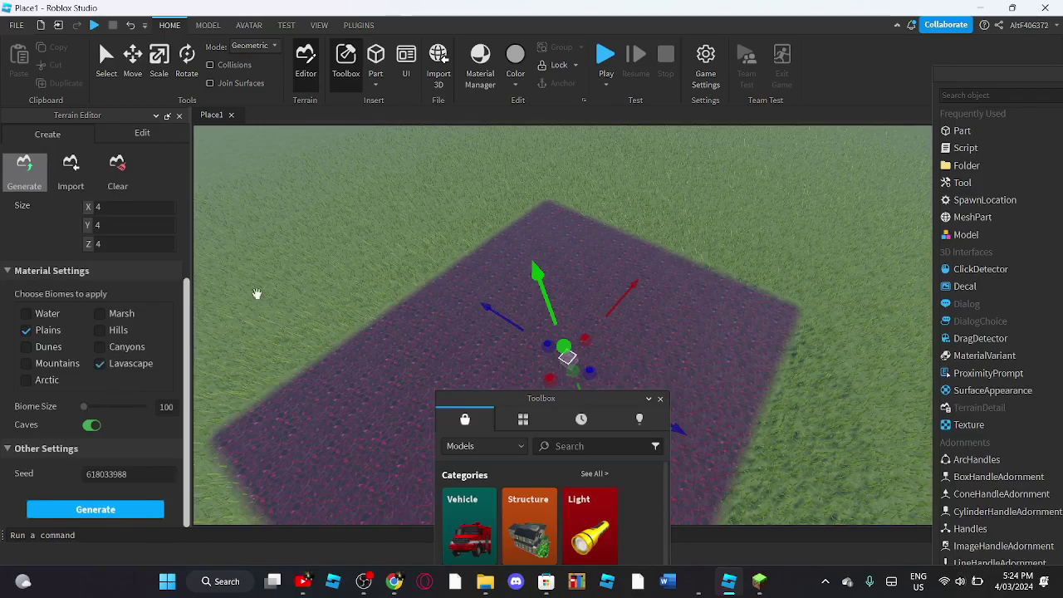
pyautogui.moveTo(359, 273); pyautogui.dragTo(384, 286)
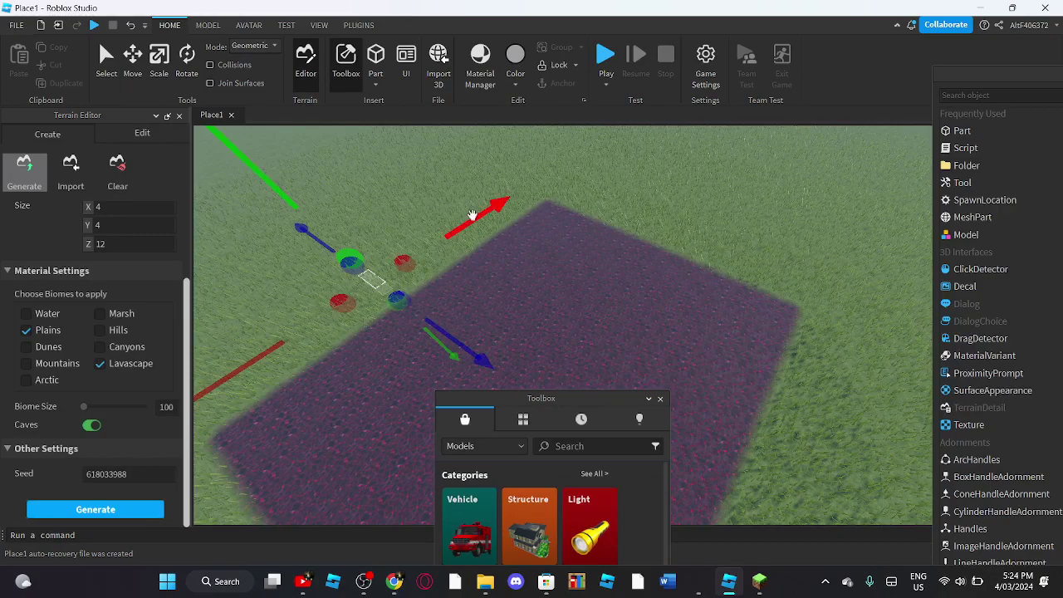
pyautogui.moveTo(547, 148); pyautogui.dragTo(584, 187, button='right')
pyautogui.scroll(-3, 584, 187)
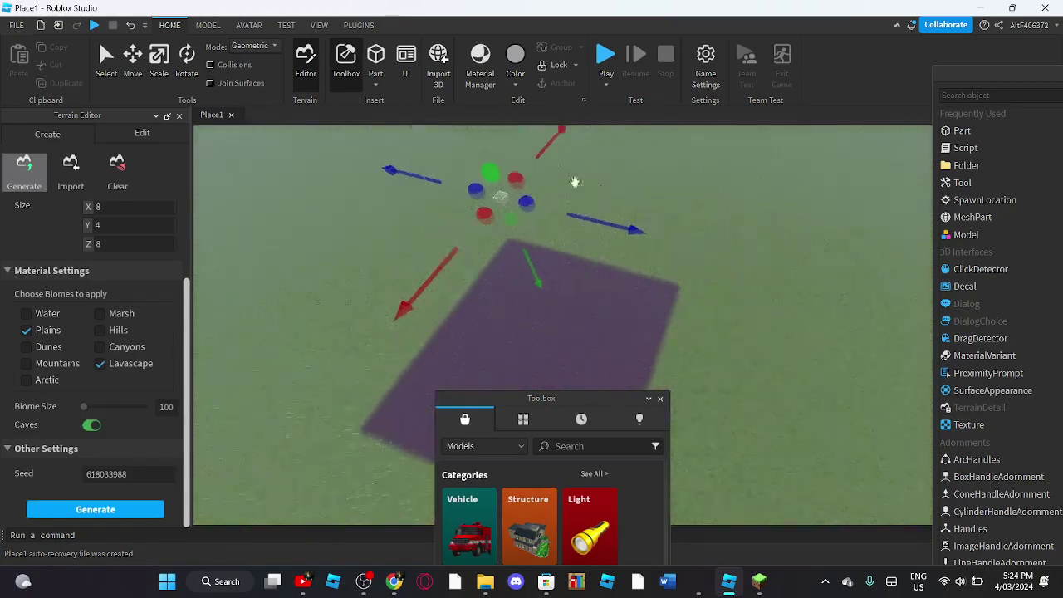
# - Undo the terrain generations that turned the grass into a dark patch
pyautogui.click(132, 26)
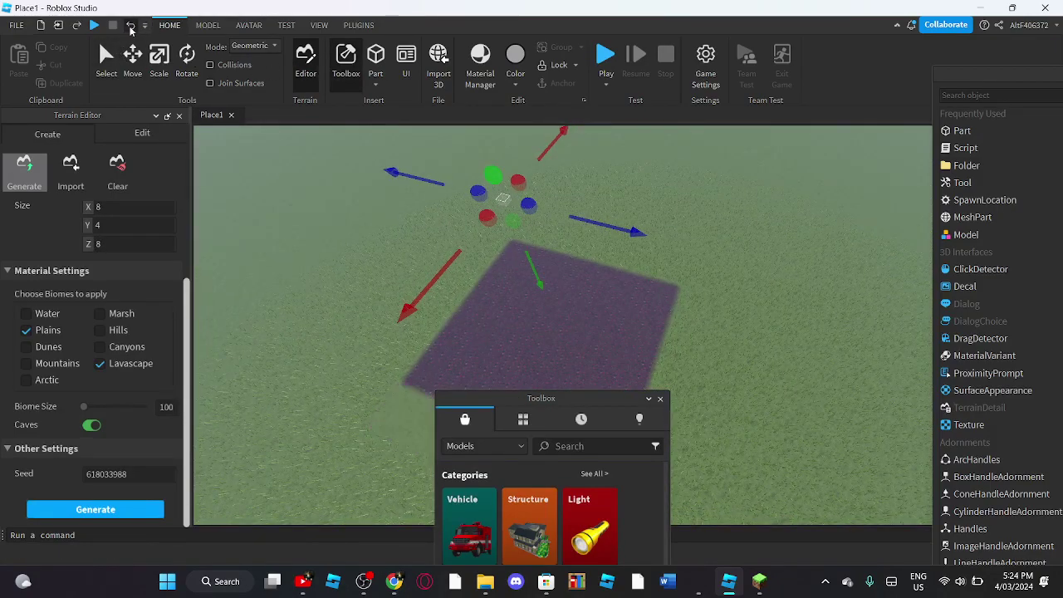
pyautogui.click(132, 26)
pyautogui.moveTo(699, 279); pyautogui.dragTo(688, 287, button='right')
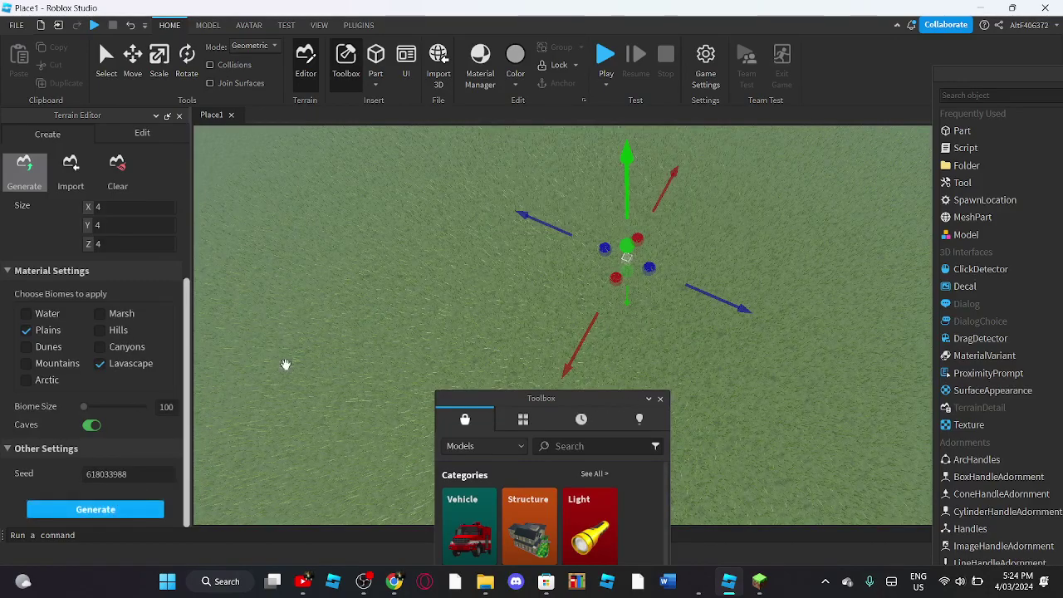
# - Generate terrain in a 4 × 4 × 4 region with the Plains and Lavascape biomes and look over the grass
pyautogui.scroll(3, 508, 279)
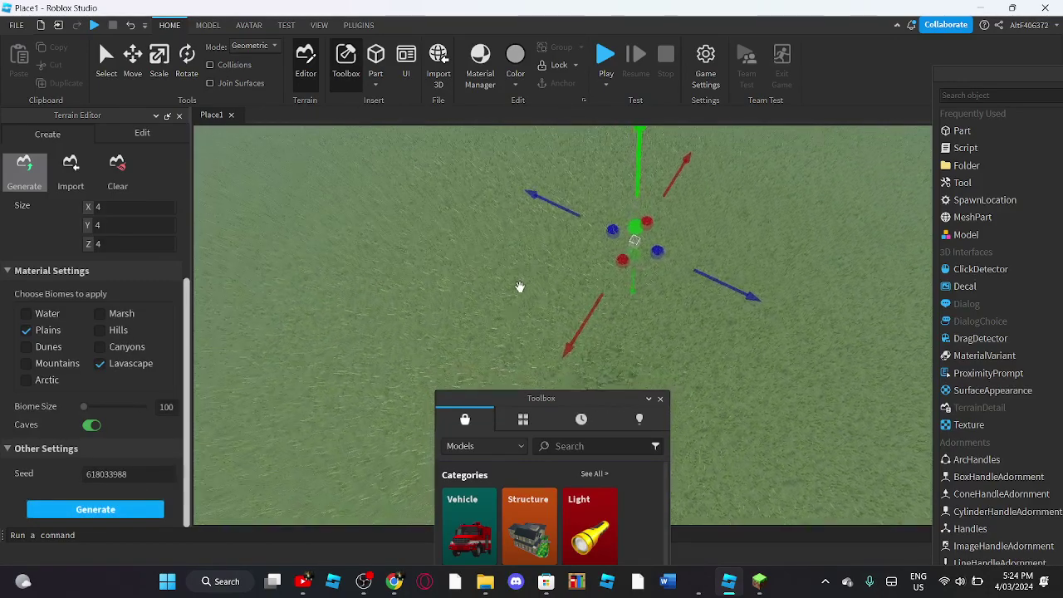
pyautogui.click(114, 511)
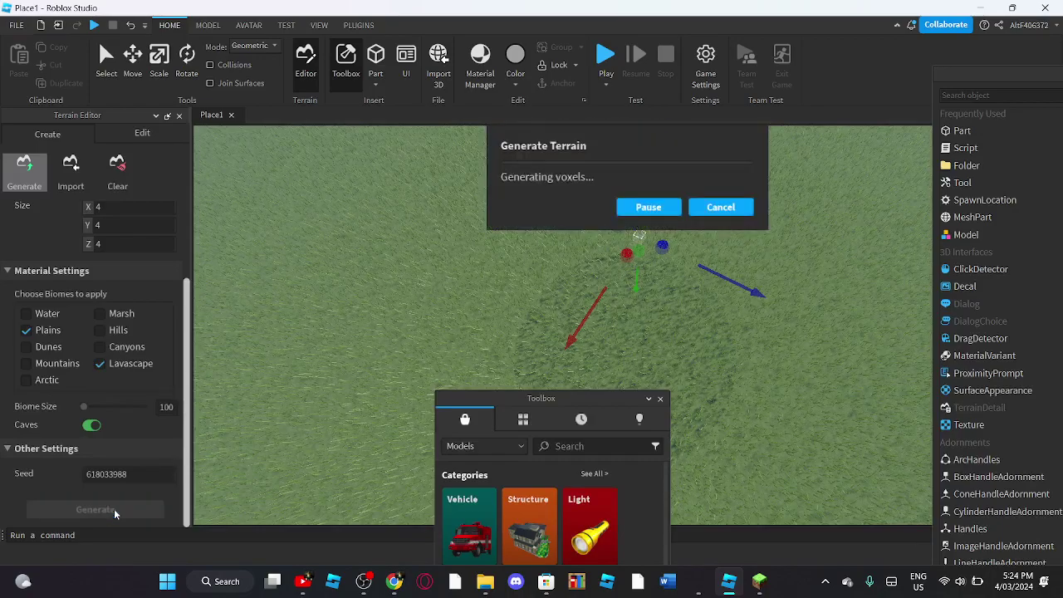
pyautogui.moveTo(277, 310); pyautogui.dragTo(789, 350, button='right')
pyautogui.moveTo(792, 342); pyautogui.dragTo(366, 199, button='right')
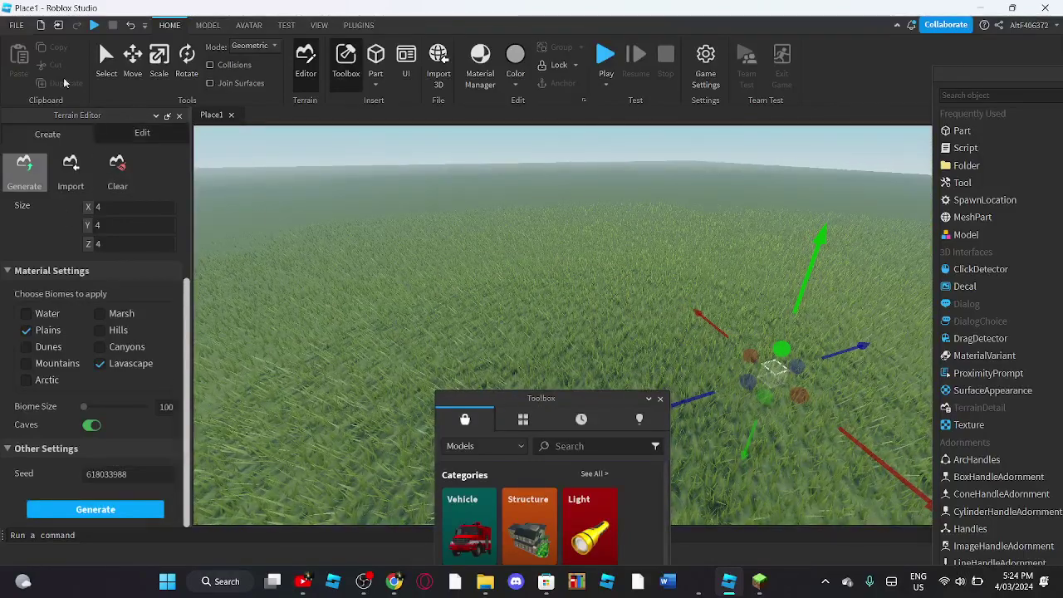
# - Float the Terrain Editor beside the object list and move the Toolbox to the opposite side of the viewport
pyautogui.moveTo(89, 114); pyautogui.dragTo(947, 133)
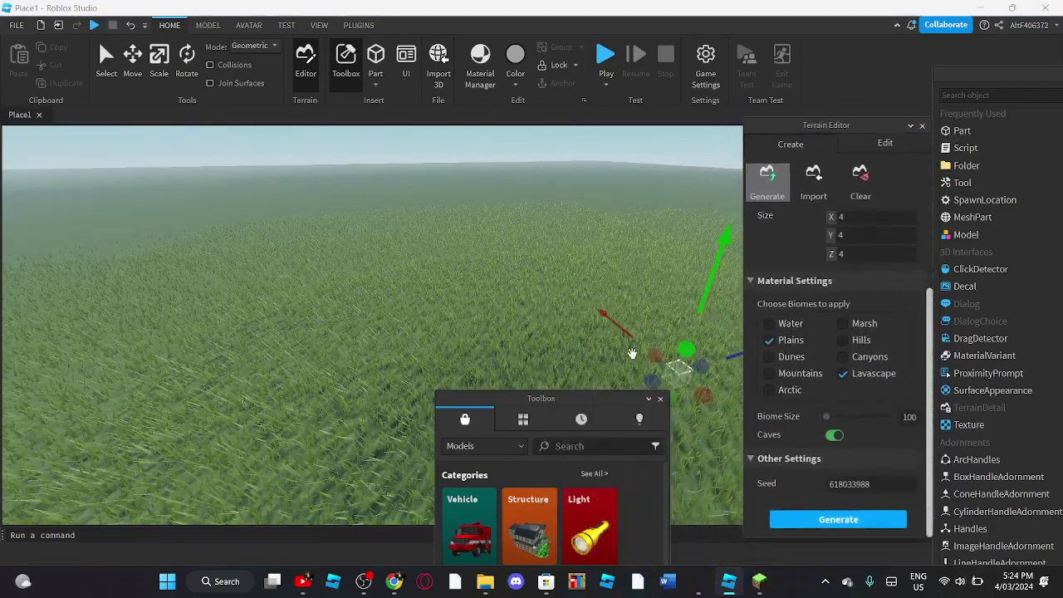
pyautogui.moveTo(606, 396); pyautogui.dragTo(487, 388)
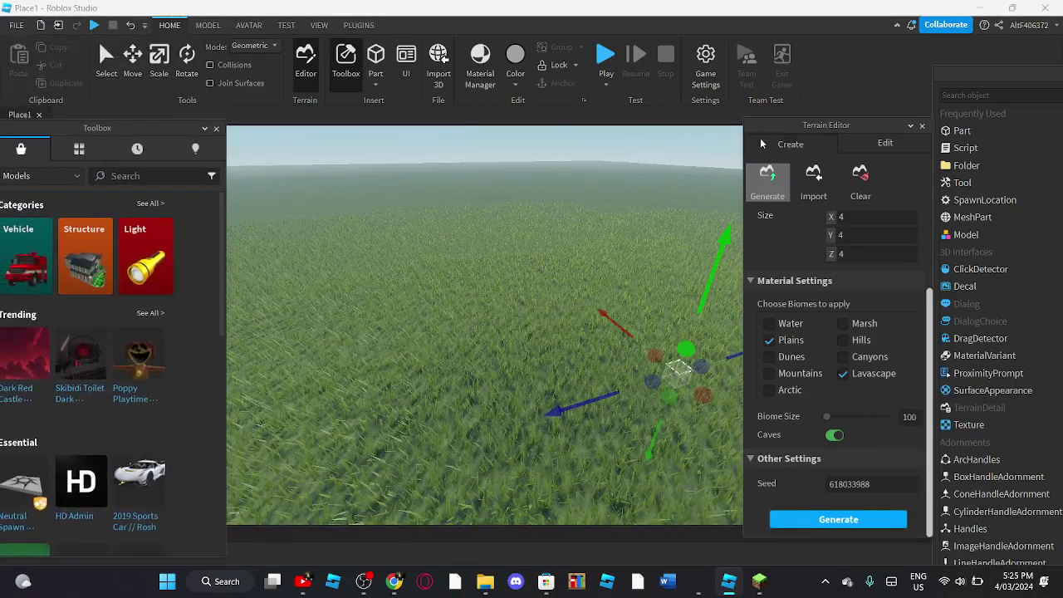
pyautogui.moveTo(846, 126); pyautogui.dragTo(843, 116)
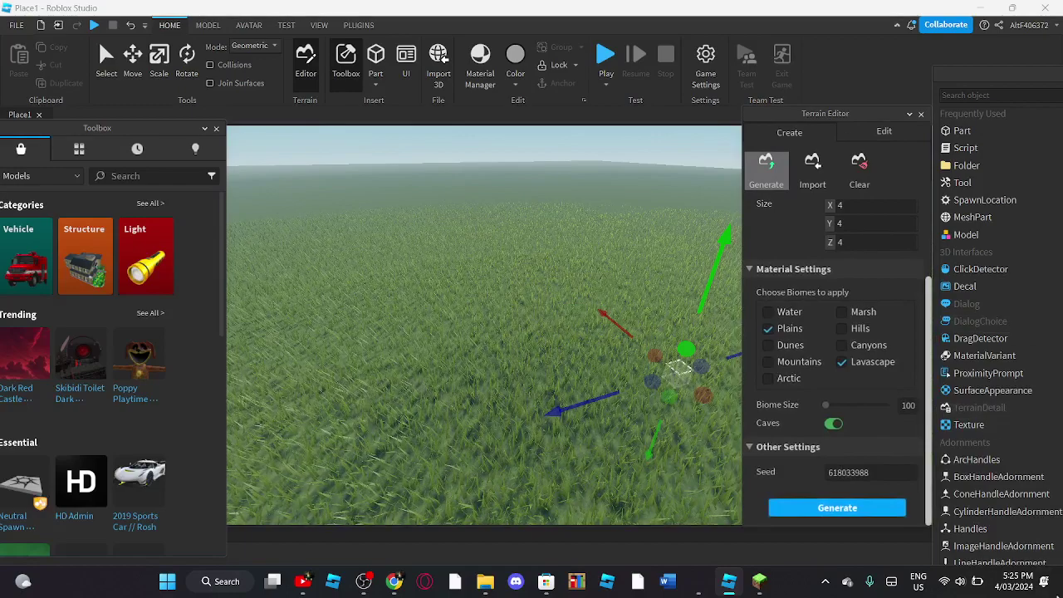
# - Extend the Terrain Editor and the Toolbox vertically, bringing the Terrain Editor's selection settings into view
pyautogui.moveTo(886, 525); pyautogui.dragTo(896, 567)
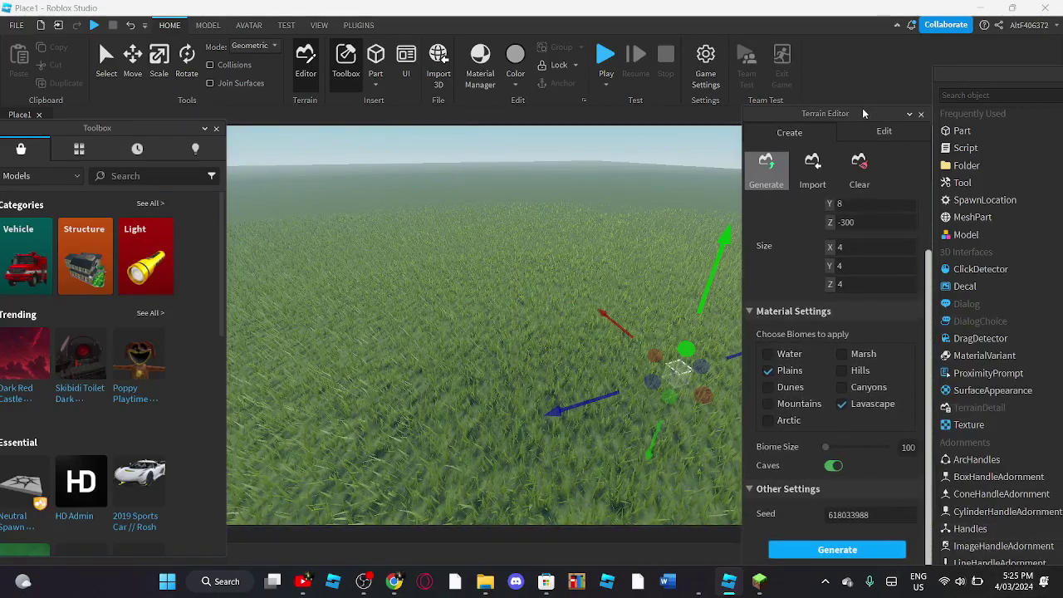
pyautogui.moveTo(847, 103); pyautogui.dragTo(884, 105)
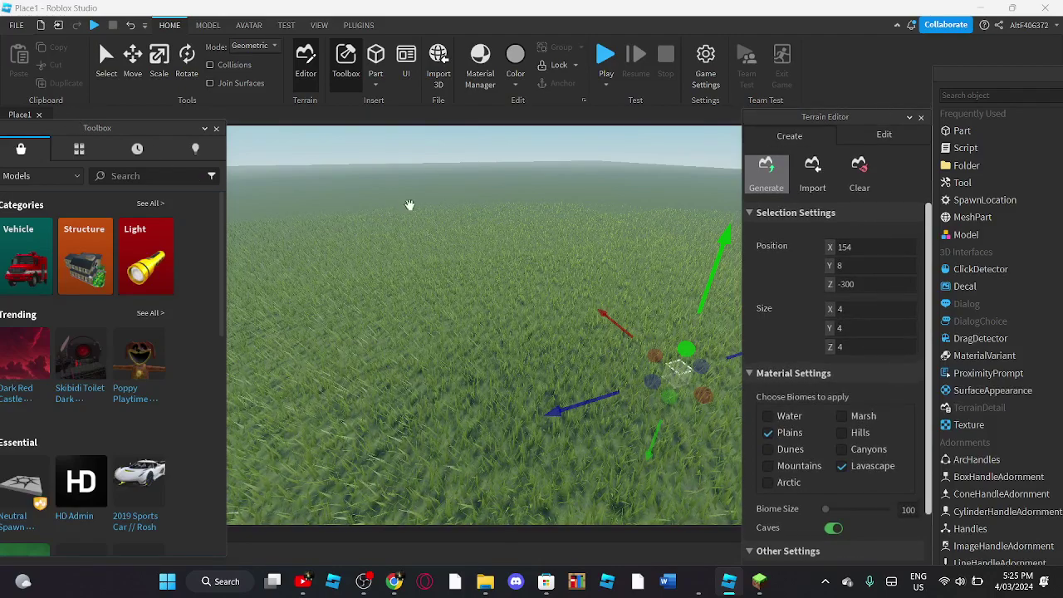
pyautogui.moveTo(159, 121); pyautogui.dragTo(166, 111)
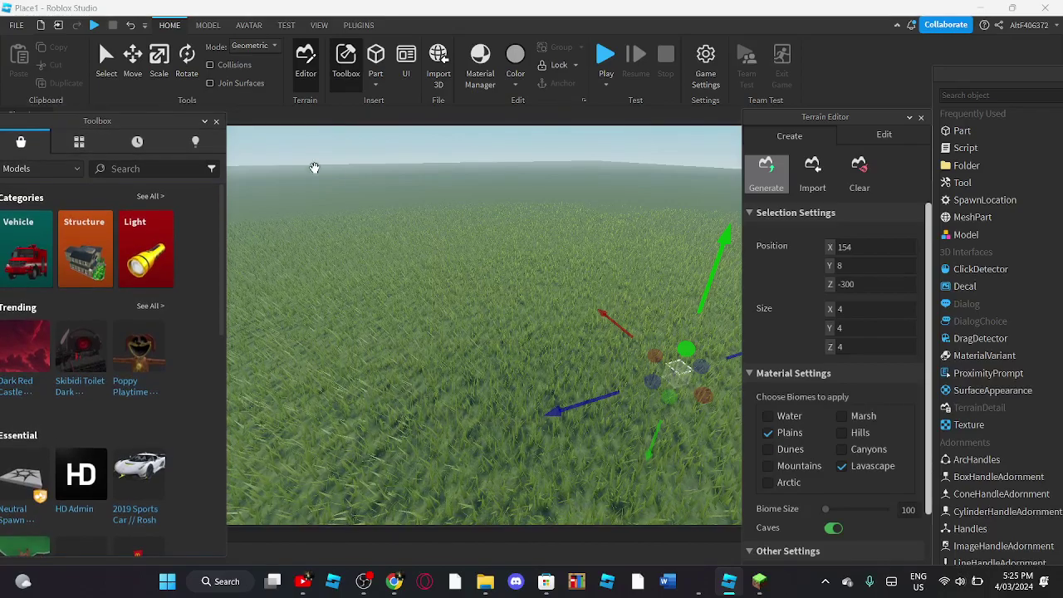
# - Place the 4 × 4 × 4 terrain region on the grass at position 280, 8, -54 and lower the object list
pyautogui.click(346, 172)
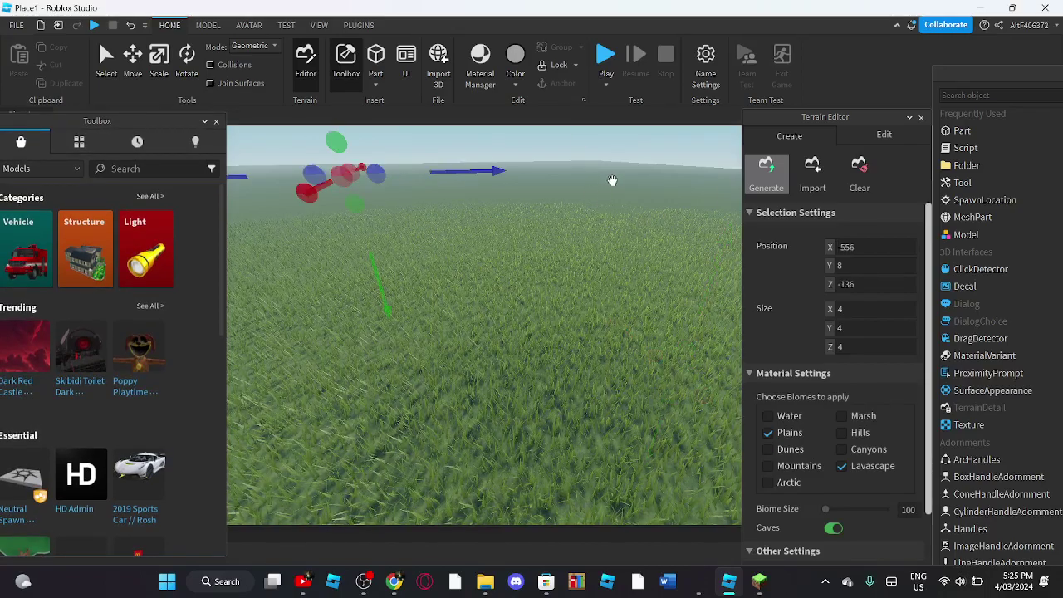
pyautogui.moveTo(613, 181); pyautogui.dragTo(731, 187, button='right')
pyautogui.moveTo(995, 65); pyautogui.dragTo(995, 108)
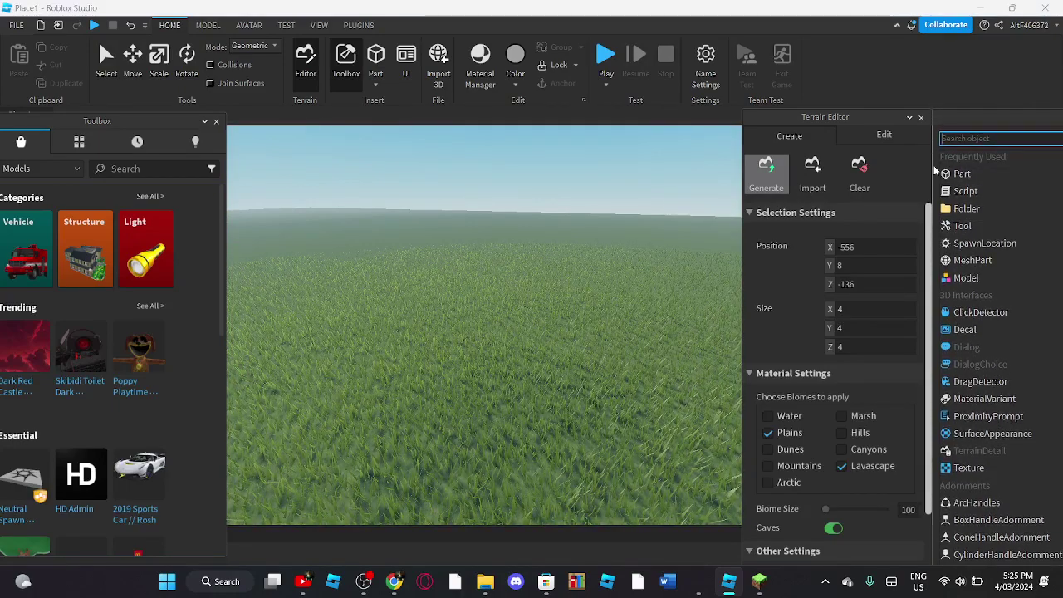
pyautogui.moveTo(673, 189); pyautogui.dragTo(678, 185, button='right')
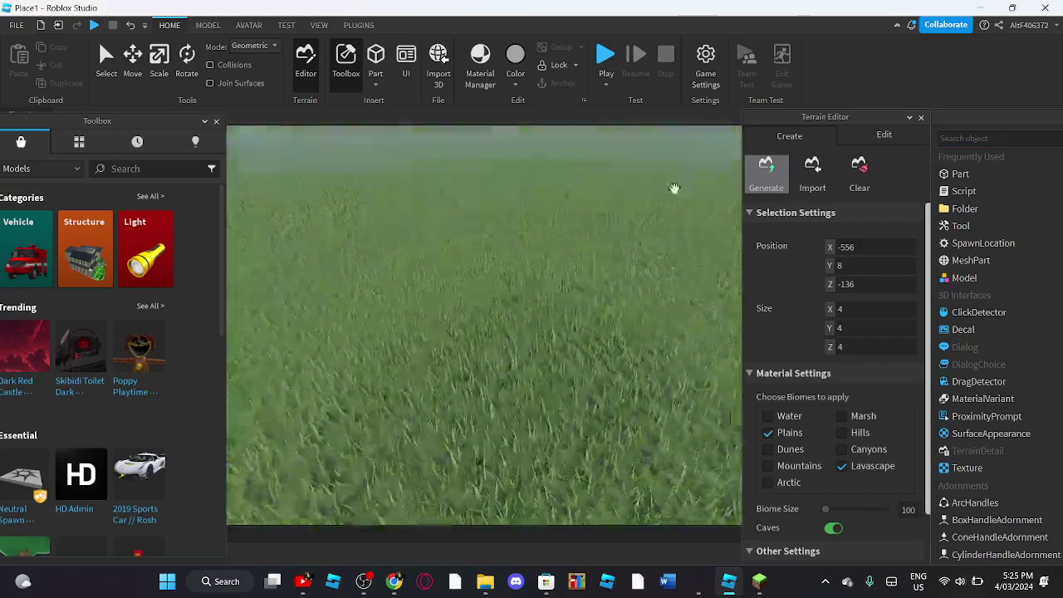
pyautogui.moveTo(677, 184); pyautogui.dragTo(675, 189, button='middle')
pyautogui.click(444, 248)
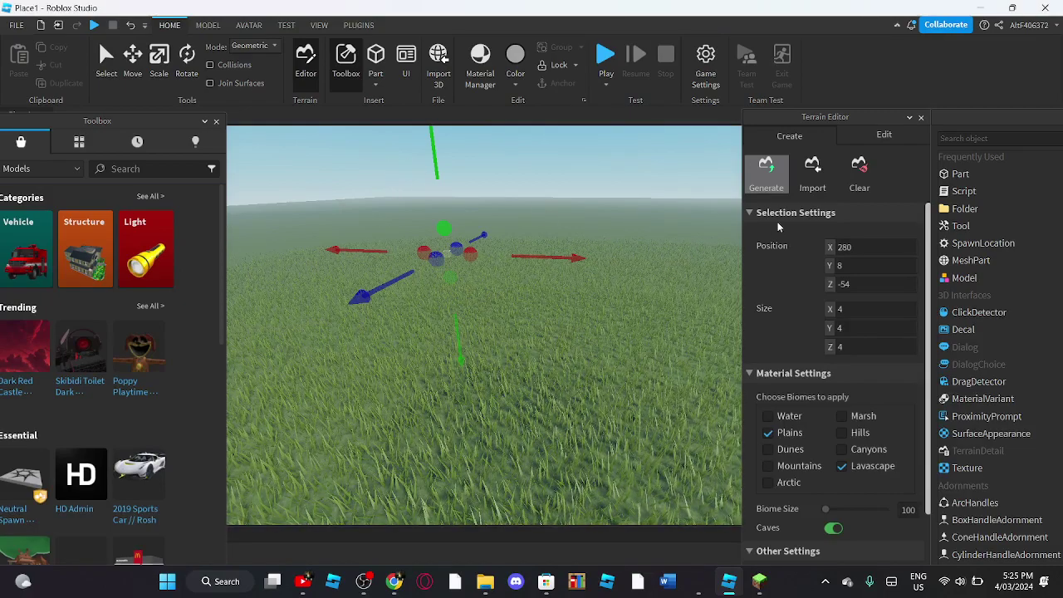
# - Narrow the Toolbox to widen the viewport and look down at the grass
pyautogui.moveTo(826, 262); pyautogui.dragTo(744, 274)
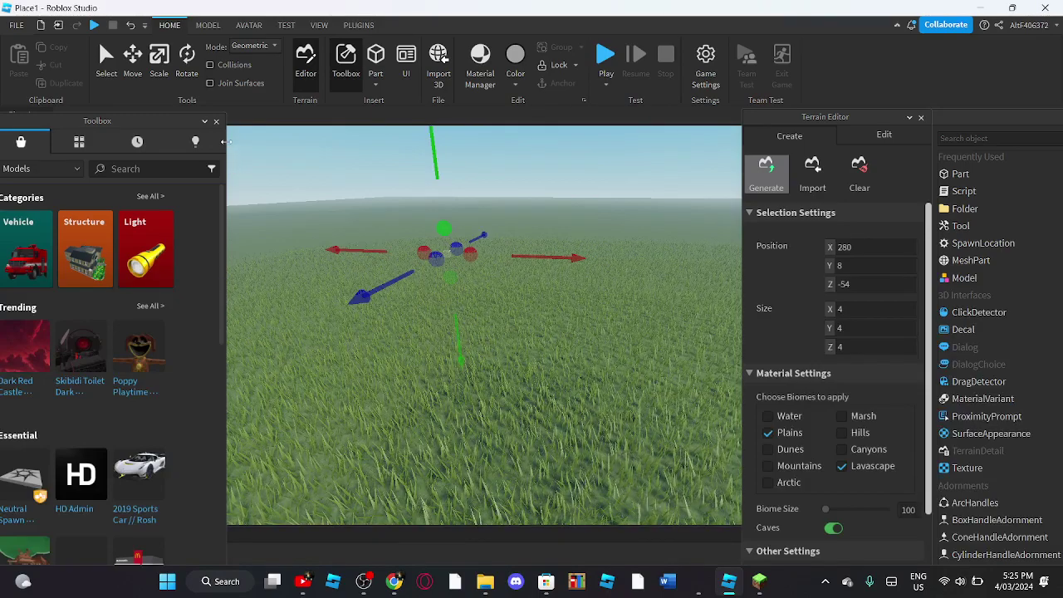
pyautogui.moveTo(224, 142); pyautogui.dragTo(175, 148)
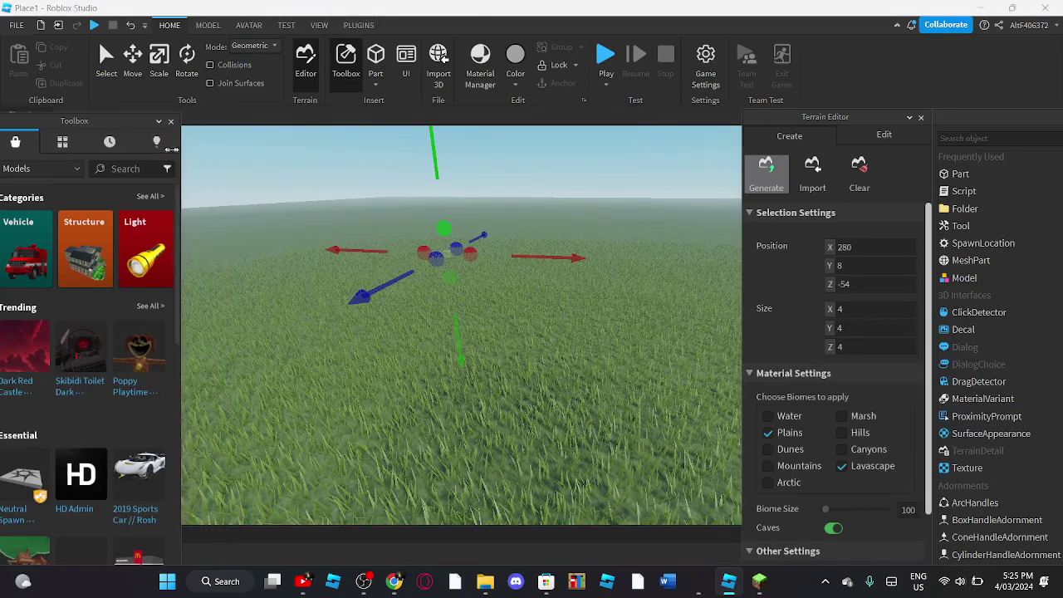
pyautogui.moveTo(317, 170); pyautogui.dragTo(304, 207, button='right')
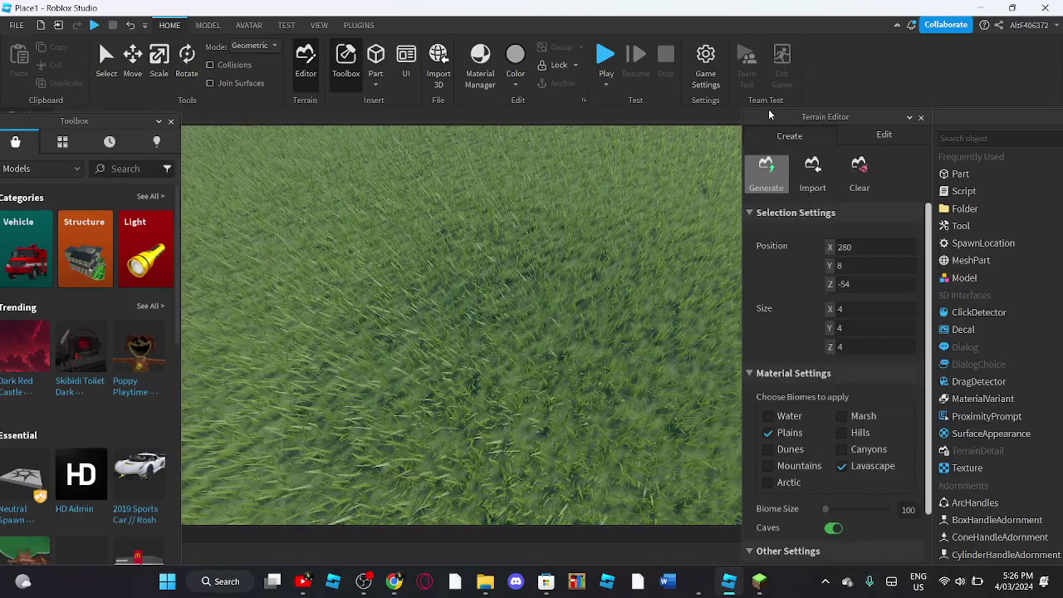
# - Shorten the floating Terrain Editor and move it over the lower part of the Toolbox
pyautogui.moveTo(782, 108); pyautogui.dragTo(835, 123)
pyautogui.scroll(-10, 845, 208)
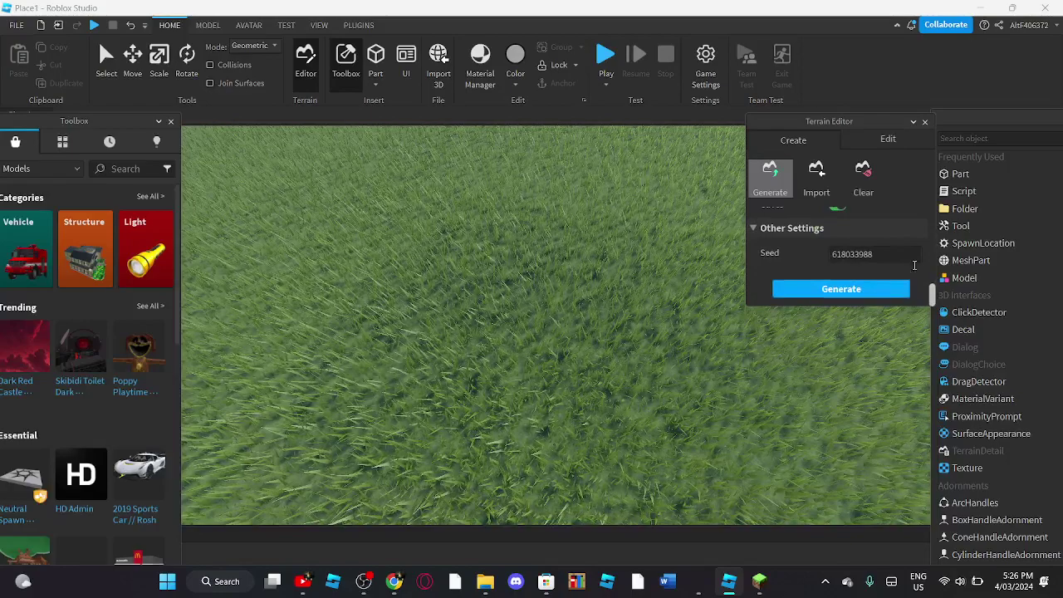
pyautogui.moveTo(933, 291); pyautogui.dragTo(931, 260)
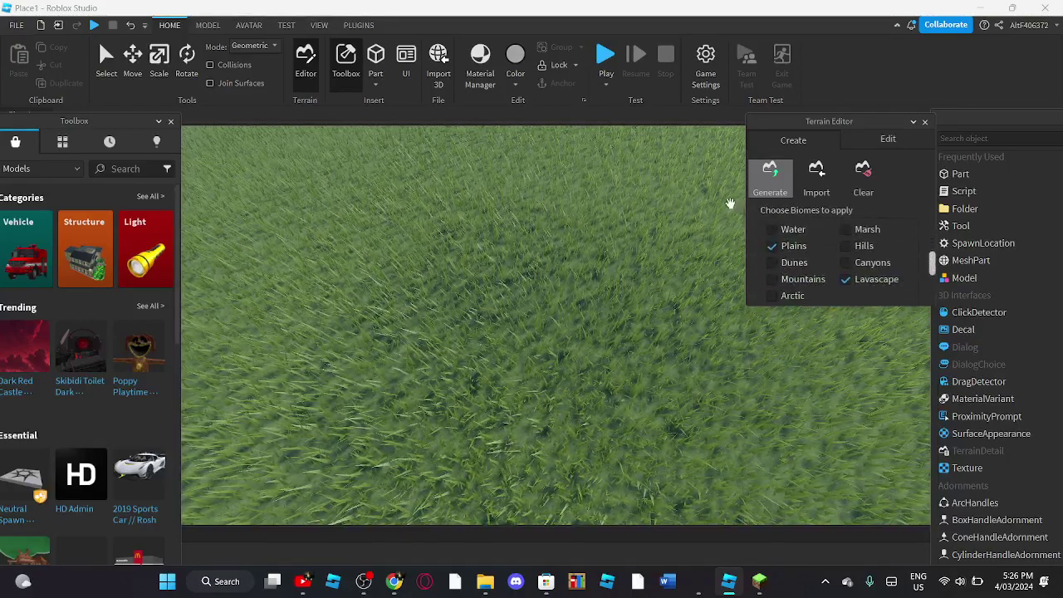
pyautogui.moveTo(742, 208); pyautogui.dragTo(747, 249)
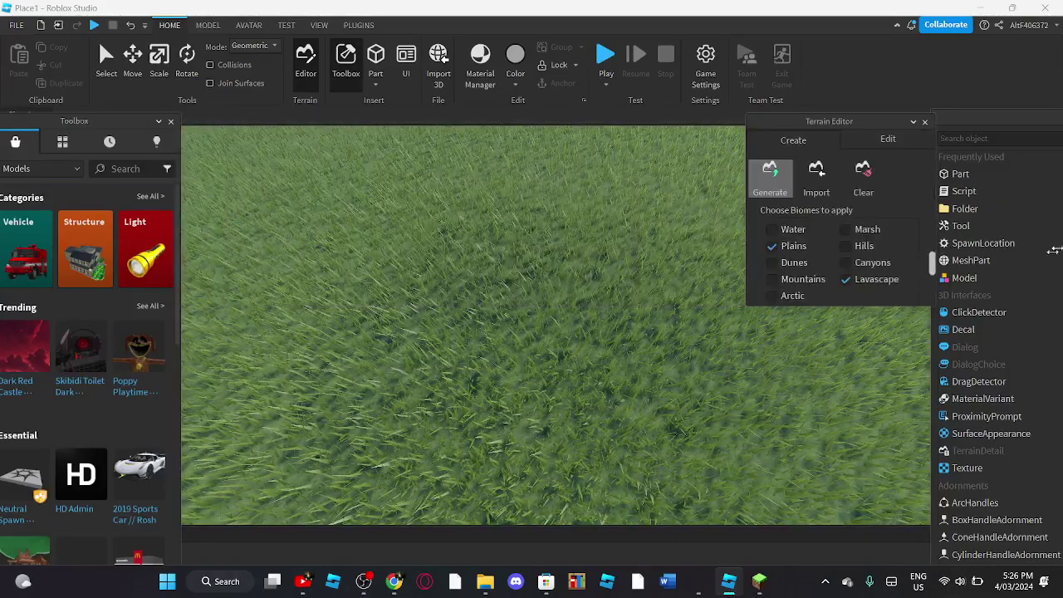
pyautogui.moveTo(875, 119); pyautogui.dragTo(877, 348)
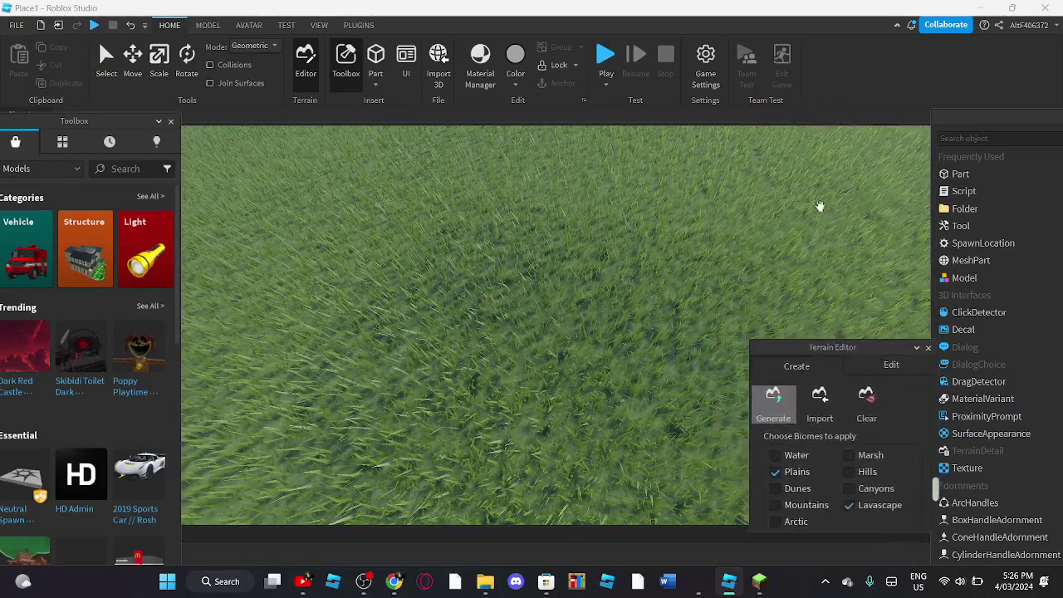
pyautogui.moveTo(861, 205); pyautogui.dragTo(864, 236, button='right')
pyautogui.moveTo(851, 348); pyautogui.dragTo(88, 405)
# - Look over the grass and examine the material settings of the terrain import tool
pyautogui.moveTo(475, 162); pyautogui.dragTo(139, 224, button='right')
pyautogui.moveTo(318, 225); pyautogui.dragTo(331, 337, button='right')
pyautogui.click(17, 457)
pyautogui.click(66, 457)
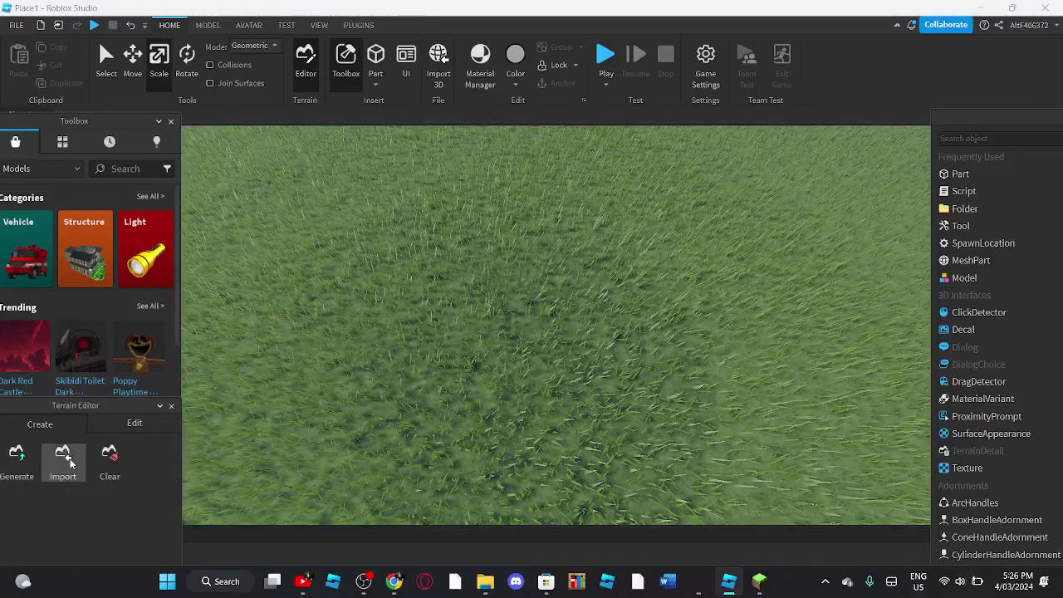
pyautogui.scroll(-5, 81, 501)
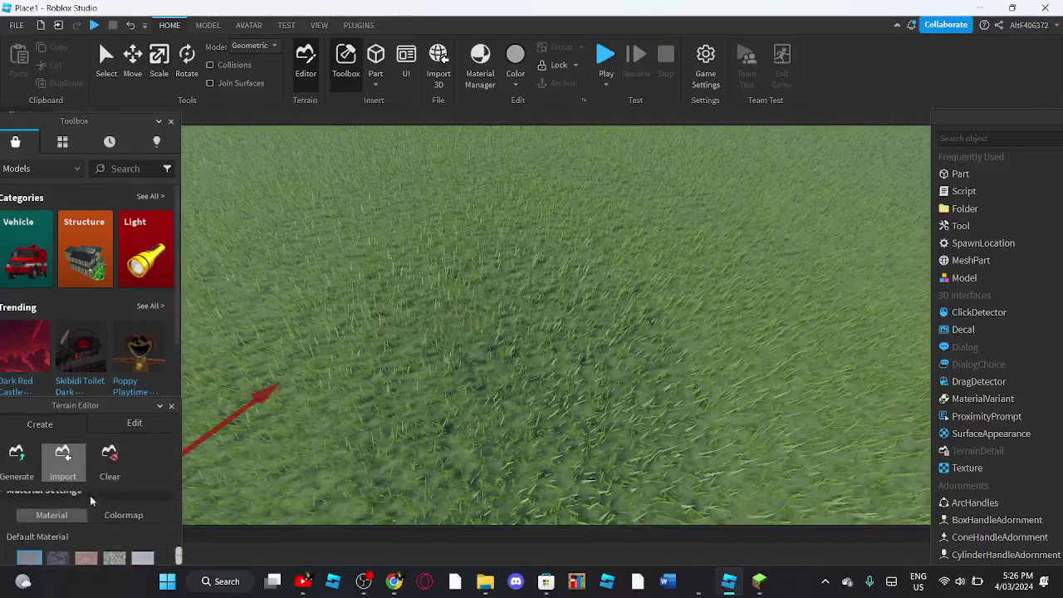
# - Clear all terrain from the place and undo the clearing
pyautogui.click(110, 457)
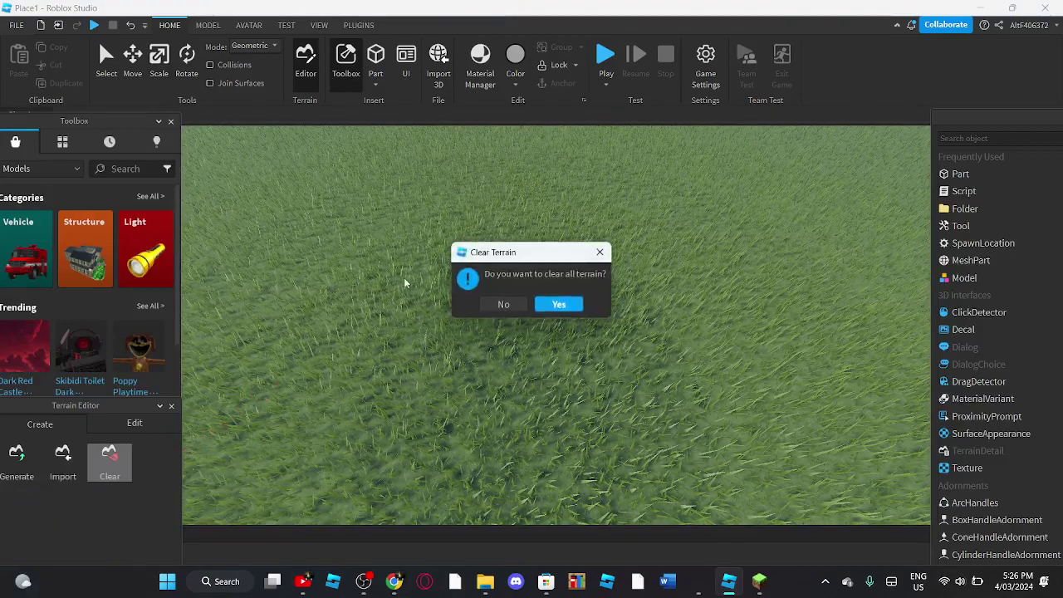
pyautogui.click(549, 305)
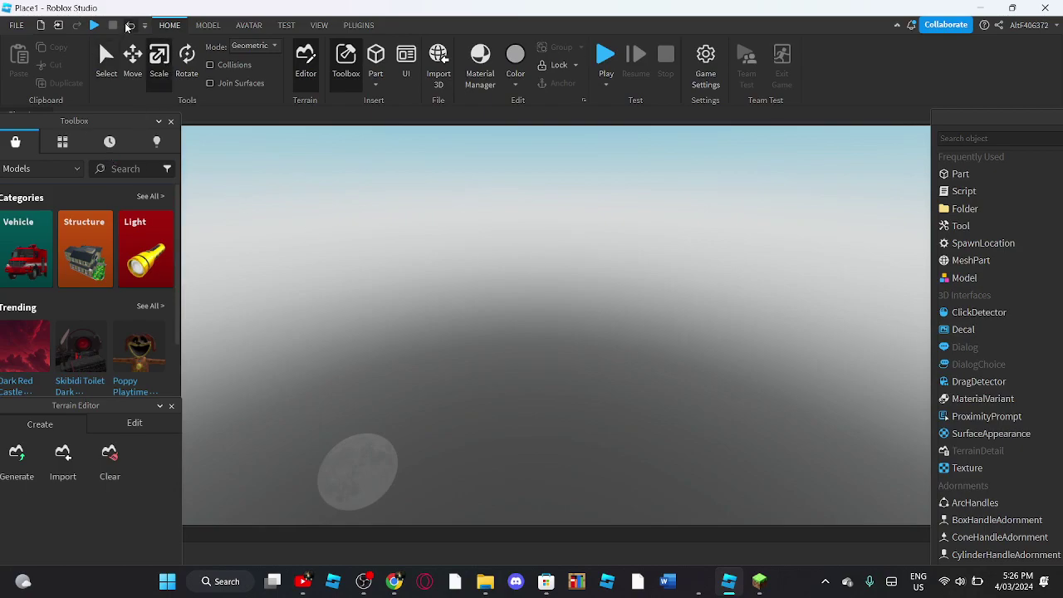
pyautogui.click(132, 26)
# - Set Water as the default material in the terrain import settings
pyautogui.scroll(10, 553, 269)
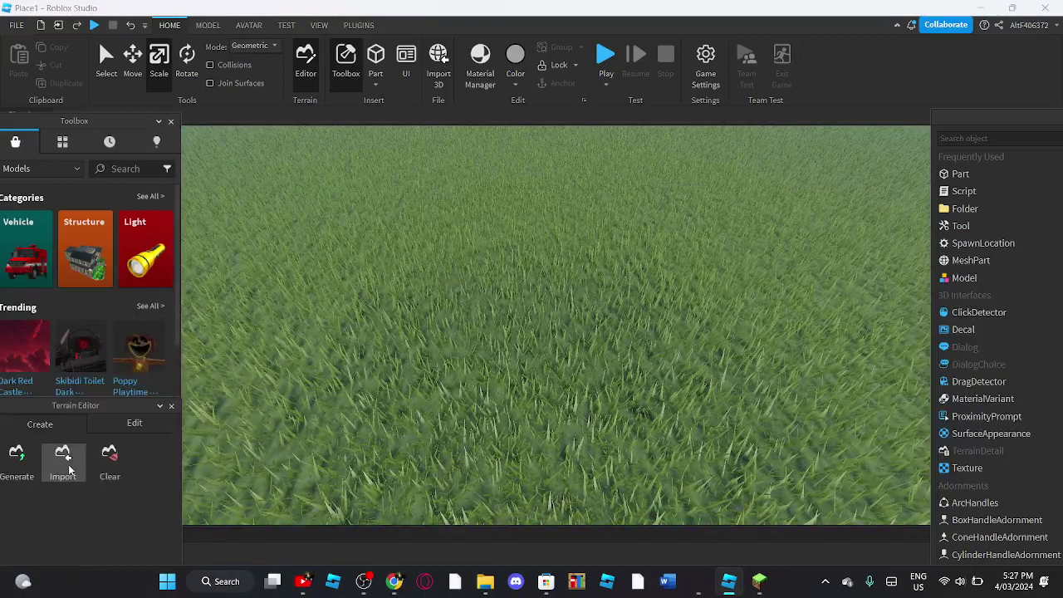
pyautogui.click(64, 458)
pyautogui.scroll(-8, 131, 531)
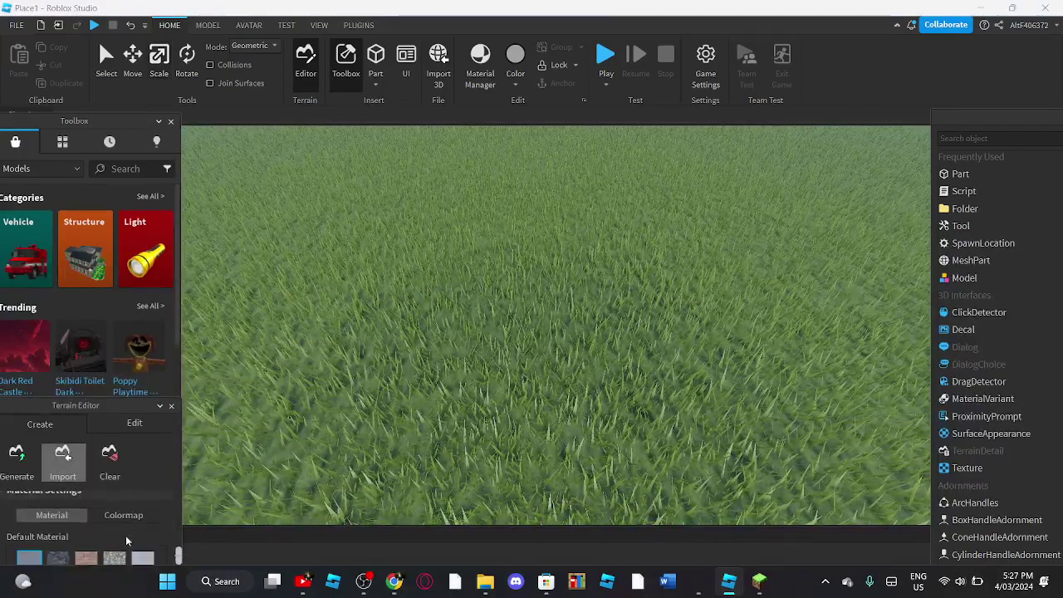
pyautogui.scroll(-2, 125, 530)
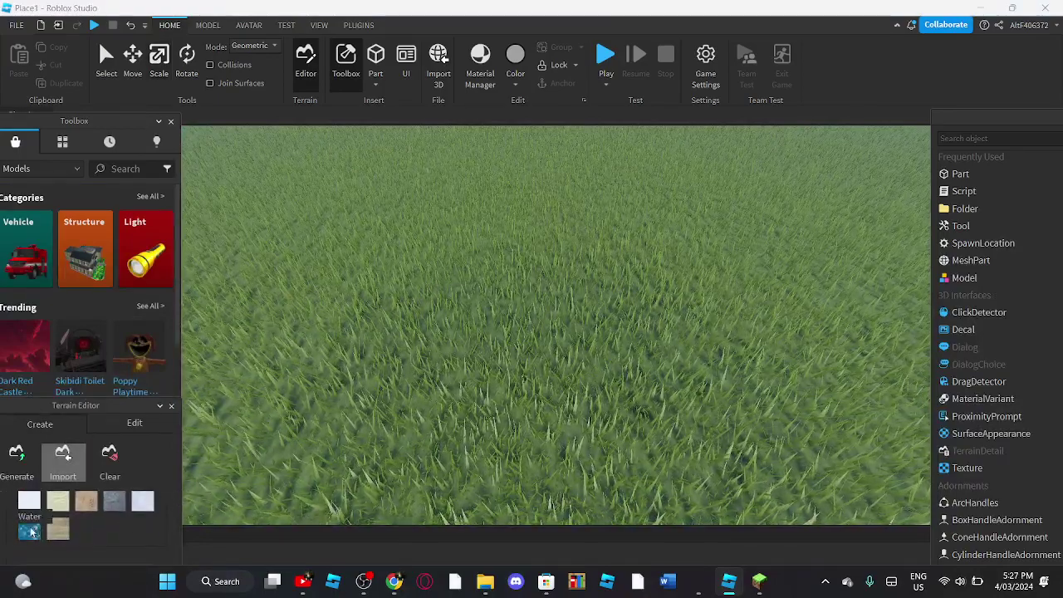
pyautogui.scroll(8, 440, 301)
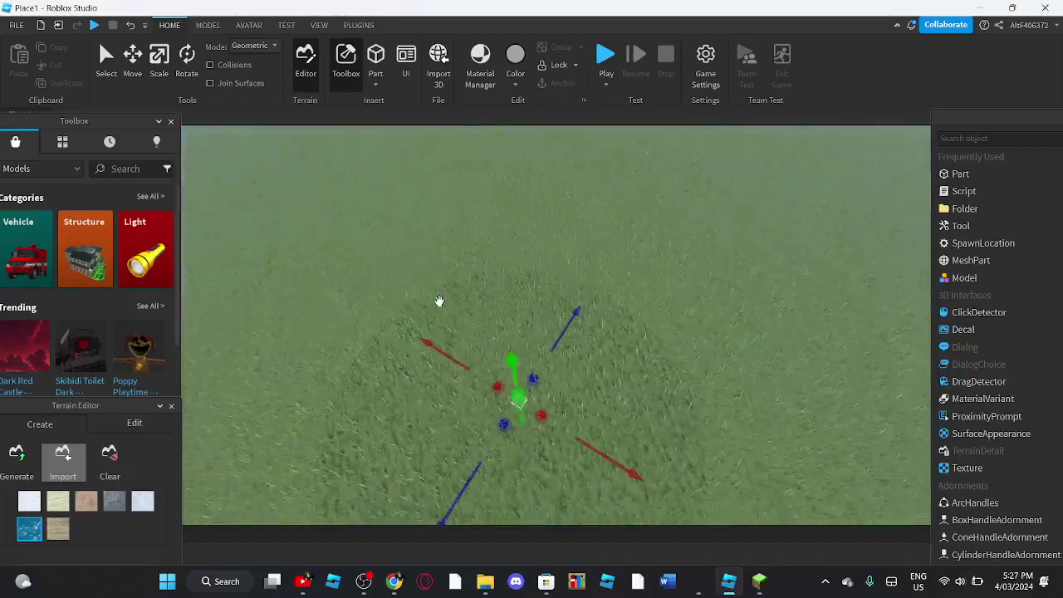
# - Stretch the import region on the grass to a flat 76 × 4 × 108 block
pyautogui.moveTo(544, 402); pyautogui.dragTo(655, 468)
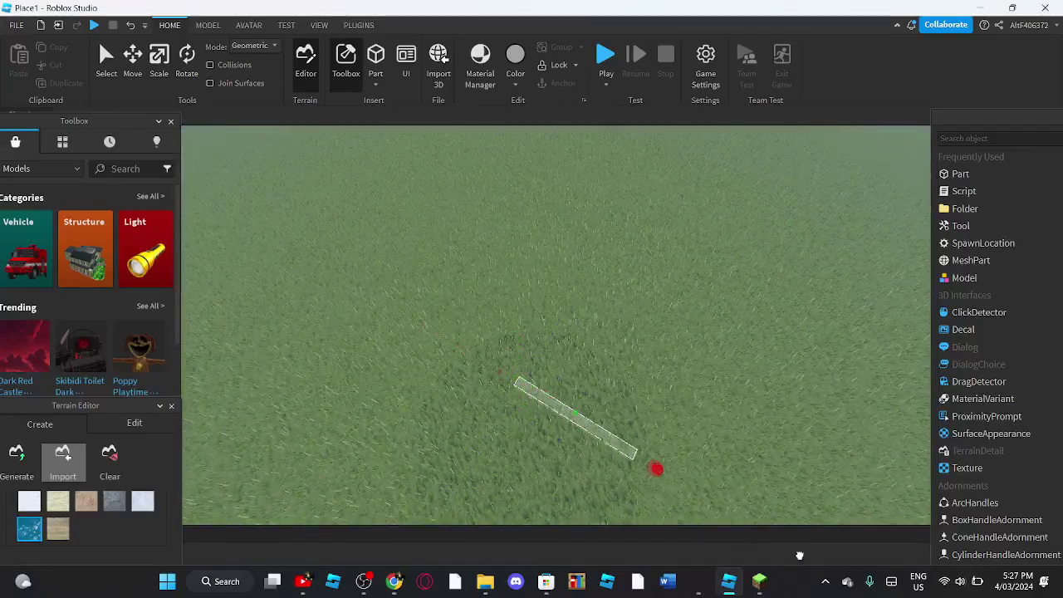
pyautogui.moveTo(595, 394); pyautogui.dragTo(722, 249)
pyautogui.moveTo(559, 283); pyautogui.dragTo(514, 264)
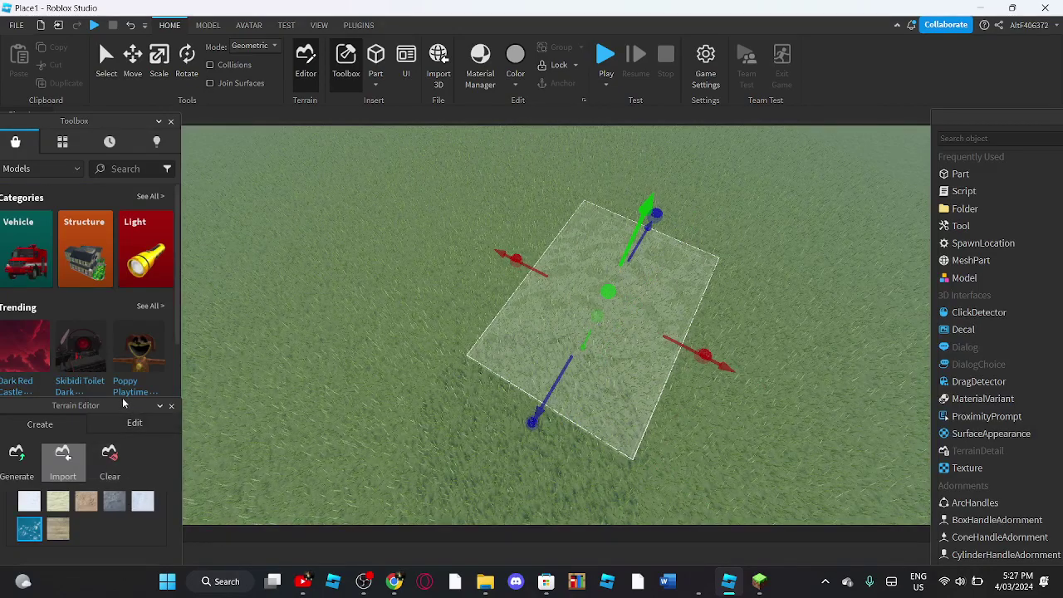
# - Enlarge the Terrain Editor, float it over the viewport and switch the import material settings to Colormap
pyautogui.moveTo(121, 384); pyautogui.dragTo(161, 118)
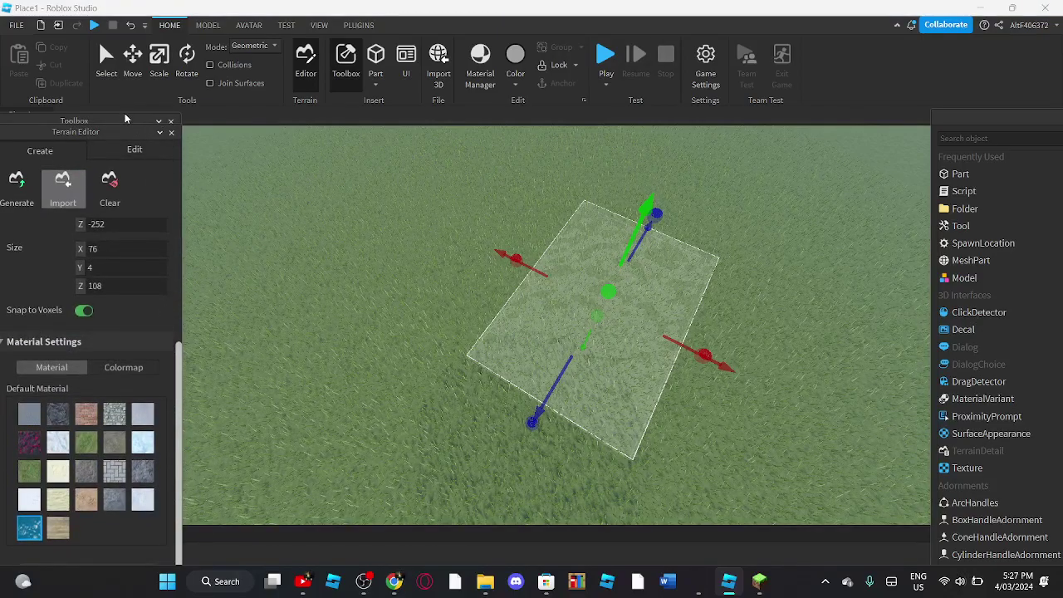
pyautogui.moveTo(125, 131); pyautogui.dragTo(434, 63)
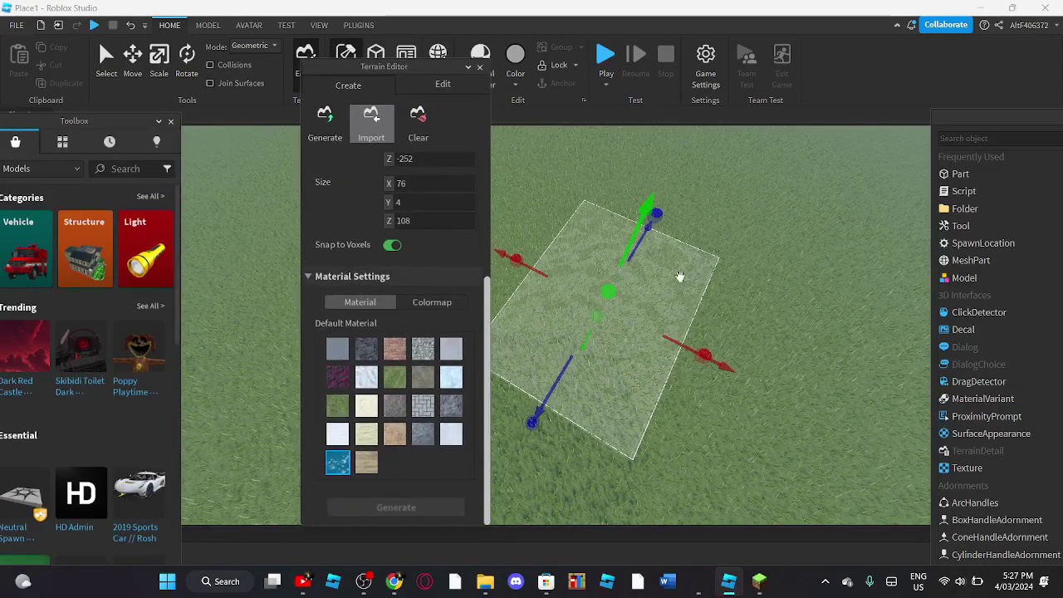
pyautogui.scroll(3, 476, 455)
pyautogui.scroll(-3, 476, 454)
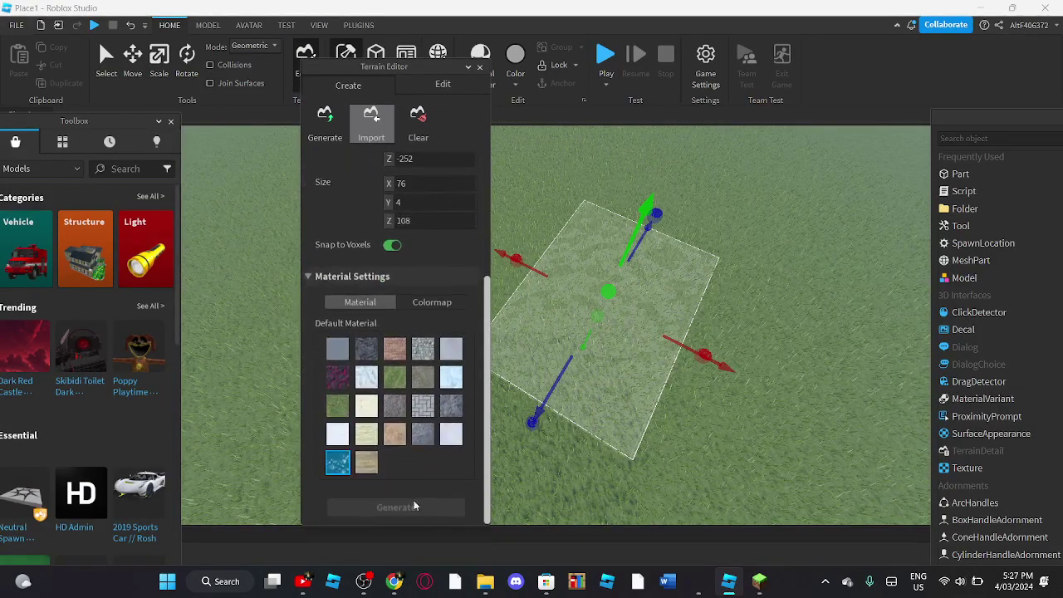
pyautogui.click(435, 303)
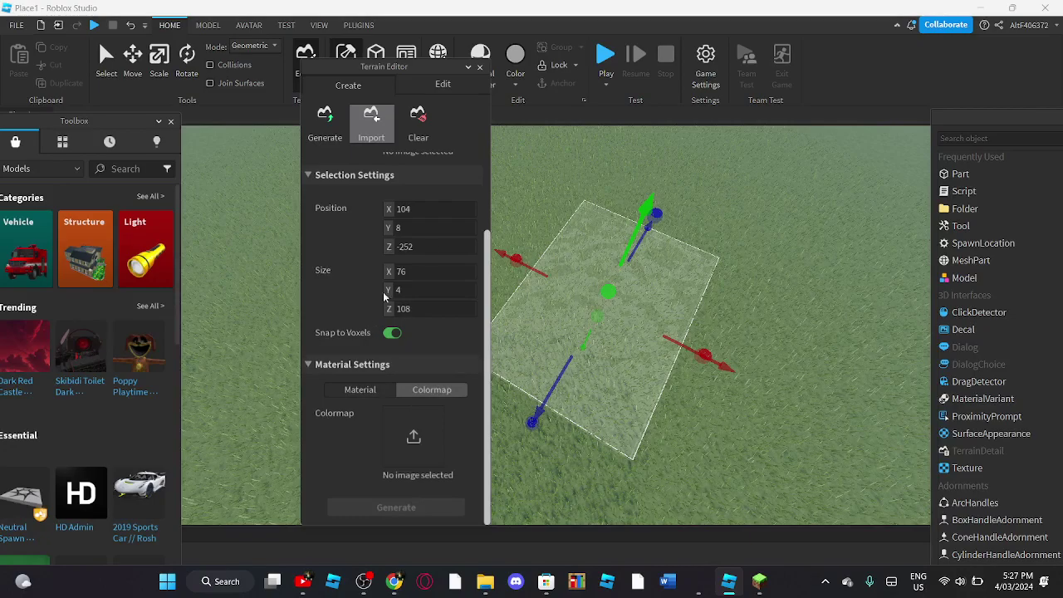
# - Place a new import region on the grass and stretch it to 144 × 4 × 92 at position 8, 8, -200
pyautogui.click(716, 197)
pyautogui.moveTo(688, 198); pyautogui.dragTo(950, 260)
pyautogui.moveTo(778, 237); pyautogui.dragTo(755, 350)
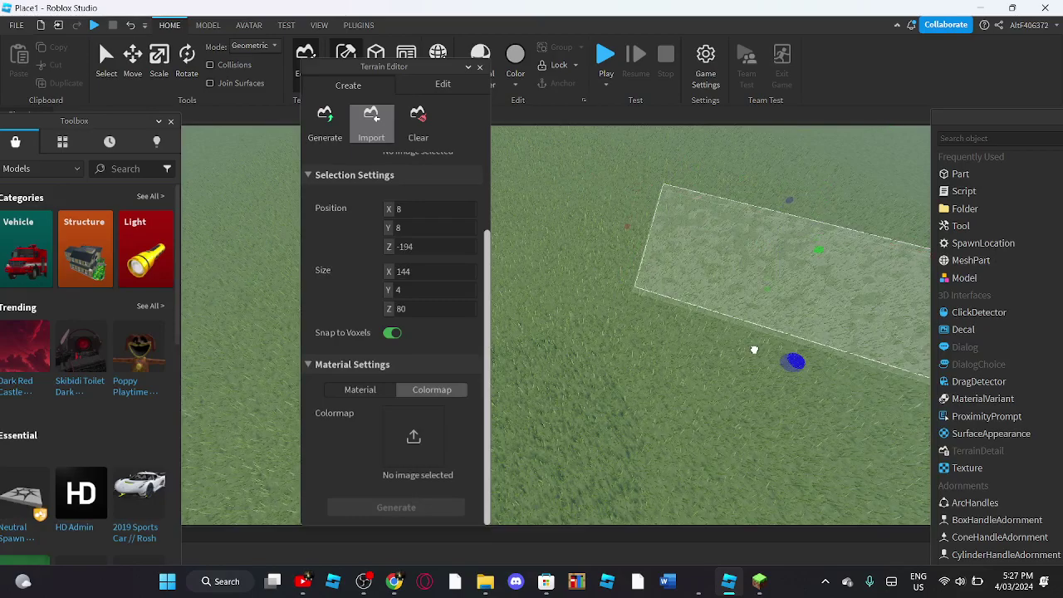
pyautogui.moveTo(645, 272)
pyautogui.mouseDown(button='right')
pyautogui.moveTo(660, 271)
pyautogui.moveTo(660, 287)
pyautogui.mouseUp(button='right')
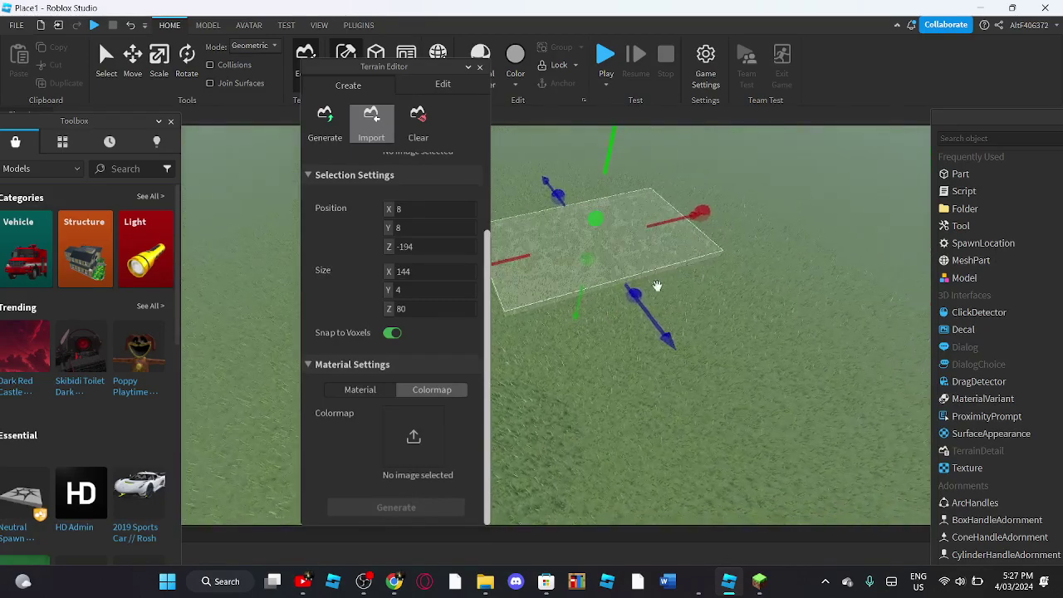
pyautogui.moveTo(634, 296); pyautogui.dragTo(647, 311)
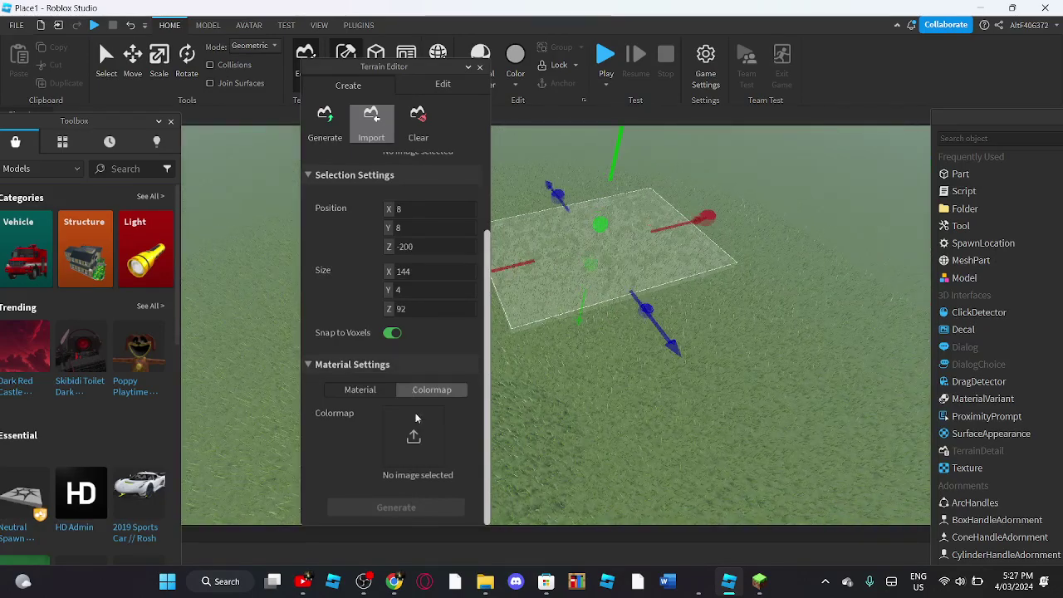
# - Switch the import settings to a single default material and move the Terrain Editor over the Toolbox's lower part
pyautogui.click(360, 390)
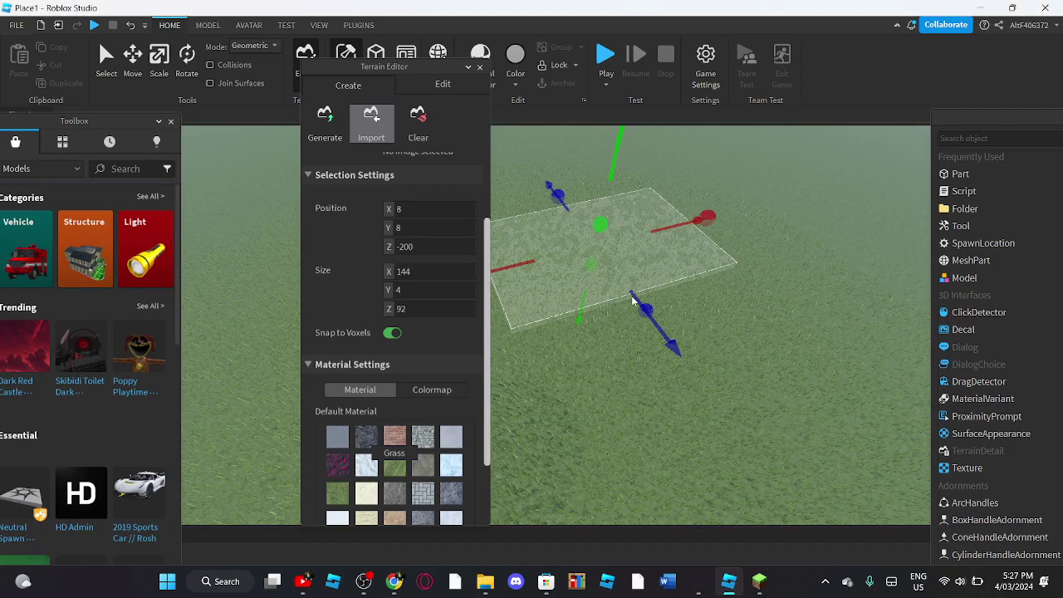
pyautogui.moveTo(399, 67); pyautogui.dragTo(47, 447)
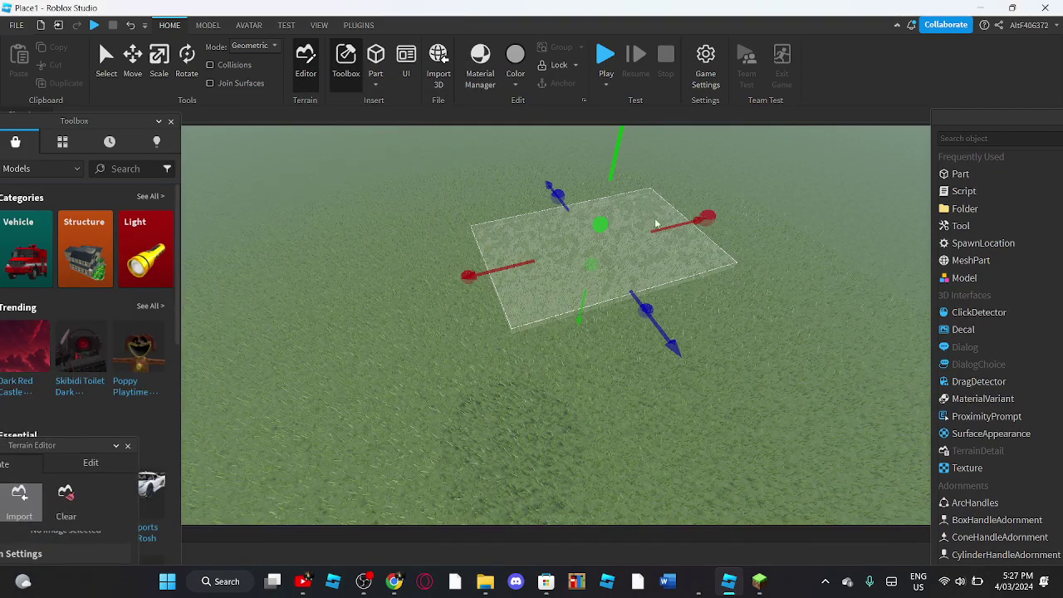
pyautogui.click(728, 591)
pyautogui.click(728, 592)
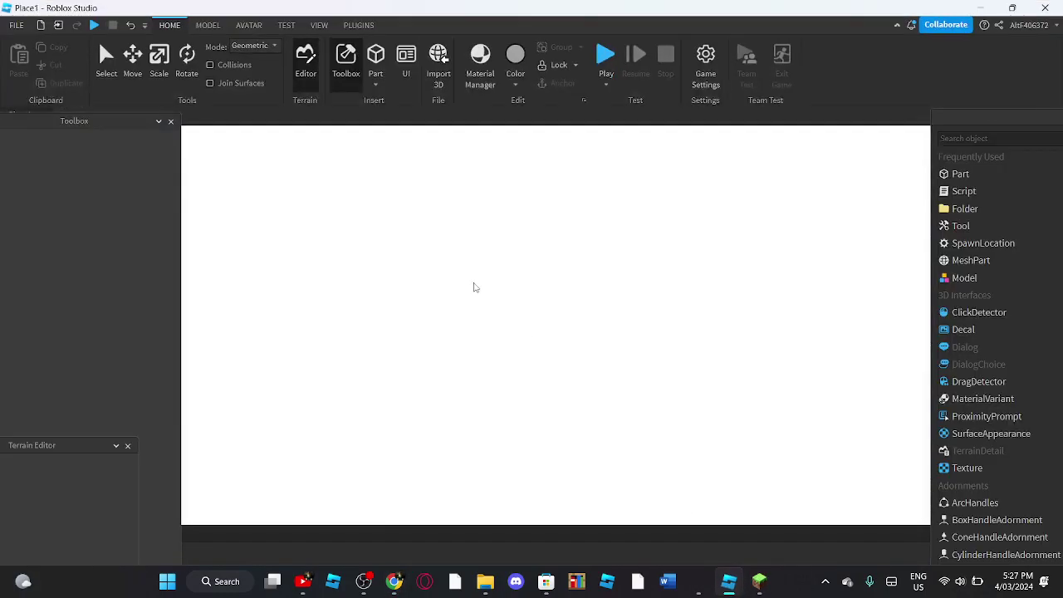
pyautogui.moveTo(611, 313); pyautogui.dragTo(567, 288, button='right')
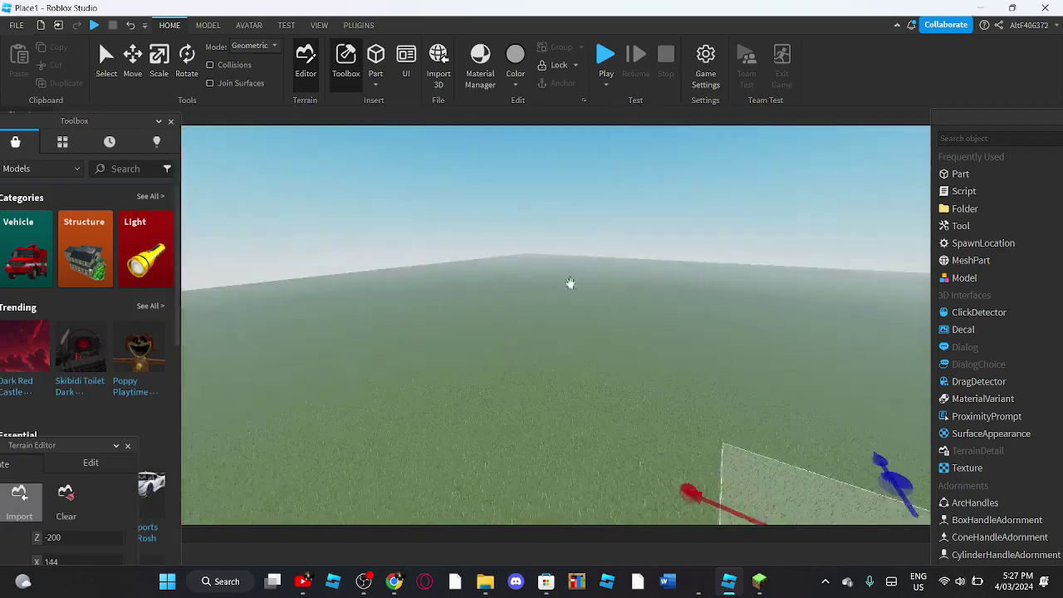
# - Search the Toolbox models for "TREE"
pyautogui.moveTo(644, 231); pyautogui.dragTo(235, 213, button='right')
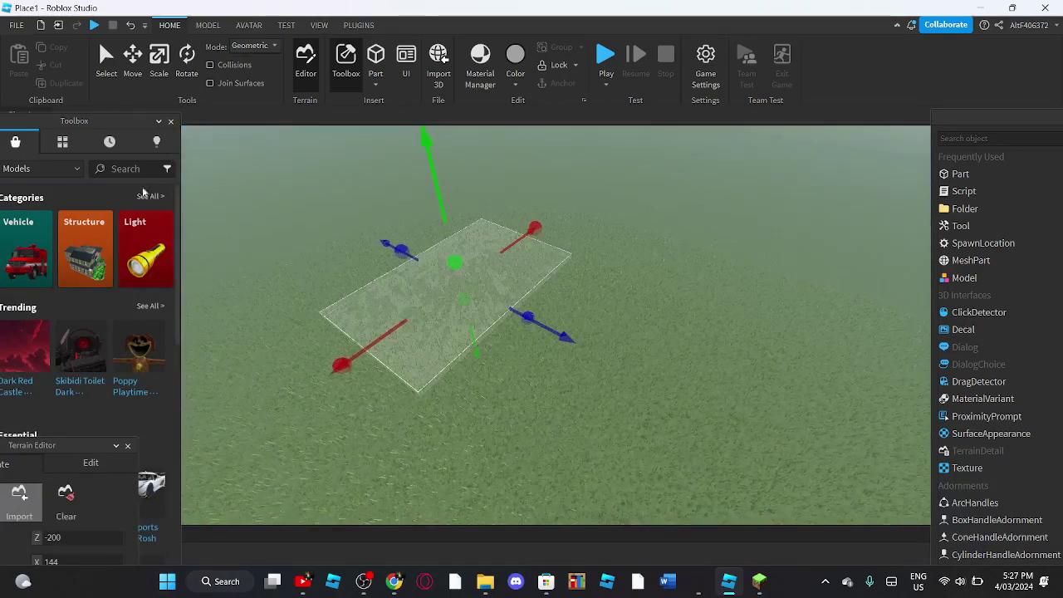
pyautogui.click(133, 164)
pyautogui.write('TRE')
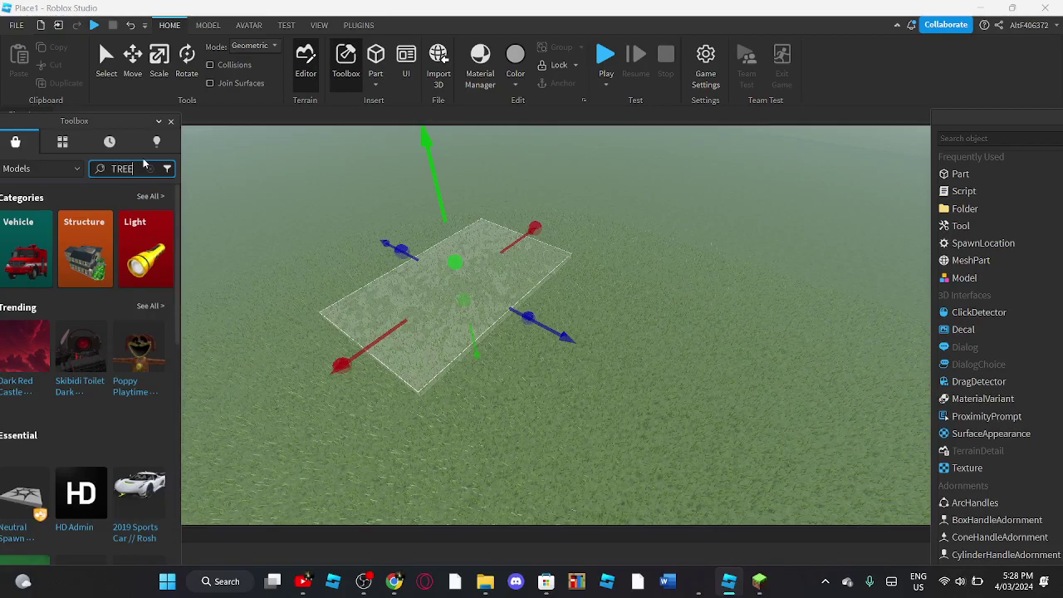
pyautogui.write('E')
pyautogui.press('Return')
pyautogui.moveTo(500, 203); pyautogui.dragTo(501, 218, button='right')
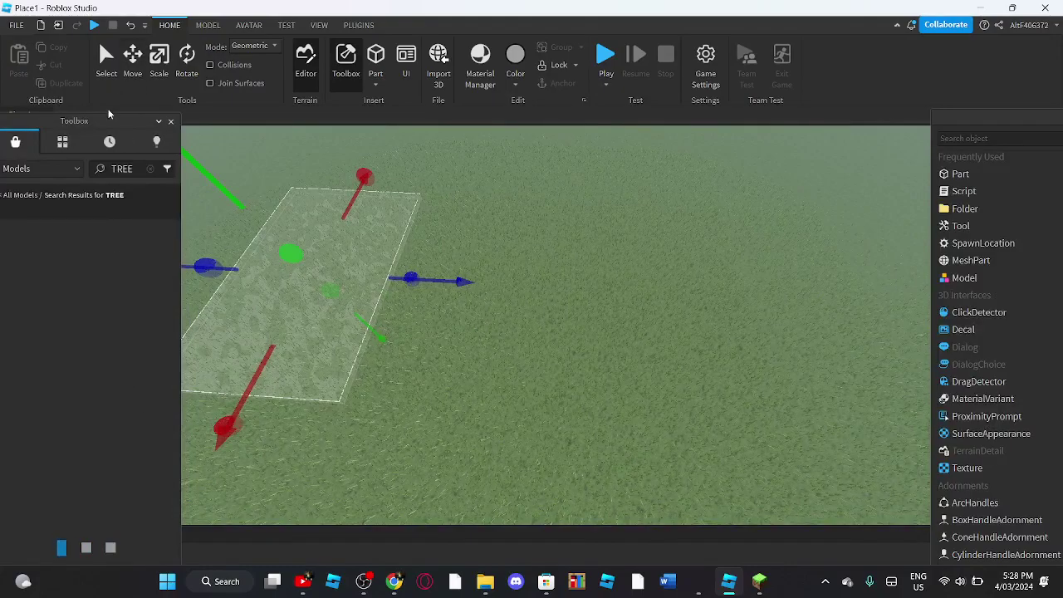
# - Dock the Toolbox across the area above the viewport and close the Terrain Editor
pyautogui.moveTo(108, 121); pyautogui.dragTo(510, 148)
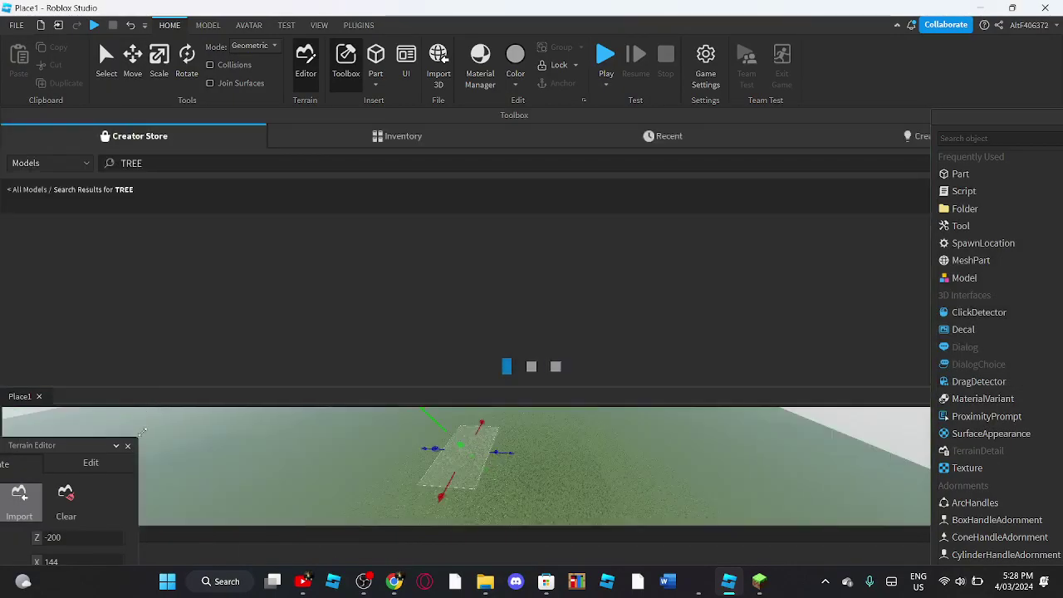
pyautogui.rightClick(125, 444)
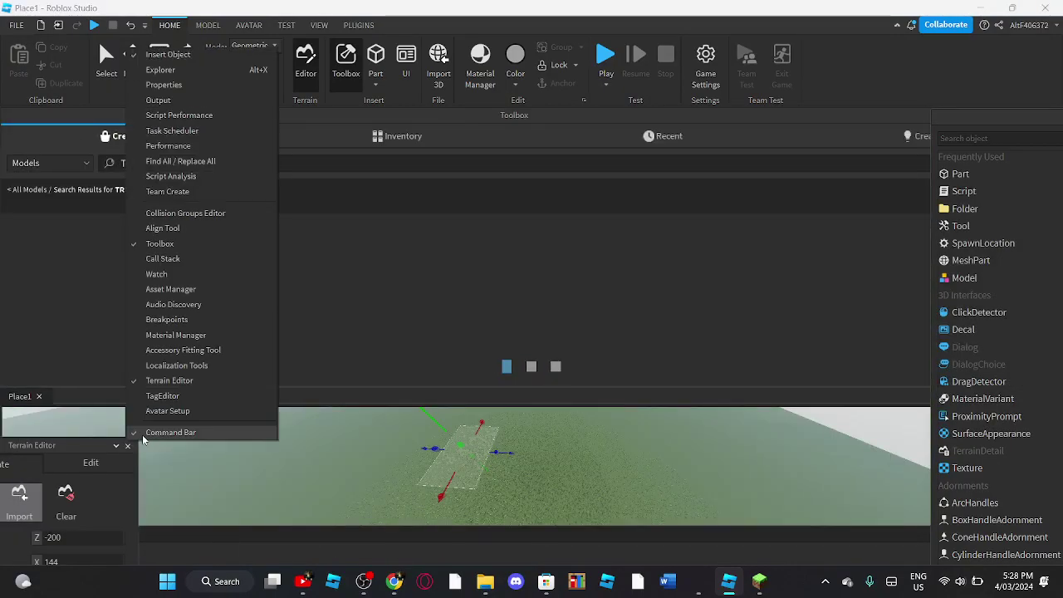
pyautogui.click(94, 418)
pyautogui.moveTo(644, 457); pyautogui.dragTo(629, 458, button='right')
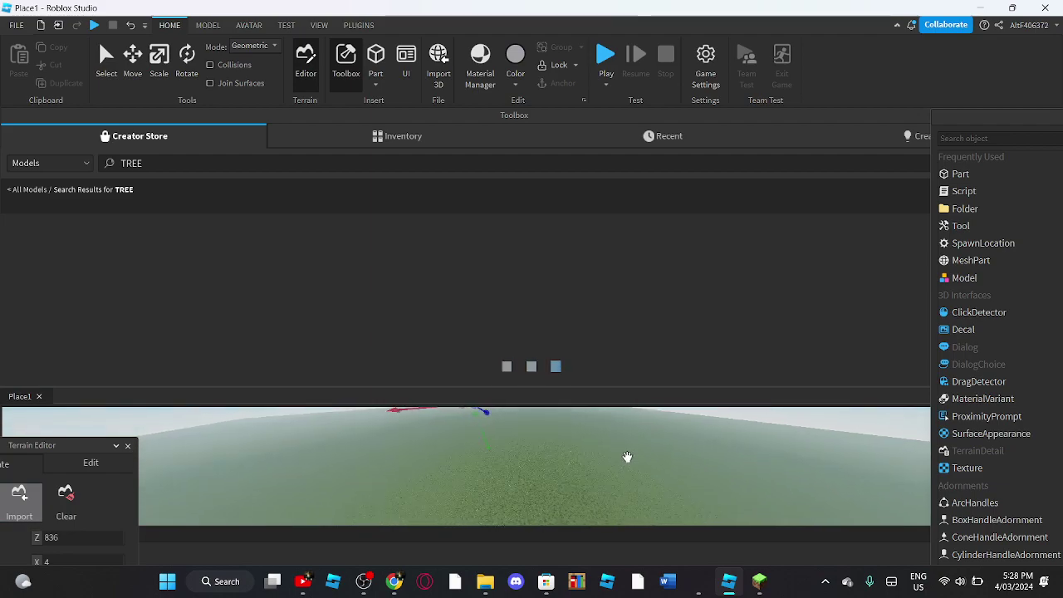
pyautogui.click(128, 446)
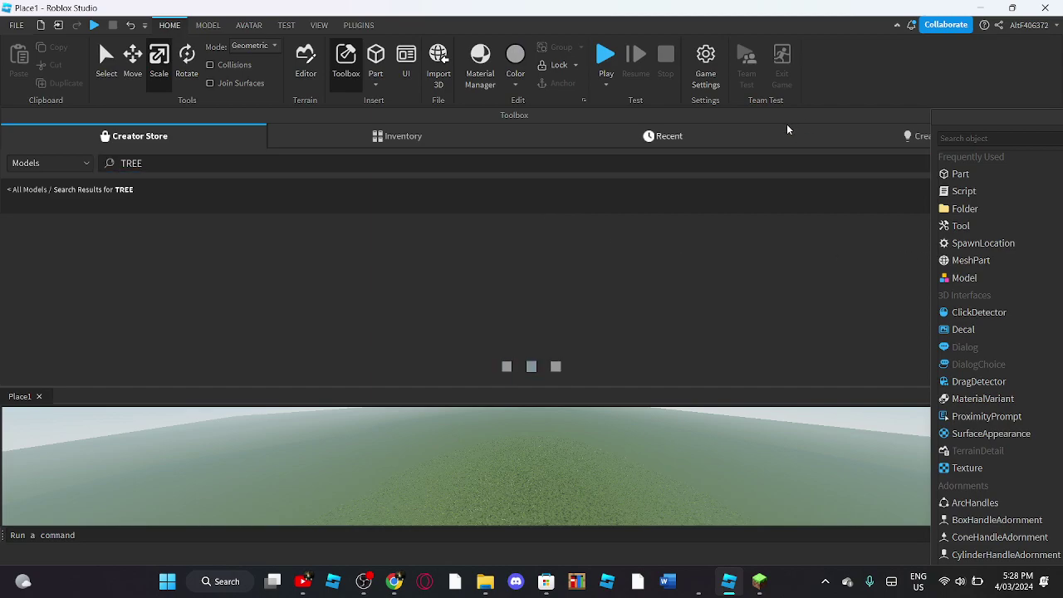
# - Undock the Toolbox, narrow it, move it to the side of the viewport and make it taller
pyautogui.moveTo(762, 128); pyautogui.dragTo(589, 240)
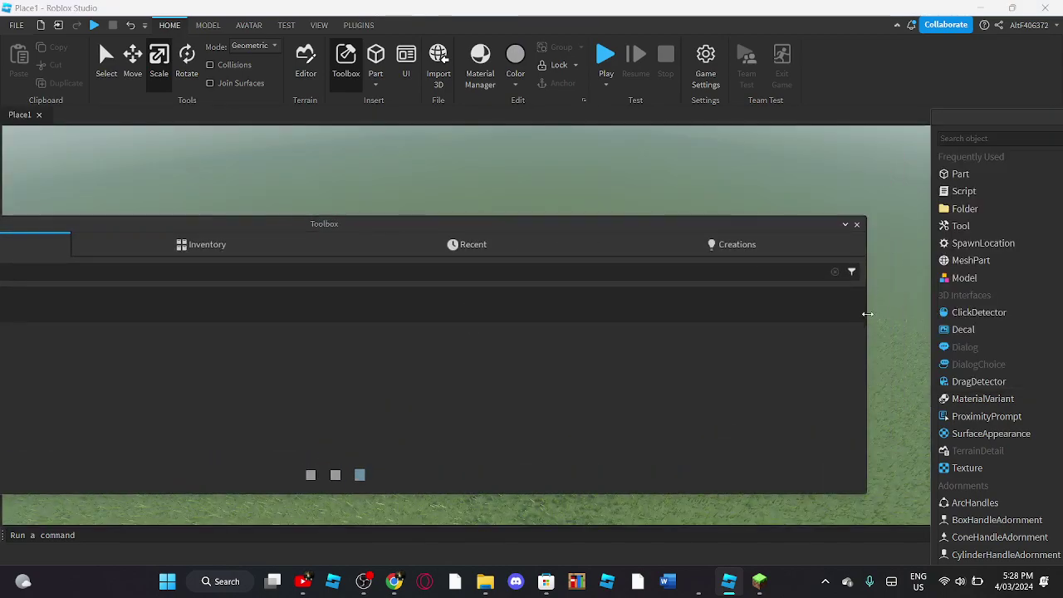
pyautogui.moveTo(871, 294); pyautogui.dragTo(349, 302)
pyautogui.moveTo(235, 222); pyautogui.dragTo(347, 127)
pyautogui.moveTo(470, 158); pyautogui.dragTo(162, 241)
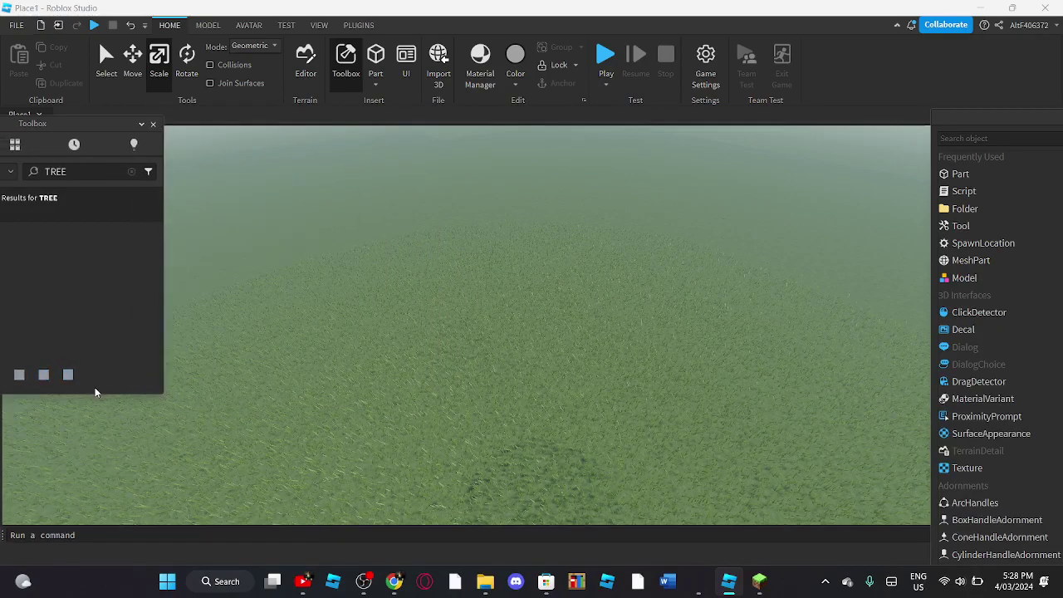
pyautogui.moveTo(93, 395); pyautogui.dragTo(124, 520)
# - Replace the Toolbox search term with "tree" and run the model search again
pyautogui.click(83, 178)
pyautogui.press('BackSpace')
pyautogui.press('BackSpace')
pyautogui.press('BackSpace')
pyautogui.press('BackSpace')
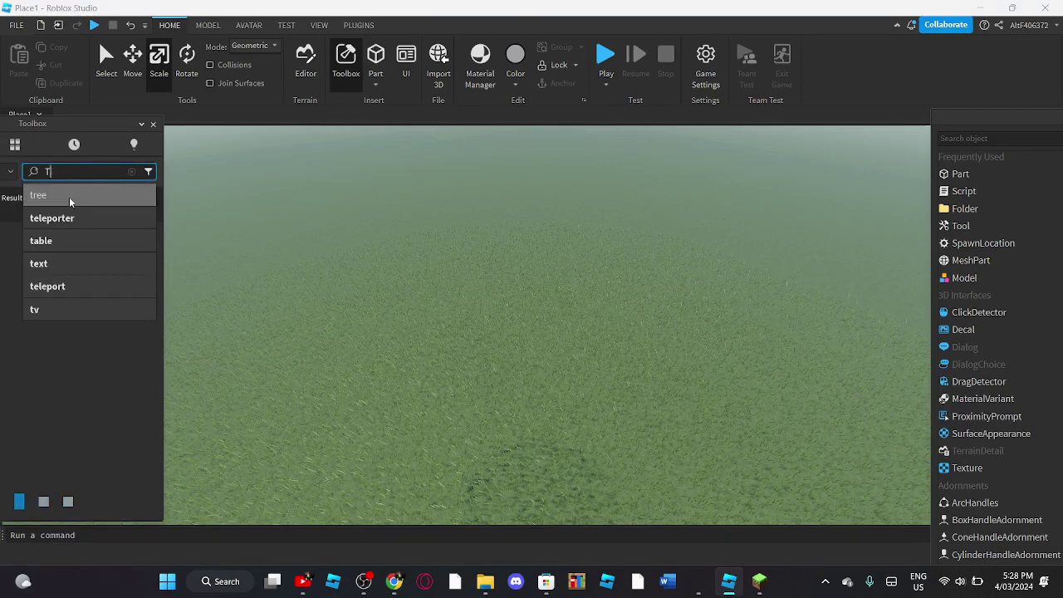
pyautogui.write('tree')
pyautogui.press('Return')
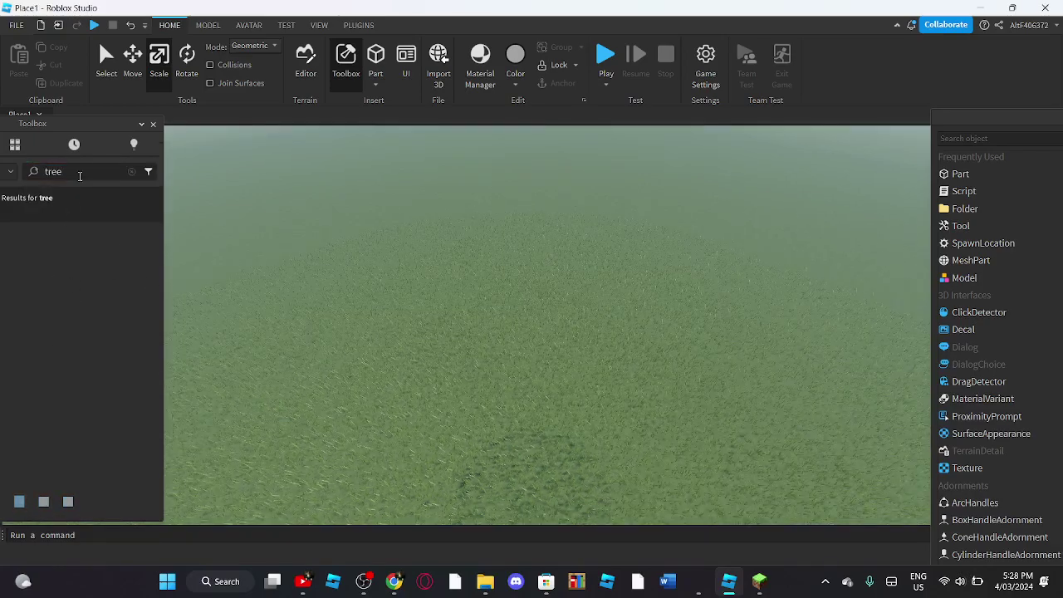
# - Bring the whole Toolbox into view beside the viewport and widen the Insert Object panel
pyautogui.moveTo(111, 121); pyautogui.dragTo(141, 127)
pyautogui.moveTo(454, 200); pyautogui.dragTo(512, 196, button='right')
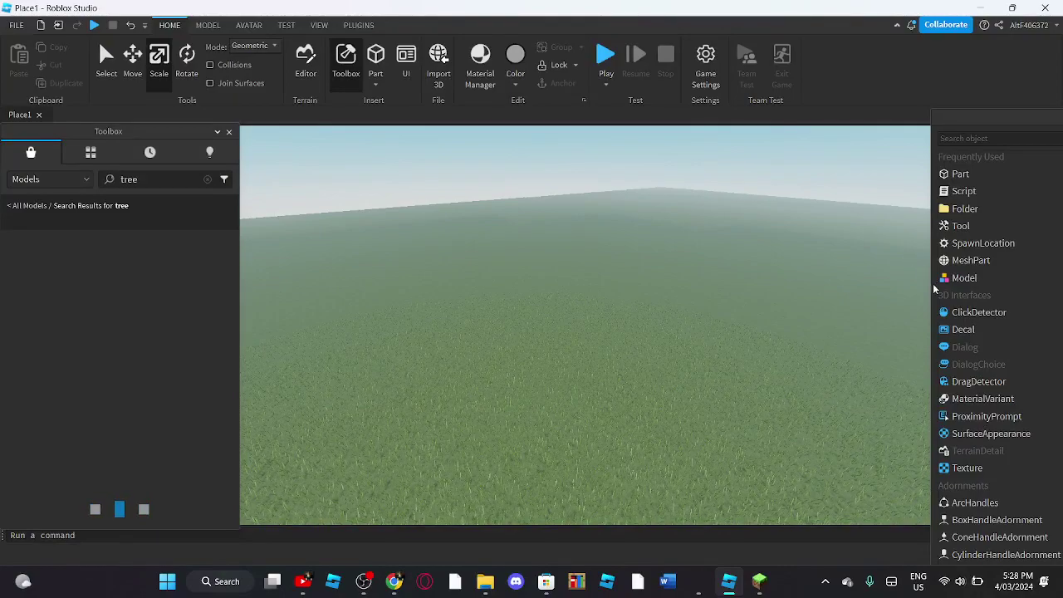
pyautogui.moveTo(932, 308); pyautogui.dragTo(904, 308)
pyautogui.moveTo(702, 216); pyautogui.dragTo(738, 214, button='right')
pyautogui.click(319, 25)
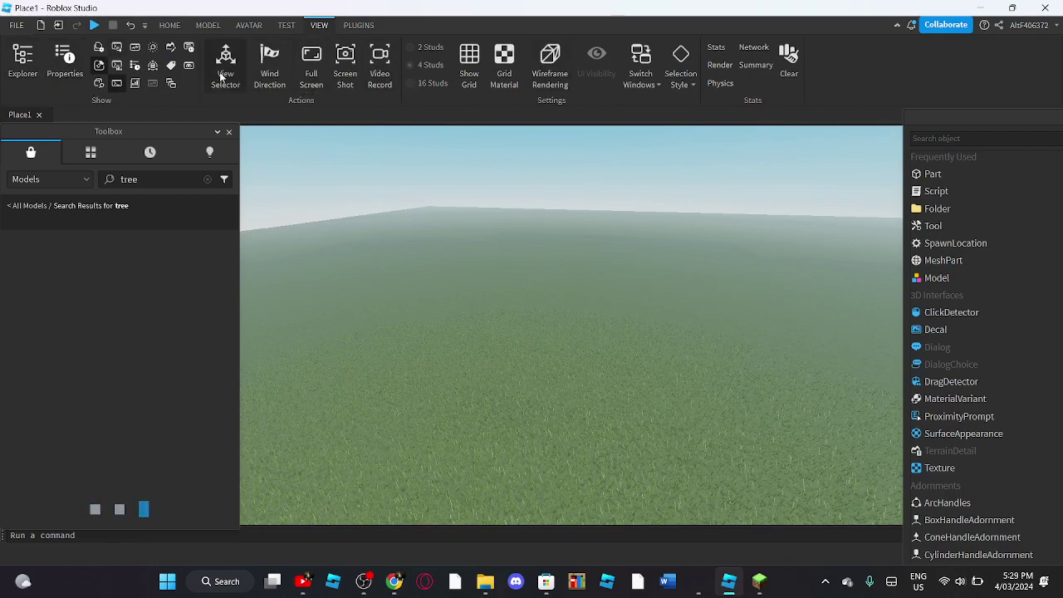
pyautogui.click(374, 23)
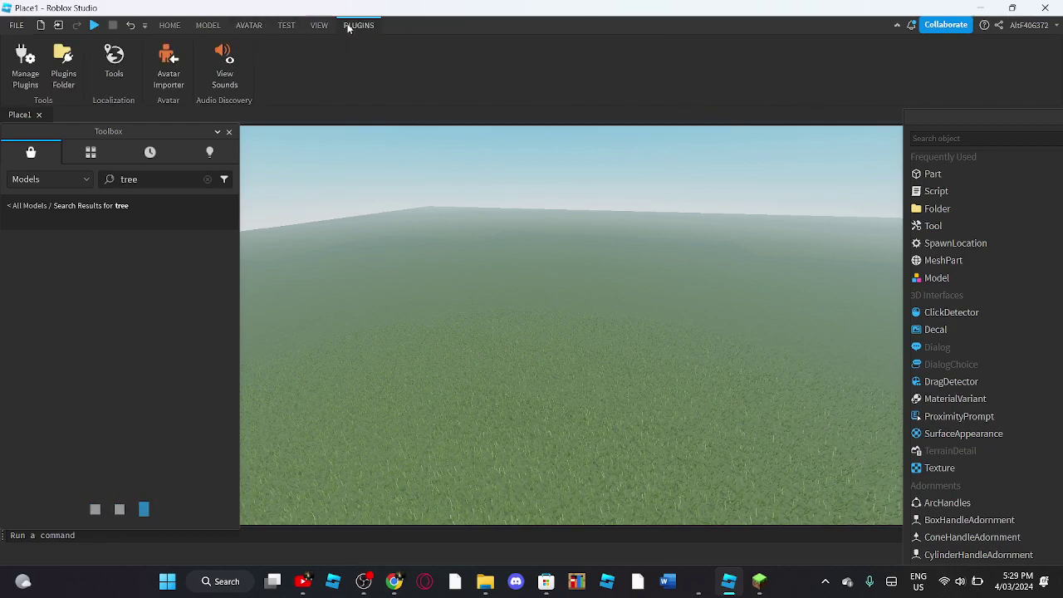
pyautogui.click(319, 25)
# - Turn on device emulation and preview the place on an iPhone 6
pyautogui.click(286, 25)
pyautogui.click(273, 58)
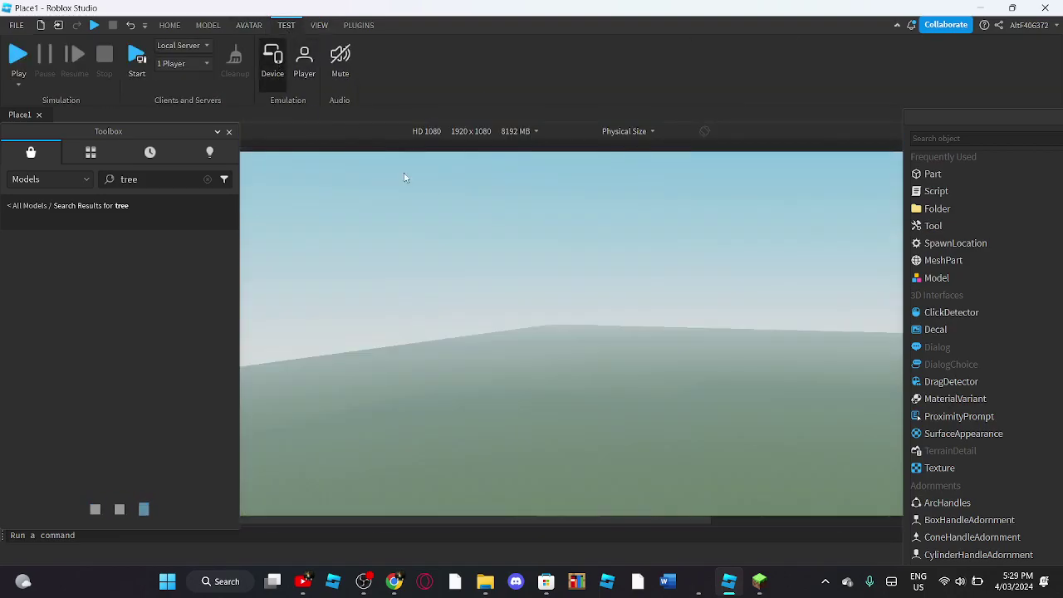
pyautogui.moveTo(460, 261); pyautogui.dragTo(470, 242, button='right')
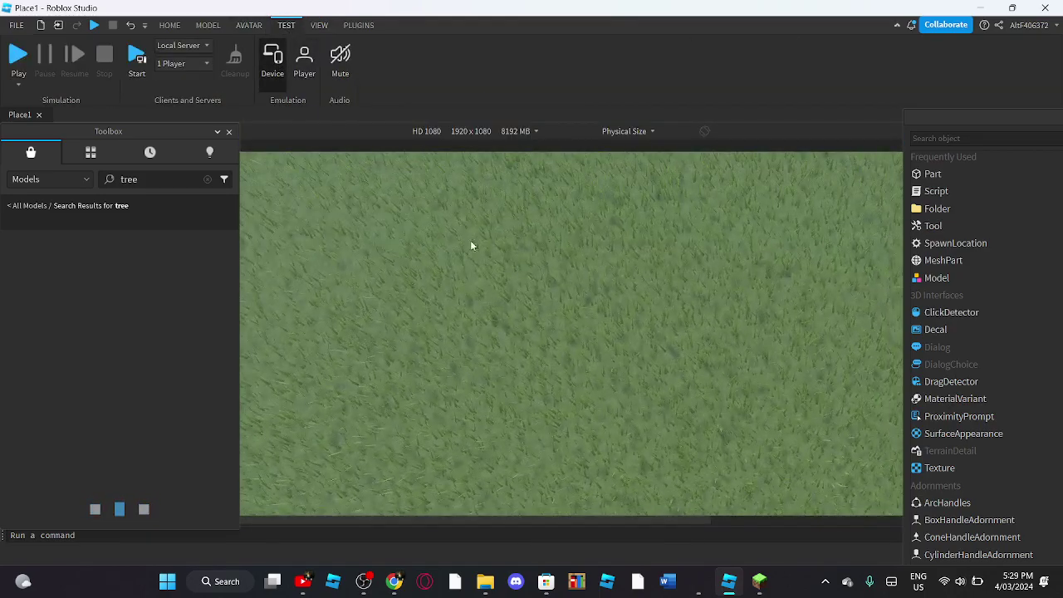
pyautogui.click(509, 133)
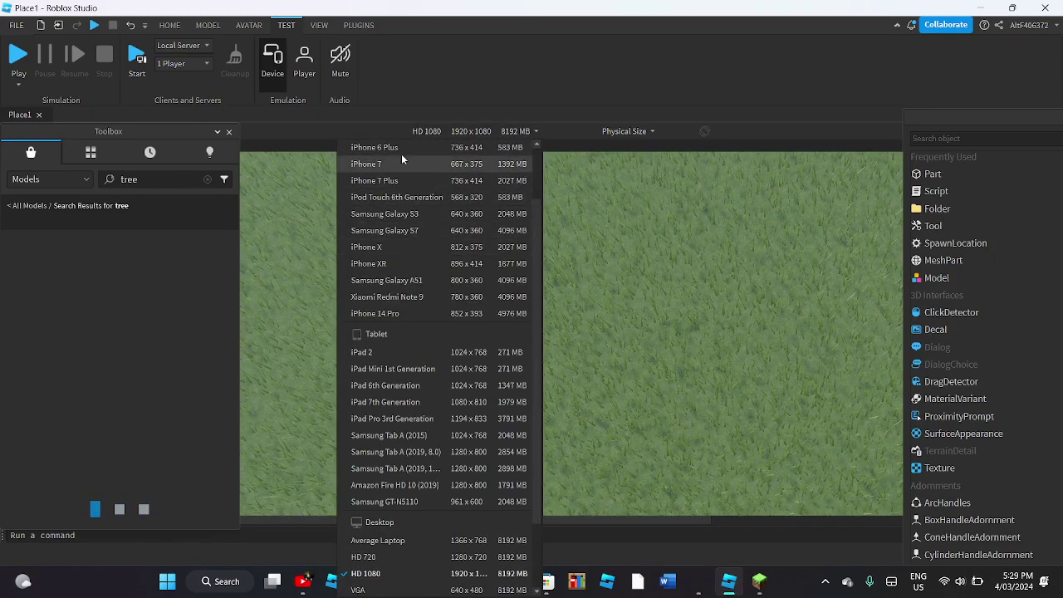
pyautogui.scroll(2, 415, 183)
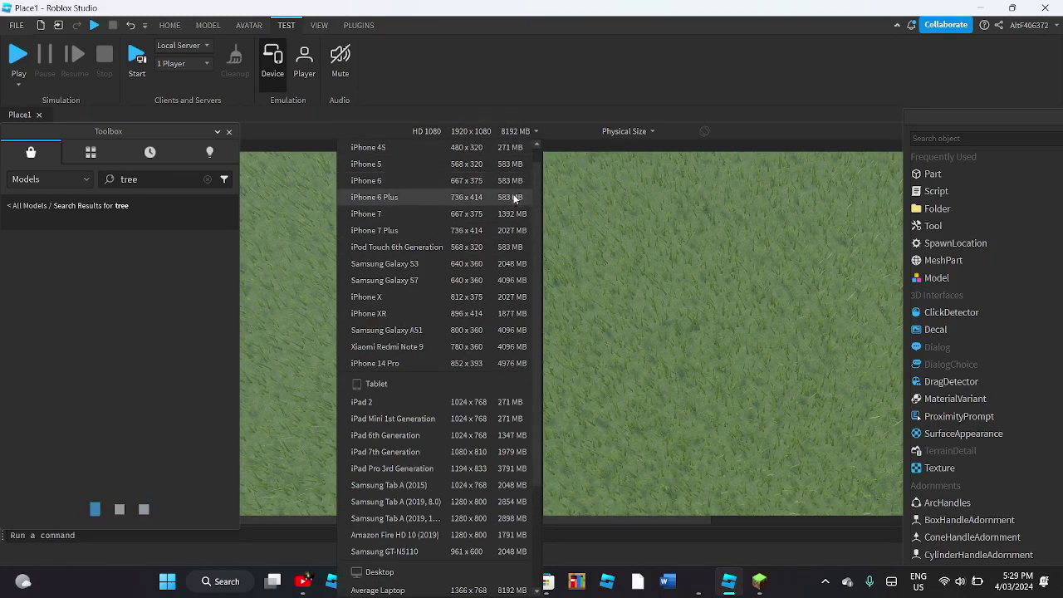
pyautogui.click(509, 181)
# - Preview the place on an emulated iPhone 4S and an iPad 2, ending with device emulation turned off
pyautogui.click(428, 133)
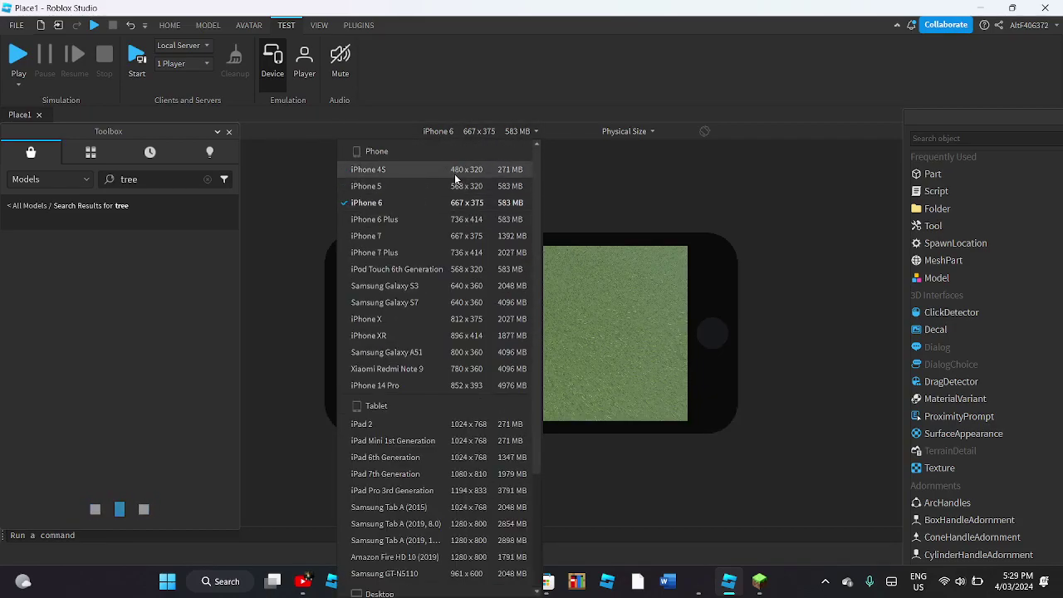
pyautogui.click(406, 171)
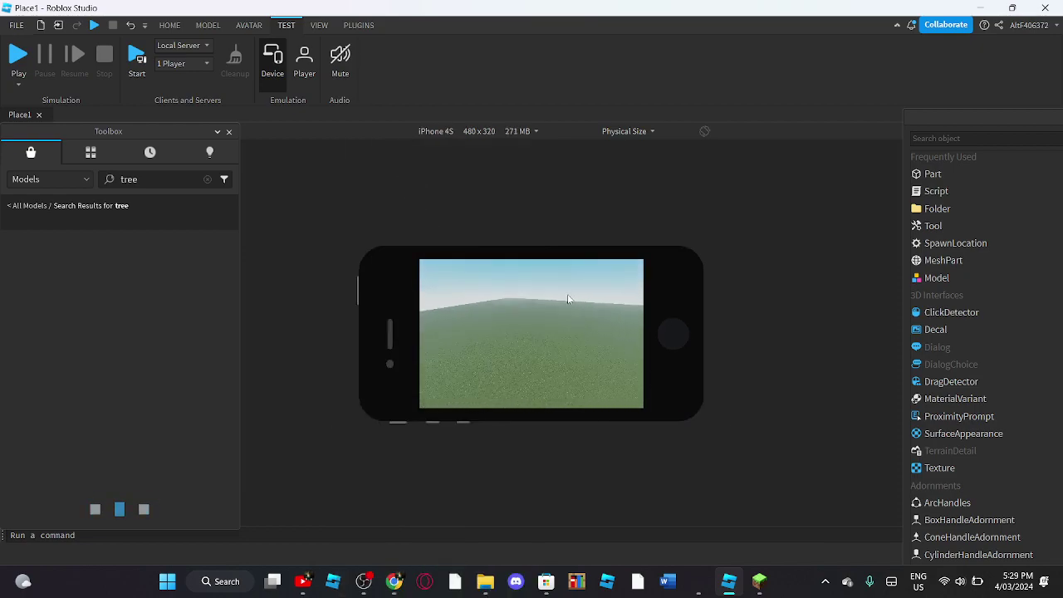
pyautogui.click(478, 131)
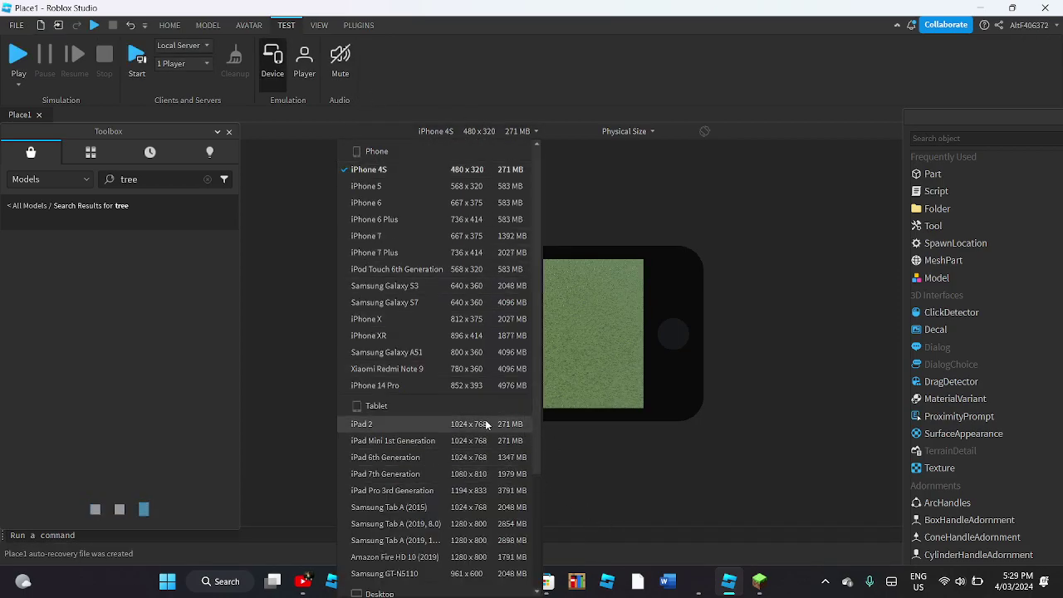
pyautogui.click(489, 425)
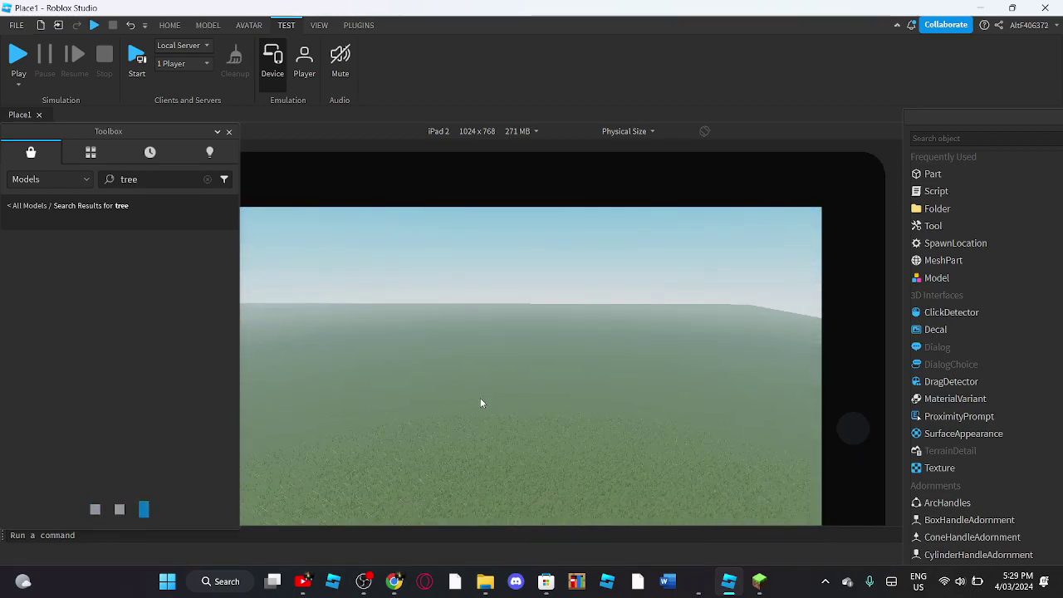
pyautogui.click(276, 57)
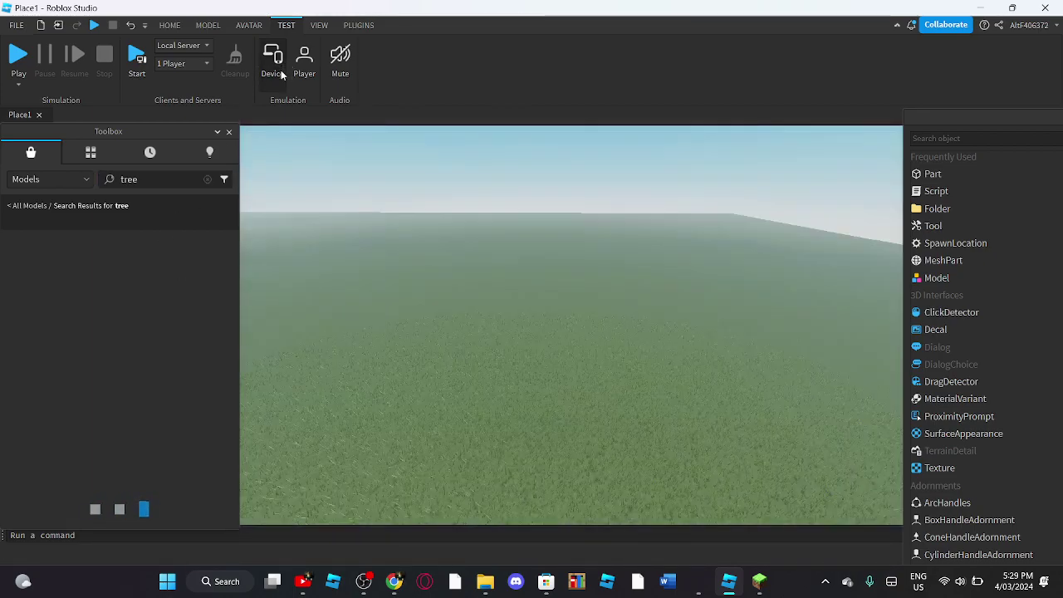
# - Switch to the Minecraft window, resume the demo world and fly forward out of the tree leaves
pyautogui.click(760, 581)
pyautogui.click(531, 252)
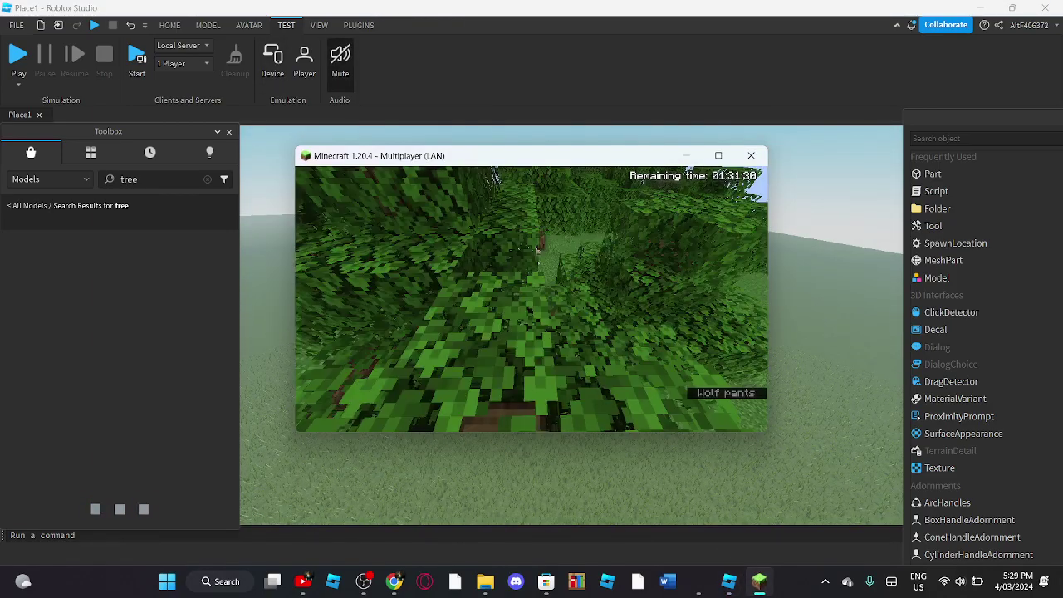
pyautogui.press('w')
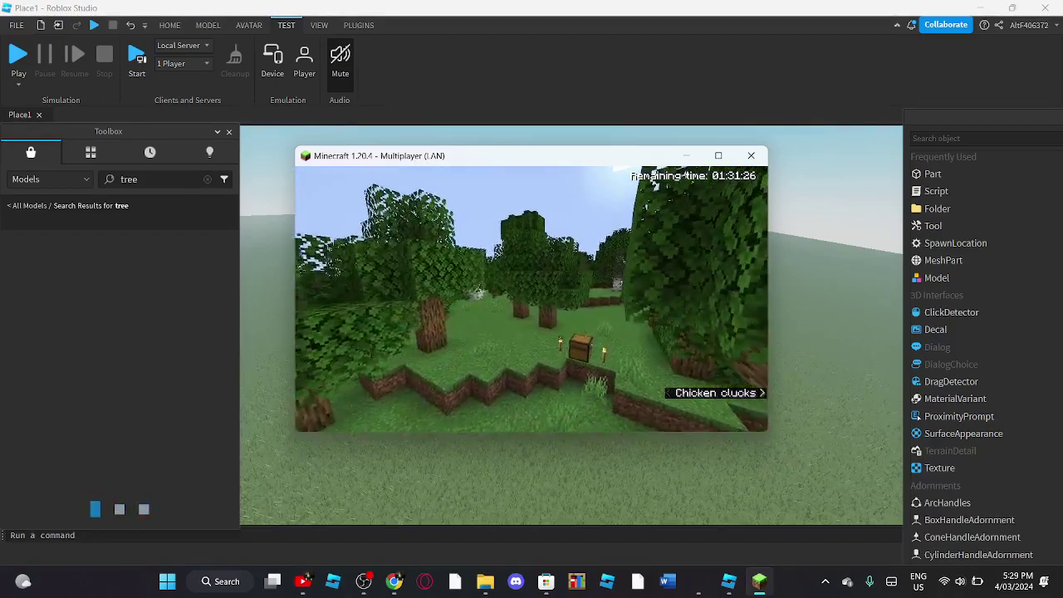
# - Look through Minecraft's Skin Customization and Video Settings options and return to the game
pyautogui.press('Escape')
pyautogui.click(519, 333)
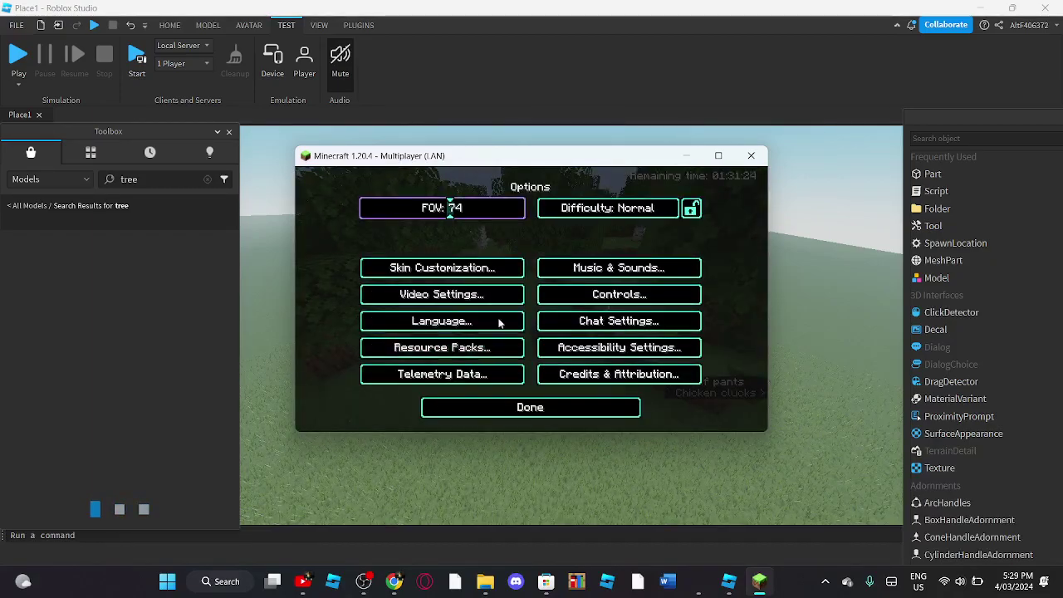
pyautogui.click(499, 268)
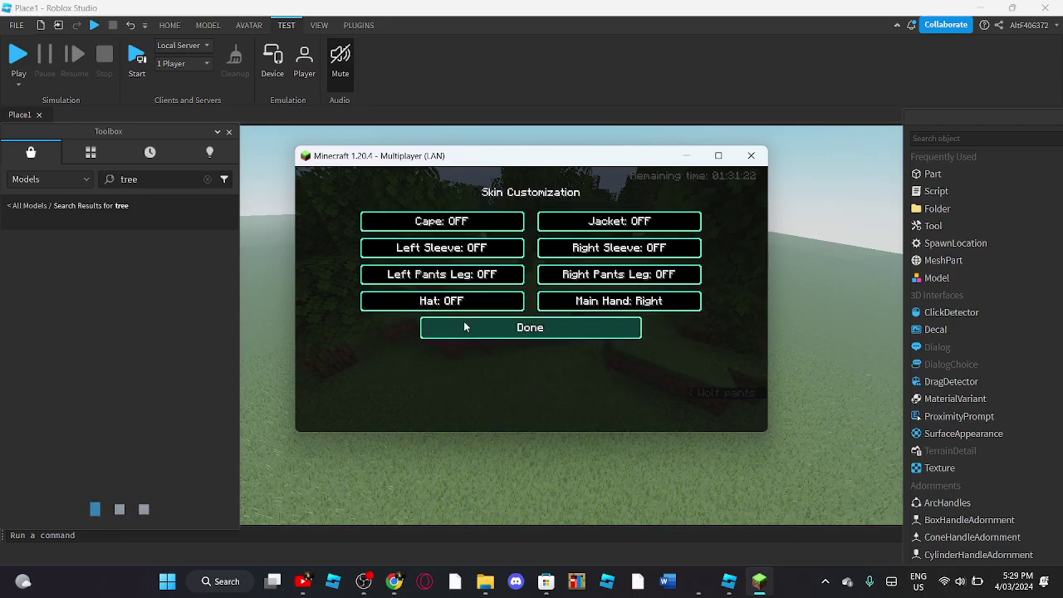
pyautogui.click(491, 331)
pyautogui.click(449, 294)
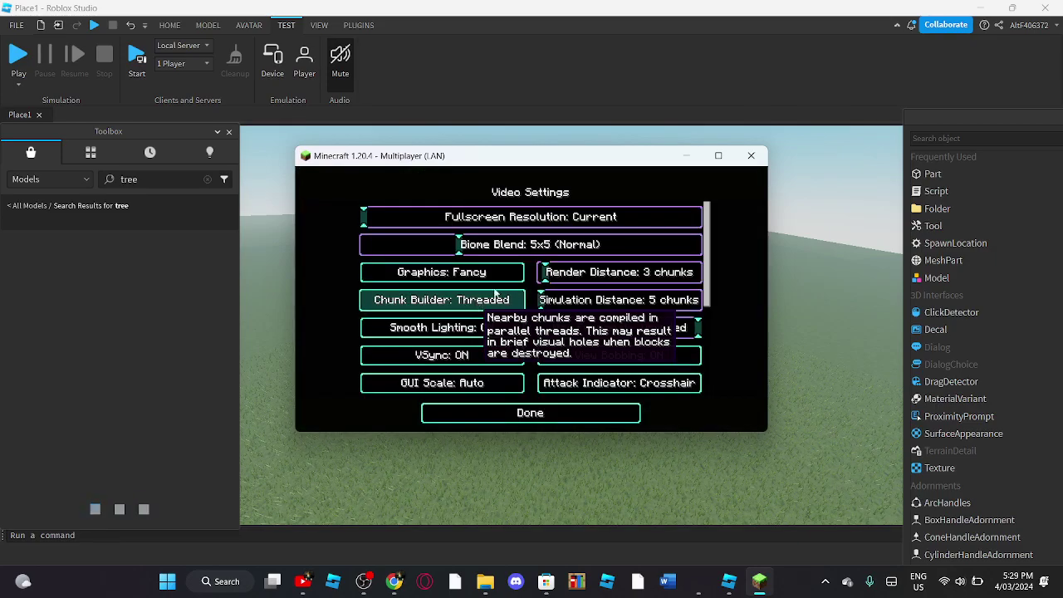
pyautogui.press('Escape')
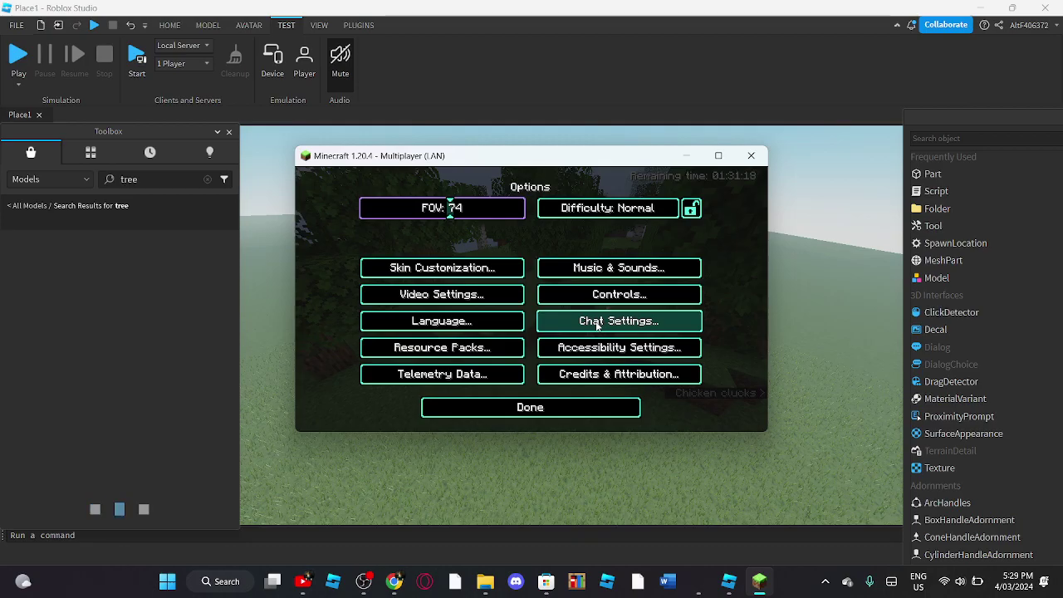
pyautogui.click(546, 408)
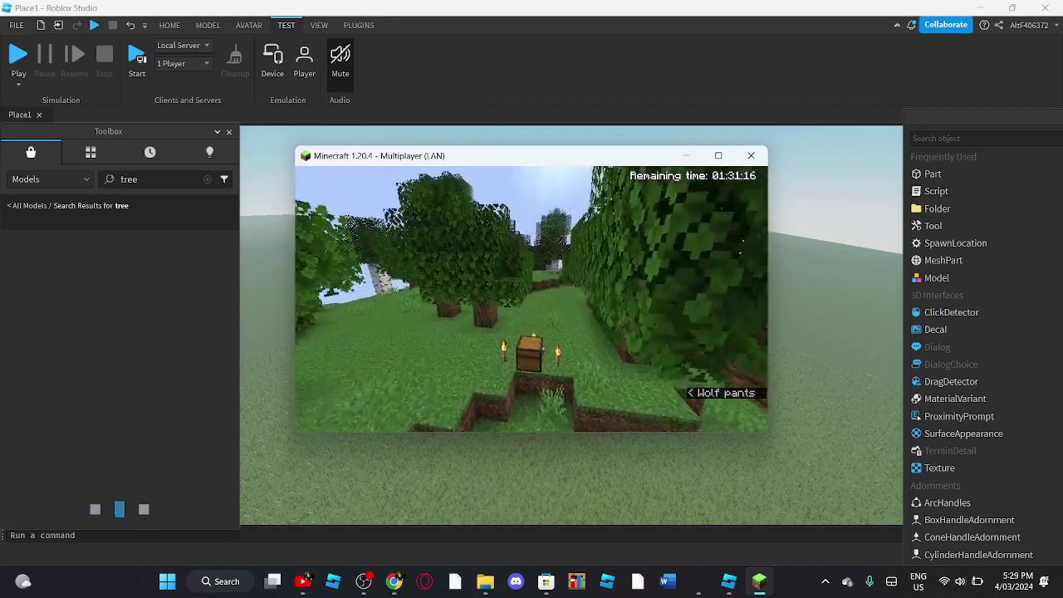
# - Fly above the trees and run the command /locate biome minecraft:plains
pyautogui.press('space')
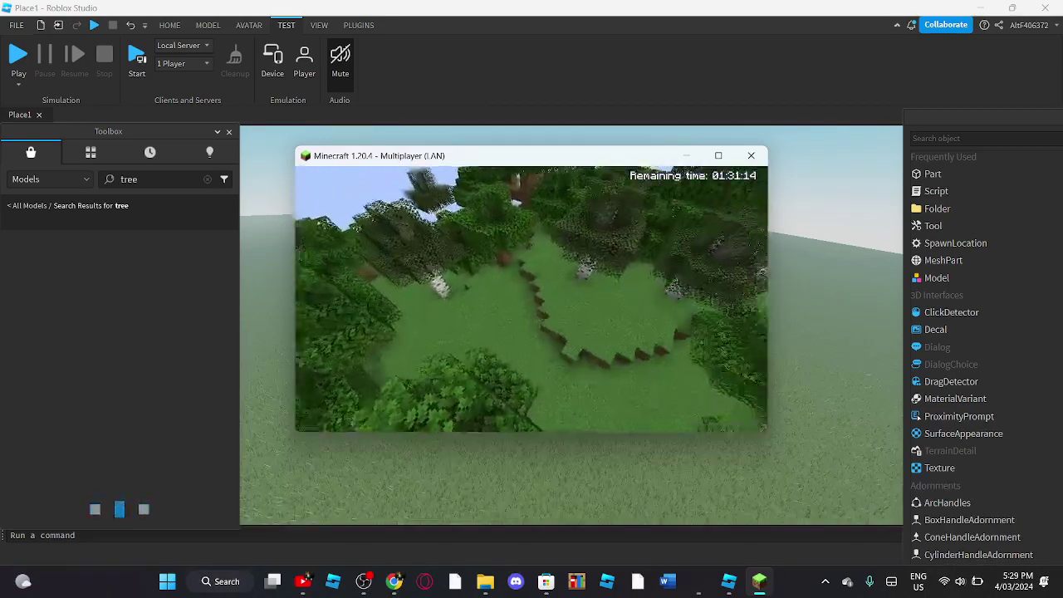
pyautogui.press('/')
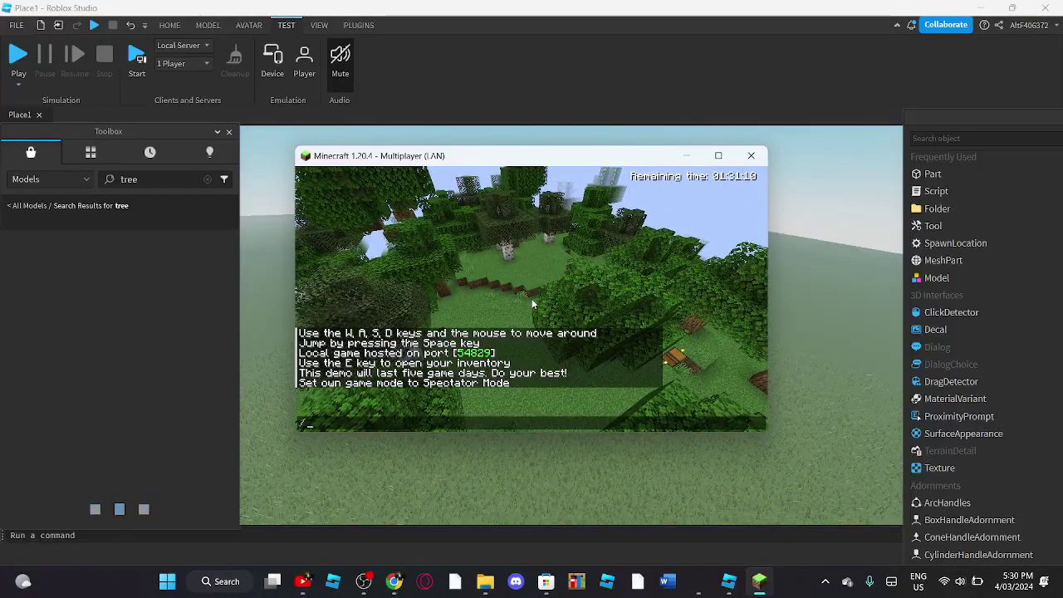
pyautogui.write('locate ')
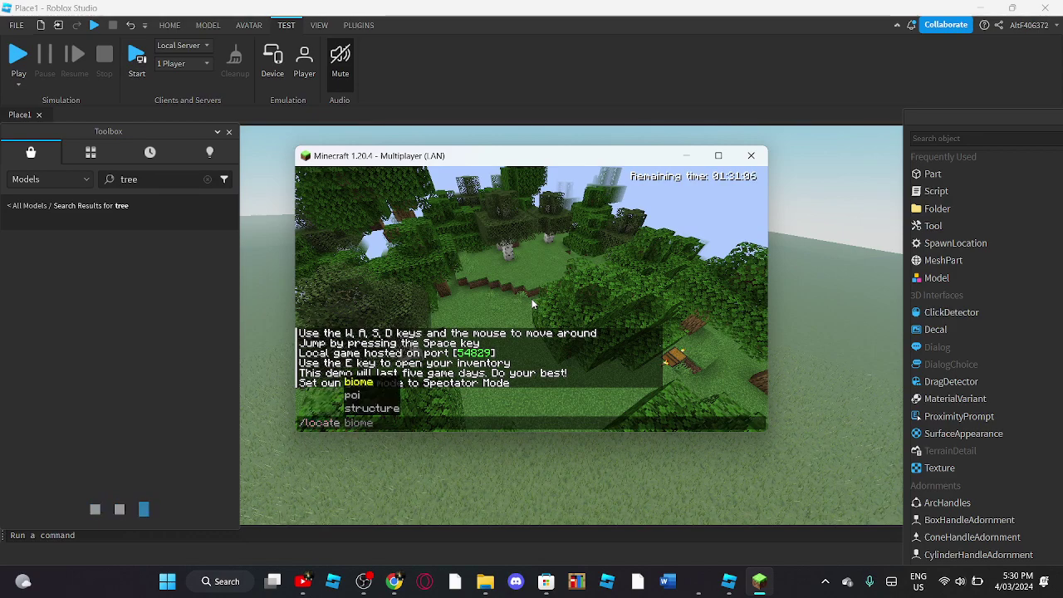
pyautogui.write('s')
pyautogui.press('BackSpace')
pyautogui.write('biome')
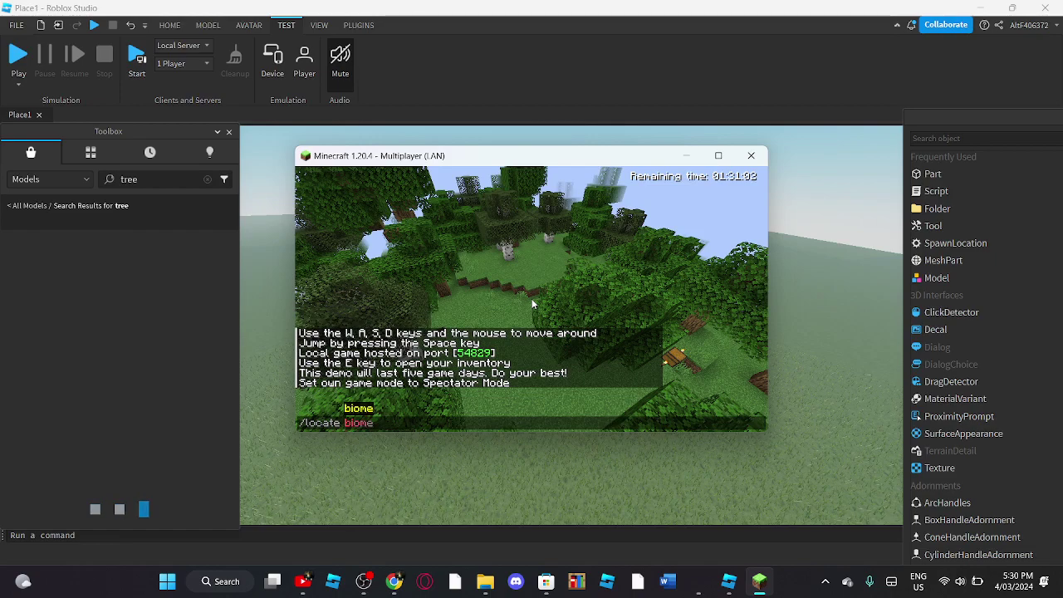
pyautogui.write(' minecraft')
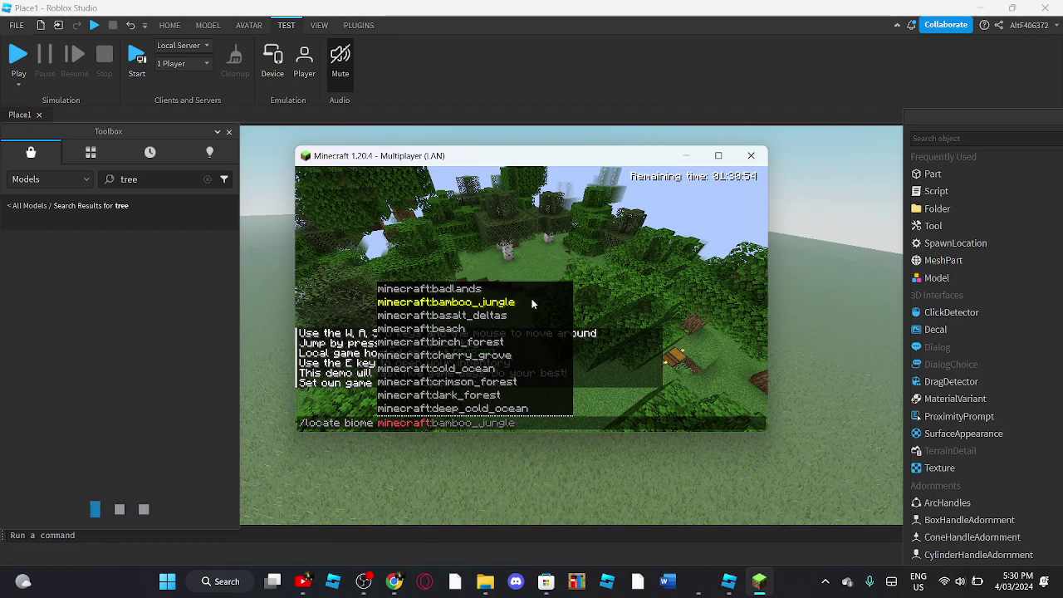
pyautogui.write(':pla')
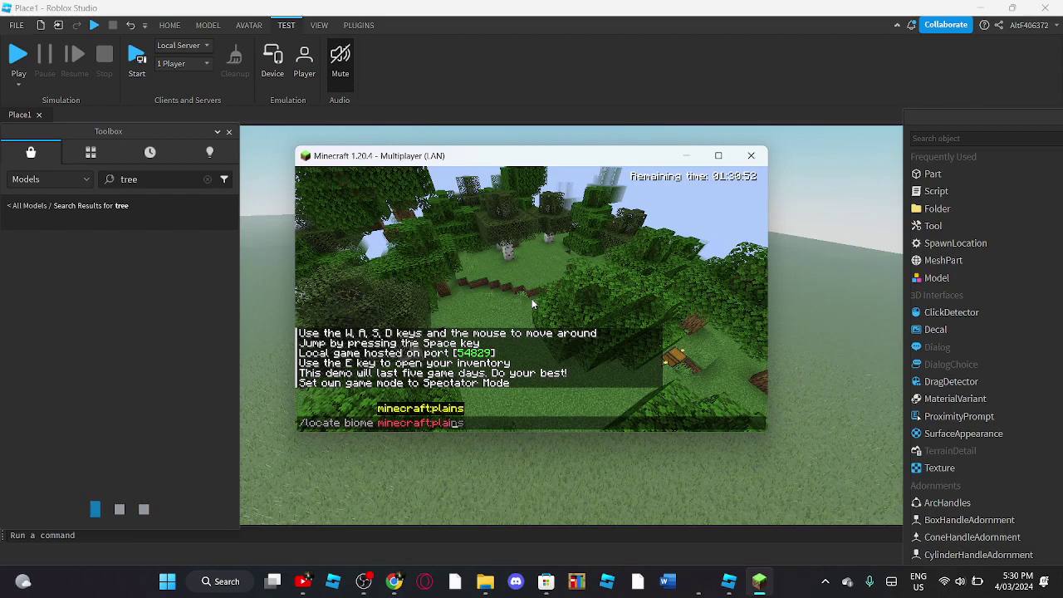
pyautogui.write('ins')
pyautogui.press('Return')
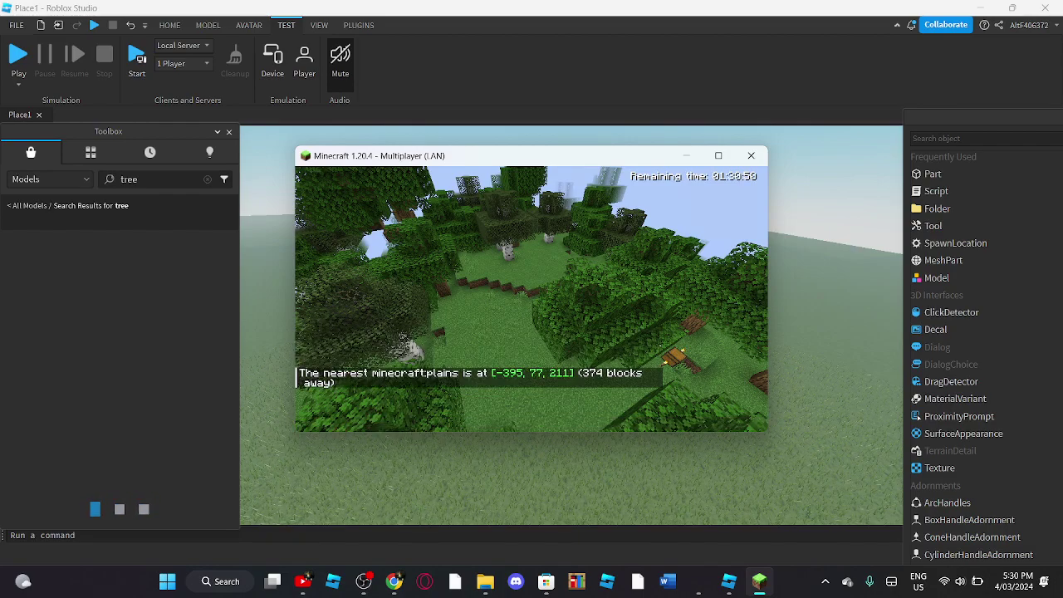
# - Teleport the player to the located plains coordinates with /tp @s -395 77 211
pyautogui.press('t')
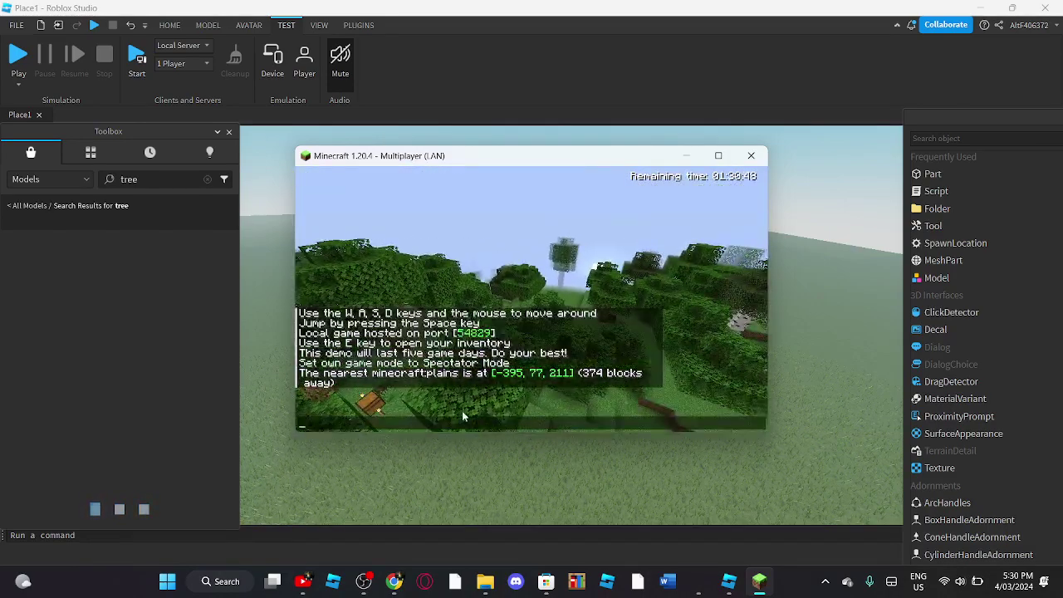
pyautogui.click(563, 373)
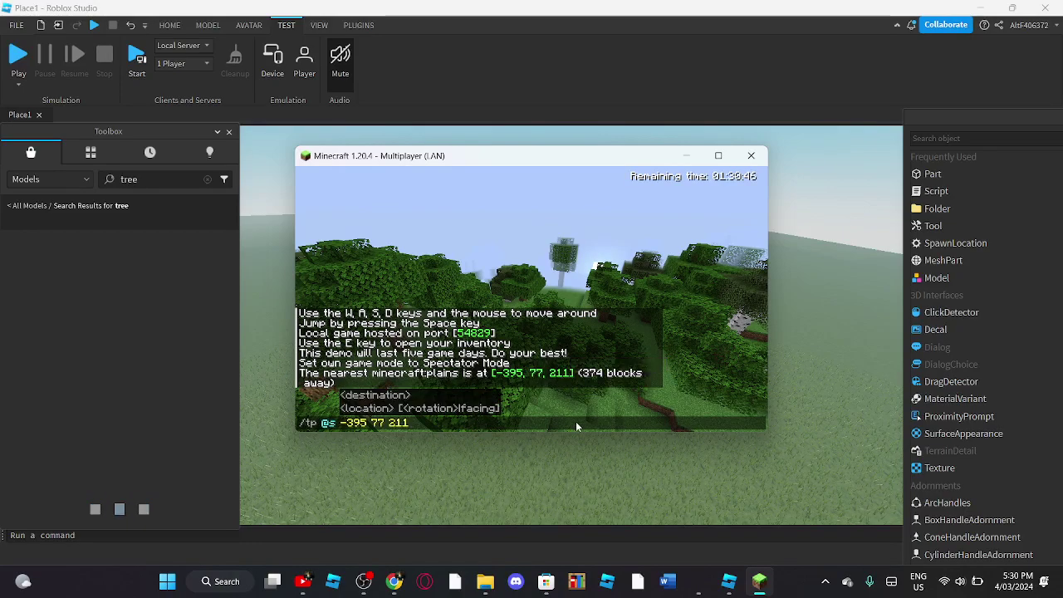
pyautogui.press('Return')
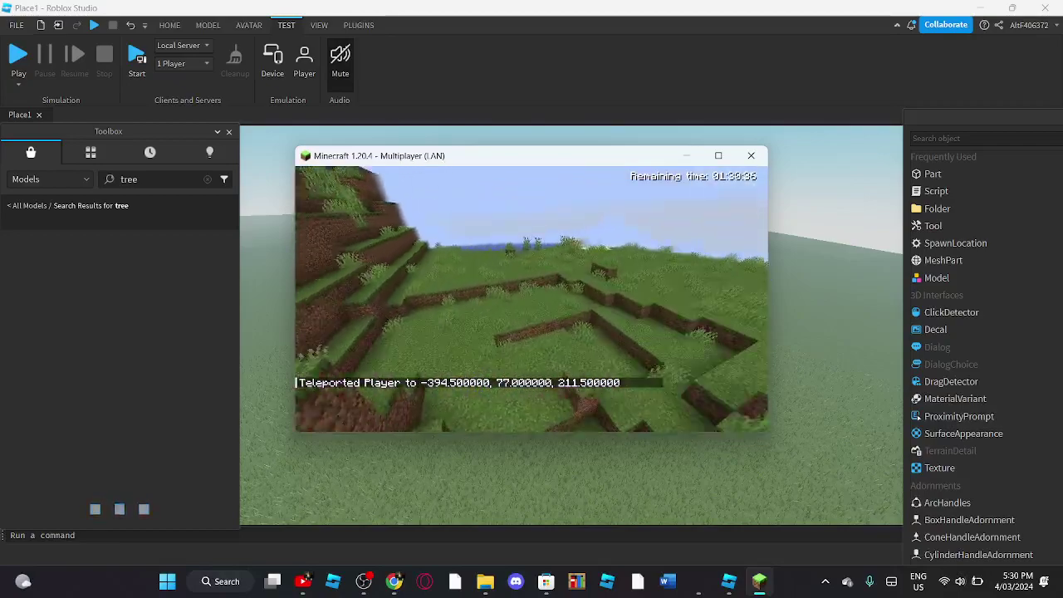
# - Open Minecraft's Options screen, shrink the game window to a narrow column and return to the Game Menu
pyautogui.press('Escape')
pyautogui.click(504, 338)
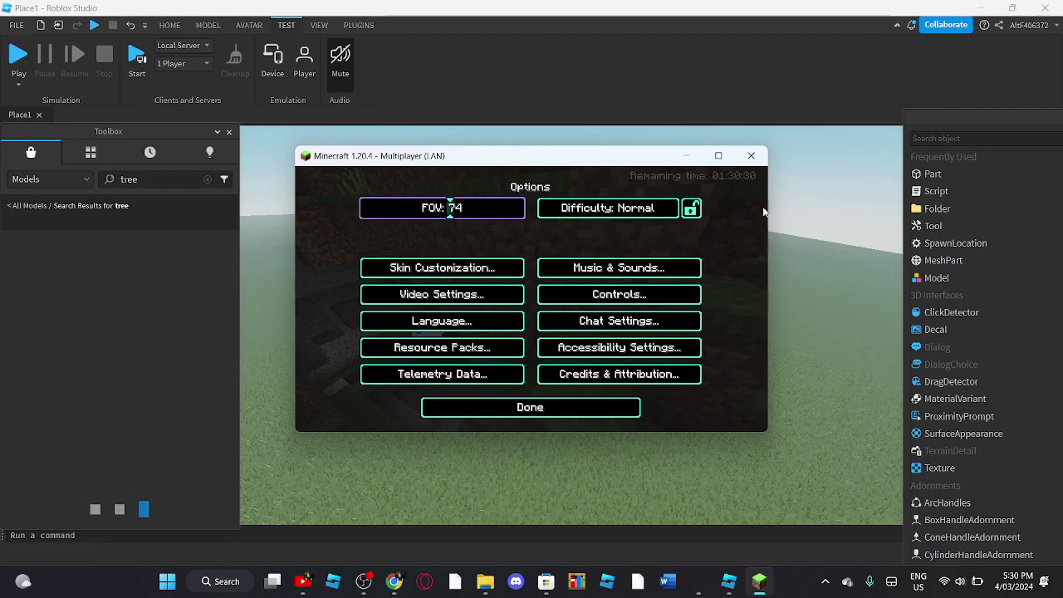
pyautogui.moveTo(768, 217); pyautogui.dragTo(390, 285)
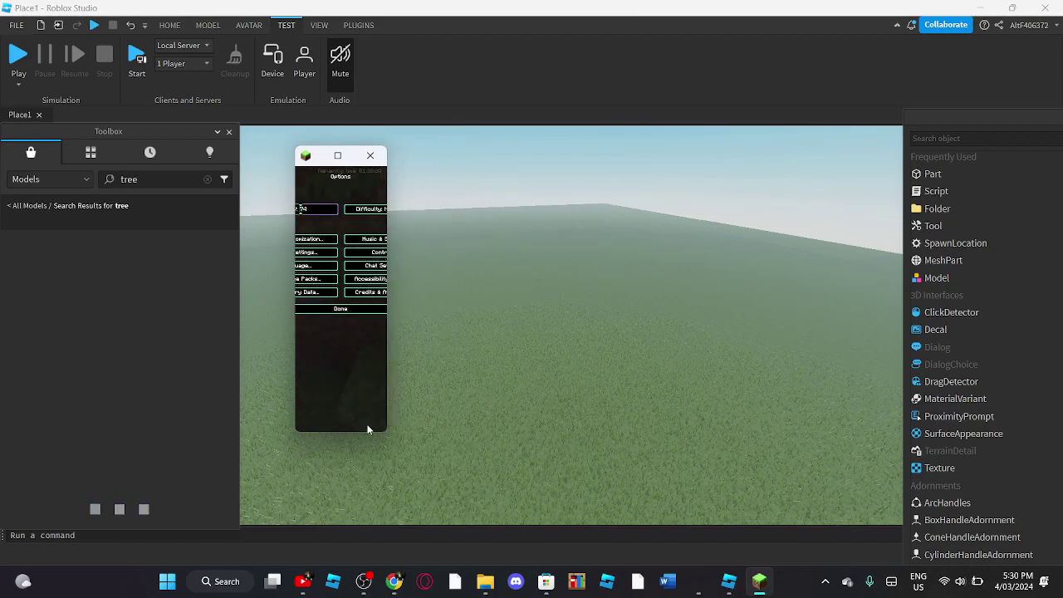
pyautogui.click(357, 309)
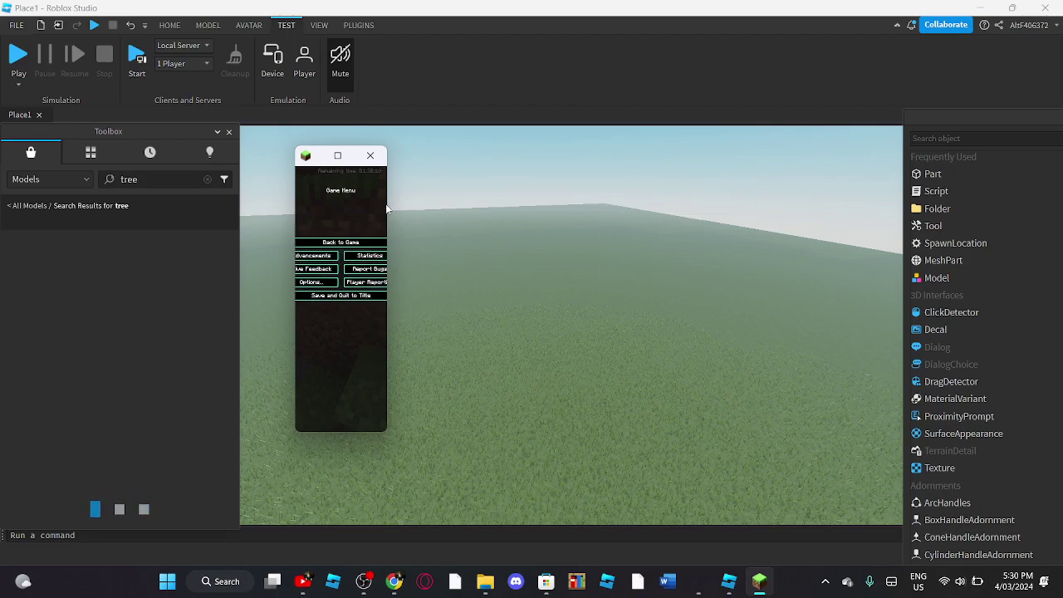
# - Resize the Minecraft window to a small square that still fits the whole Game Menu, and resume the game
pyautogui.moveTo(391, 198); pyautogui.dragTo(426, 197)
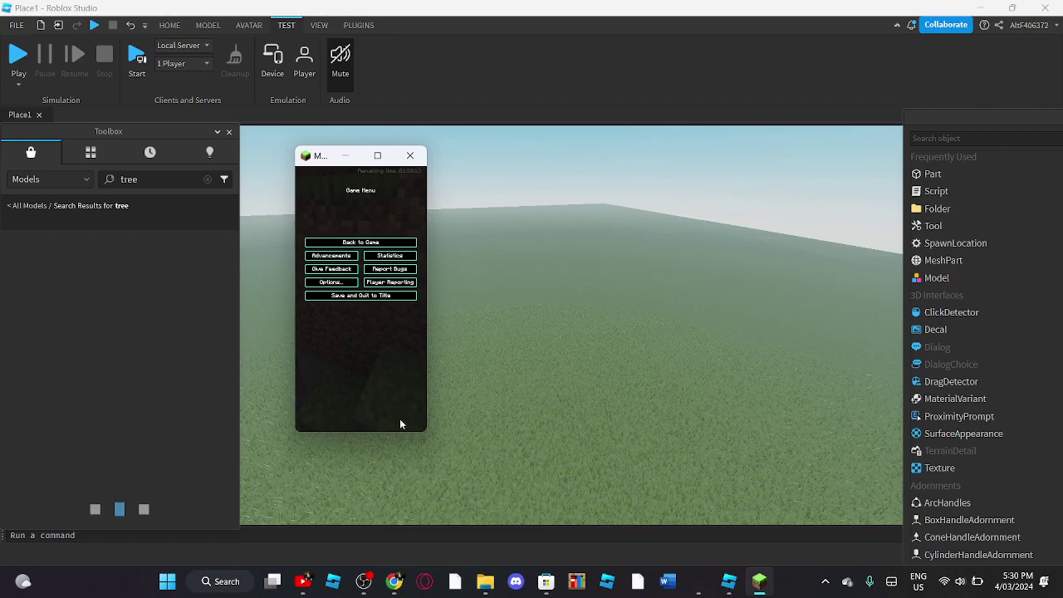
pyautogui.moveTo(401, 432); pyautogui.dragTo(445, 211)
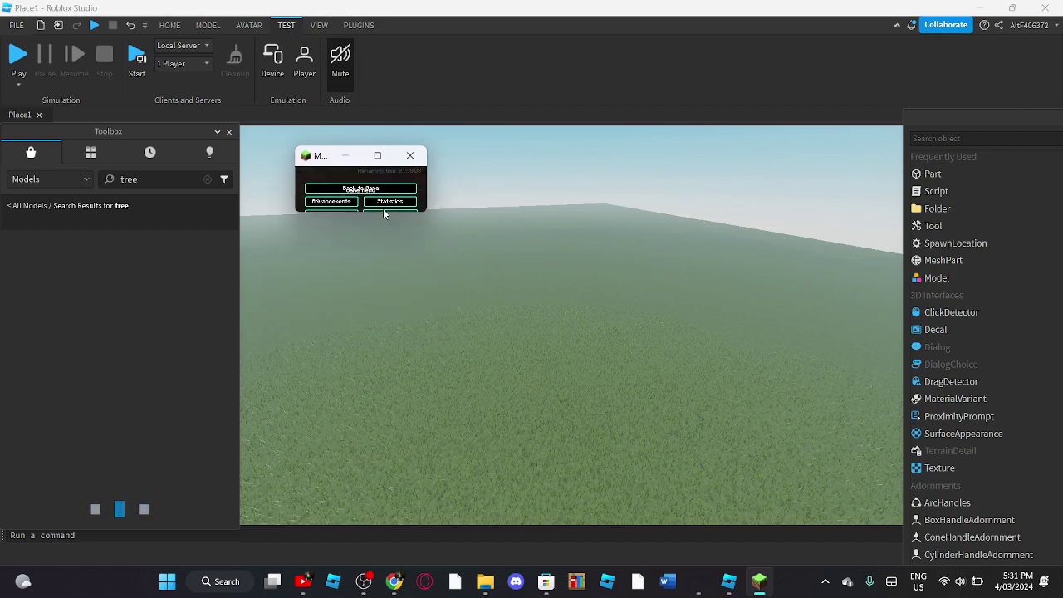
pyautogui.moveTo(416, 213); pyautogui.dragTo(417, 267)
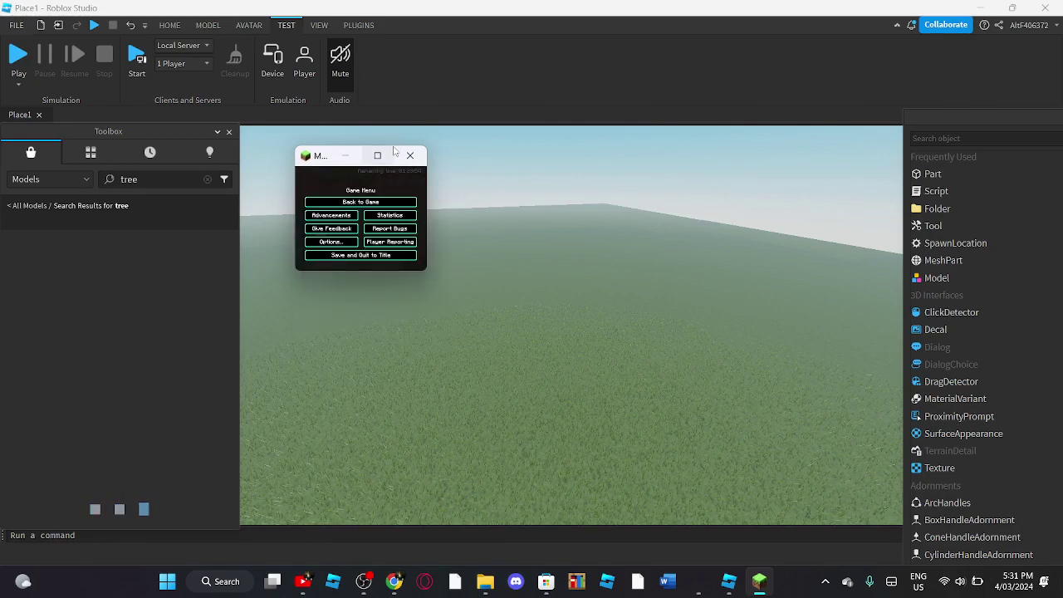
pyautogui.moveTo(395, 151); pyautogui.dragTo(390, 169)
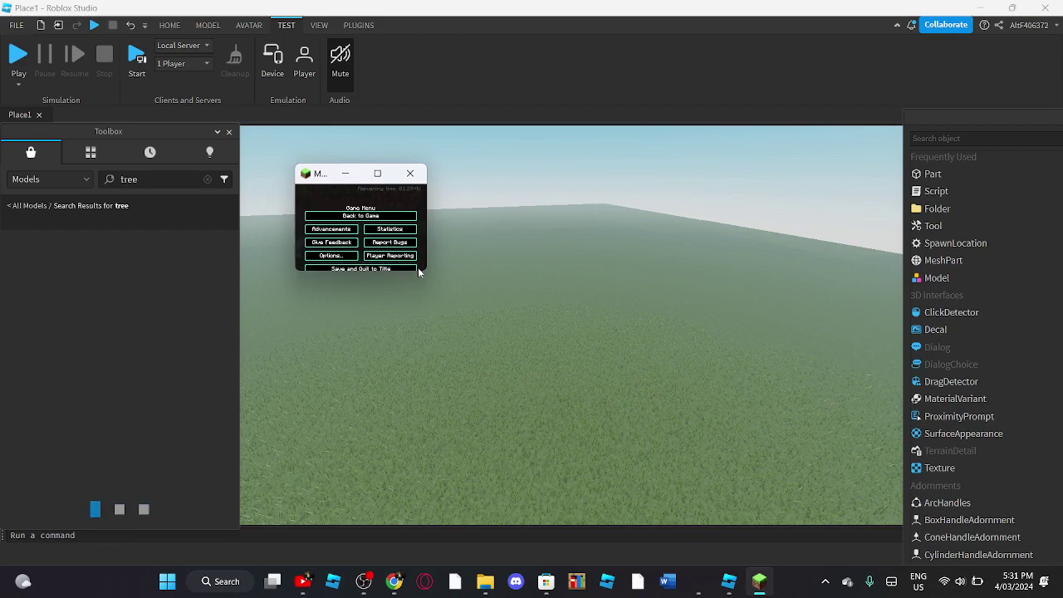
pyautogui.moveTo(418, 271); pyautogui.dragTo(414, 295)
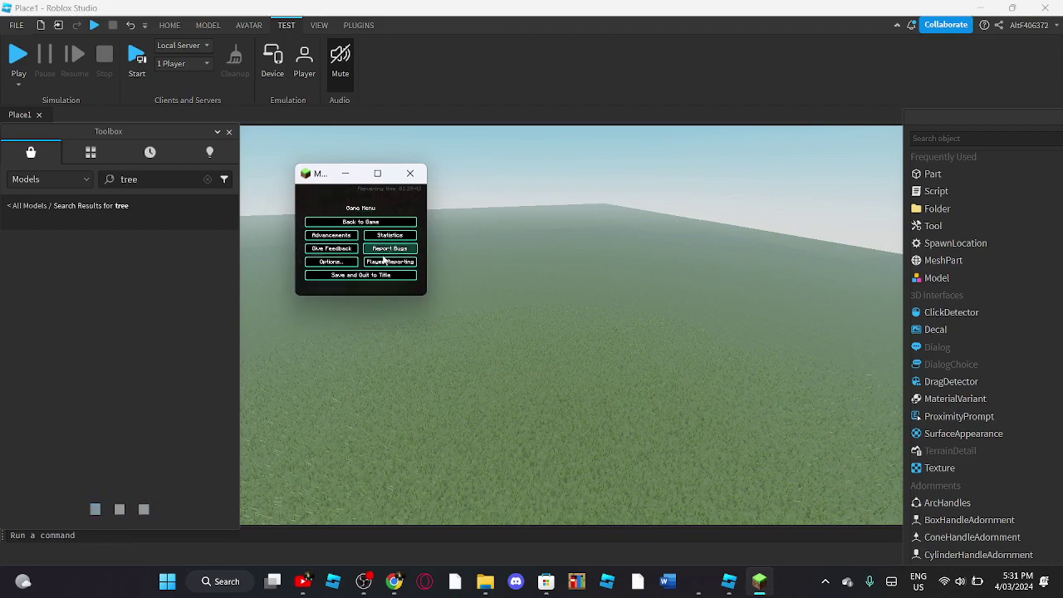
pyautogui.press('Escape')
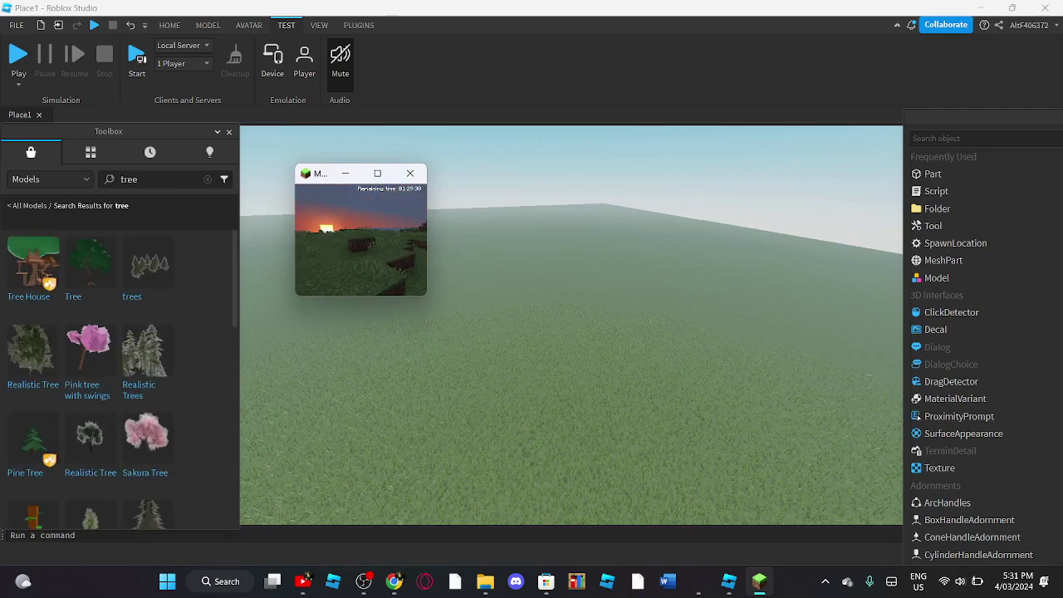
# - Switch to Roblox Studio and browse the tree models in the Toolbox search results
pyautogui.press('/')
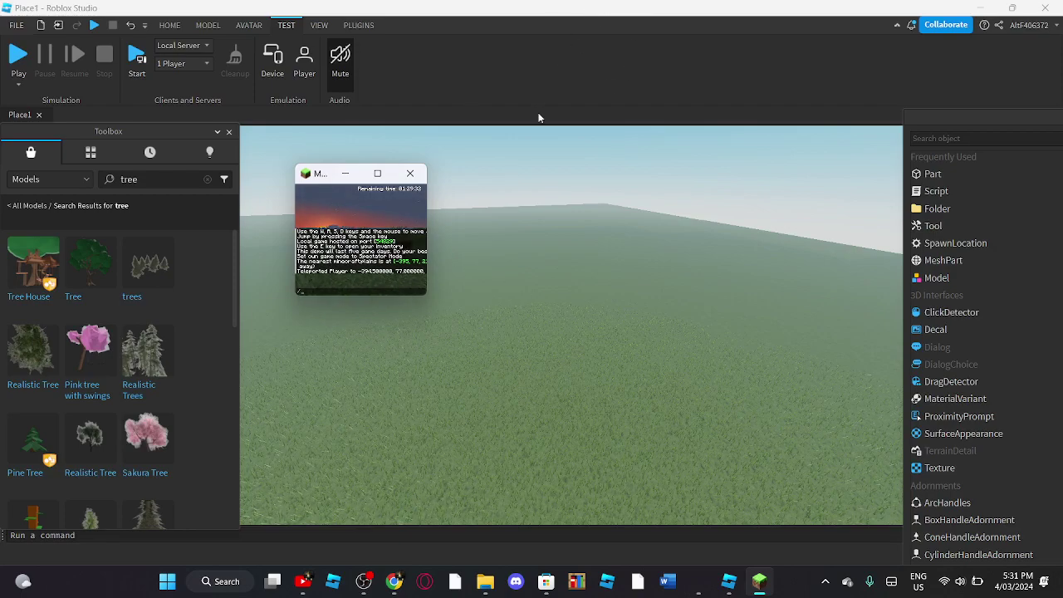
pyautogui.click(491, 316)
pyautogui.moveTo(491, 316); pyautogui.dragTo(539, 352, button='right')
pyautogui.scroll(-5, 102, 358)
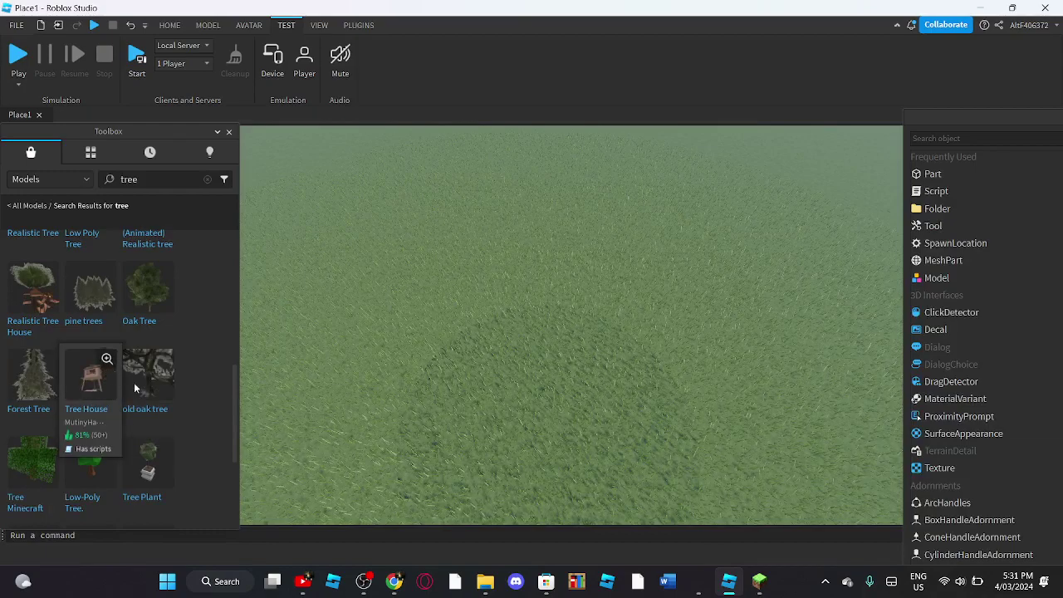
pyautogui.scroll(-2, 158, 428)
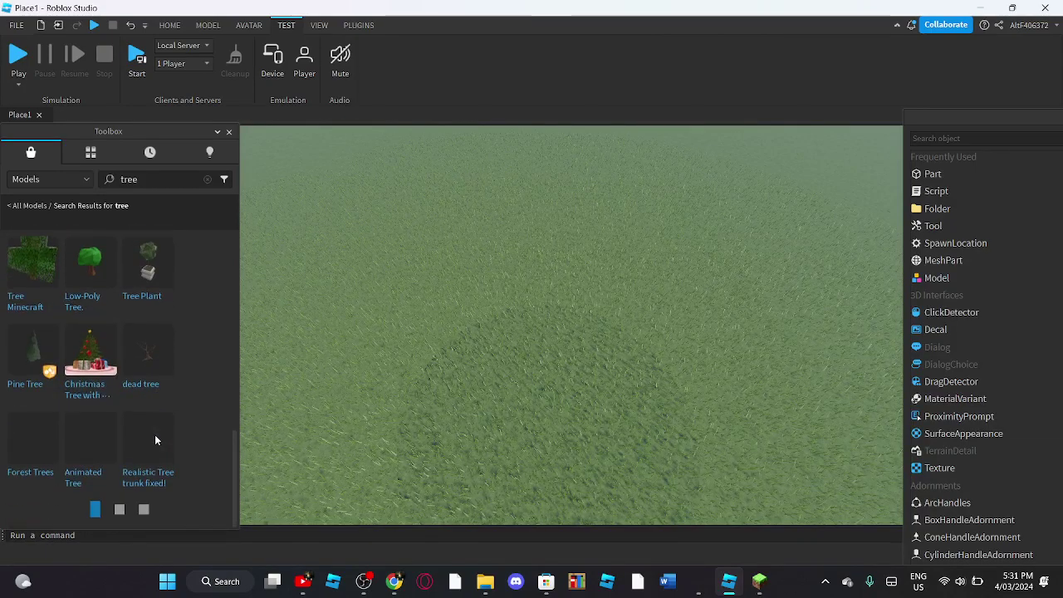
pyautogui.scroll(-2, 165, 456)
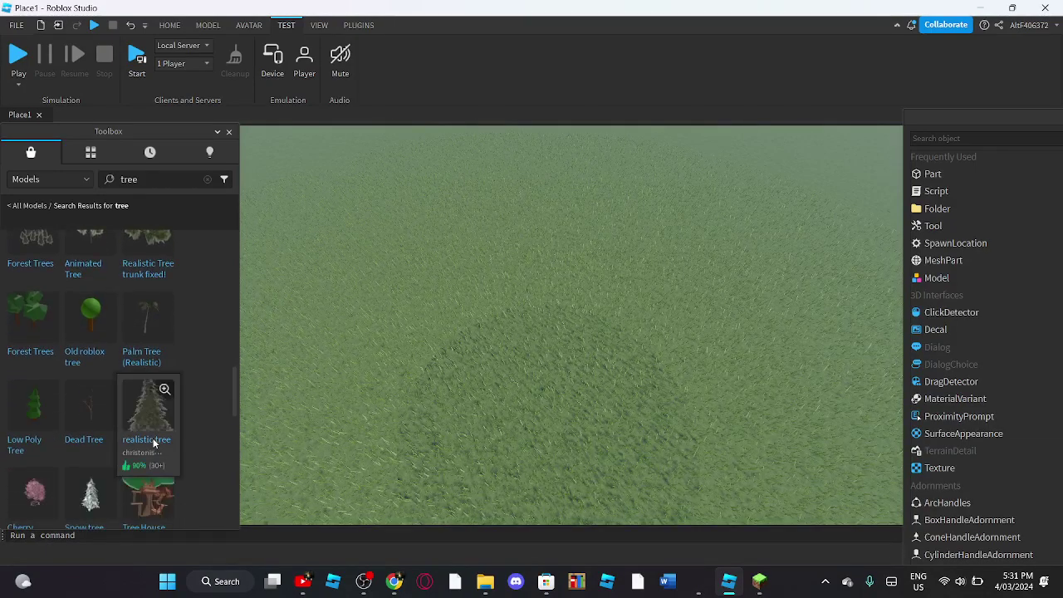
pyautogui.scroll(1, 152, 407)
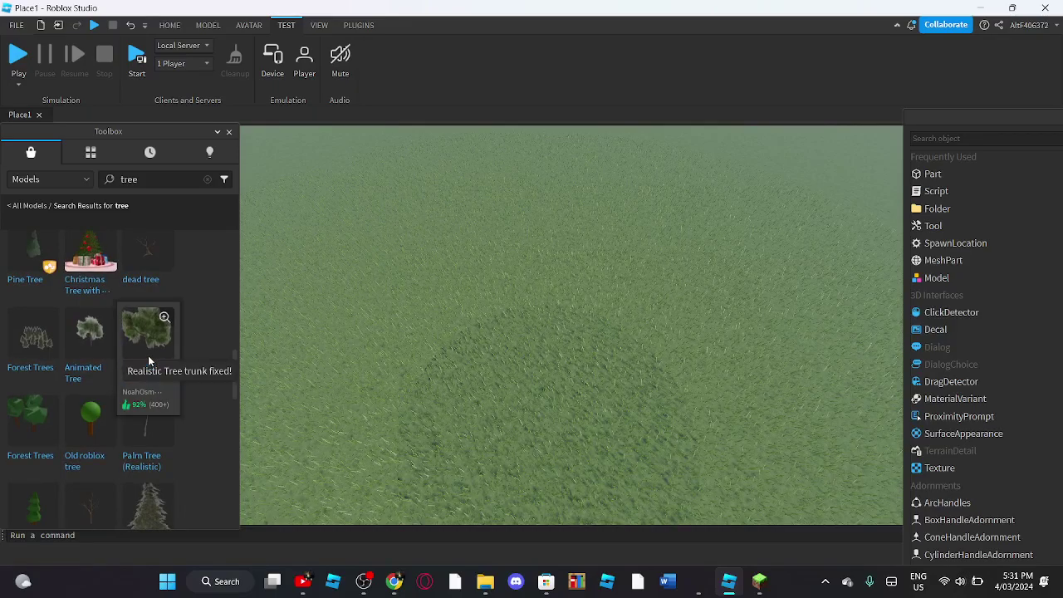
pyautogui.scroll(-3, 149, 349)
pyautogui.scroll(3, 146, 355)
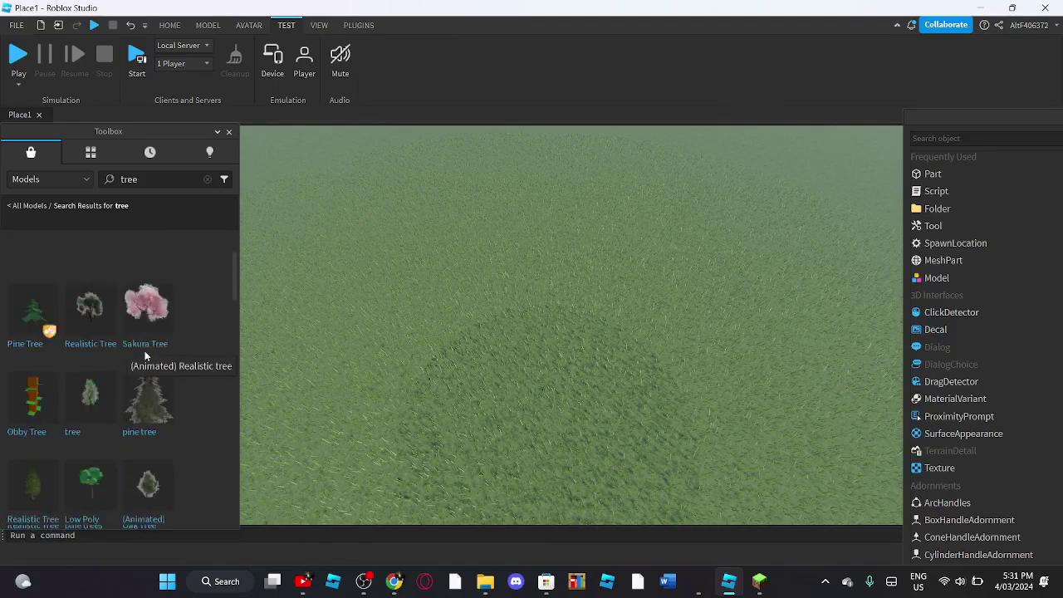
# - Insert the Realistic Tree model listed beside the pink tree with swings into the place and view it from several angles
pyautogui.click(34, 350)
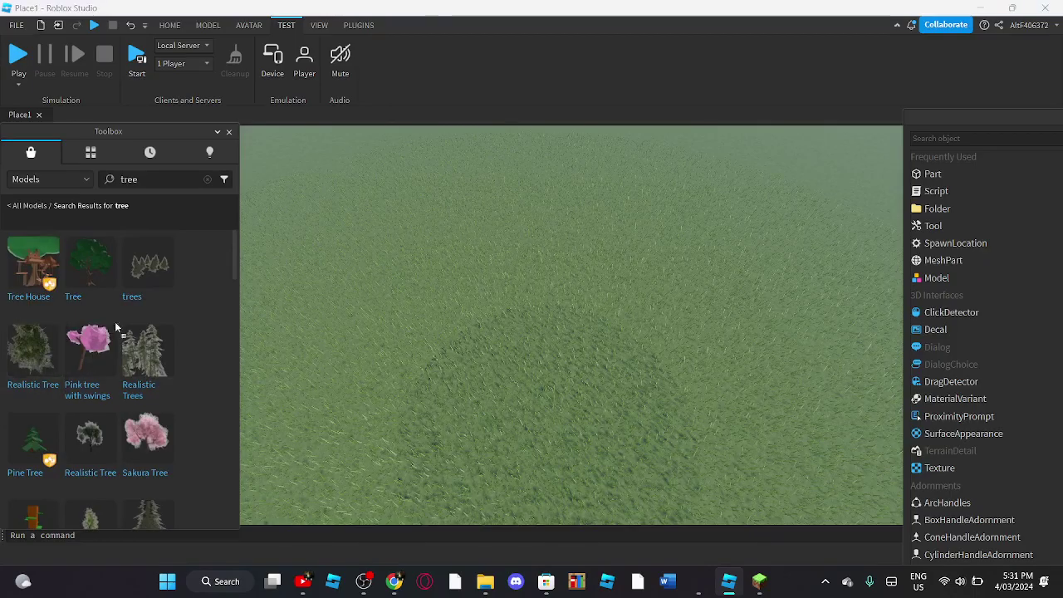
pyautogui.moveTo(624, 334); pyautogui.dragTo(578, 301)
pyautogui.press('w')
pyautogui.moveTo(608, 331); pyautogui.dragTo(599, 315, button='right')
pyautogui.press('w')
pyautogui.press('q')
pyautogui.press('e')
pyautogui.click(634, 285)
pyautogui.press('s')
pyautogui.moveTo(633, 281); pyautogui.dragTo(469, 261, button='right')
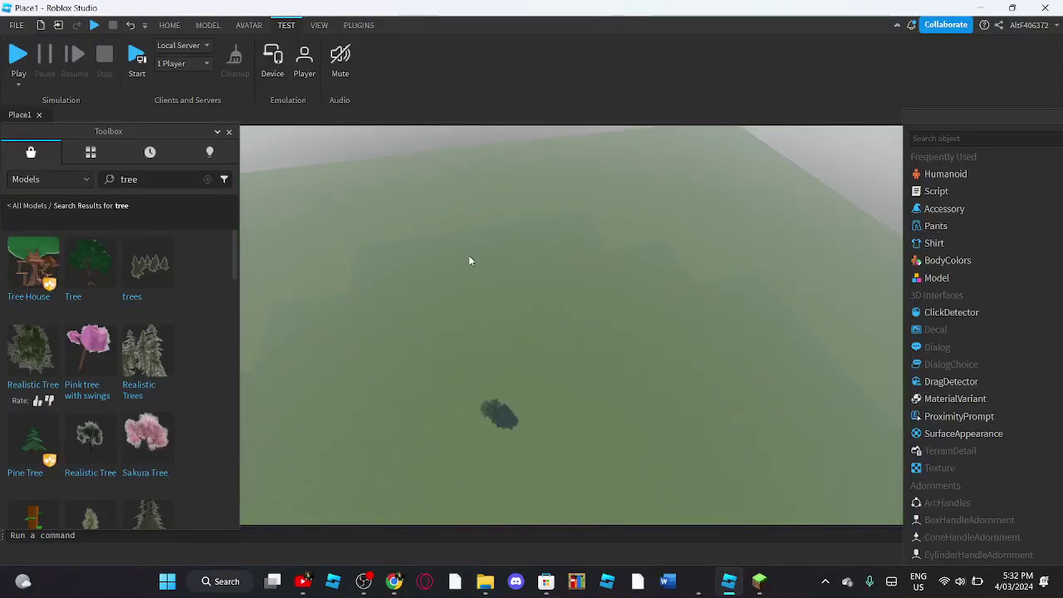
# - Pick another tree model from further down the search results, place it on the grass and inspect it up close
pyautogui.scroll(-5, 145, 415)
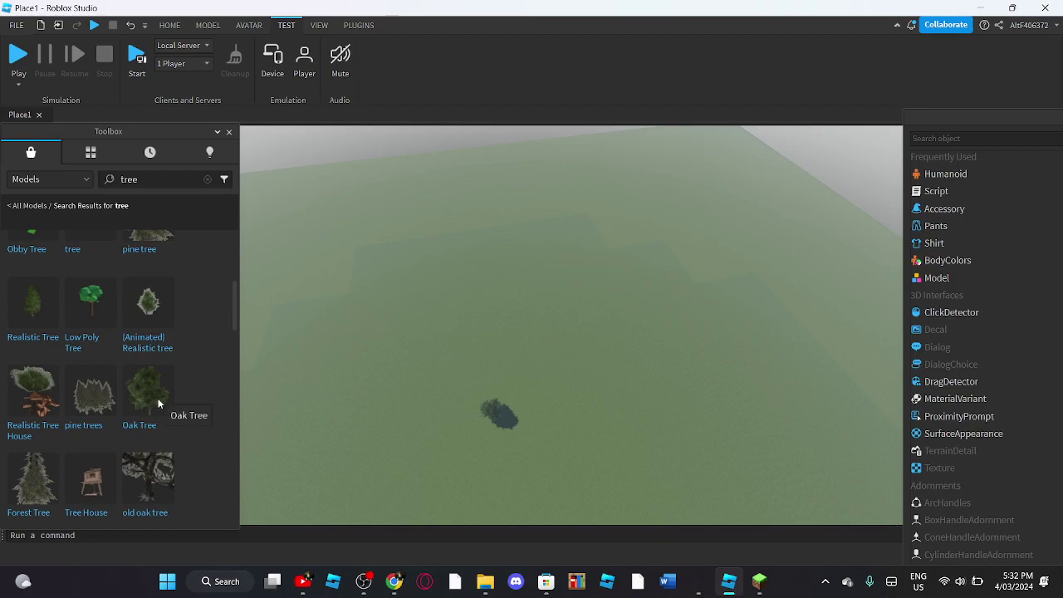
pyautogui.scroll(4, 154, 390)
pyautogui.moveTo(119, 350)
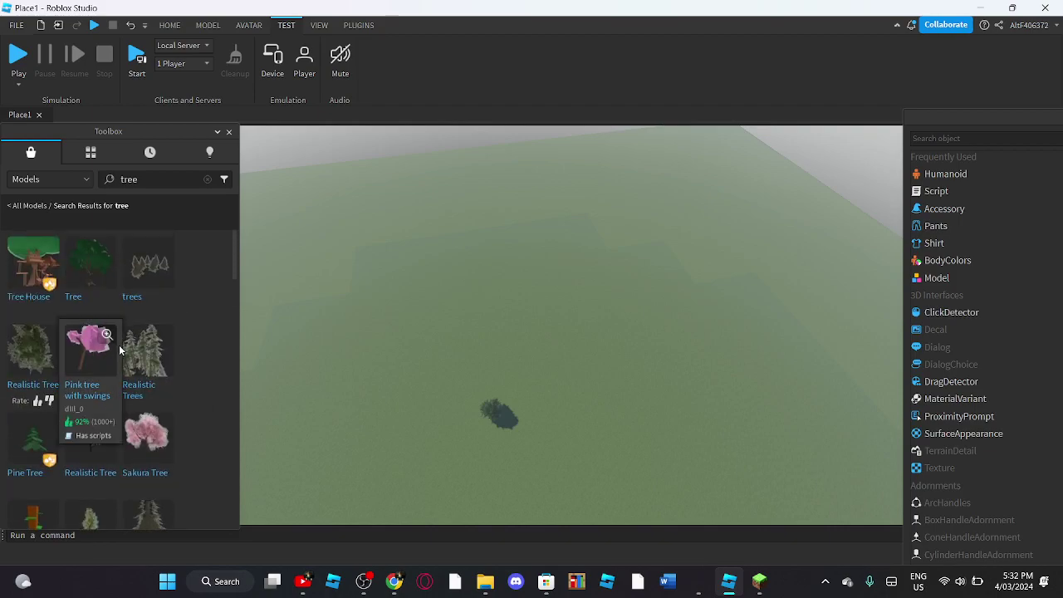
pyautogui.scroll(-10, 125, 349)
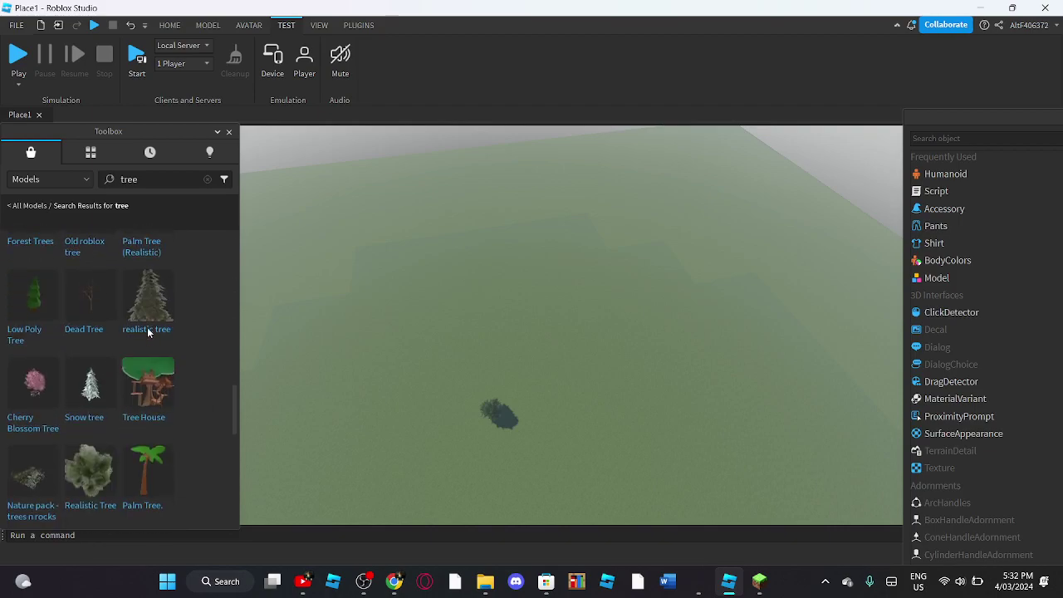
pyautogui.scroll(3, 149, 349)
pyautogui.moveTo(148, 345); pyautogui.dragTo(653, 350)
pyautogui.moveTo(653, 350); pyautogui.dragTo(764, 284, button='right')
pyautogui.press('w')
pyautogui.press('w')
pyautogui.click(766, 284)
pyautogui.scroll(-6, 764, 285)
pyautogui.press('q')
# - Add the Realistic Tree model listed between the nature pack and the palm tree, and inspect it from ground level
pyautogui.scroll(-4, 142, 370)
pyautogui.moveTo(490, 413); pyautogui.dragTo(320, 394, button='right')
pyautogui.moveTo(104, 370); pyautogui.dragTo(458, 408)
pyautogui.moveTo(552, 451)
pyautogui.mouseDown(button='right')
pyautogui.moveTo(597, 435)
pyautogui.moveTo(552, 452)
pyautogui.mouseUp(button='right')
pyautogui.press('q')
pyautogui.press('e')
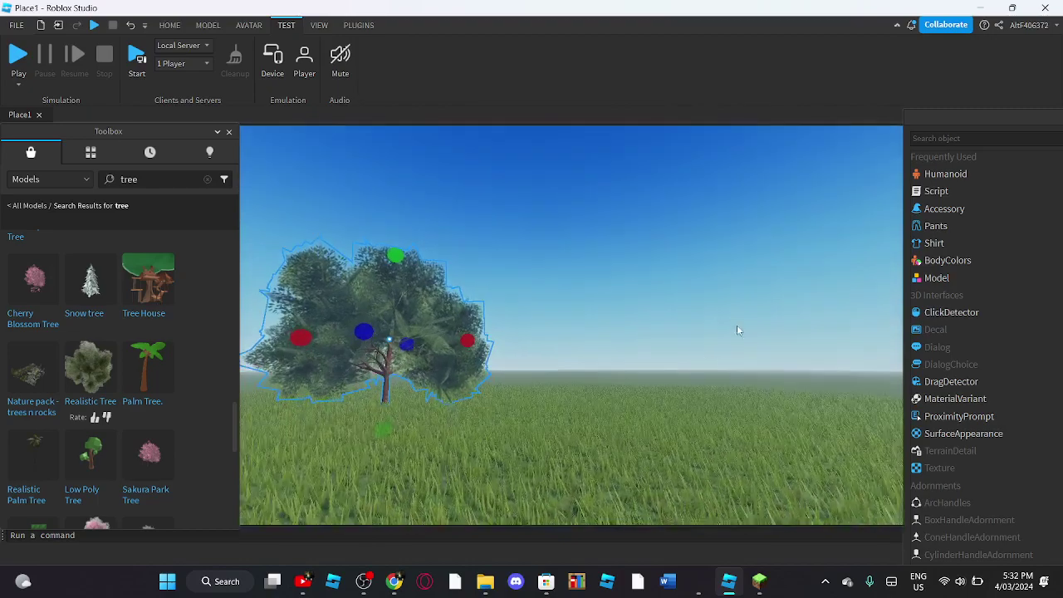
pyautogui.click(738, 299)
pyautogui.moveTo(738, 309); pyautogui.dragTo(723, 311, button='right')
# - Insert the Oak Tree model from the search results onto the grass and move in close to it
pyautogui.scroll(-3, 726, 311)
pyautogui.scroll(-3, 723, 312)
pyautogui.scroll(-5, 133, 299)
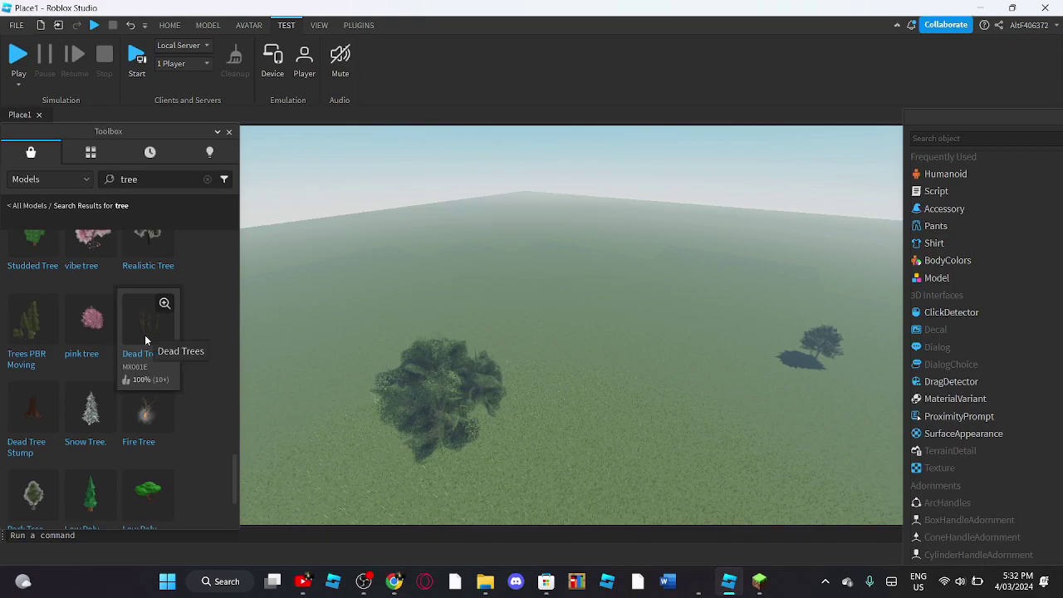
pyautogui.scroll(8, 145, 340)
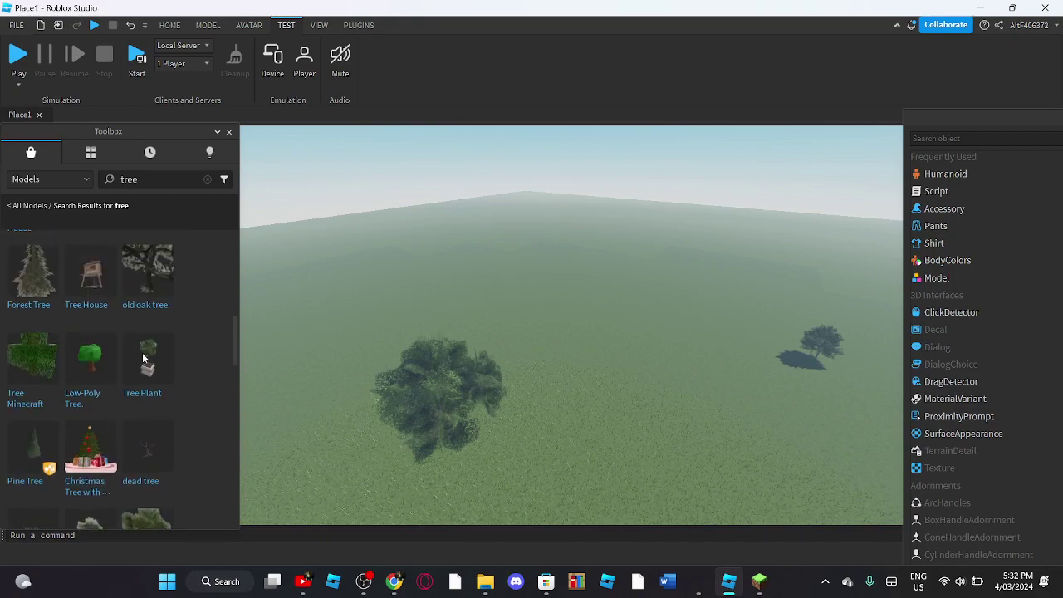
pyautogui.scroll(2, 137, 359)
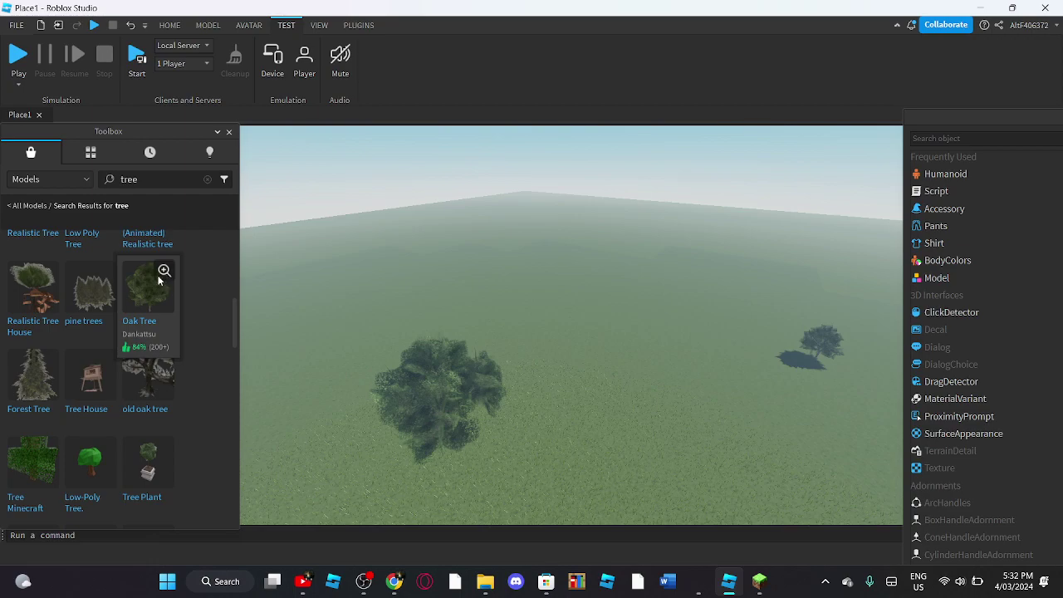
pyautogui.moveTo(233, 274); pyautogui.dragTo(562, 324)
pyautogui.moveTo(716, 217)
pyautogui.mouseDown(button='right')
pyautogui.moveTo(749, 240)
pyautogui.moveTo(716, 217)
pyautogui.mouseUp(button='right')
pyautogui.press('w')
pyautogui.press('w')
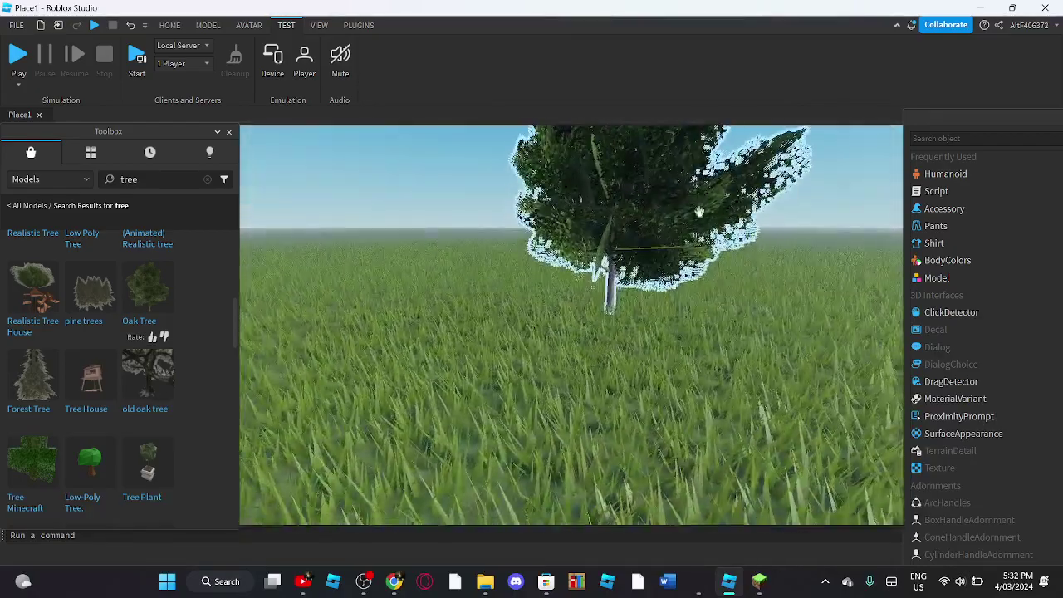
# - Survey the placed trees from above and browse further down the tree search results
pyautogui.press('e')
pyautogui.press('s')
pyautogui.moveTo(445, 198); pyautogui.dragTo(444, 198, button='right')
pyautogui.press('w')
pyautogui.scroll(-10, 129, 425)
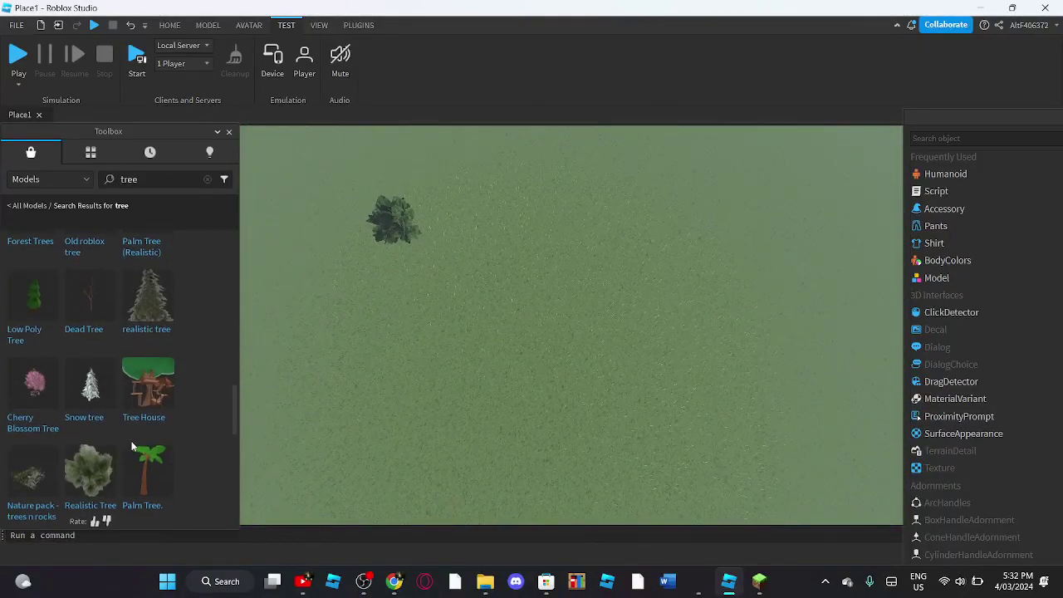
pyautogui.scroll(-3, 144, 409)
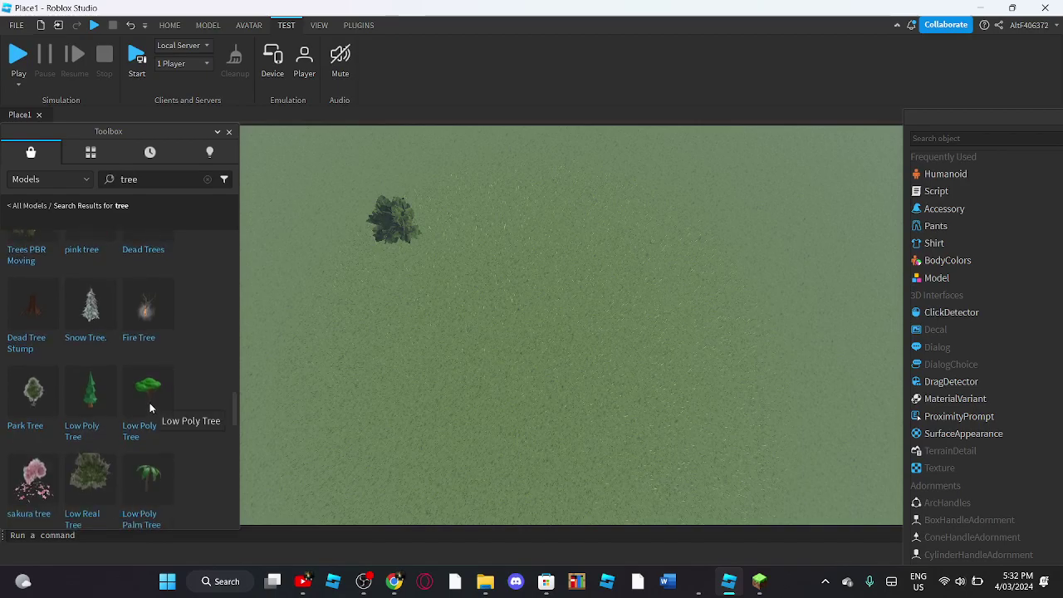
pyautogui.scroll(-2, 150, 406)
pyautogui.scroll(-3, 150, 405)
pyautogui.moveTo(399, 228); pyautogui.dragTo(437, 243, button='right')
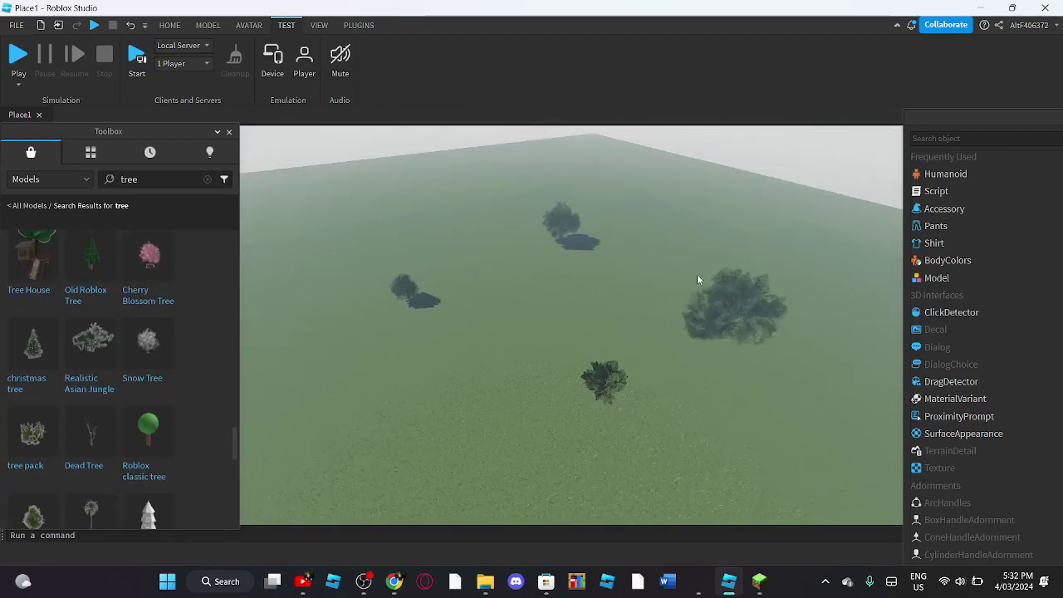
# - Move the largest placed tree toward the far edge of the grass and delete it from the place
pyautogui.moveTo(747, 314); pyautogui.dragTo(844, 141)
pyautogui.press('f')
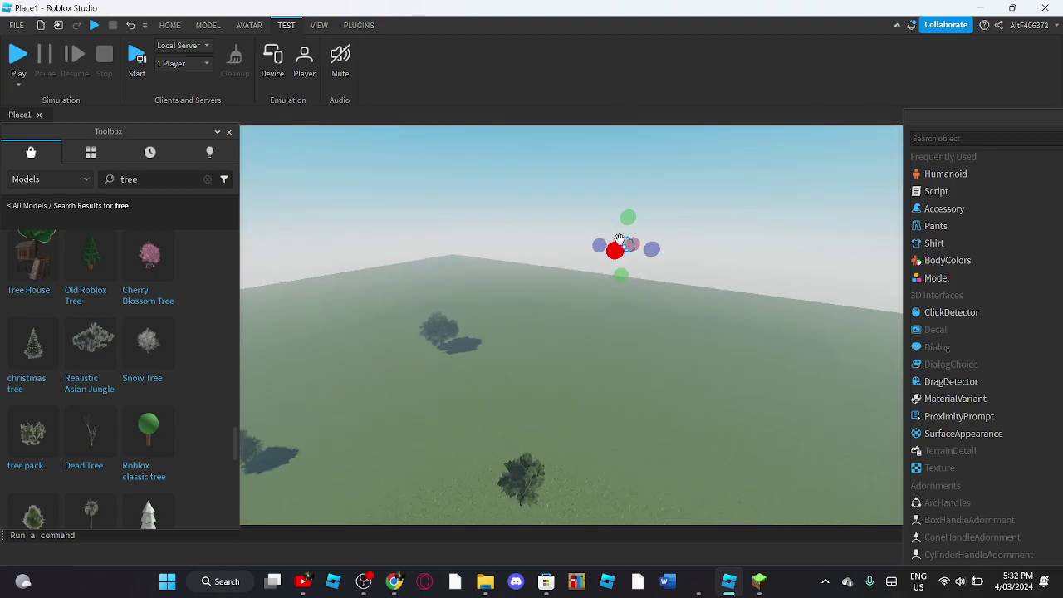
pyautogui.click(167, 26)
pyautogui.click(132, 63)
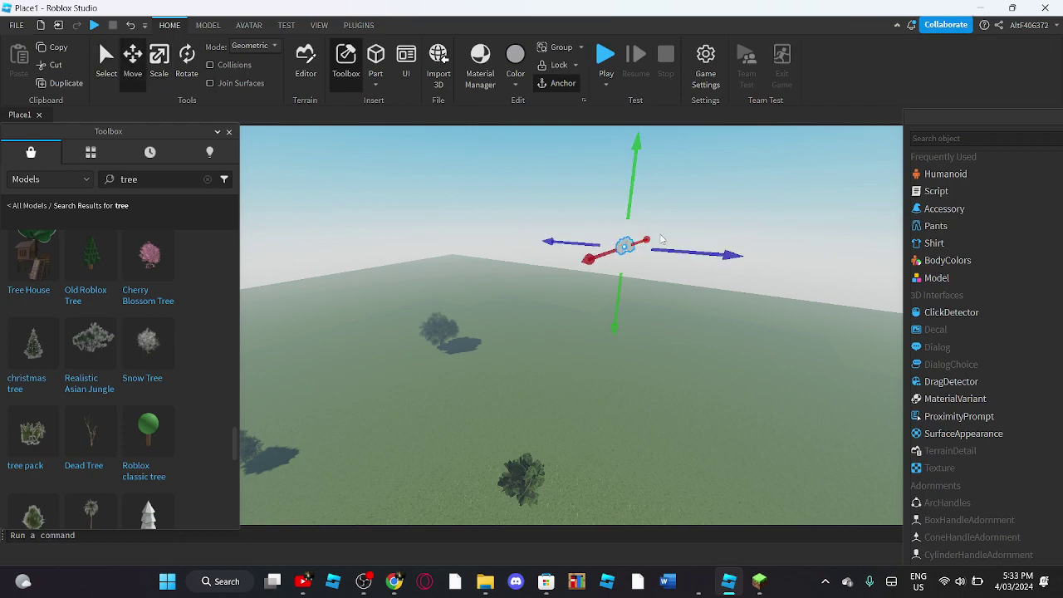
pyautogui.click(644, 240)
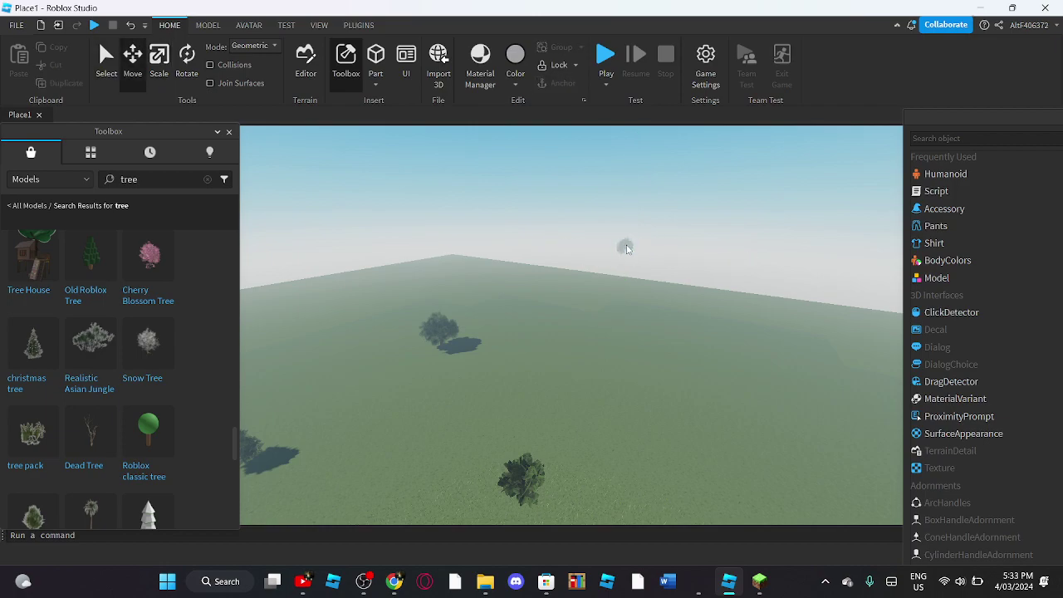
pyautogui.click(626, 246)
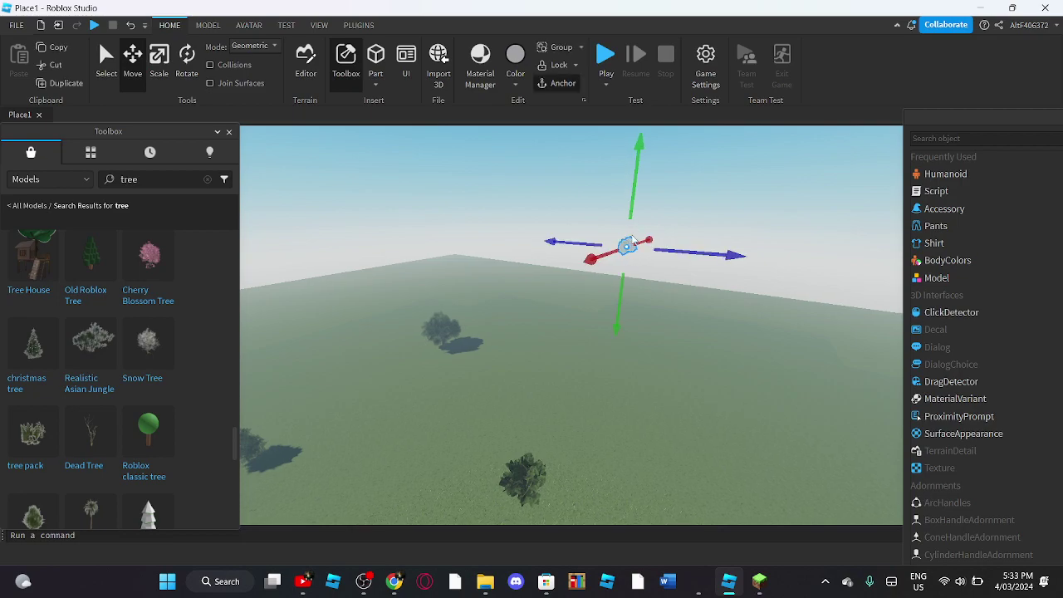
pyautogui.rightClick(632, 239)
pyautogui.click(660, 113)
# - Select the nearest tree on the grass from above and delete it
pyautogui.moveTo(629, 178); pyautogui.dragTo(632, 166, button='right')
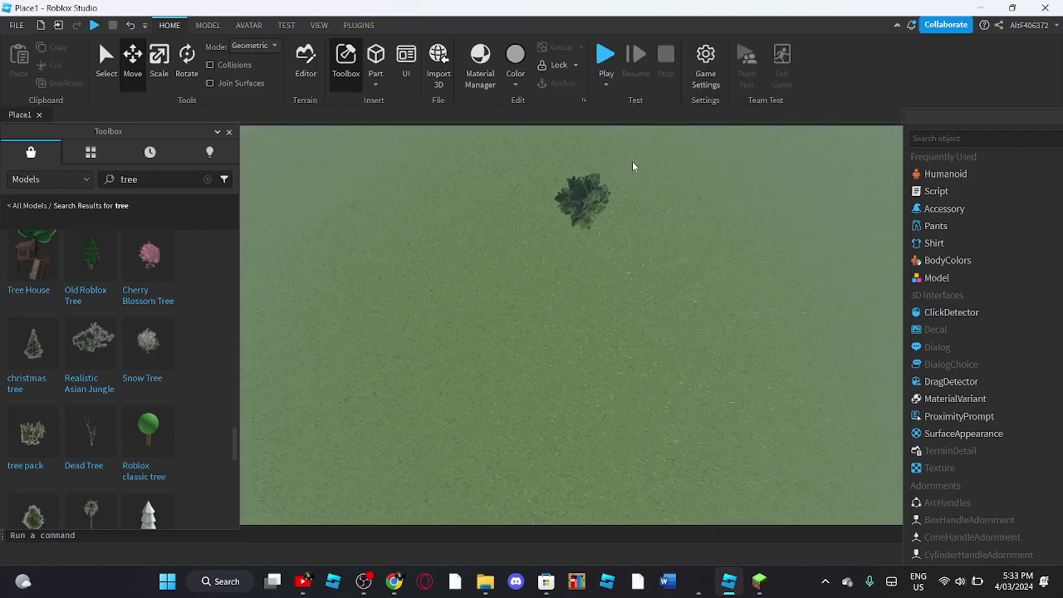
pyautogui.click(572, 392)
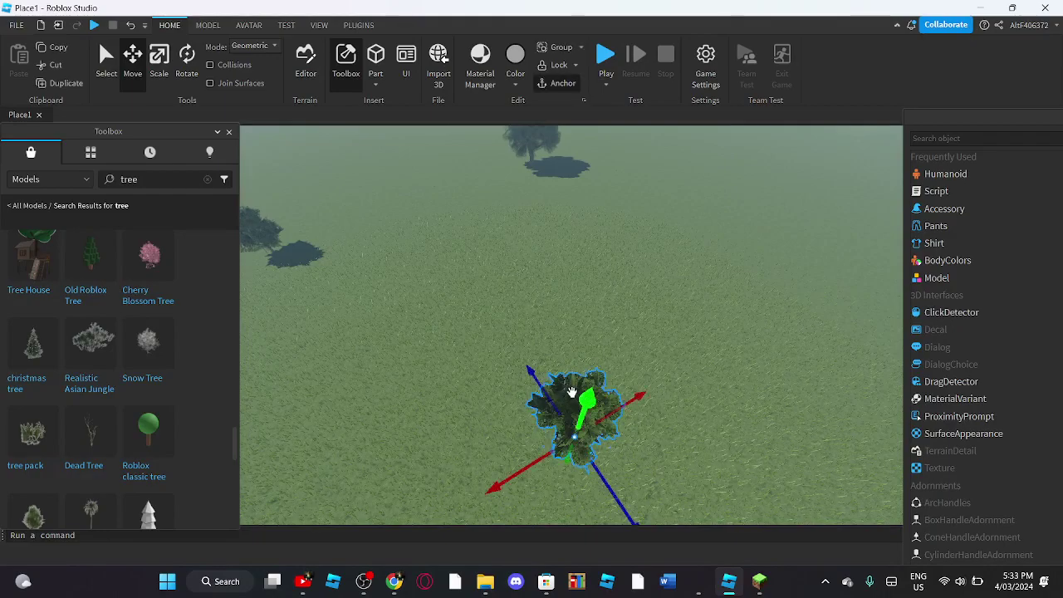
pyautogui.rightClick(572, 392)
pyautogui.click(604, 114)
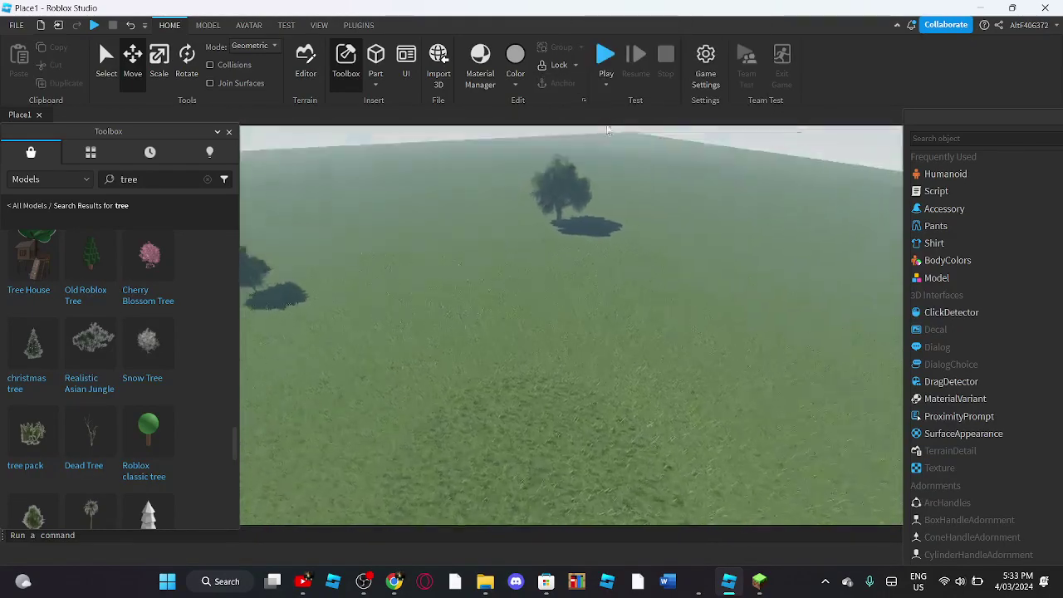
# - Approach the next tree standing farther across the grass, select it and delete it
pyautogui.press('w')
pyautogui.moveTo(606, 130); pyautogui.dragTo(568, 206, button='right')
pyautogui.press('w')
pyautogui.click(576, 206)
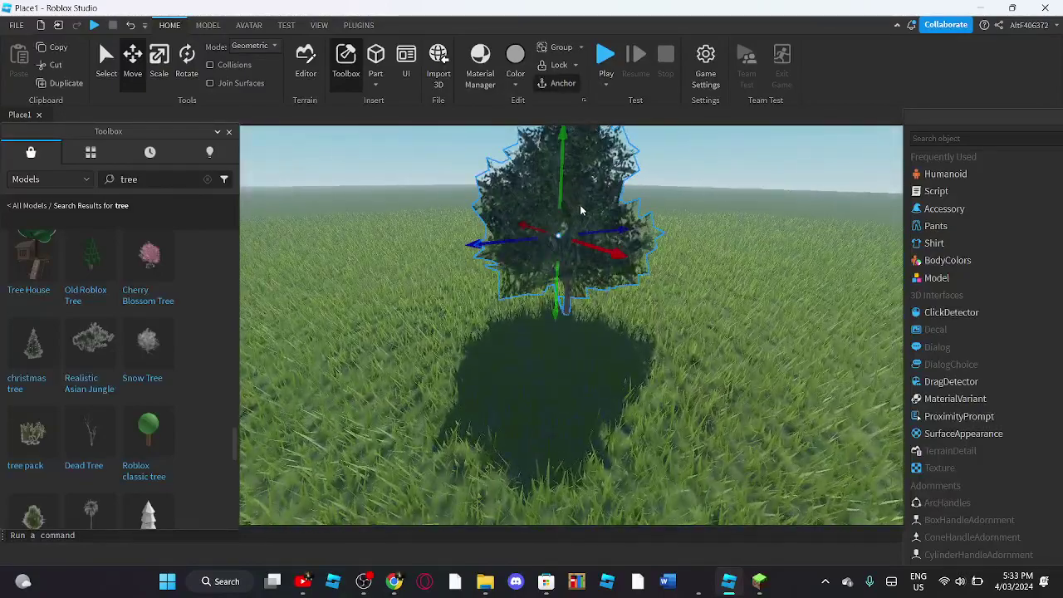
pyautogui.rightClick(583, 194)
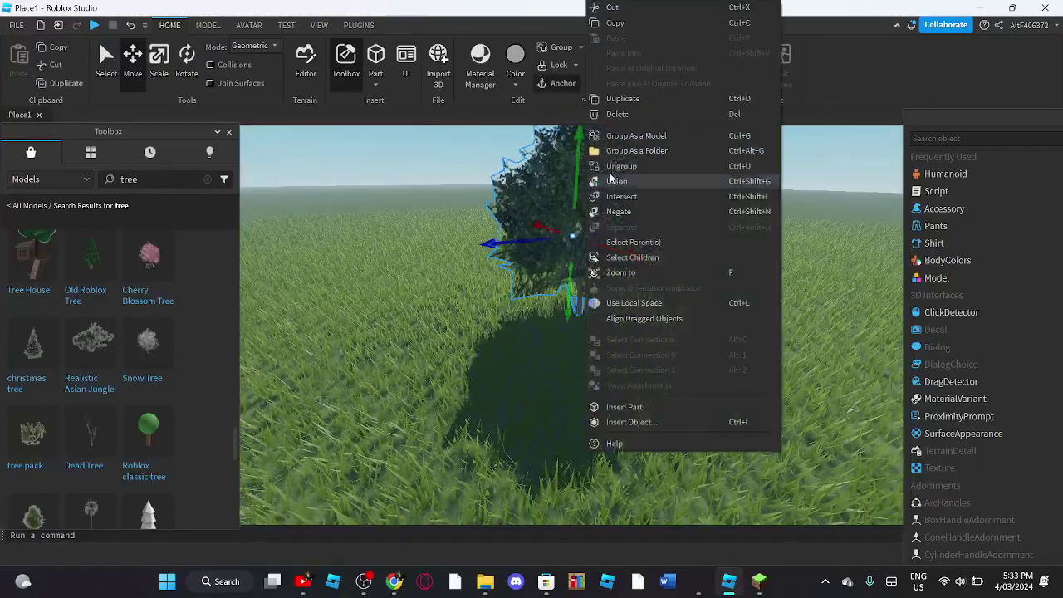
pyautogui.click(637, 115)
# - Insert the Realistic Tree model listed beside Tree With Grass onto the terrain and view it up close and from above
pyautogui.moveTo(648, 148); pyautogui.dragTo(648, 148, button='right')
pyautogui.scroll(-5, 142, 373)
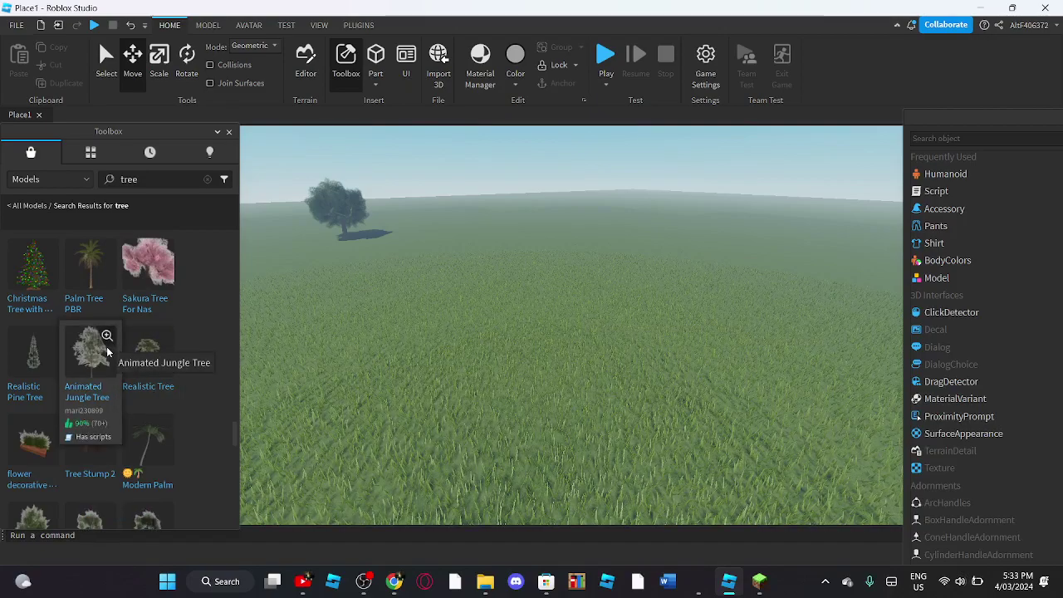
pyautogui.scroll(5, 113, 344)
pyautogui.scroll(-7, 114, 341)
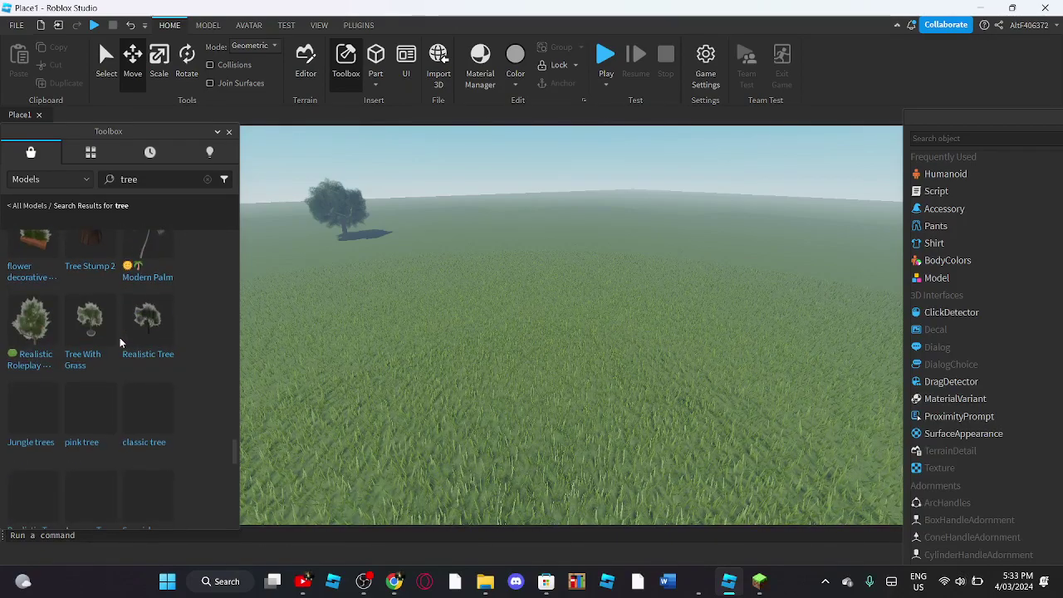
pyautogui.moveTo(138, 349); pyautogui.dragTo(721, 353)
pyautogui.moveTo(720, 353); pyautogui.dragTo(720, 380, button='right')
pyautogui.click(720, 380)
pyautogui.press('q')
pyautogui.press('w')
pyautogui.press('w')
pyautogui.press('s')
pyautogui.press('e')
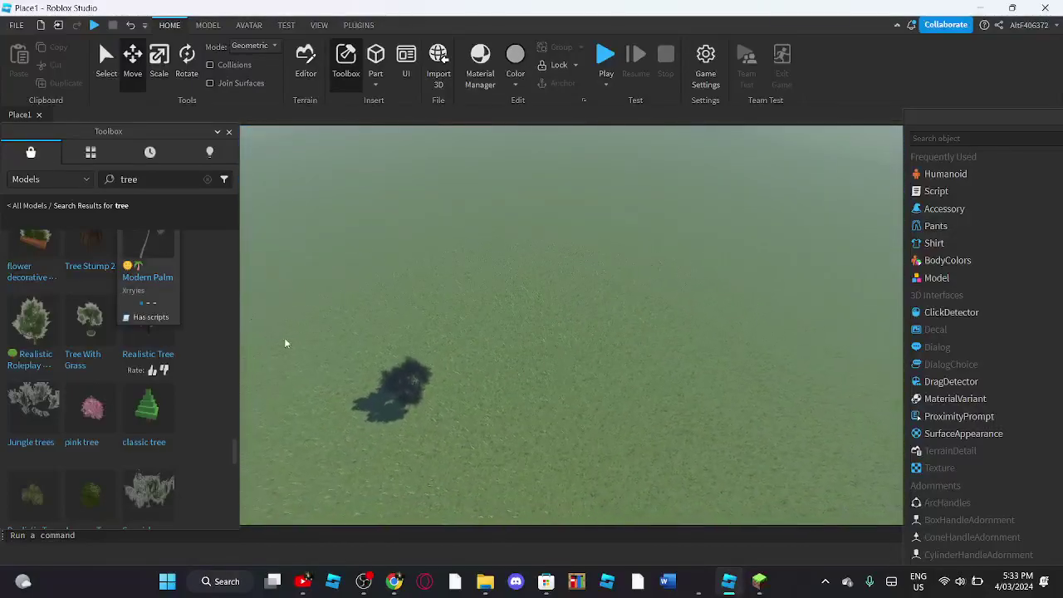
# - Narrow the Toolbox to widen the viewport and close the Ask for permission window
pyautogui.moveTo(241, 315); pyautogui.dragTo(196, 347)
pyautogui.scroll(-5, 336, 308)
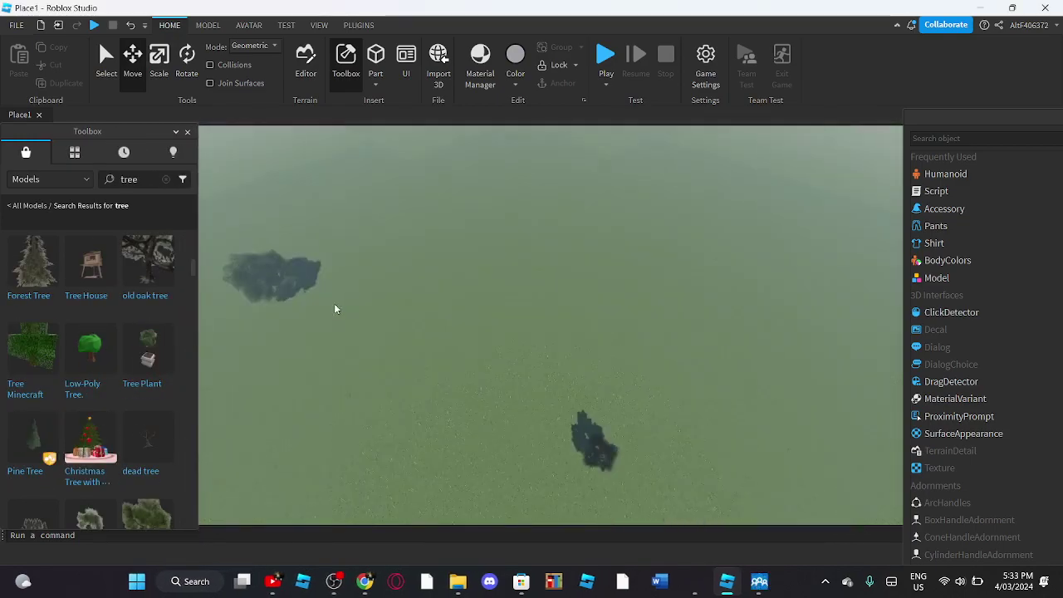
pyautogui.moveTo(764, 591)
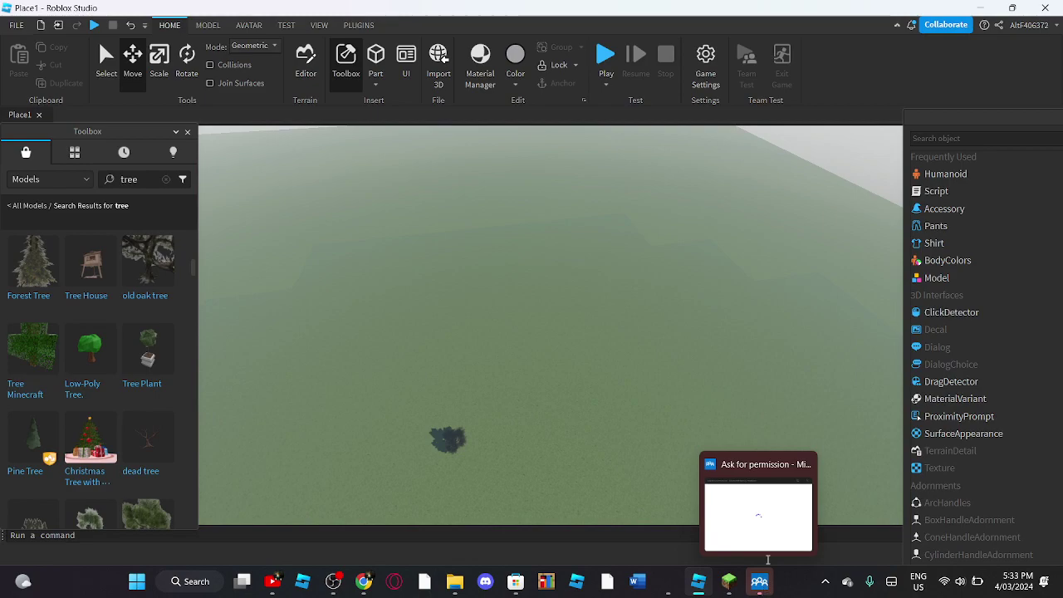
pyautogui.click(805, 464)
pyautogui.moveTo(639, 354); pyautogui.dragTo(637, 354, button='right')
# - Scatter six copies of the Realistic Tree listed between the nature pack and the palm tree across the grass
pyautogui.scroll(-3, 91, 365)
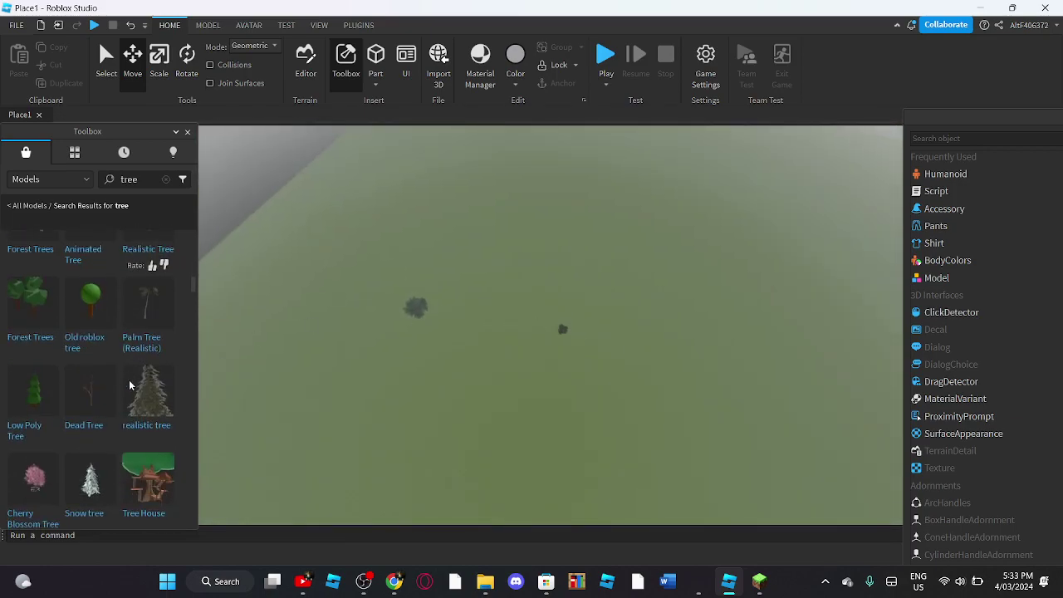
pyautogui.scroll(5, 130, 399)
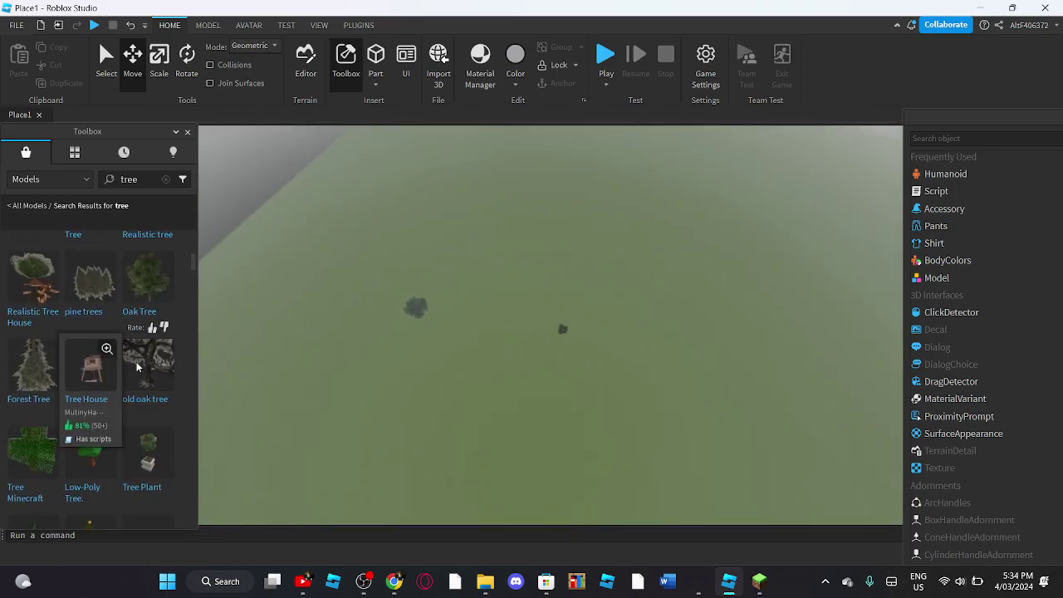
pyautogui.scroll(-6, 72, 389)
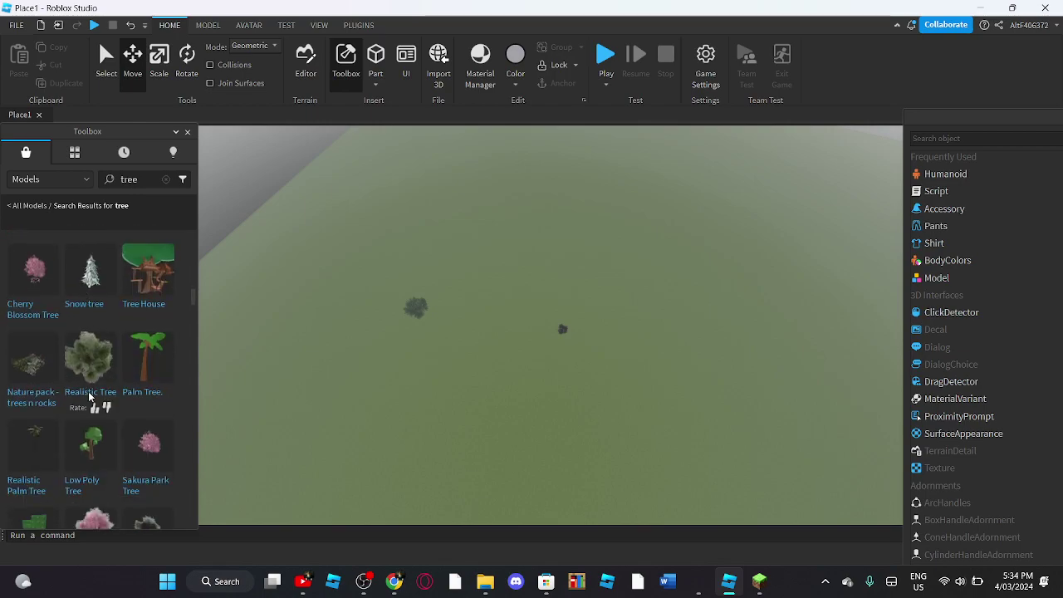
pyautogui.moveTo(101, 308); pyautogui.dragTo(574, 205)
pyautogui.moveTo(89, 257); pyautogui.dragTo(421, 237)
pyautogui.moveTo(84, 257); pyautogui.dragTo(724, 324)
pyautogui.moveTo(83, 260); pyautogui.dragTo(486, 413)
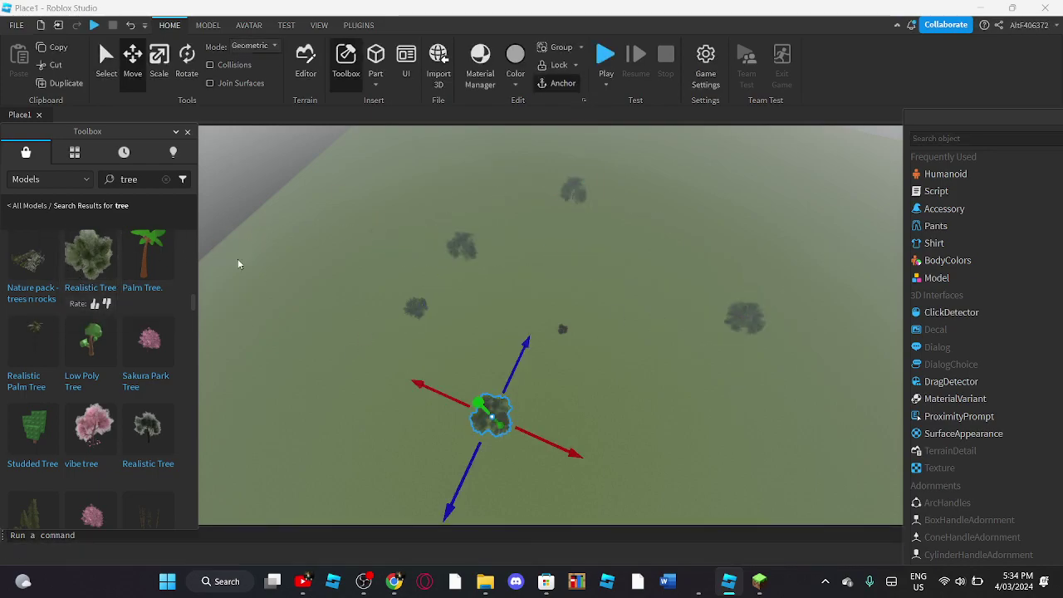
pyautogui.moveTo(97, 257); pyautogui.dragTo(615, 266)
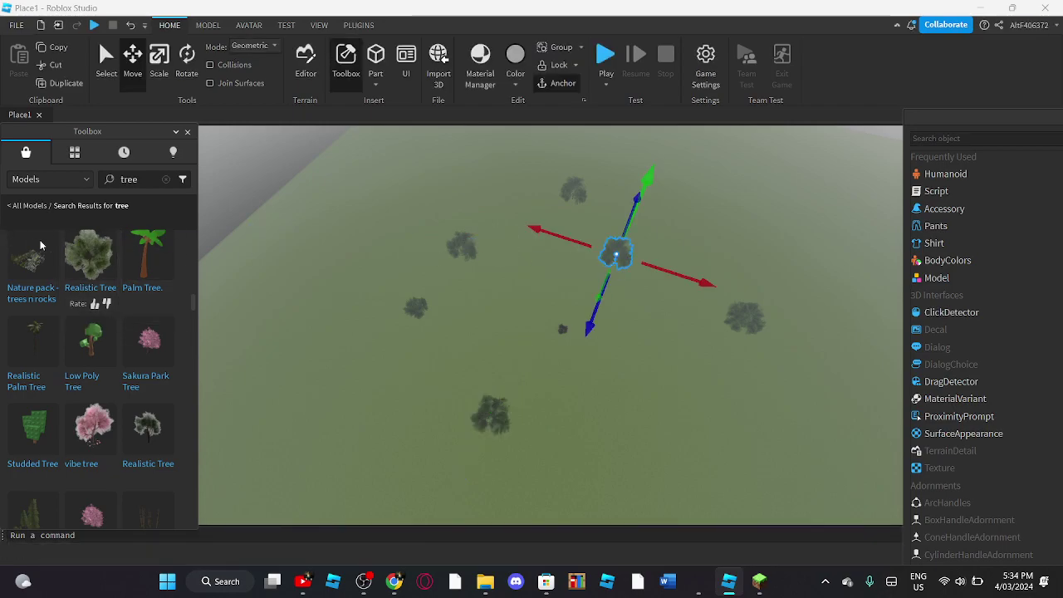
pyautogui.moveTo(75, 253); pyautogui.dragTo(850, 188)
# - Place five more copies of the same Realistic Tree in the empty areas and toward the far edges of the grass
pyautogui.moveTo(755, 275); pyautogui.dragTo(705, 294, button='right')
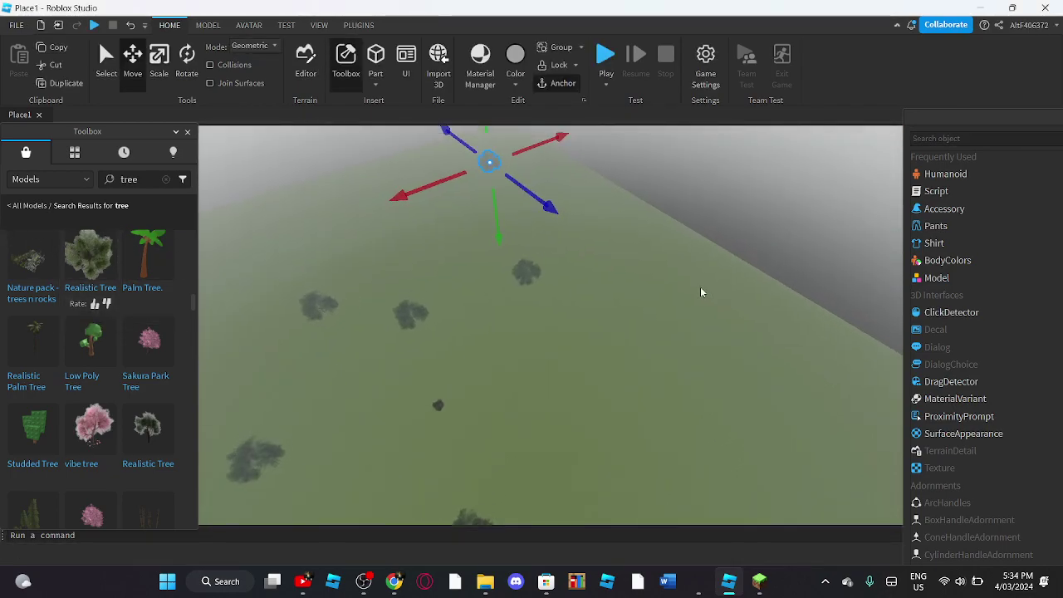
pyautogui.click(705, 294)
pyautogui.moveTo(90, 258); pyautogui.dragTo(723, 389)
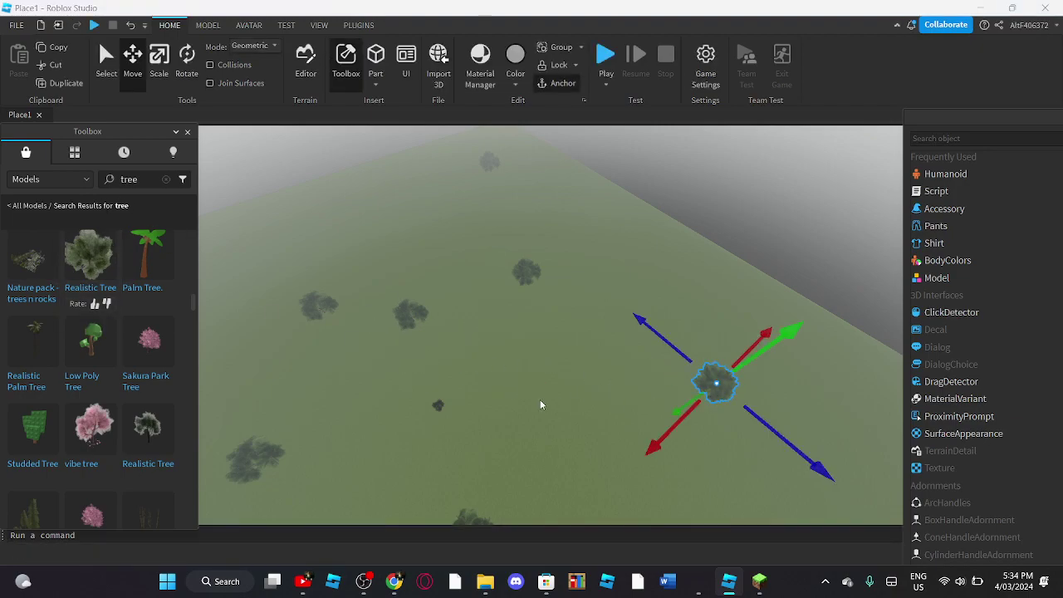
pyautogui.moveTo(90, 256); pyautogui.dragTo(541, 390)
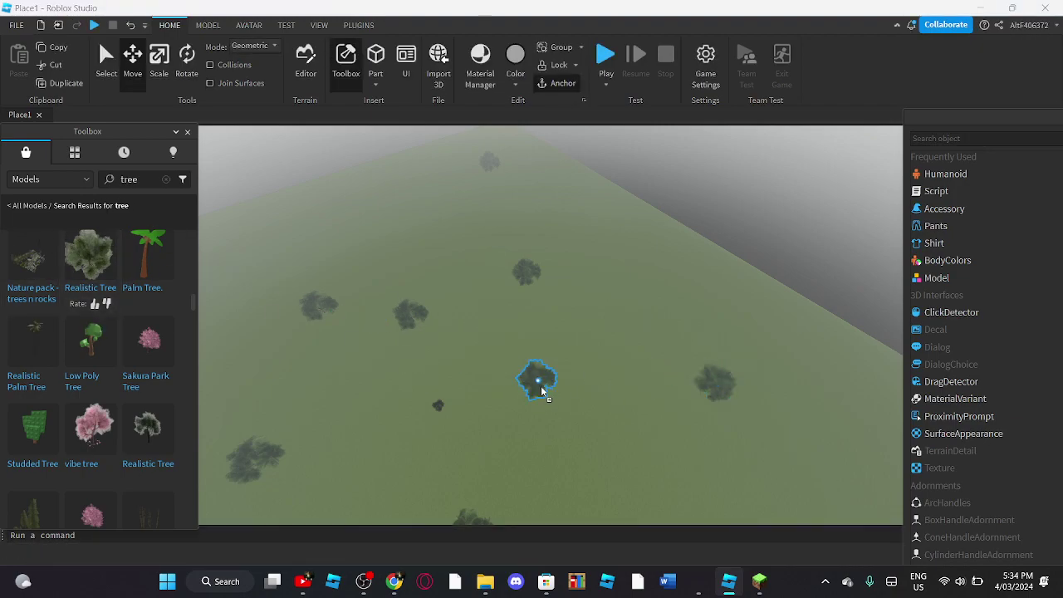
pyautogui.moveTo(91, 253); pyautogui.dragTo(391, 242)
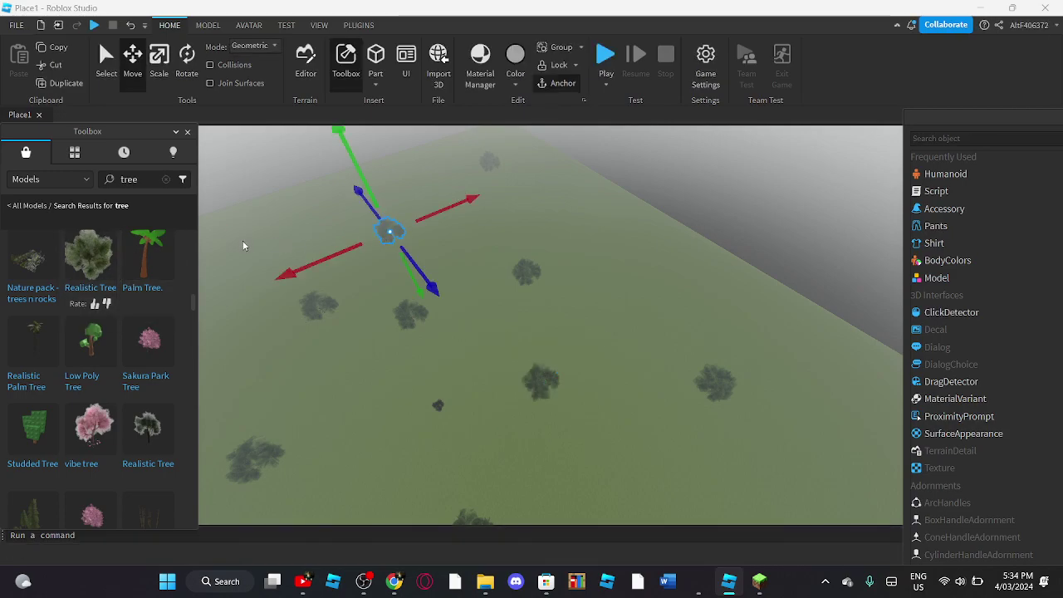
pyautogui.moveTo(94, 238); pyautogui.dragTo(642, 268)
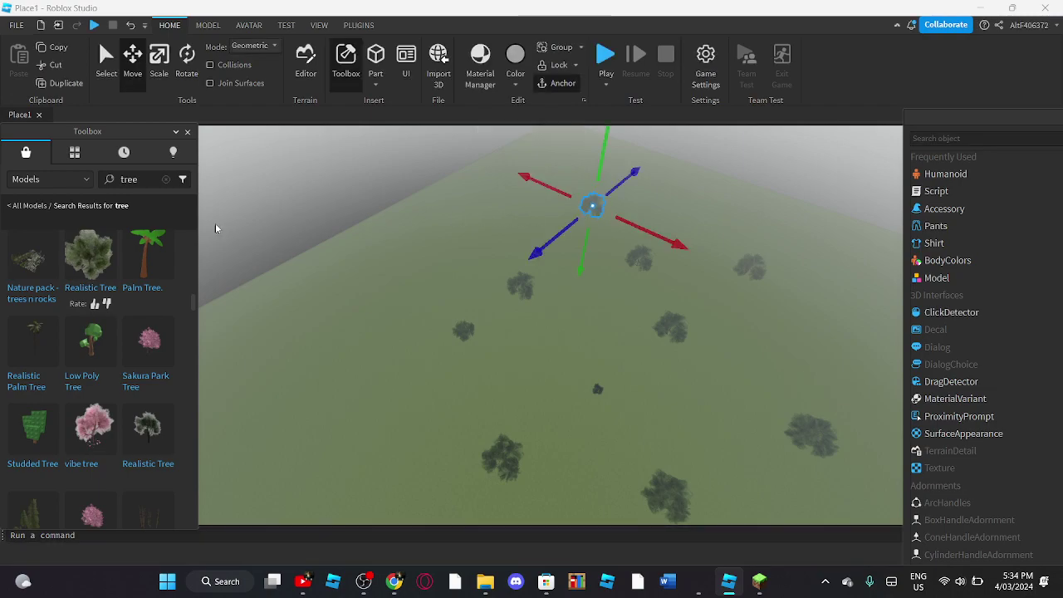
pyautogui.moveTo(77, 251); pyautogui.dragTo(436, 223)
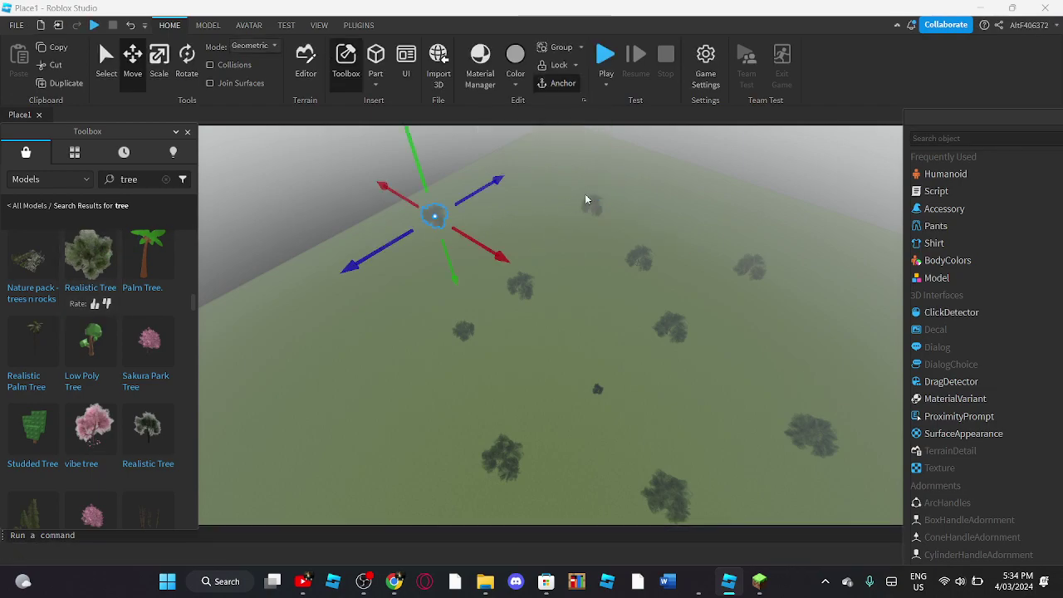
# - Duplicate the tree just placed near the grass edge and move the copy toward the far corner
pyautogui.rightClick(458, 202)
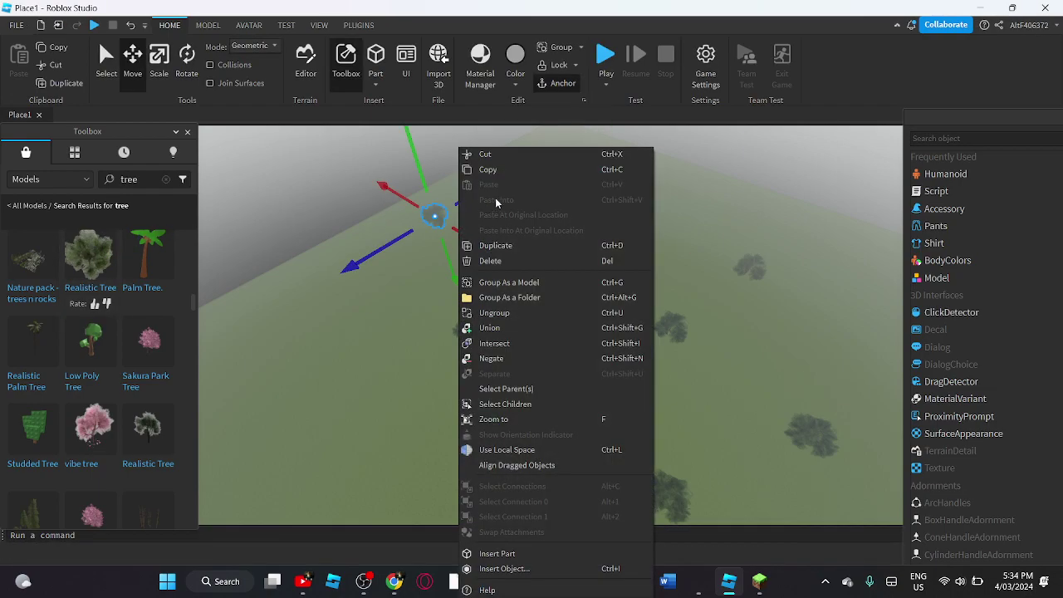
pyautogui.click(515, 246)
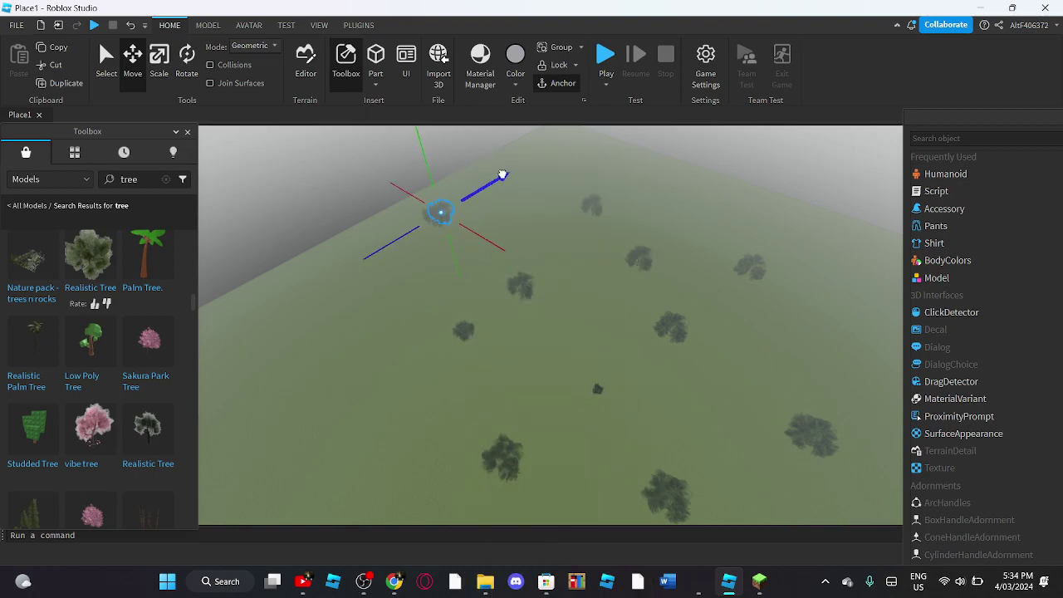
pyautogui.click(681, 155)
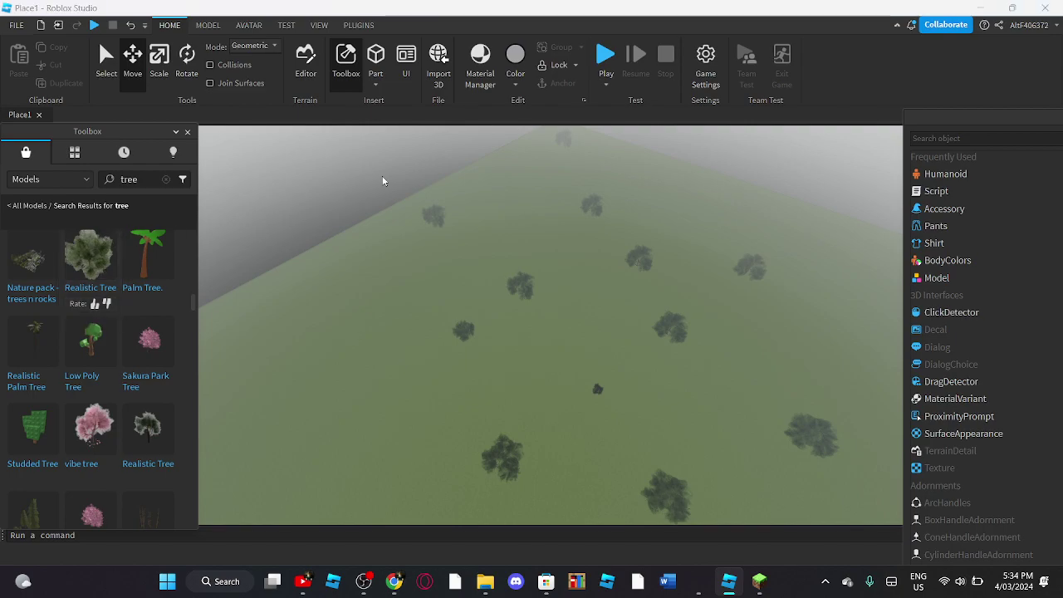
# - Add two more copies of the same Realistic Tree, one near the far corner and one at the bare near edge
pyautogui.moveTo(123, 282); pyautogui.dragTo(535, 174)
pyautogui.click(662, 159)
pyautogui.moveTo(662, 159); pyautogui.dragTo(634, 162, button='right')
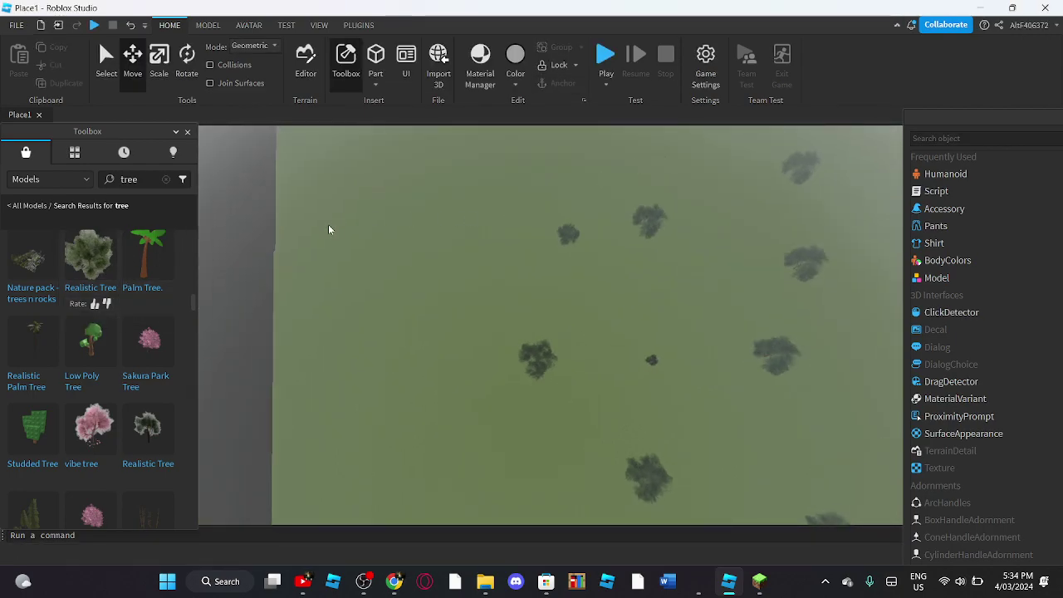
pyautogui.moveTo(332, 227); pyautogui.dragTo(338, 229, button='right')
pyautogui.moveTo(81, 289); pyautogui.dragTo(276, 293)
# - Look through the tree search results for other realistic tree models suited to the forest
pyautogui.scroll(-15, 138, 372)
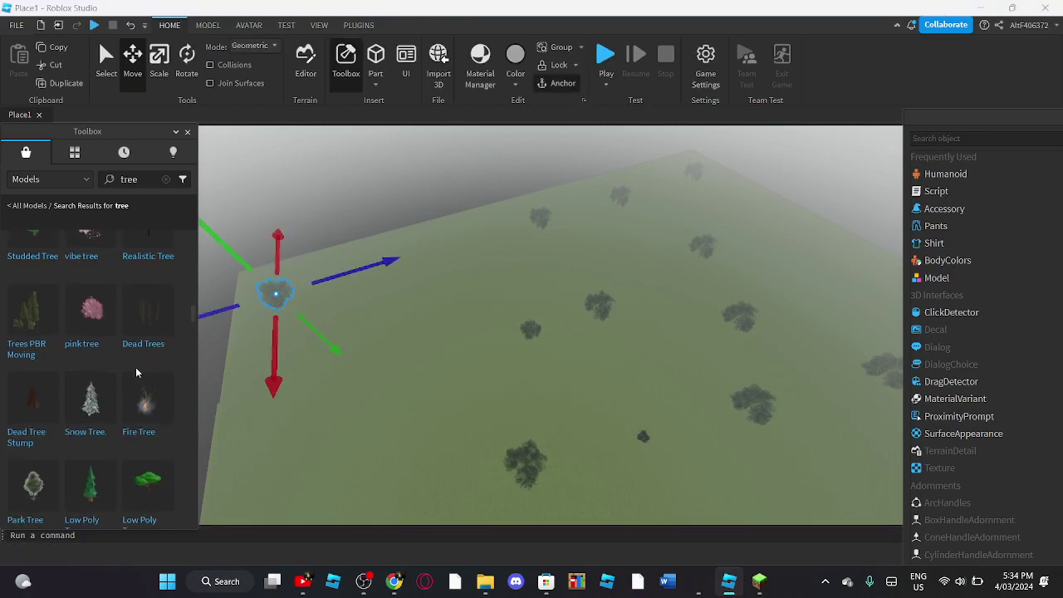
pyautogui.scroll(5, 129, 351)
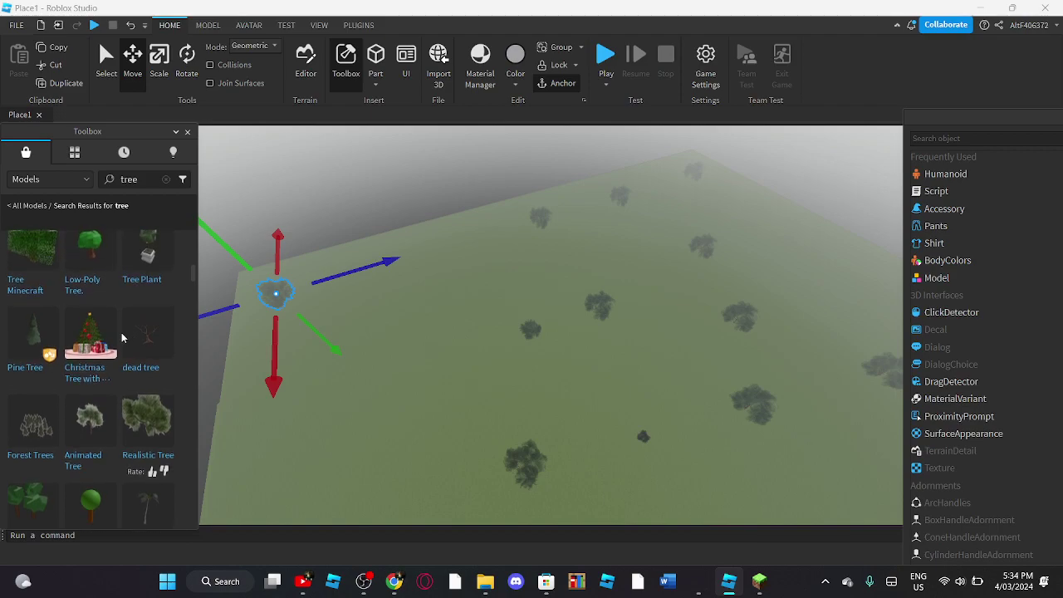
pyautogui.scroll(3, 129, 311)
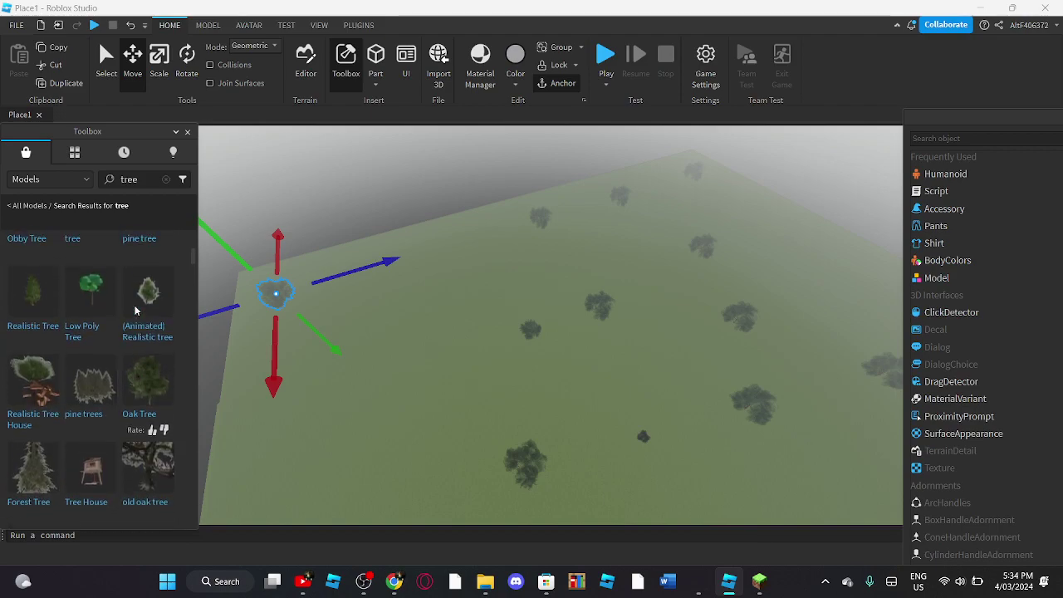
pyautogui.scroll(3, 141, 302)
pyautogui.scroll(-10, 141, 302)
pyautogui.scroll(-12, 143, 287)
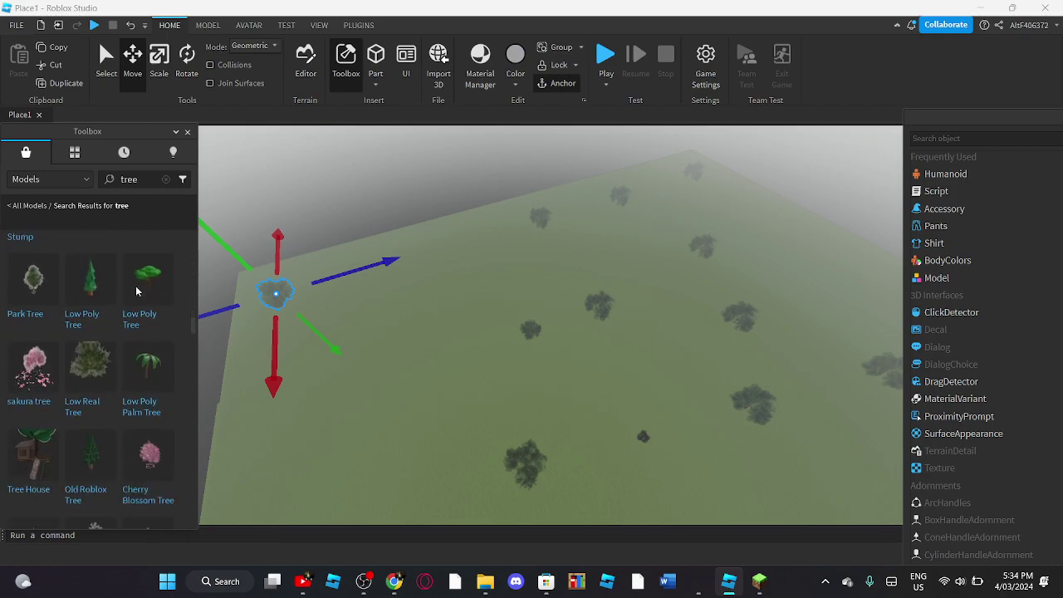
pyautogui.scroll(-5, 137, 290)
pyautogui.scroll(-10, 136, 290)
pyautogui.scroll(-2, 137, 291)
pyautogui.scroll(-15, 137, 291)
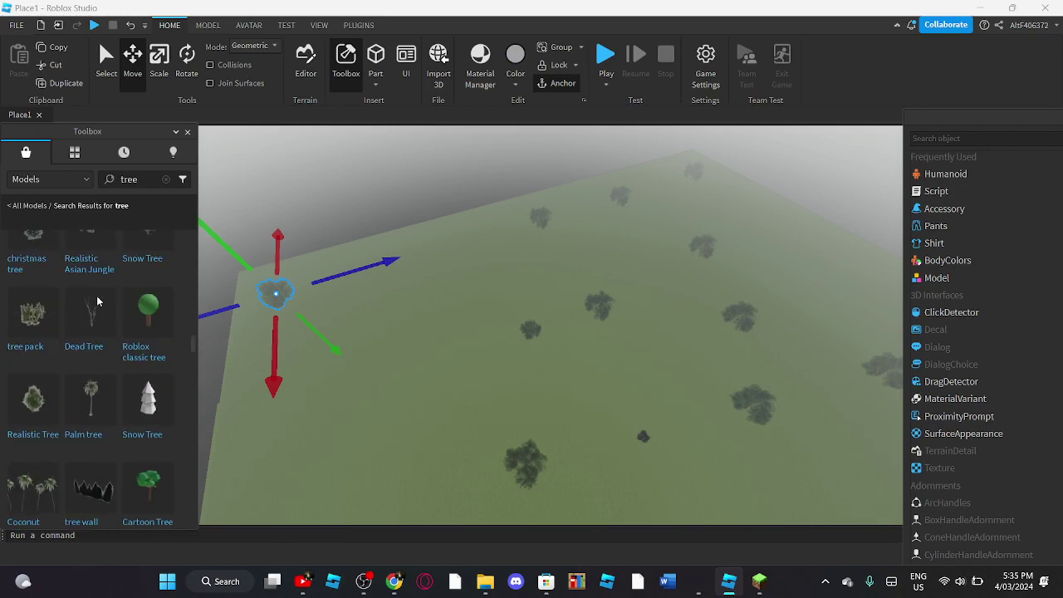
pyautogui.scroll(5, 121, 299)
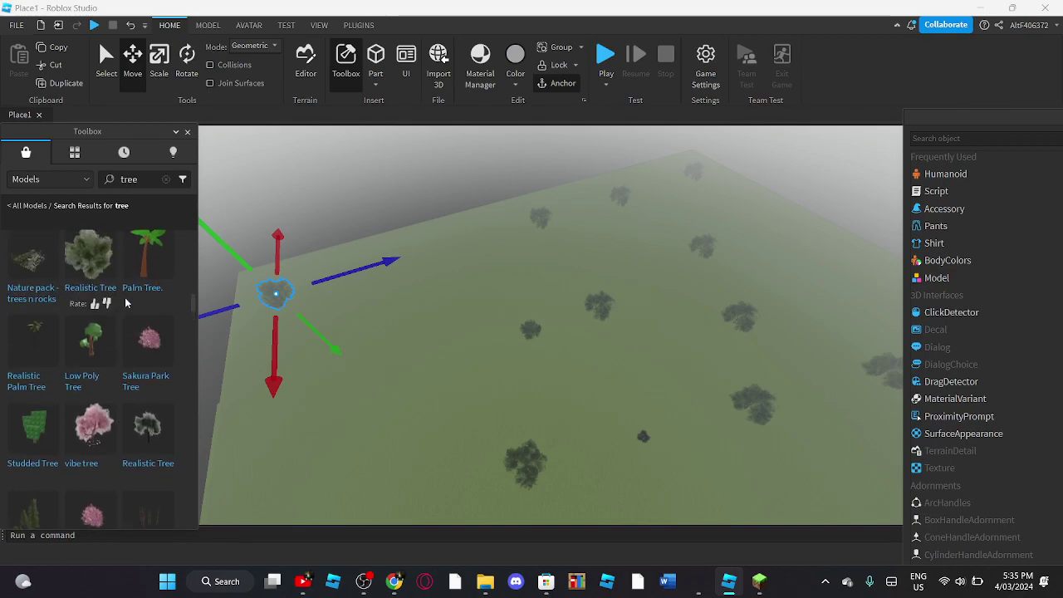
pyautogui.scroll(3, 124, 324)
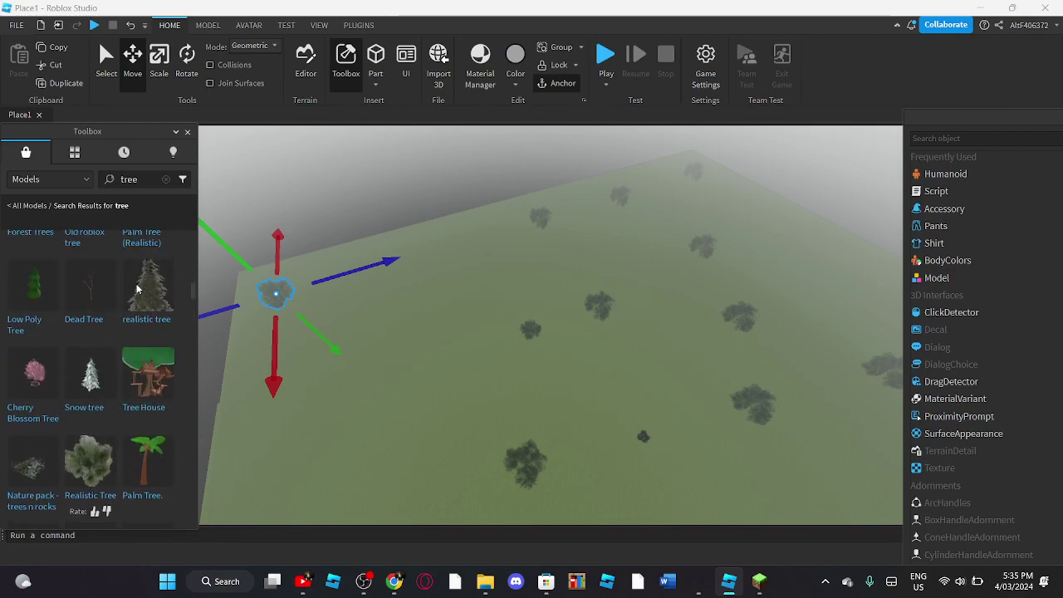
# - Place two more copies of the Realistic Tree listed between the nature pack and the palm tree near the bare grass edge
pyautogui.scroll(-2, 108, 374)
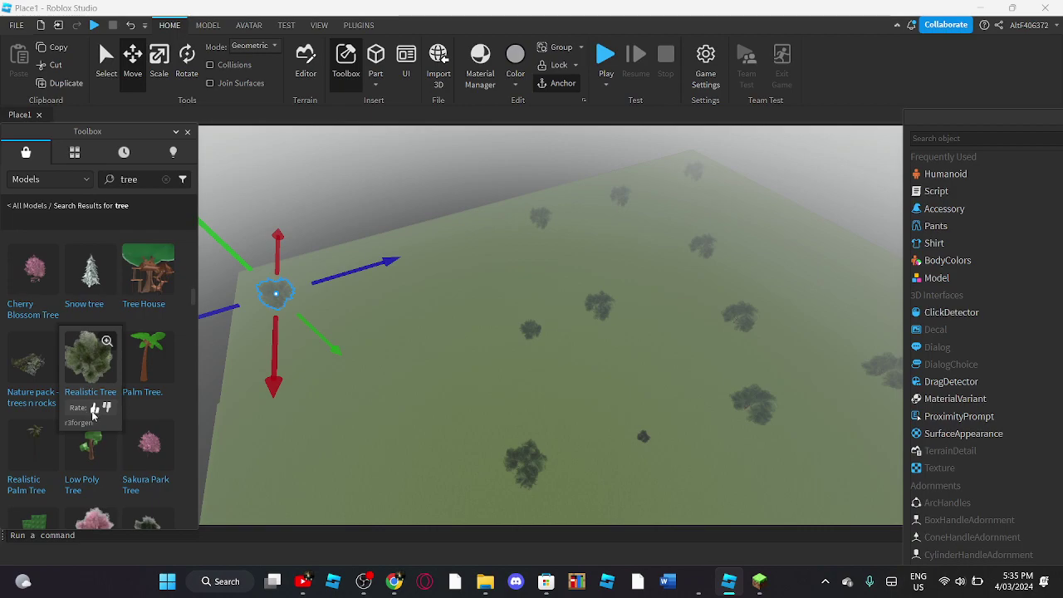
pyautogui.click(95, 383)
pyautogui.moveTo(401, 336); pyautogui.dragTo(599, 415, button='right')
pyautogui.scroll(-3, 402, 339)
pyautogui.click(600, 321)
pyautogui.click(88, 412)
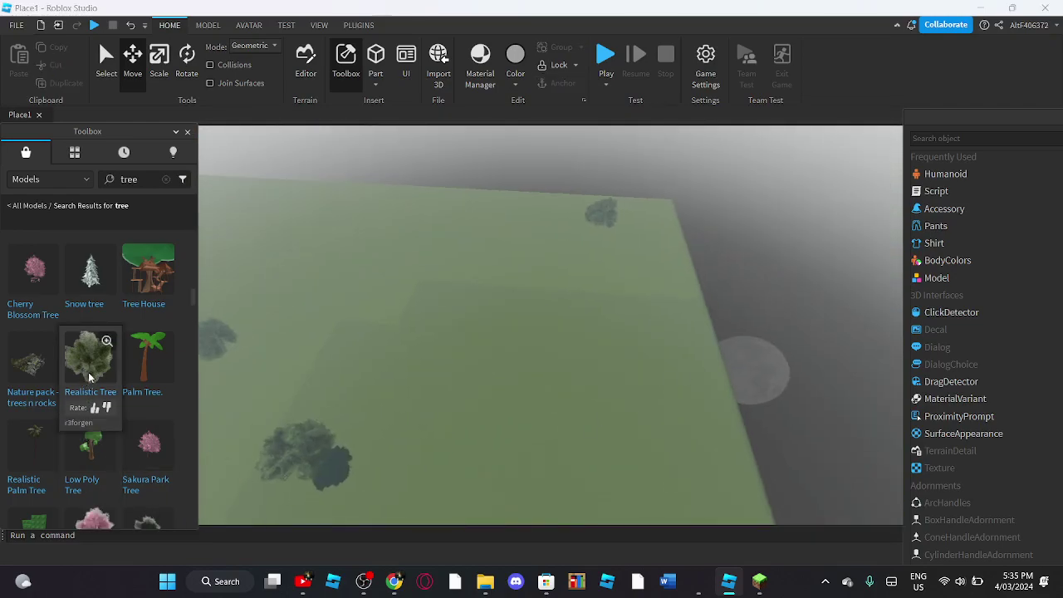
pyautogui.rightClick(541, 373)
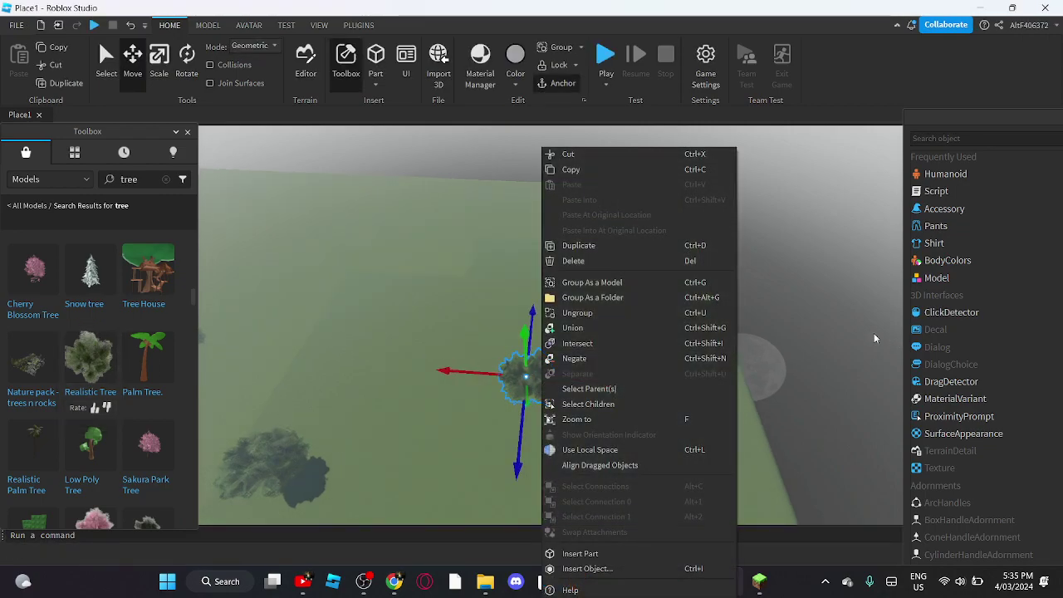
pyautogui.click(885, 336)
pyautogui.moveTo(748, 334); pyautogui.dragTo(770, 327, button='right')
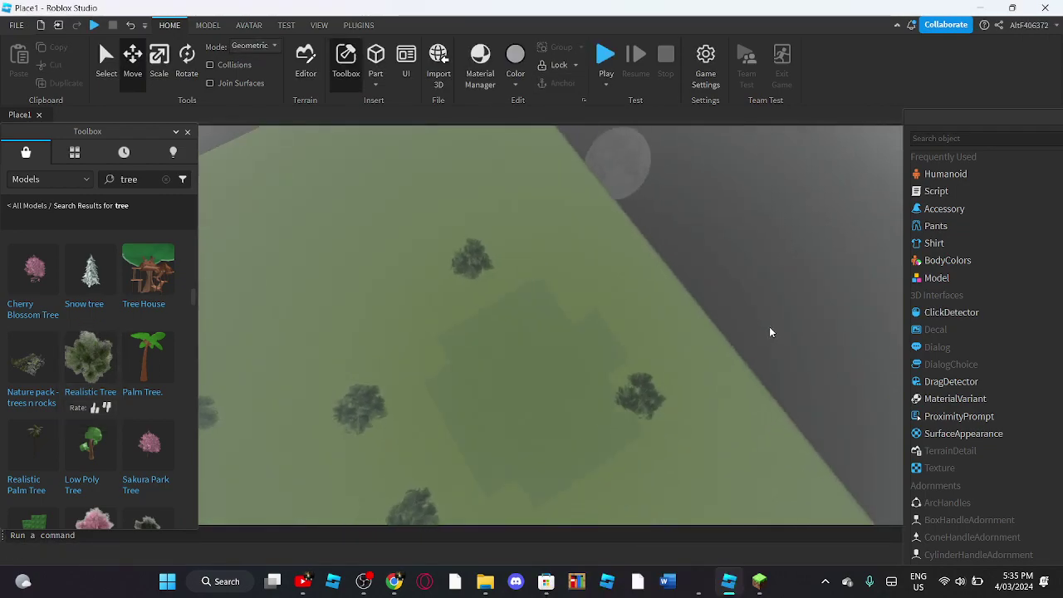
# - Place the Realistic Tree listed beside Animated Tree in a central gap and an Animated Tree toward the far edge of the grass
pyautogui.scroll(-3, 121, 380)
pyautogui.scroll(-3, 155, 381)
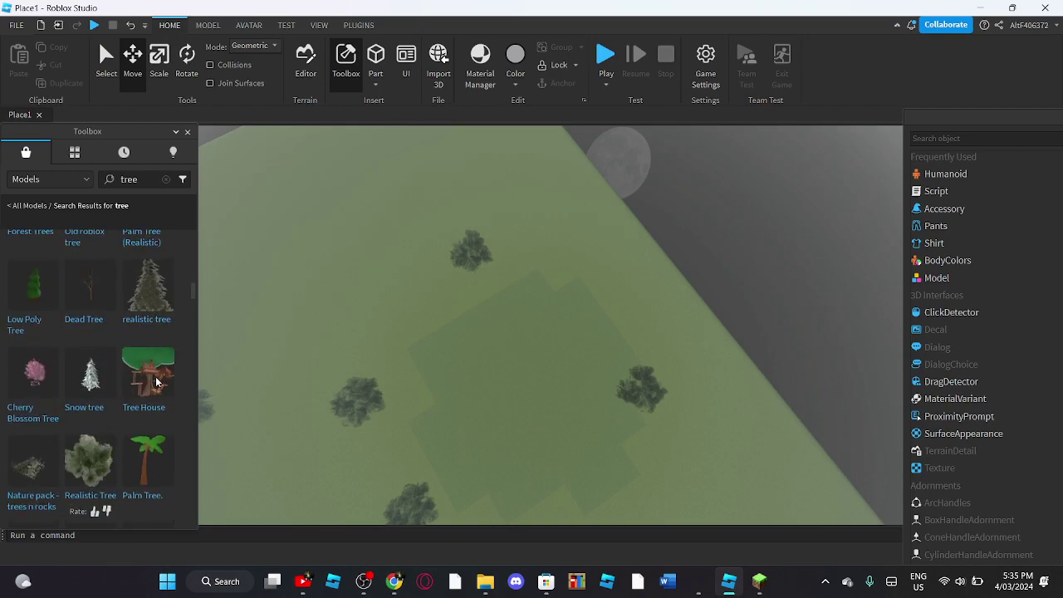
pyautogui.moveTo(490, 420); pyautogui.dragTo(476, 420, button='right')
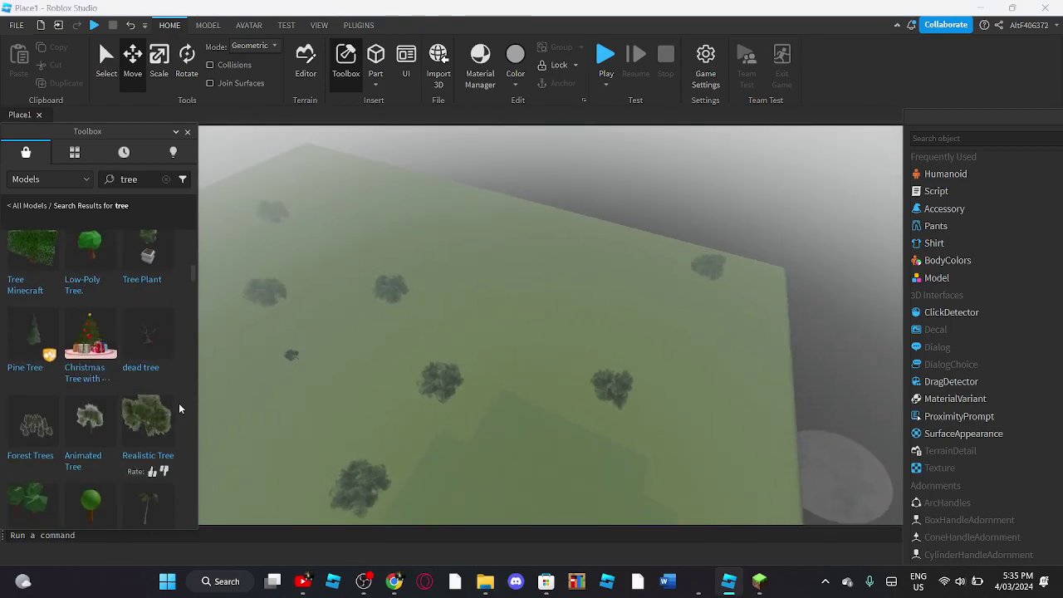
pyautogui.moveTo(328, 345); pyautogui.dragTo(517, 320)
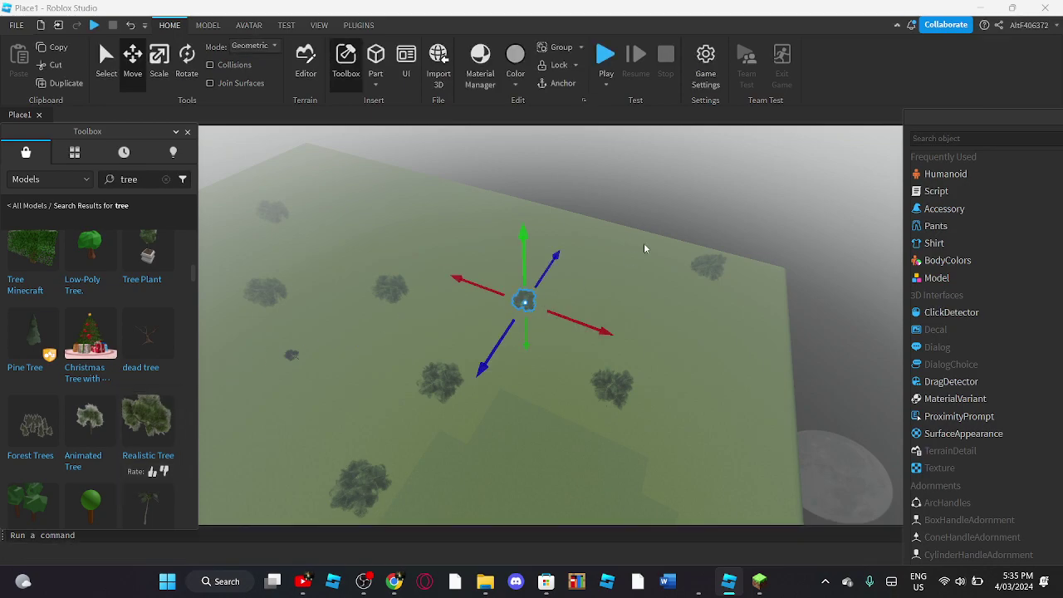
pyautogui.moveTo(90, 419); pyautogui.dragTo(383, 215)
pyautogui.click(457, 237)
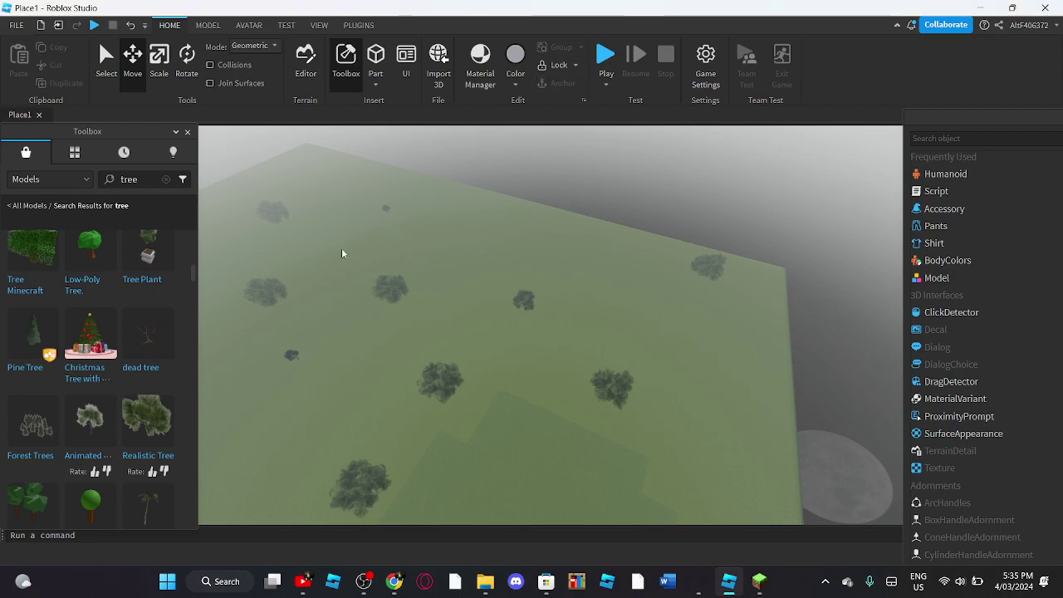
# - Fill open areas of the grass with more realistic trees, including another Realistic Tree listed beside Palm Tree
pyautogui.scroll(-3, 118, 435)
pyautogui.moveTo(116, 445); pyautogui.dragTo(683, 480)
pyautogui.click(829, 304)
pyautogui.moveTo(796, 287)
pyautogui.mouseDown(button='right')
pyautogui.moveTo(787, 288)
pyautogui.moveTo(801, 287)
pyautogui.mouseUp(button='right')
pyautogui.scroll(5, 796, 285)
pyautogui.press('w')
pyautogui.press('w')
pyautogui.scroll(-5, 117, 395)
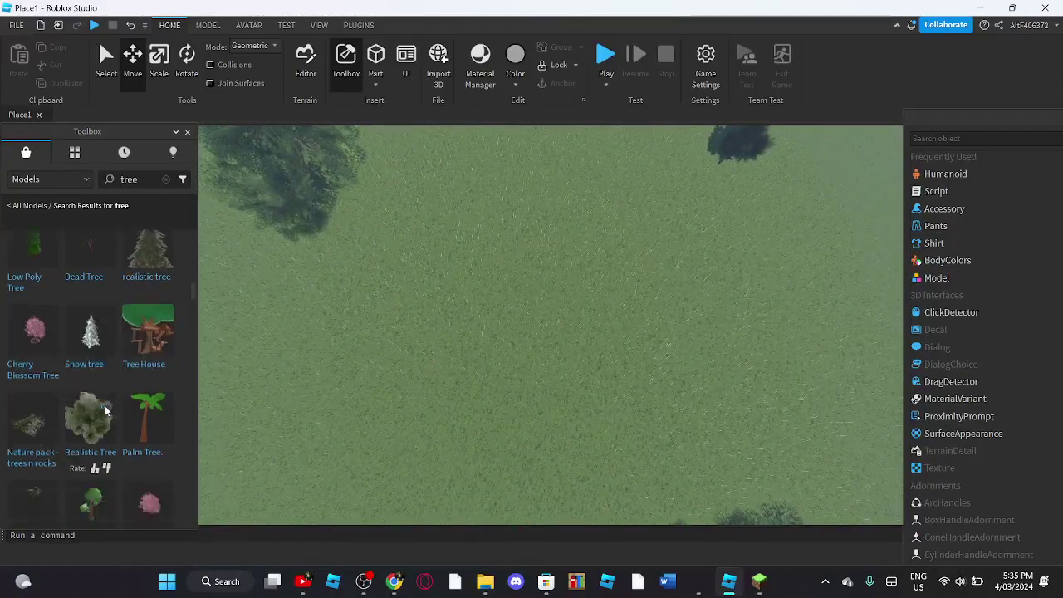
pyautogui.moveTo(81, 265); pyautogui.dragTo(473, 360)
pyautogui.moveTo(586, 330); pyautogui.dragTo(689, 169, button='right')
pyautogui.scroll(-2, 681, 173)
pyautogui.moveTo(592, 225); pyautogui.dragTo(607, 204, button='right')
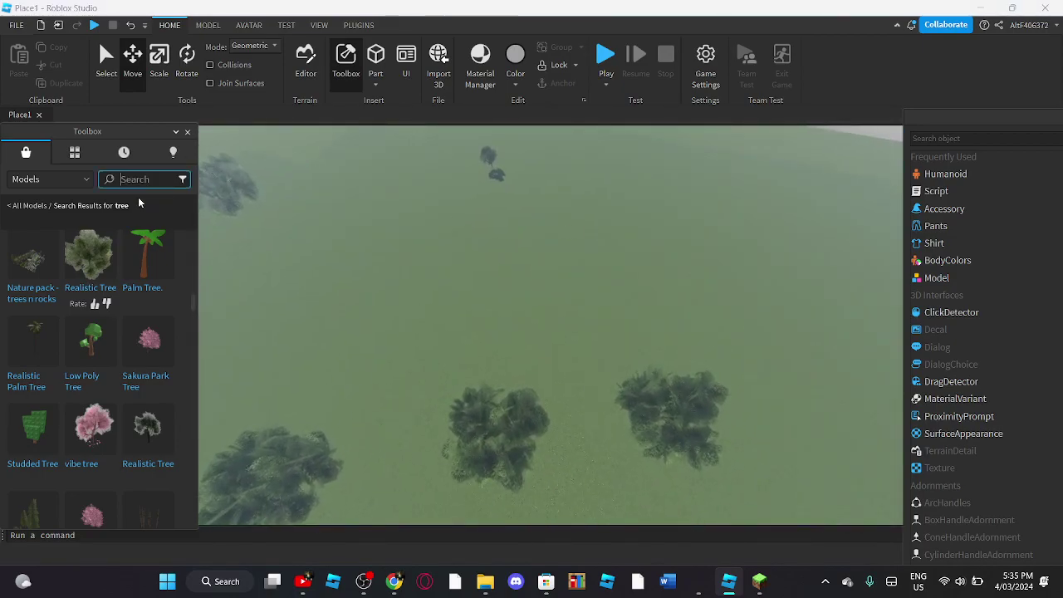
# - Search the Toolbox models for "village" and look through the houses and village sets
pyautogui.write('village')
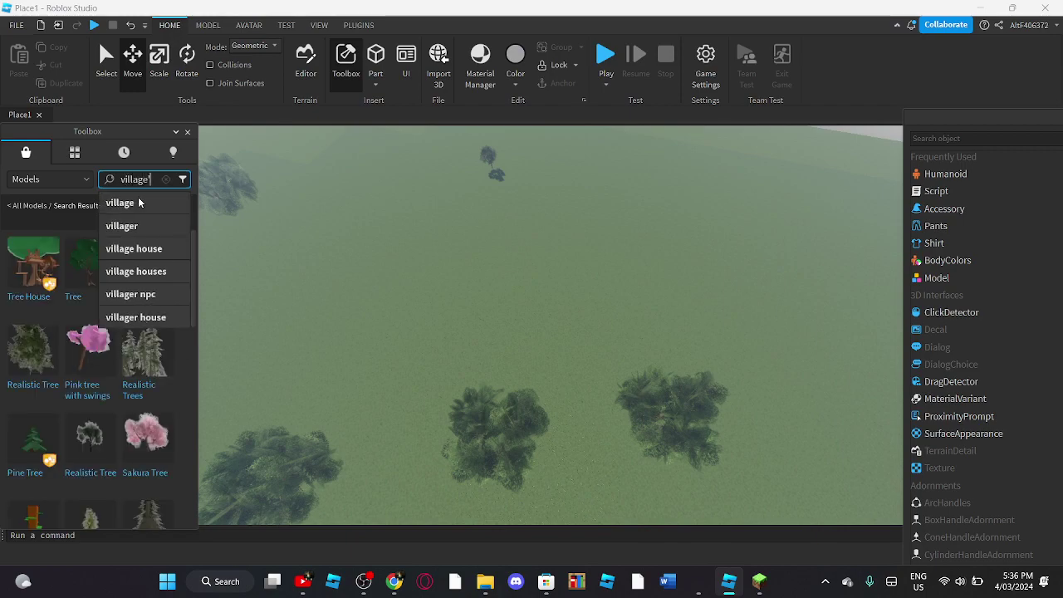
pyautogui.click(138, 203)
pyautogui.moveTo(531, 174); pyautogui.dragTo(525, 178, button='right')
pyautogui.press('w')
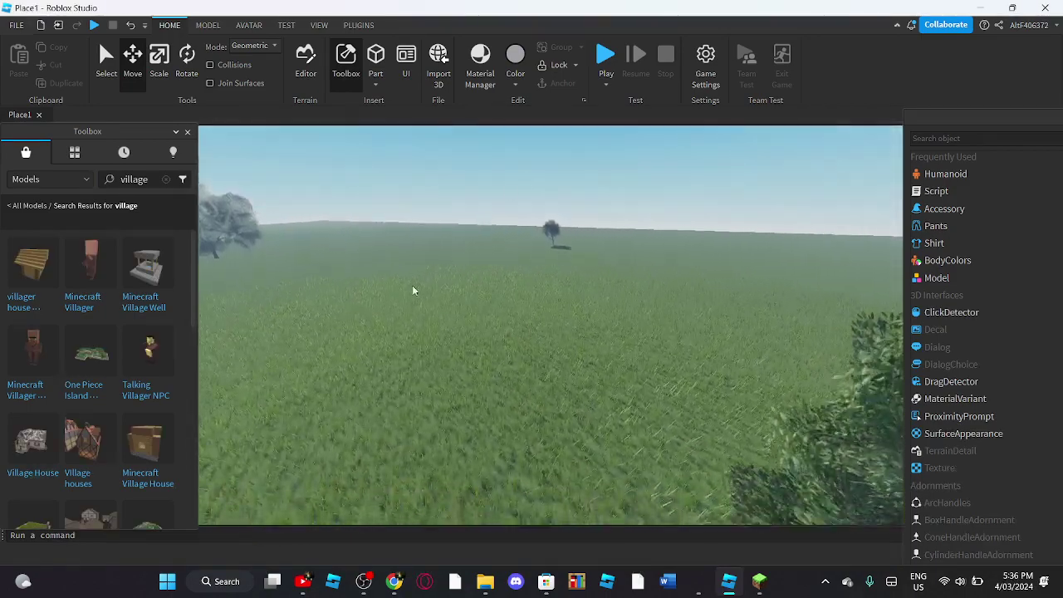
pyautogui.scroll(-5, 147, 374)
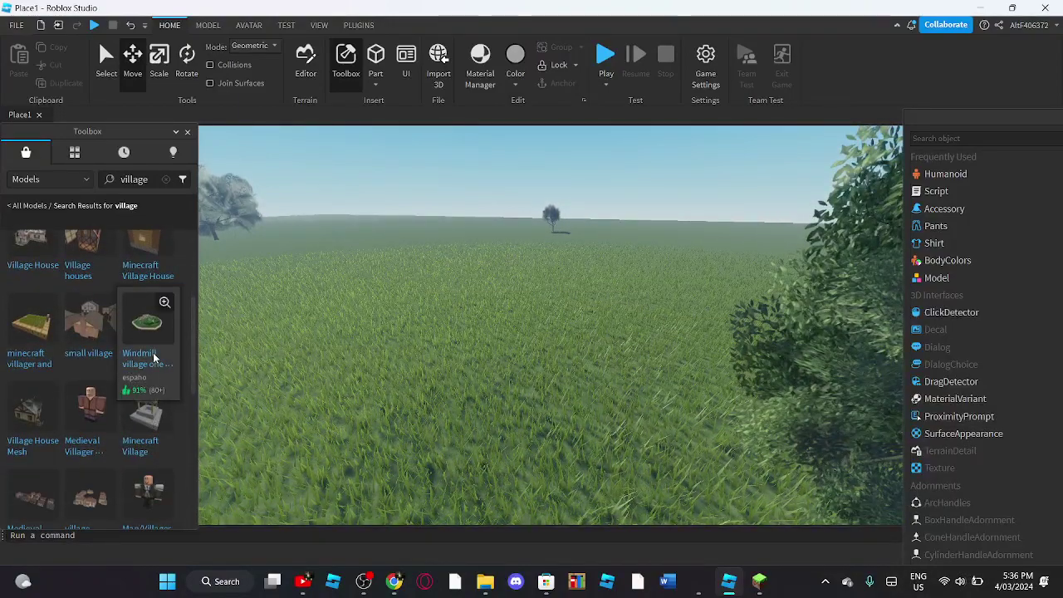
pyautogui.scroll(-10, 150, 359)
pyautogui.moveTo(136, 367)
pyautogui.scroll(-5, 164, 359)
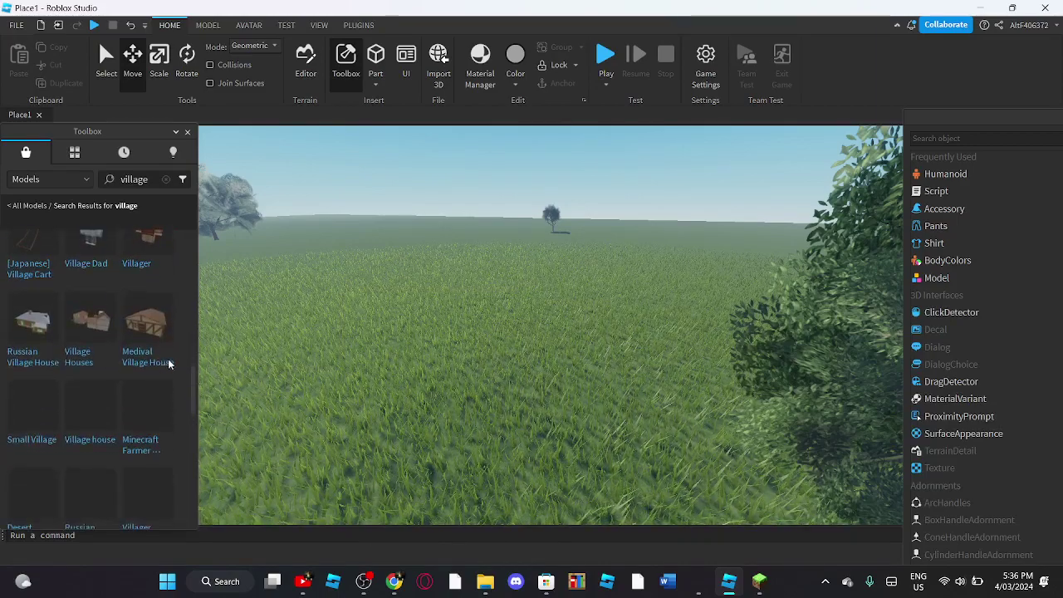
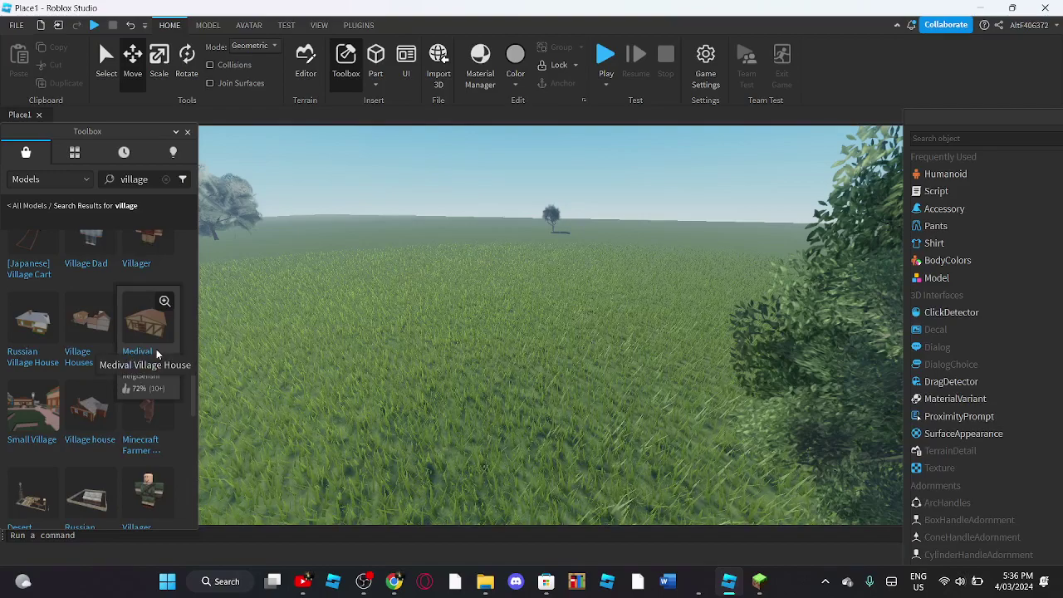
pyautogui.scroll(-5, 169, 359)
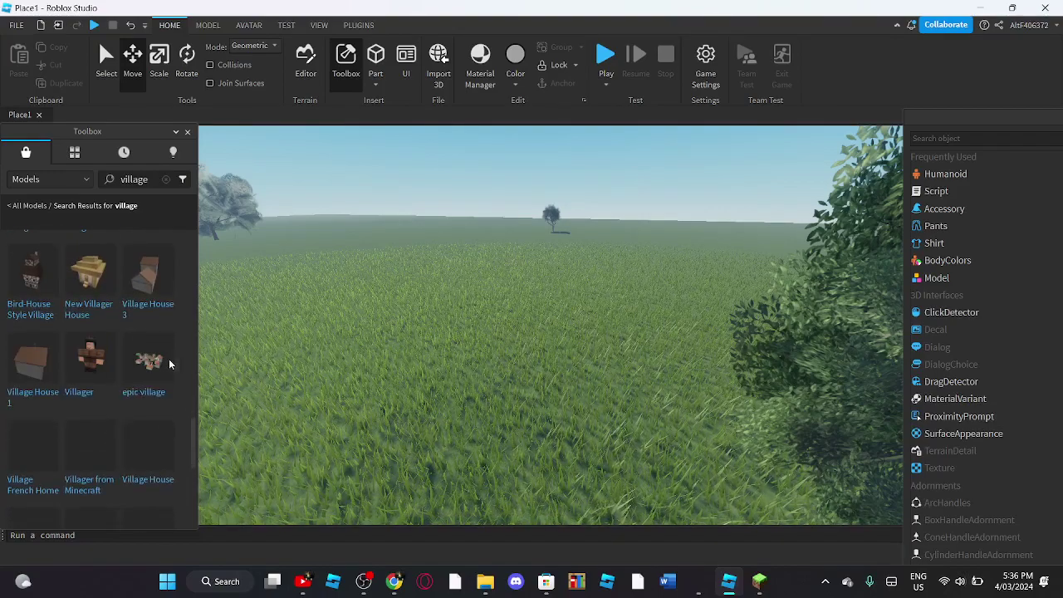
pyautogui.scroll(-3, 169, 353)
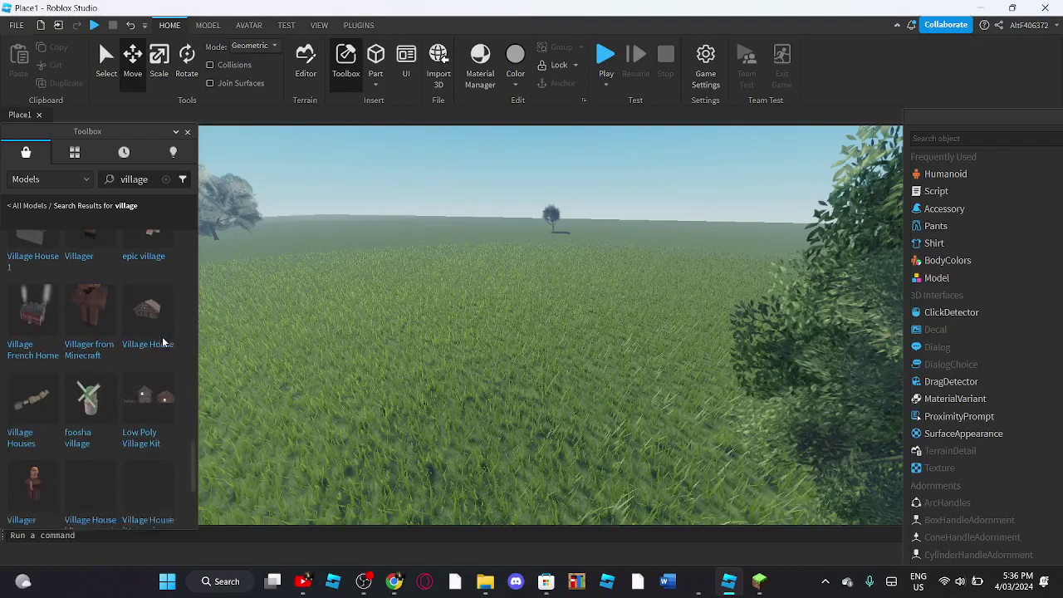
pyautogui.scroll(-4, 158, 349)
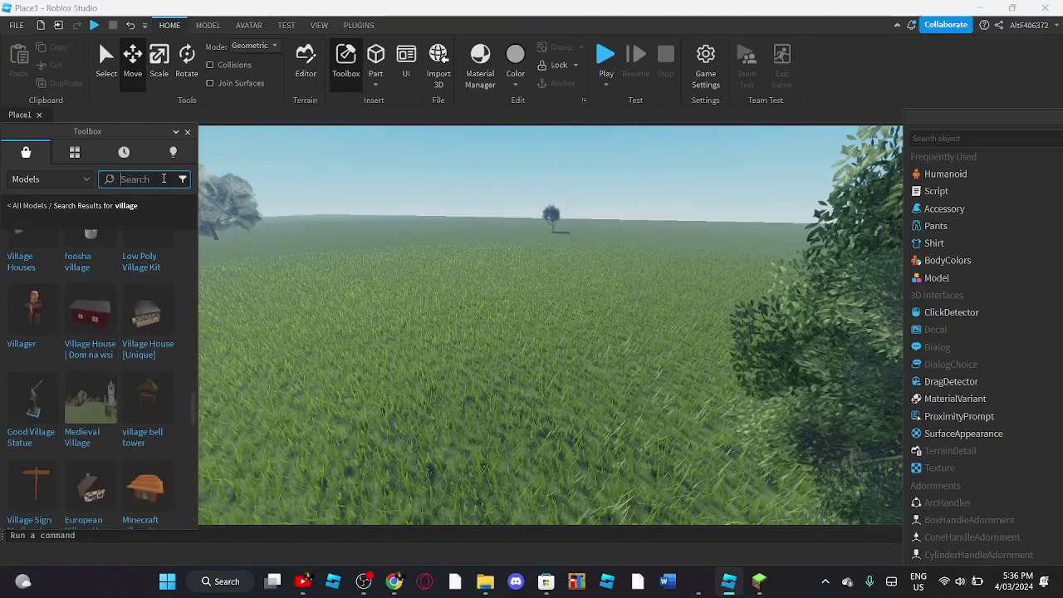
# - Search the Toolbox models for "town" and look through the first results
pyautogui.click(166, 180)
pyautogui.write('r')
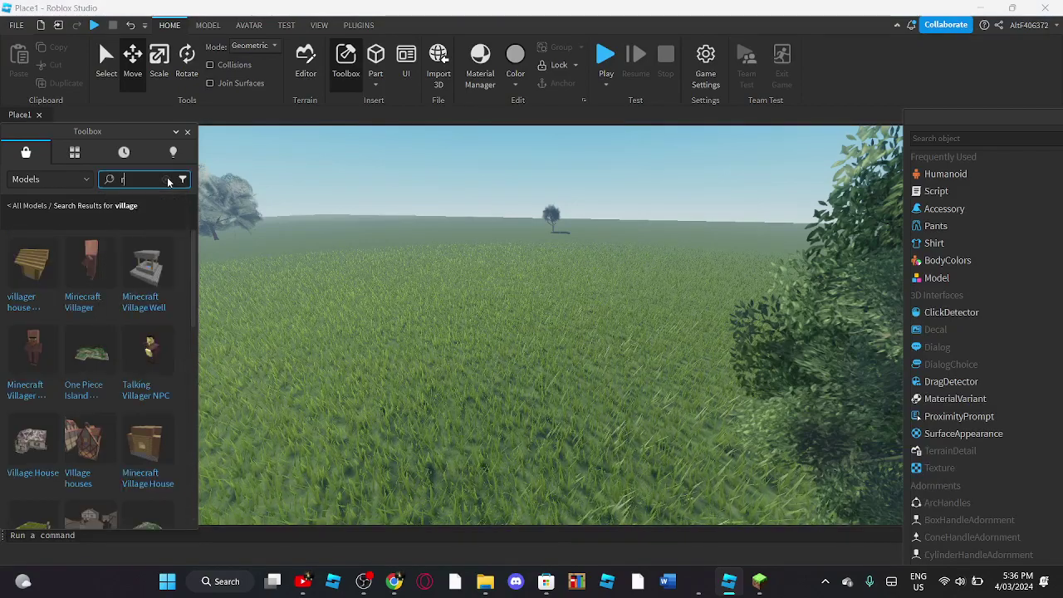
pyautogui.write('town')
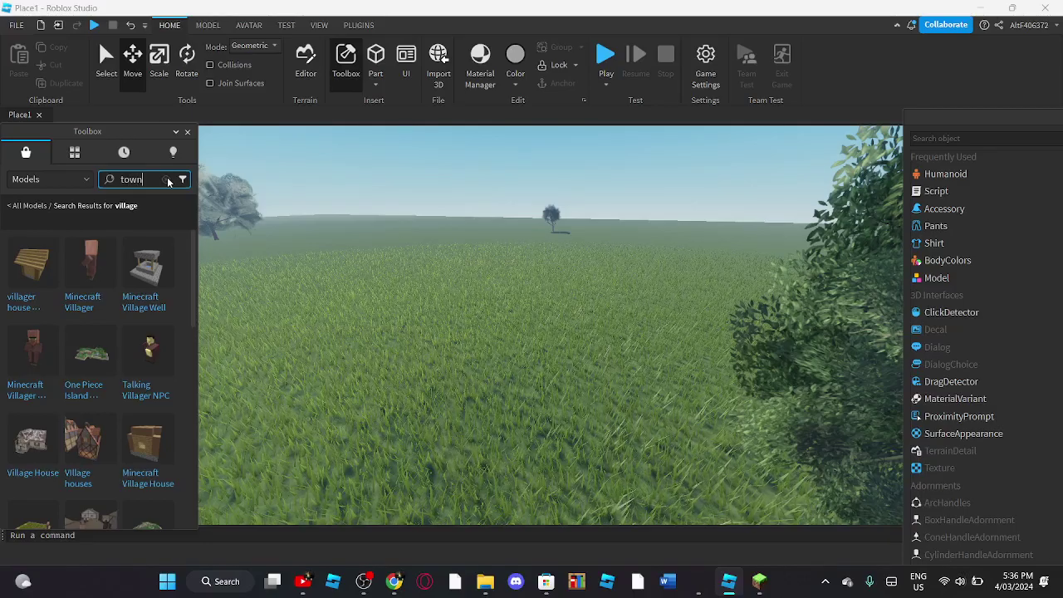
pyautogui.press('Return')
pyautogui.moveTo(514, 282); pyautogui.dragTo(387, 324, button='right')
pyautogui.scroll(-2, 149, 393)
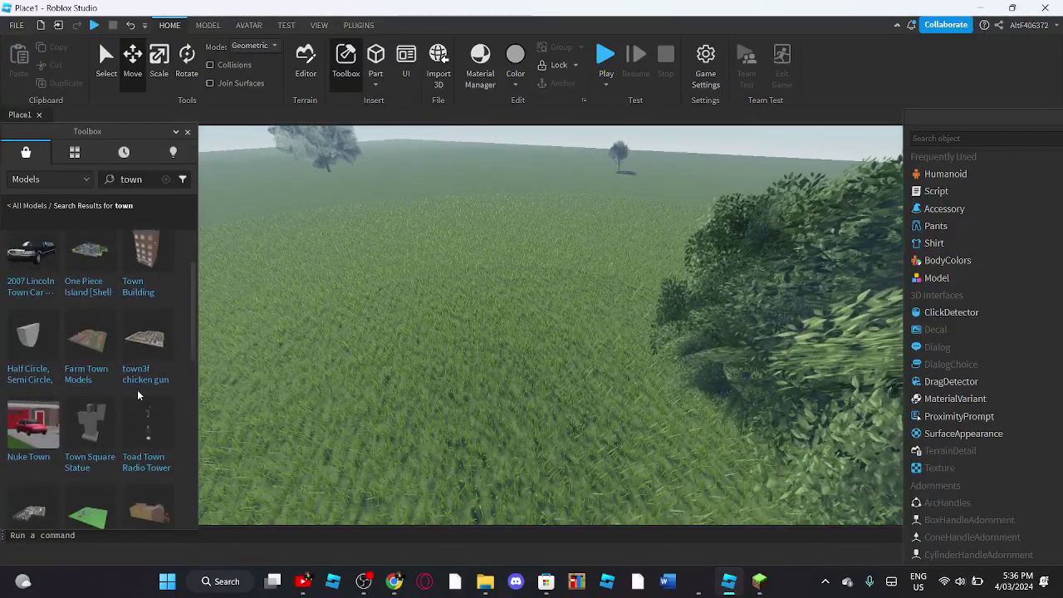
pyautogui.scroll(2, 58, 276)
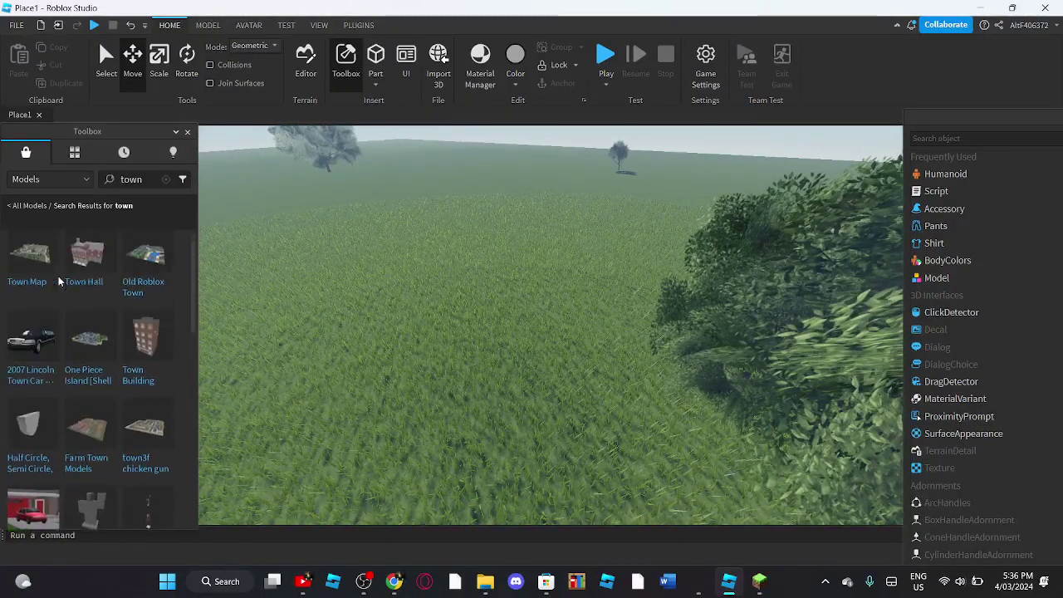
pyautogui.scroll(1, 58, 276)
# - Try out the Town Map model on the grass among the trees and delete it
pyautogui.moveTo(33, 270); pyautogui.dragTo(521, 300)
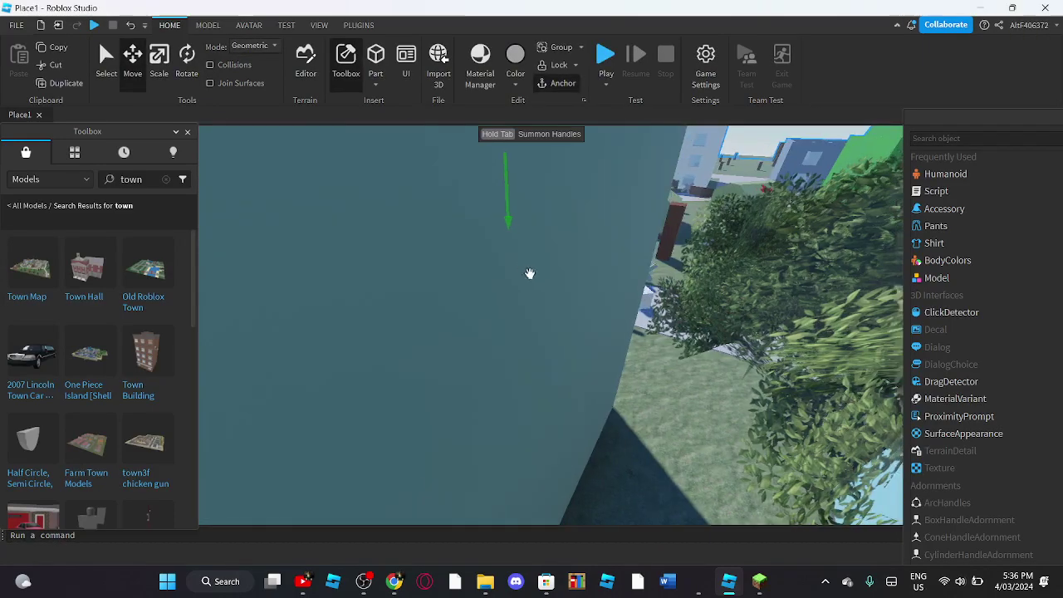
pyautogui.scroll(-4, 524, 266)
pyautogui.moveTo(529, 275); pyautogui.dragTo(524, 266, button='right')
pyautogui.rightClick(598, 165)
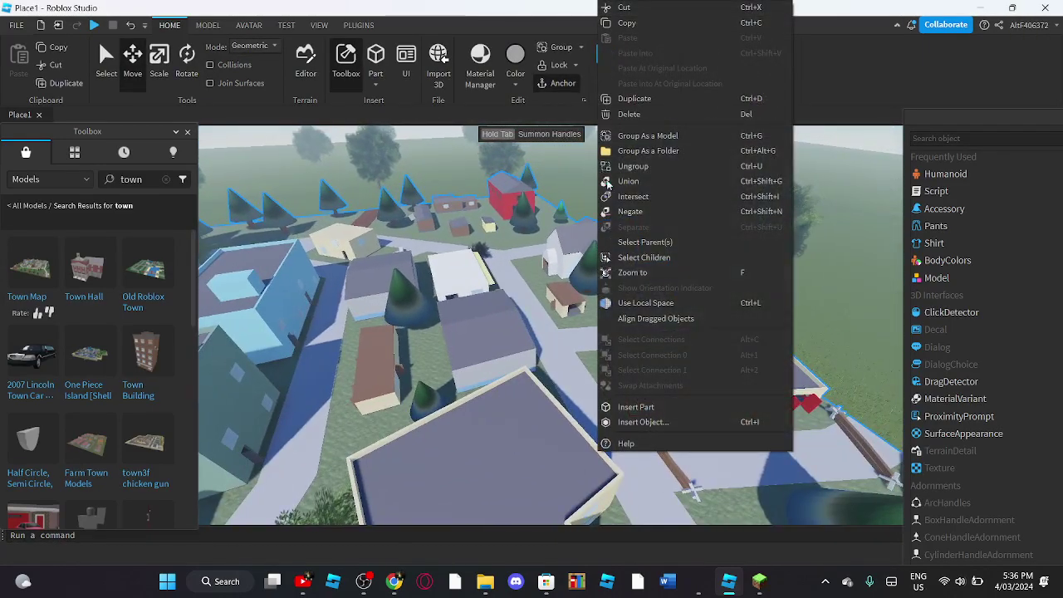
pyautogui.click(624, 114)
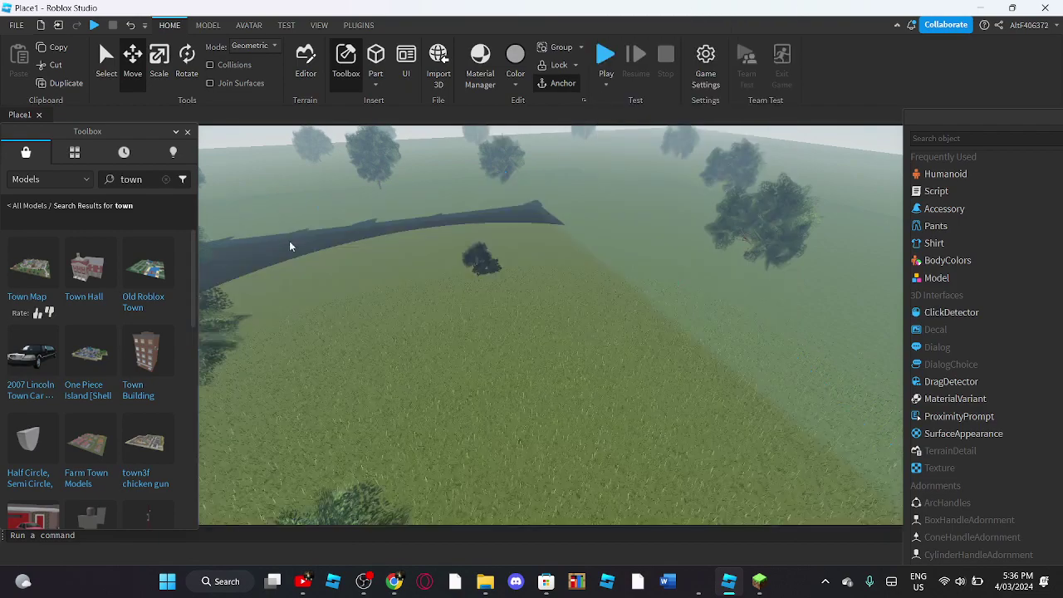
# - Search the Toolbox models for "house" and look through the available houses
pyautogui.click(168, 180)
pyautogui.write('h')
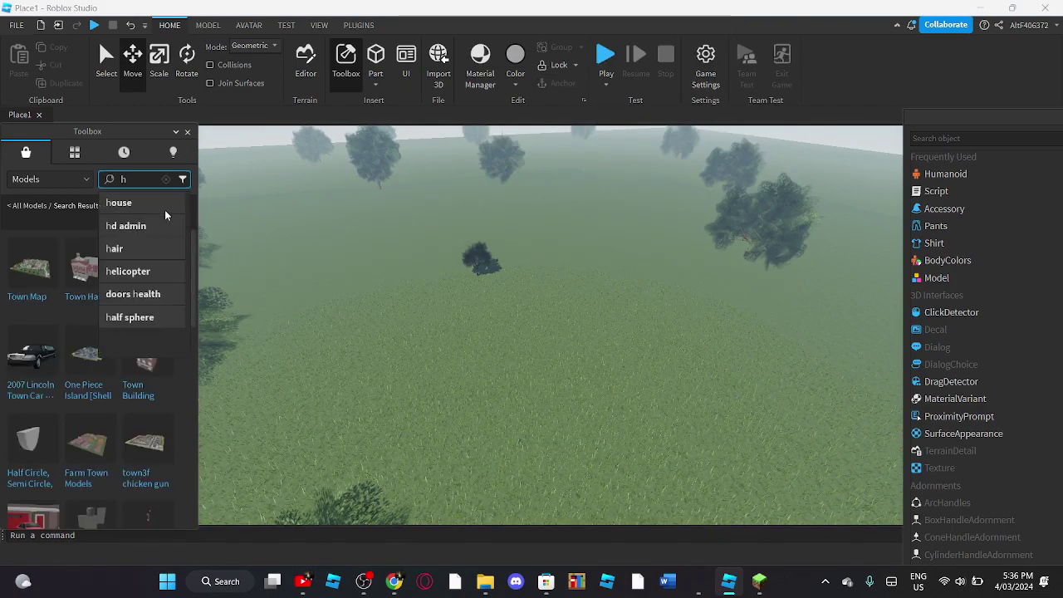
pyautogui.write('ouse')
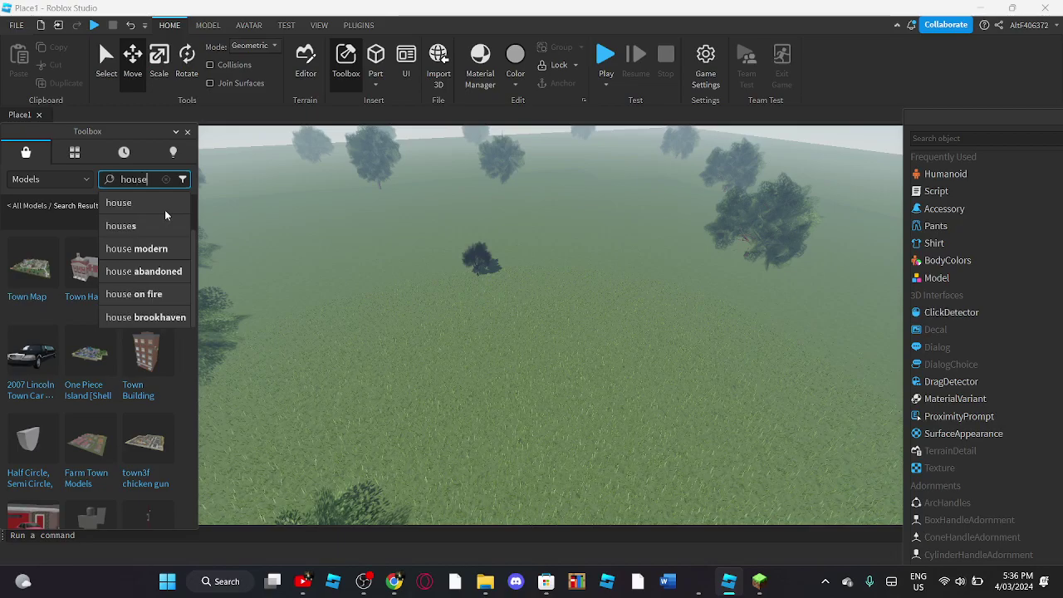
pyautogui.press('Return')
pyautogui.moveTo(236, 234)
pyautogui.mouseDown(button='right')
pyautogui.moveTo(294, 191)
pyautogui.moveTo(248, 234)
pyautogui.mouseUp(button='right')
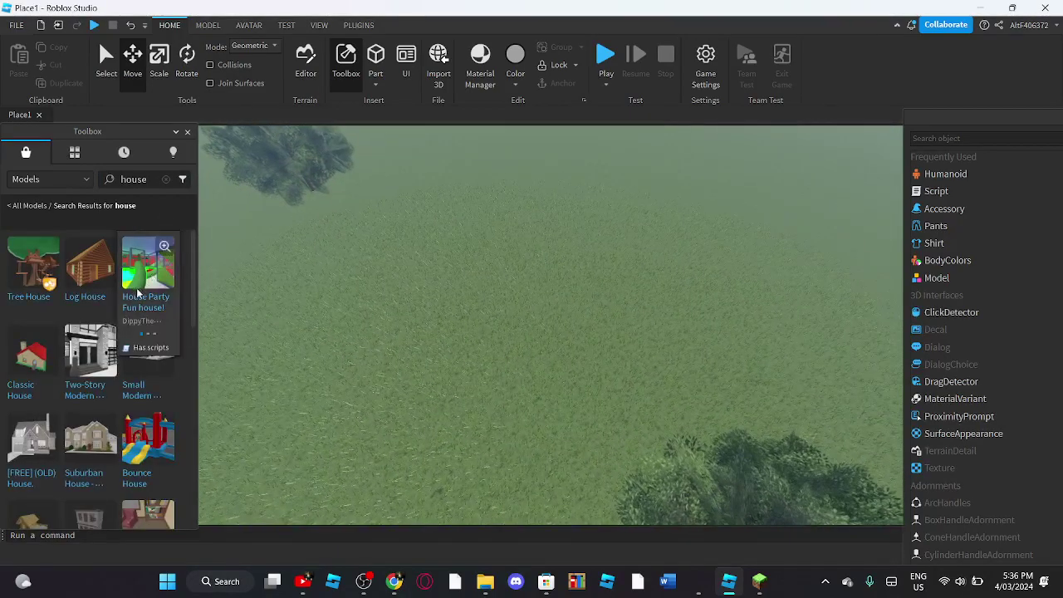
pyautogui.scroll(-5, 153, 359)
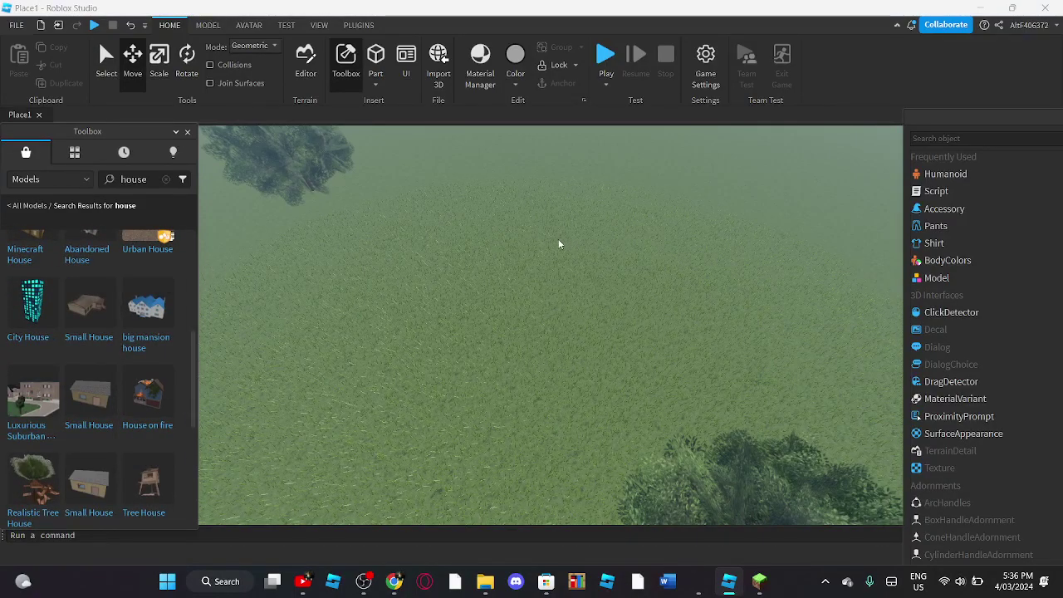
# - Insert the Small House model listed between City House and big mansion house onto the open grass
pyautogui.click(91, 309)
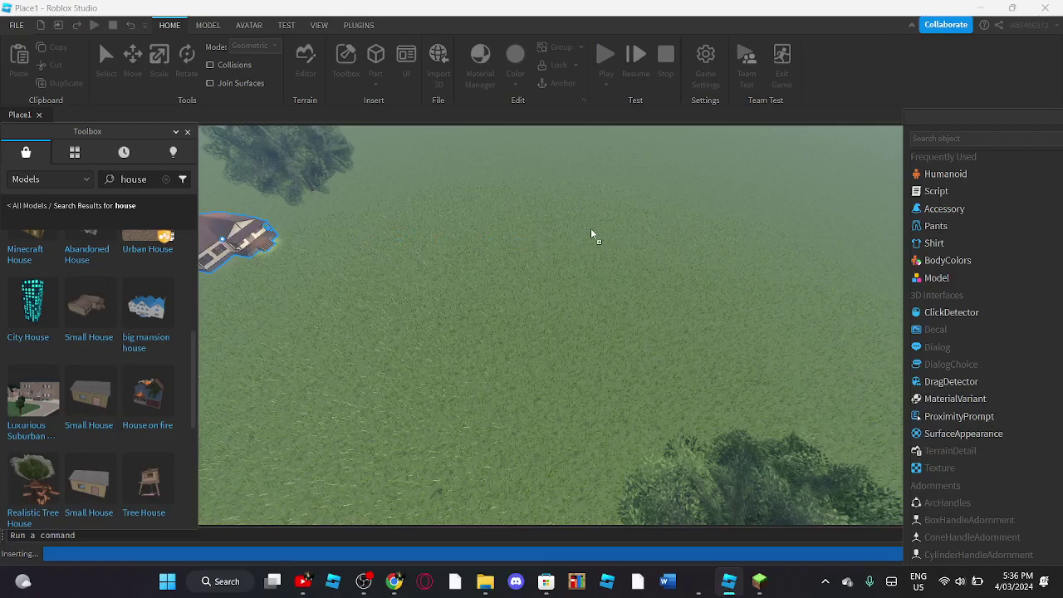
pyautogui.moveTo(592, 234); pyautogui.dragTo(601, 245)
pyautogui.moveTo(606, 239); pyautogui.dragTo(658, 202, button='right')
pyautogui.click(659, 205)
pyautogui.scroll(-2, 657, 200)
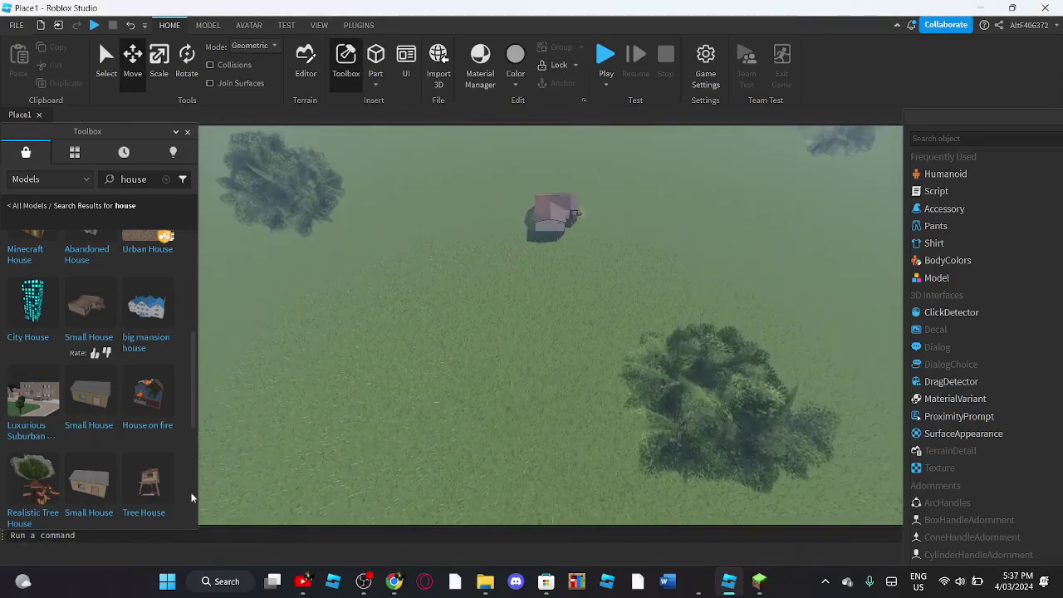
# - Insert the Suburban House model beside the small house and rotate it to turn its driveway the other way
pyautogui.scroll(-2, 140, 349)
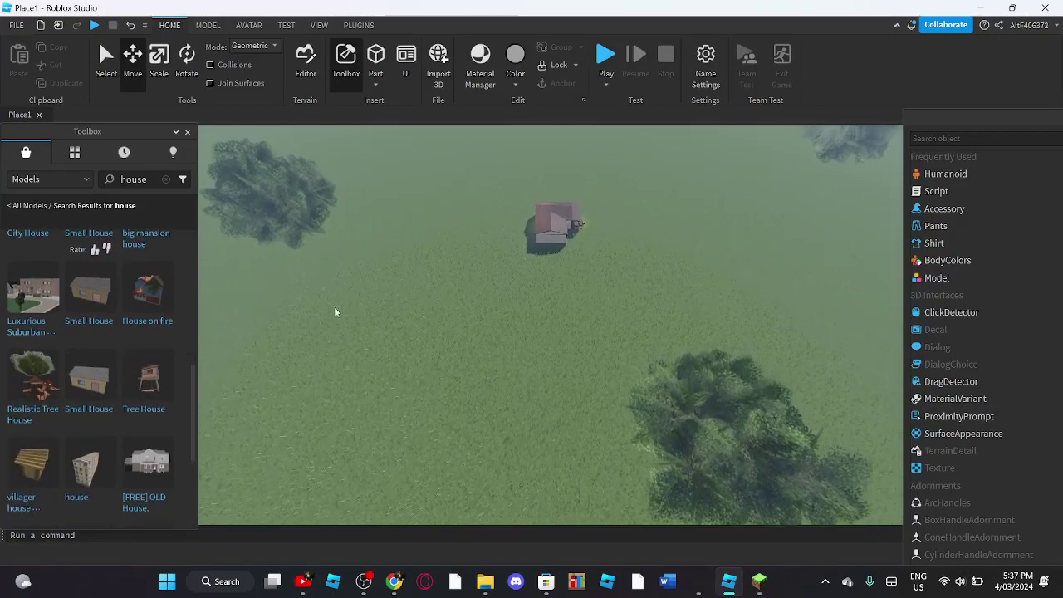
pyautogui.moveTo(328, 316); pyautogui.dragTo(379, 287, button='right')
pyautogui.scroll(5, 135, 370)
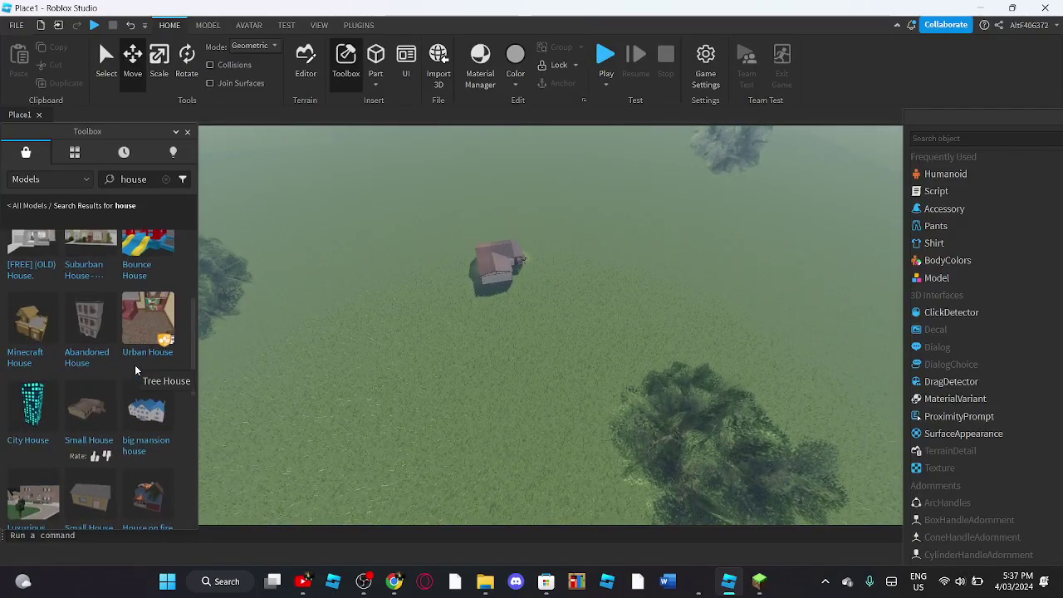
pyautogui.scroll(-2, 134, 370)
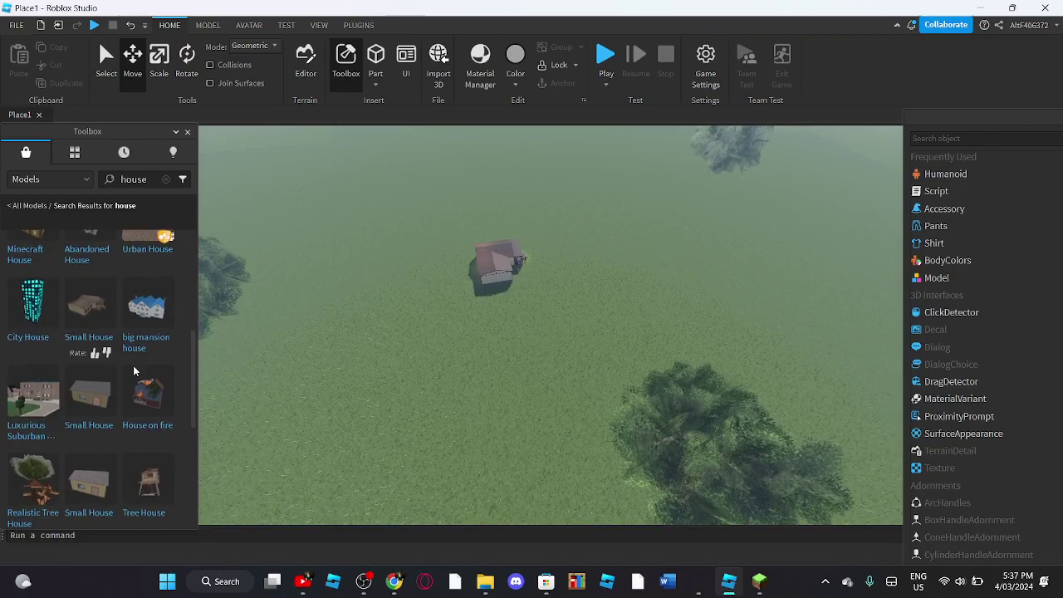
pyautogui.scroll(5, 133, 371)
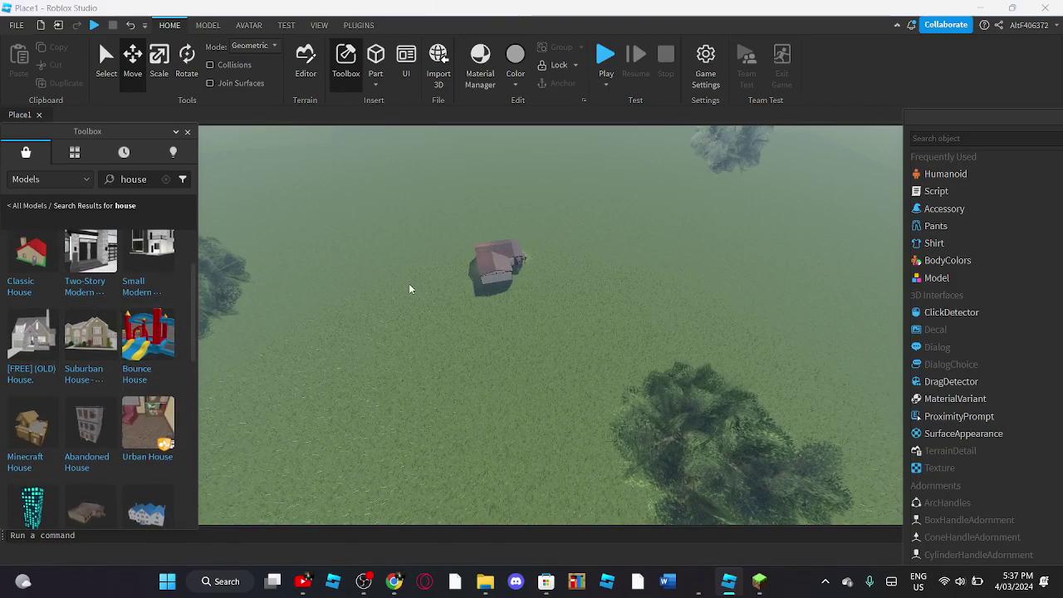
pyautogui.moveTo(72, 374)
pyautogui.click(87, 352)
pyautogui.moveTo(571, 270); pyautogui.dragTo(123, 331)
pyautogui.moveTo(418, 344); pyautogui.dragTo(482, 332, button='right')
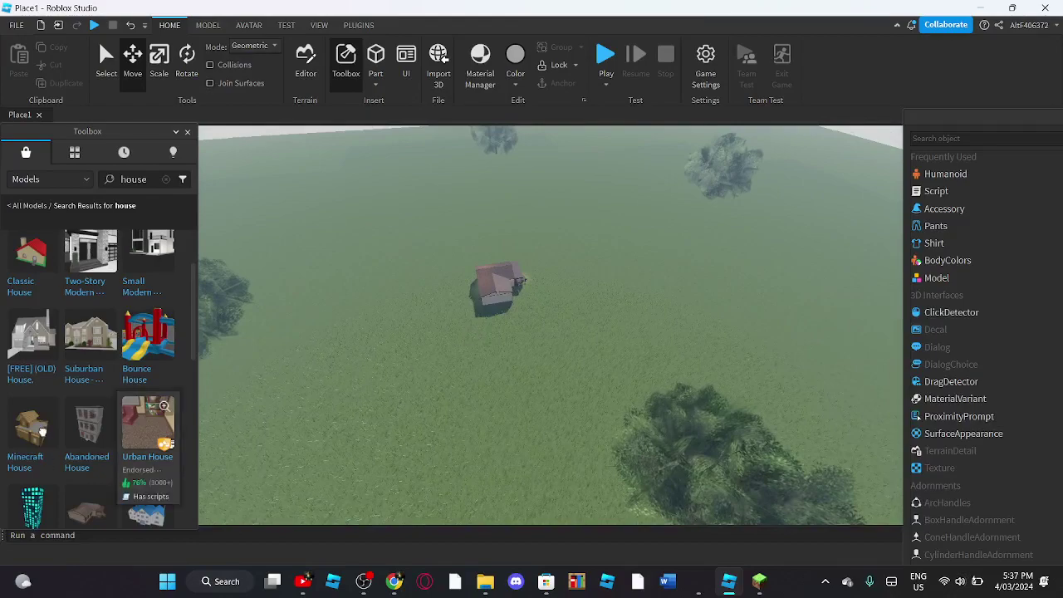
pyautogui.moveTo(85, 340)
pyautogui.moveTo(207, 343); pyautogui.dragTo(609, 285)
pyautogui.moveTo(632, 260); pyautogui.dragTo(672, 237, button='right')
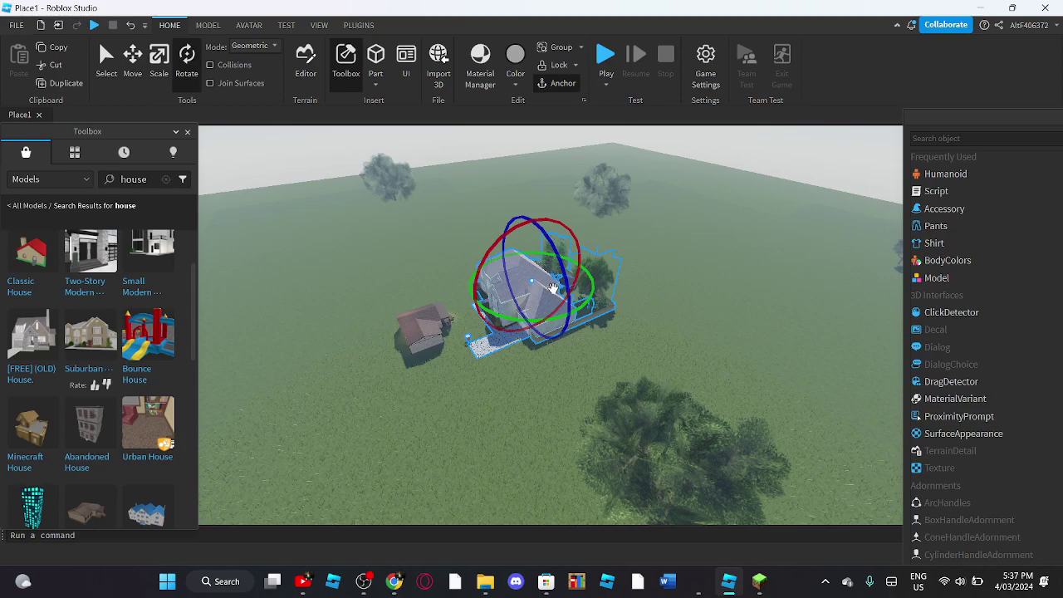
pyautogui.moveTo(569, 308); pyautogui.dragTo(456, 312)
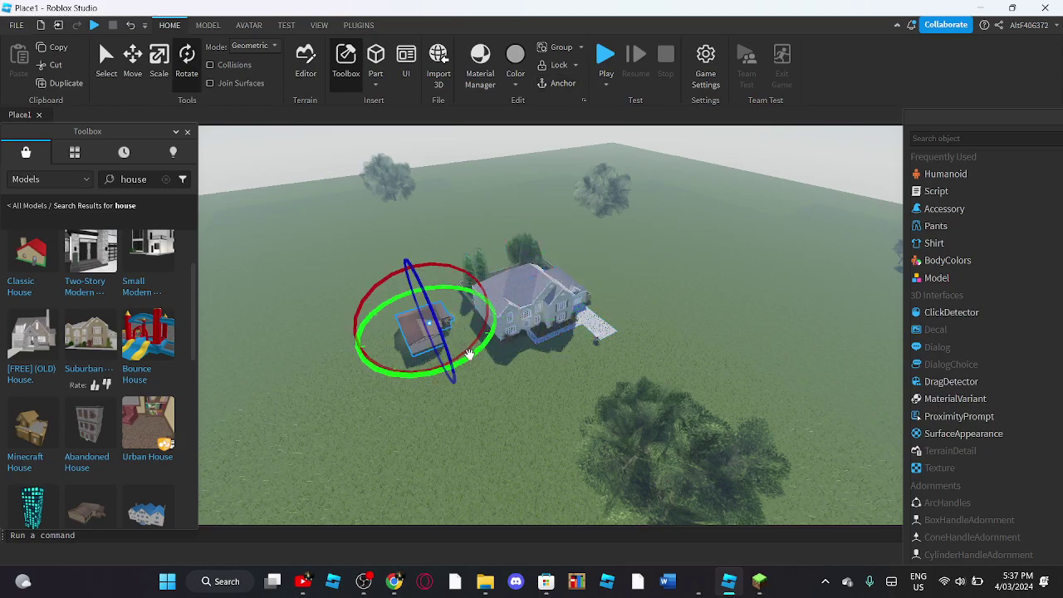
# - Rotate the small house about its vertical axis so its porch faces the same way as the suburban house
pyautogui.moveTo(261, 319); pyautogui.dragTo(266, 321)
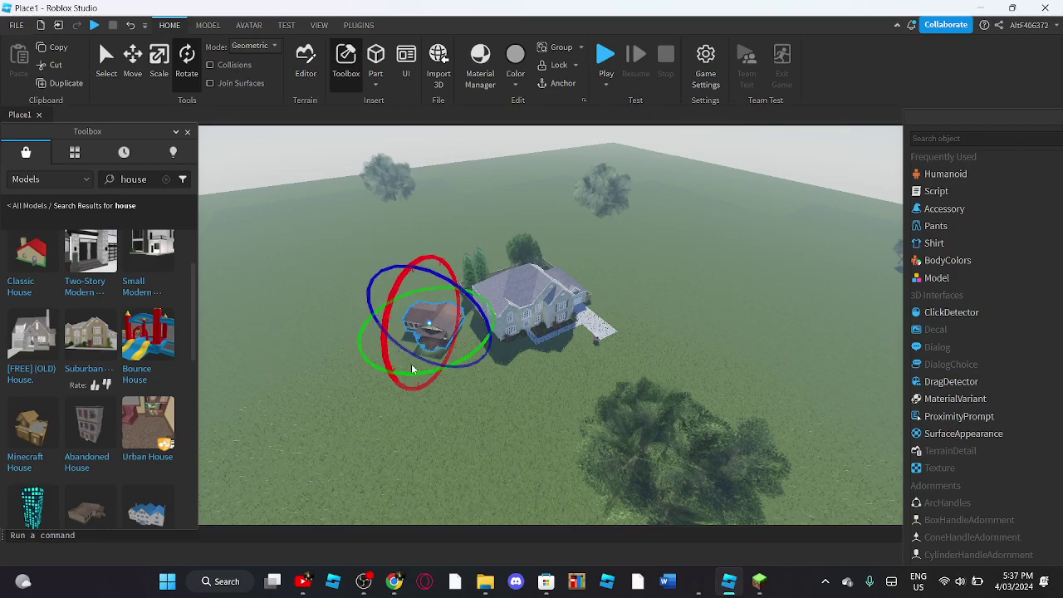
pyautogui.moveTo(435, 370); pyautogui.dragTo(439, 371)
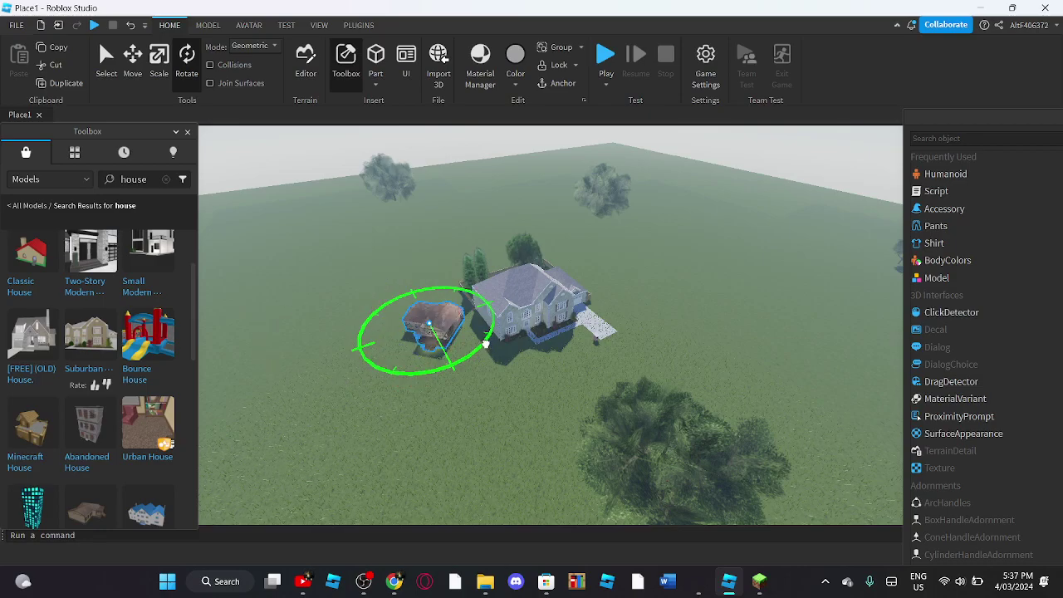
pyautogui.moveTo(545, 272); pyautogui.dragTo(545, 271)
pyautogui.click(810, 200)
pyautogui.moveTo(739, 246); pyautogui.dragTo(739, 246, button='right')
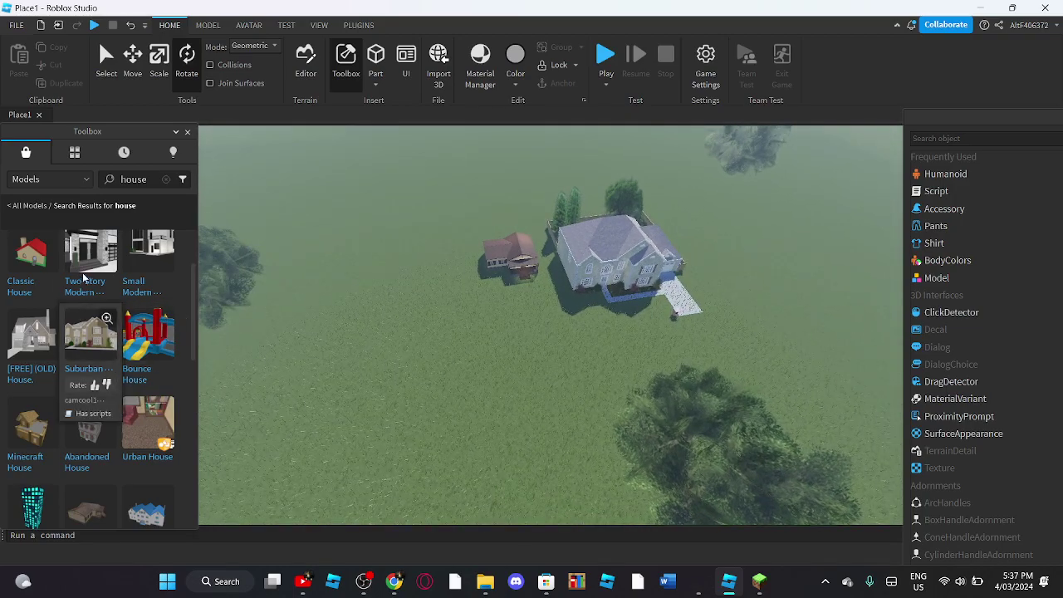
# - Insert the Two-Story Modern house model on the free side of the small house
pyautogui.moveTo(116, 257); pyautogui.dragTo(449, 277)
pyautogui.moveTo(497, 205); pyautogui.dragTo(497, 205, button='right')
pyautogui.click(576, 190)
pyautogui.moveTo(576, 190); pyautogui.dragTo(578, 190, button='right')
pyautogui.scroll(-5, 577, 190)
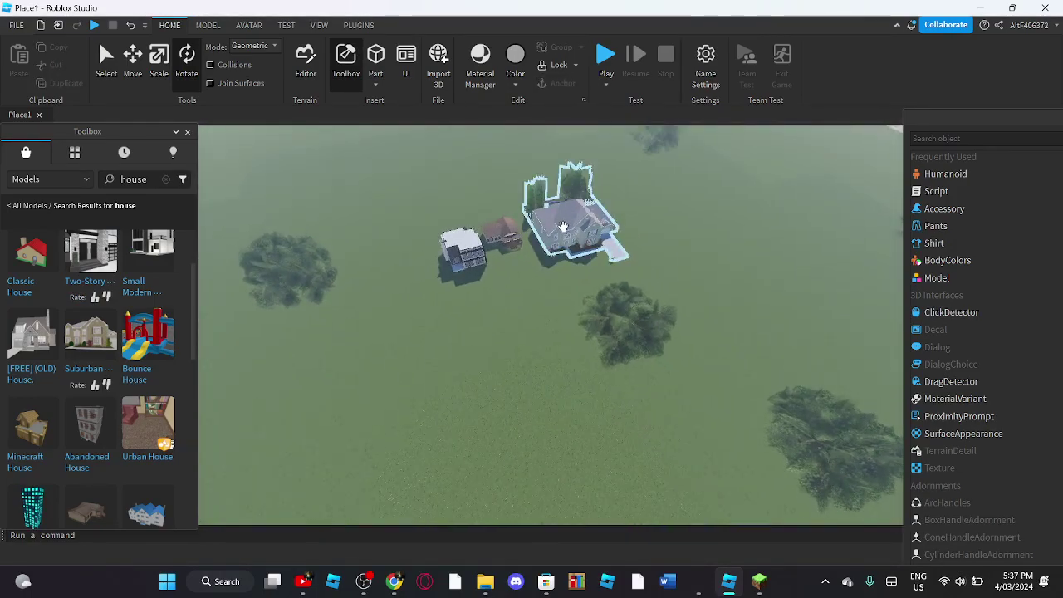
# - Insert the Small House model listed beside Tree House at the end of the row, next to the two-story house
pyautogui.scroll(-5, 145, 424)
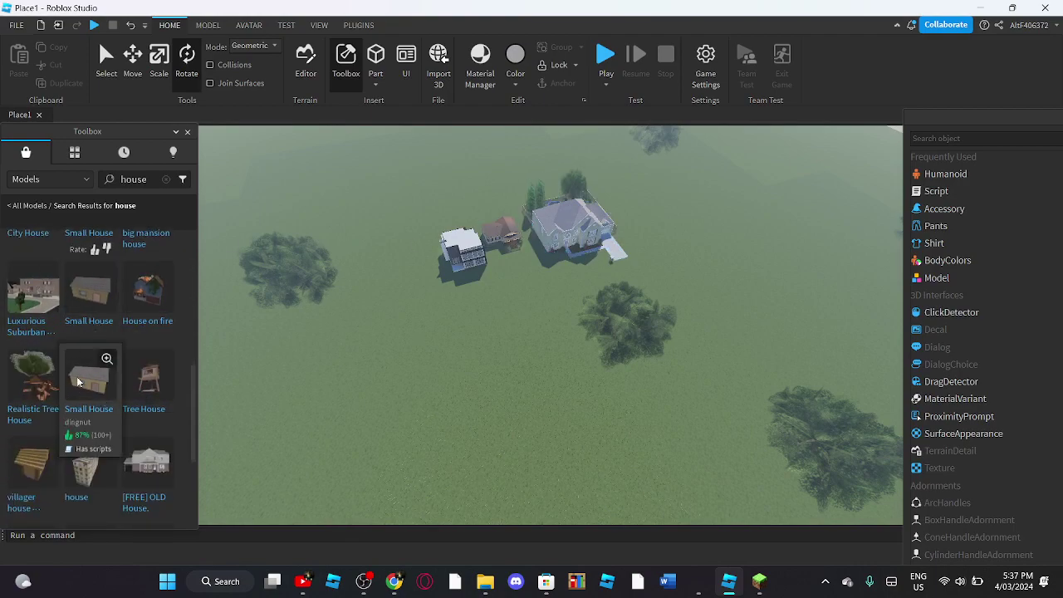
pyautogui.moveTo(382, 355); pyautogui.dragTo(400, 264)
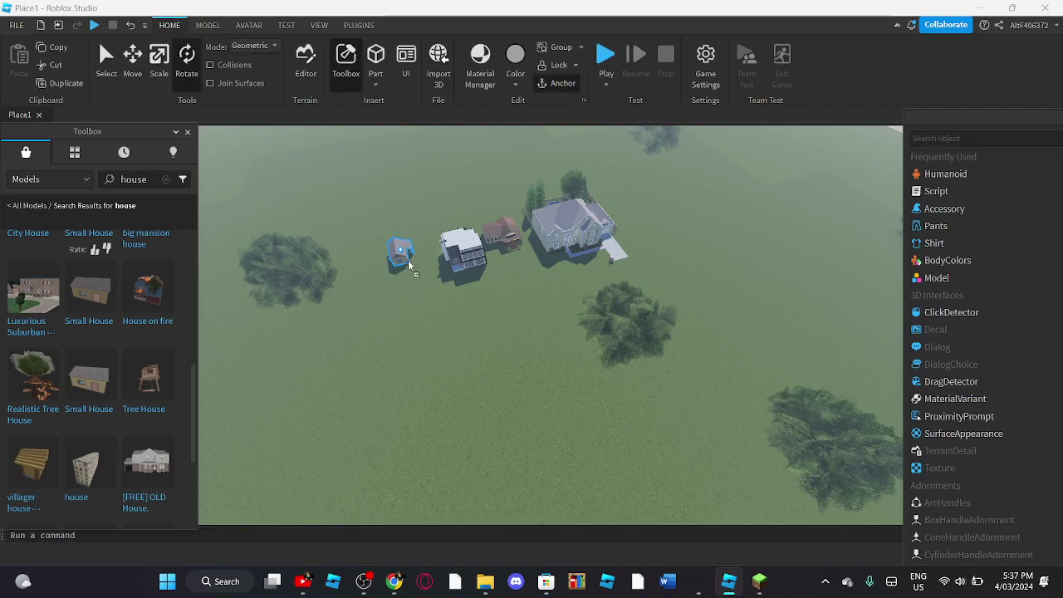
pyautogui.click(674, 219)
pyautogui.moveTo(674, 219); pyautogui.dragTo(615, 219, button='right')
pyautogui.scroll(2, 631, 235)
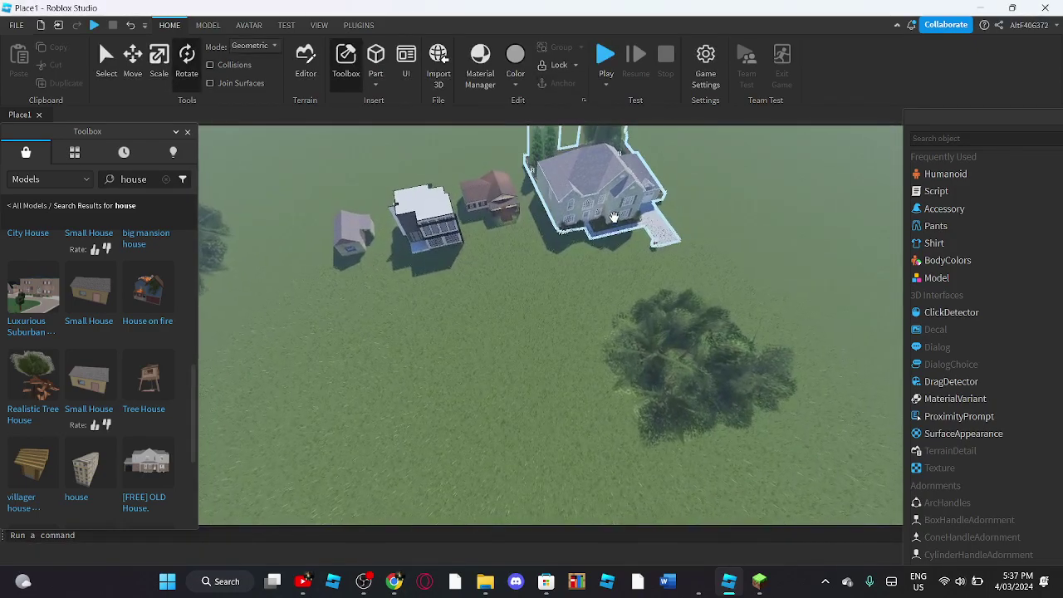
pyautogui.scroll(-3, 595, 208)
# - Delete the suburban house, the two-story modern house and the small house at the end of the row
pyautogui.click(593, 205)
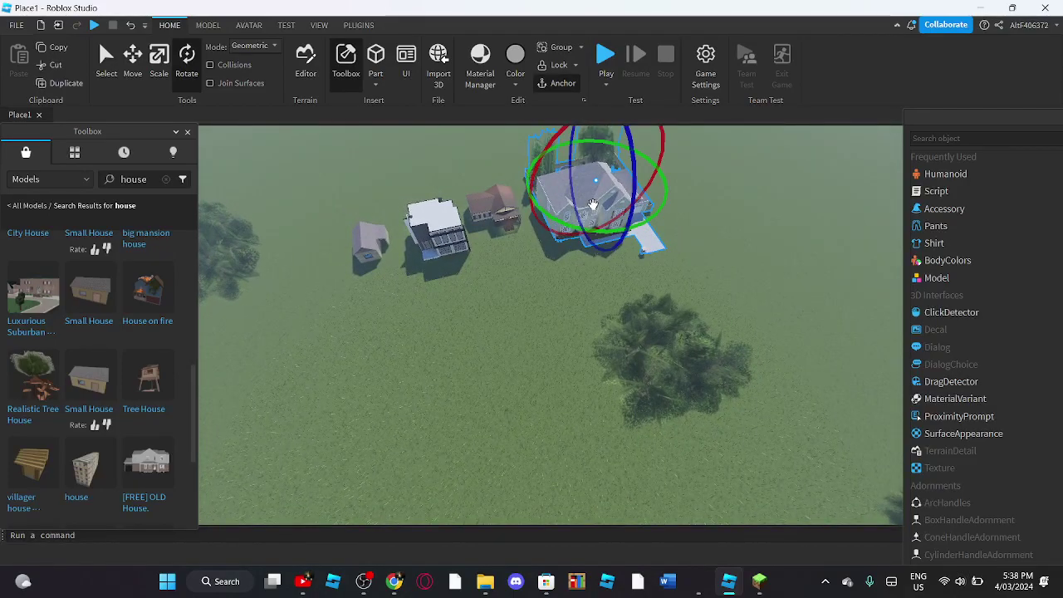
pyautogui.rightClick(610, 186)
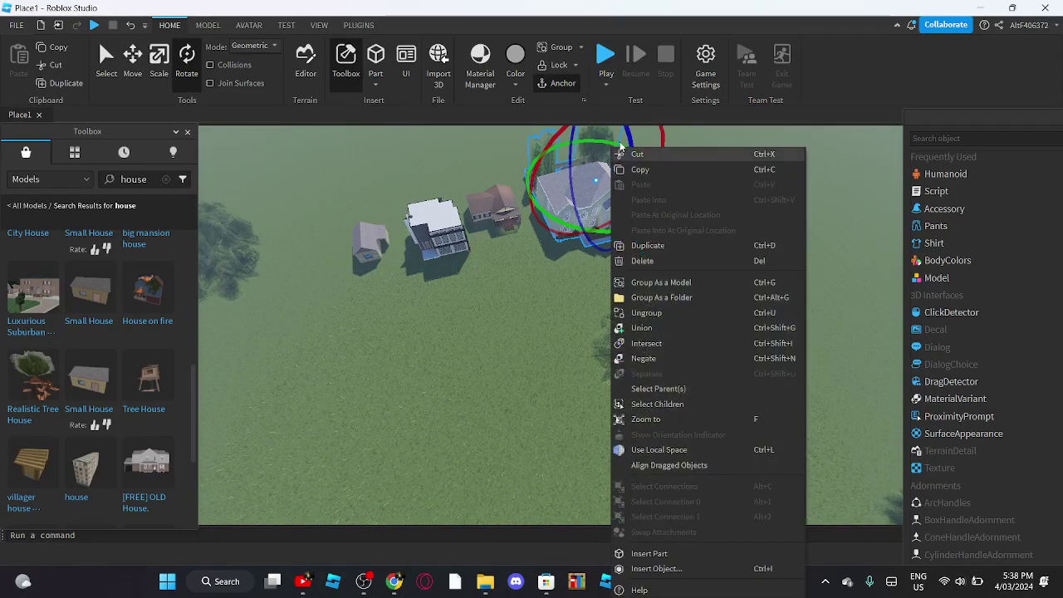
pyautogui.click(653, 261)
pyautogui.rightClick(428, 217)
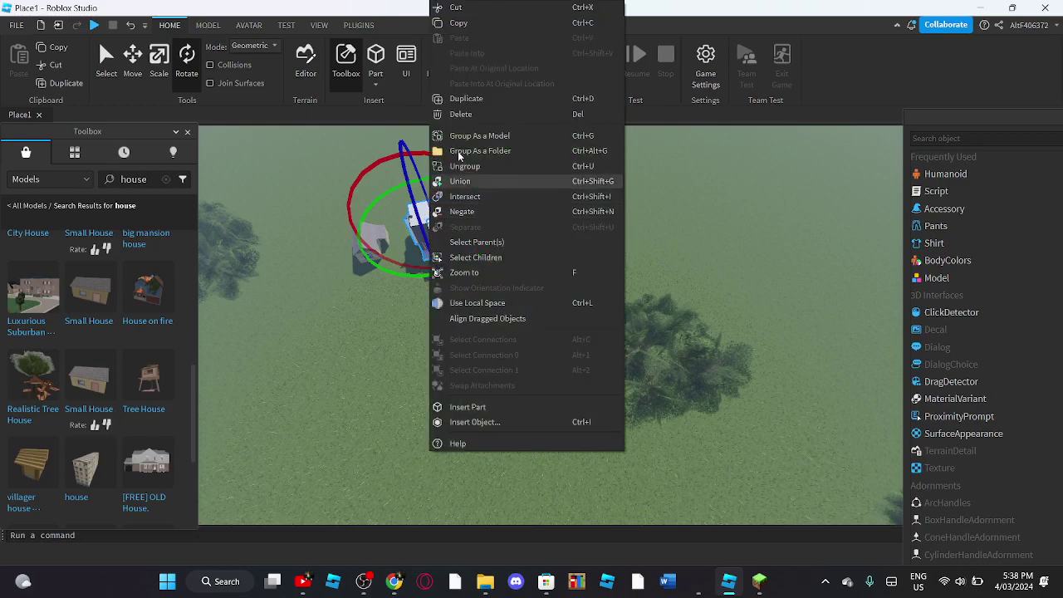
pyautogui.click(474, 113)
pyautogui.click(368, 237)
pyautogui.rightClick(367, 234)
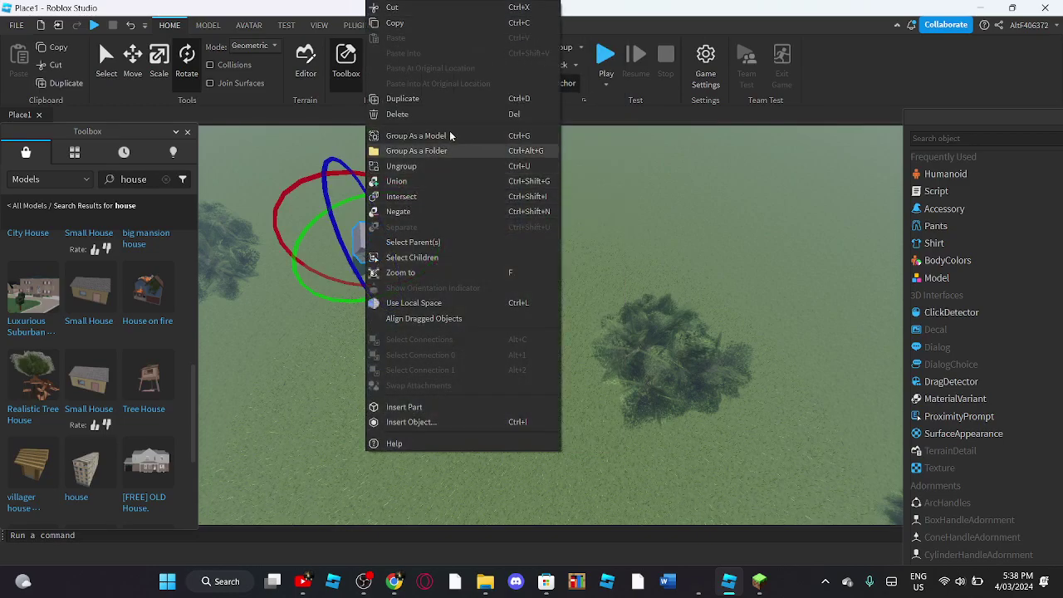
pyautogui.click(446, 113)
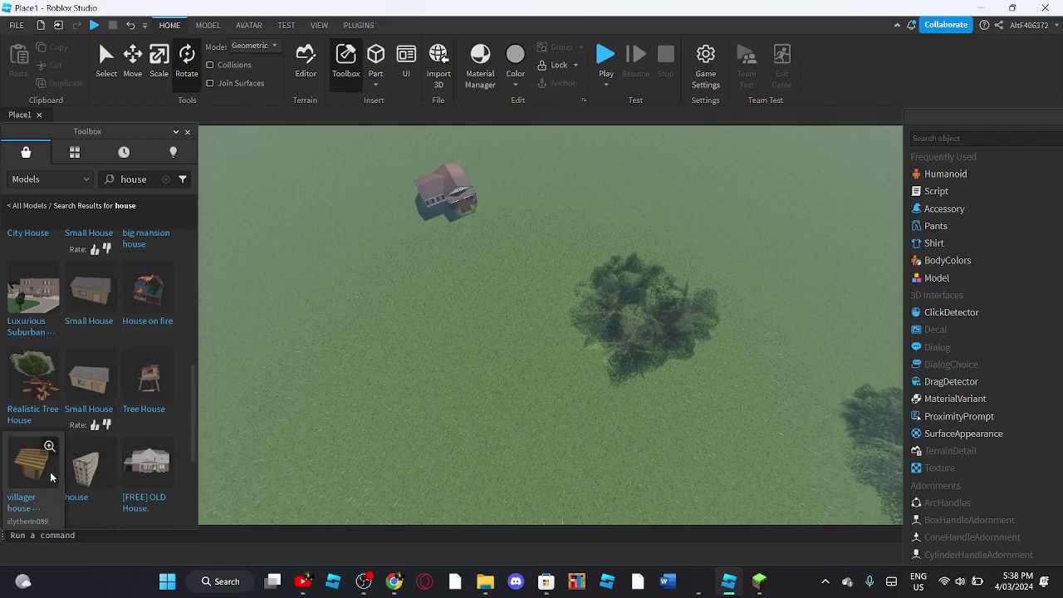
# - Insert the Small House model listed beside House on fire near the remaining house and rotate it about its vertical axis
pyautogui.scroll(3, 51, 476)
pyautogui.moveTo(168, 344); pyautogui.dragTo(529, 248)
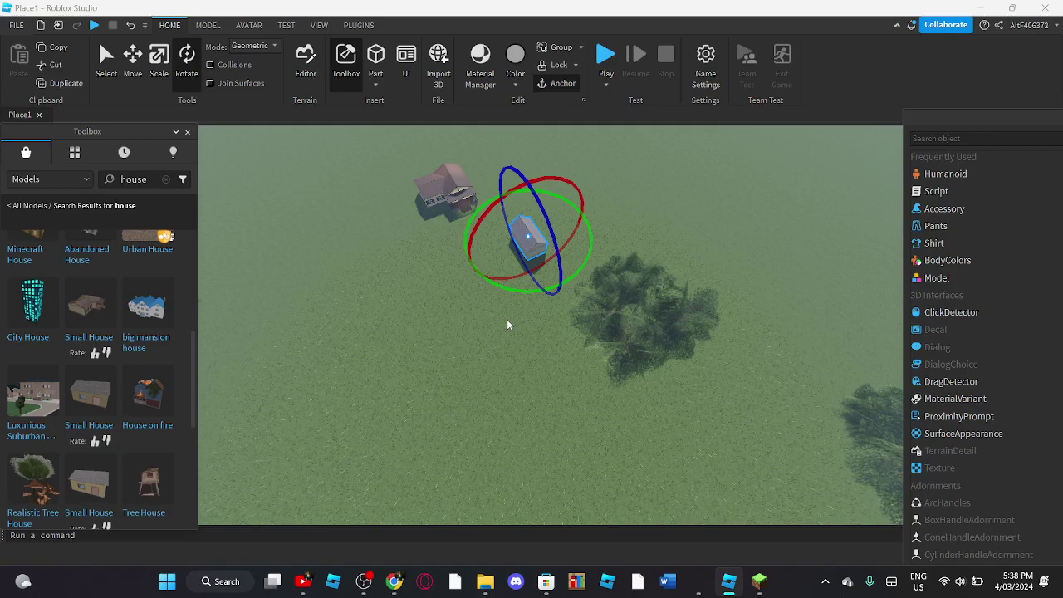
pyautogui.moveTo(508, 286); pyautogui.dragTo(464, 266)
# - Examine the front of the porch house up close from ground level
pyautogui.moveTo(470, 270); pyautogui.dragTo(533, 224, button='right')
pyautogui.press('w')
pyautogui.press('w')
pyautogui.press('s')
pyautogui.click(534, 213)
pyautogui.press('w')
pyautogui.press('w')
pyautogui.press('s')
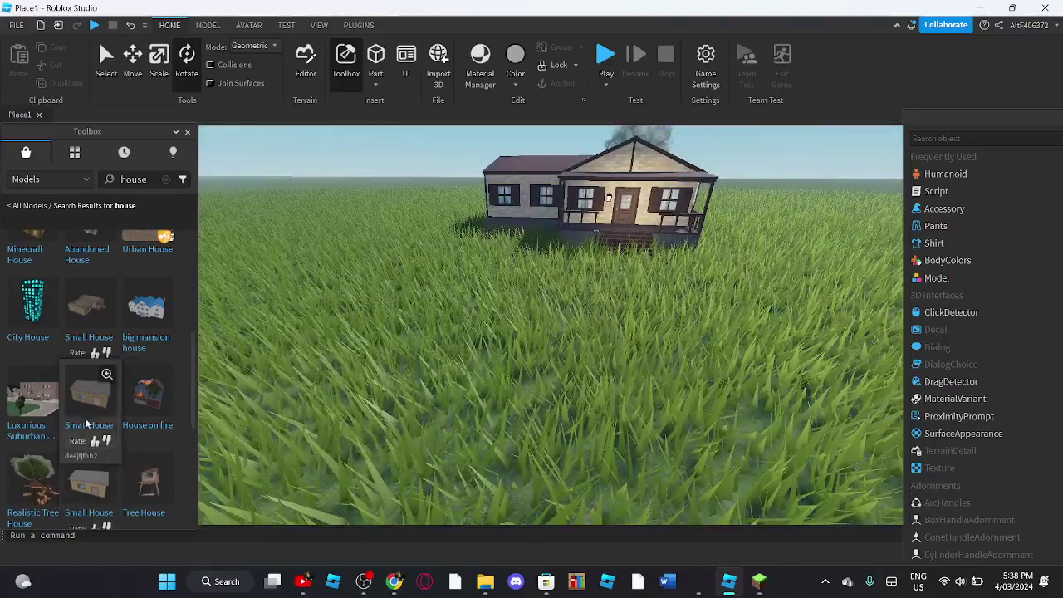
# - Insert a second copy of the porch-fronted Small House model on the grass near the first one
pyautogui.click(88, 317)
pyautogui.moveTo(295, 296); pyautogui.dragTo(248, 264)
pyautogui.click(813, 211)
pyautogui.moveTo(813, 210); pyautogui.dragTo(813, 211, button='right')
pyautogui.scroll(-3, 814, 214)
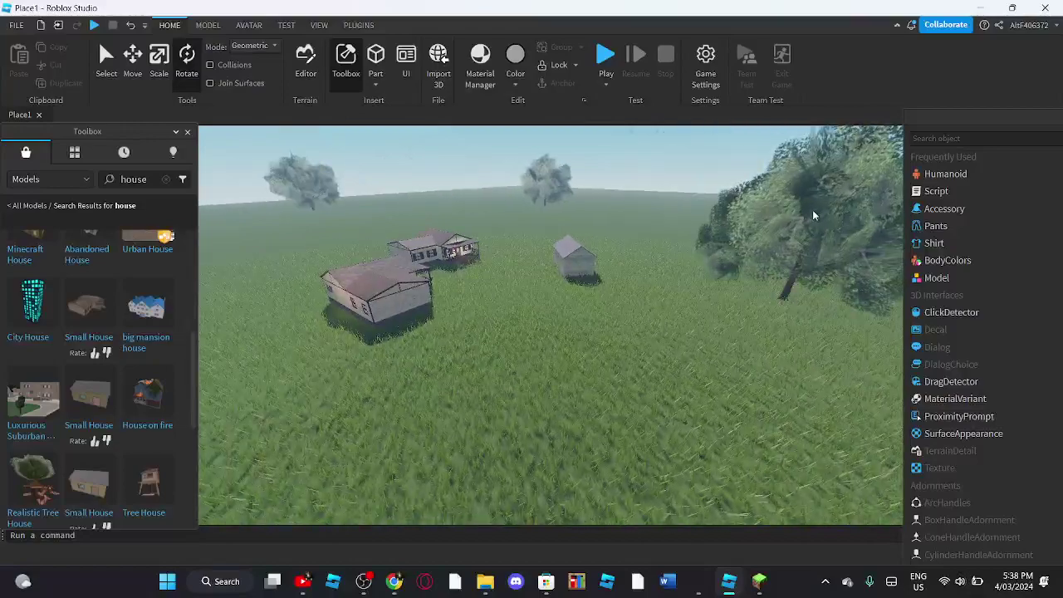
pyautogui.scroll(1, 813, 212)
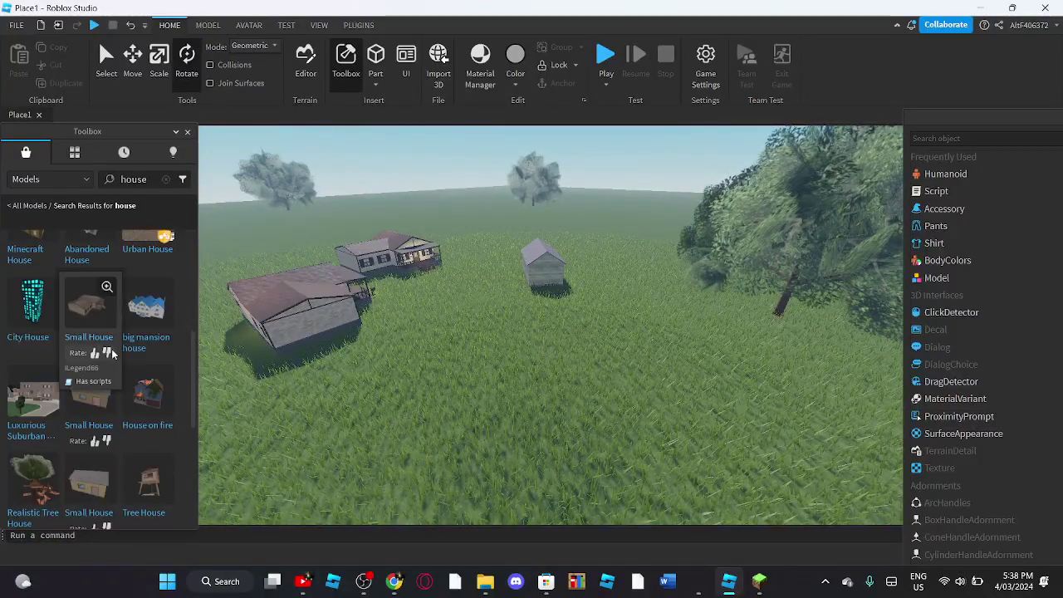
# - Find the Colonial House / Casa model, insert it on the grass and move it close to the second porch house
pyautogui.scroll(3, 116, 353)
pyautogui.scroll(3, 112, 333)
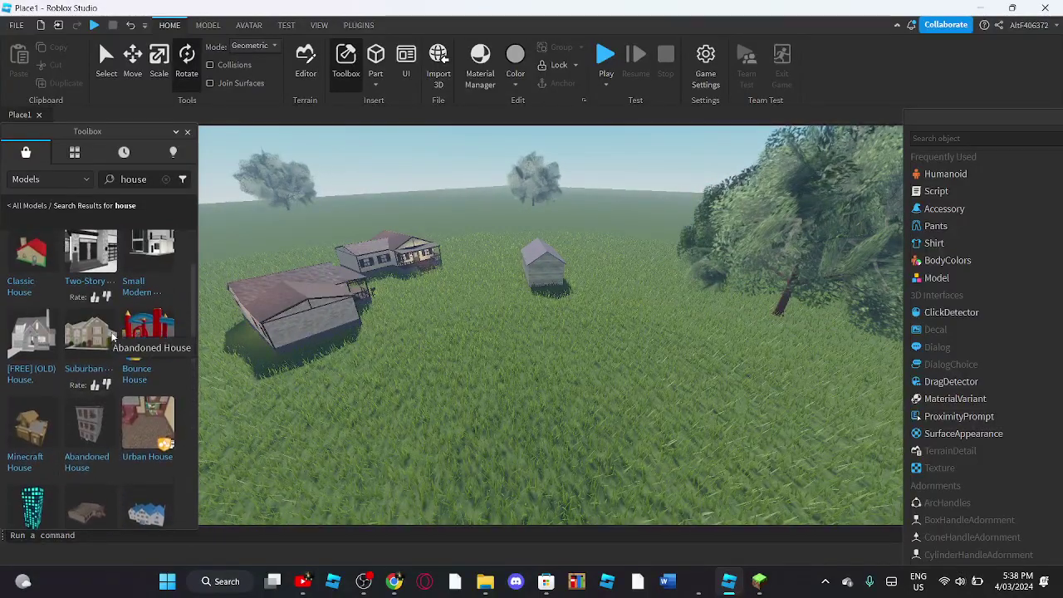
pyautogui.scroll(-8, 116, 349)
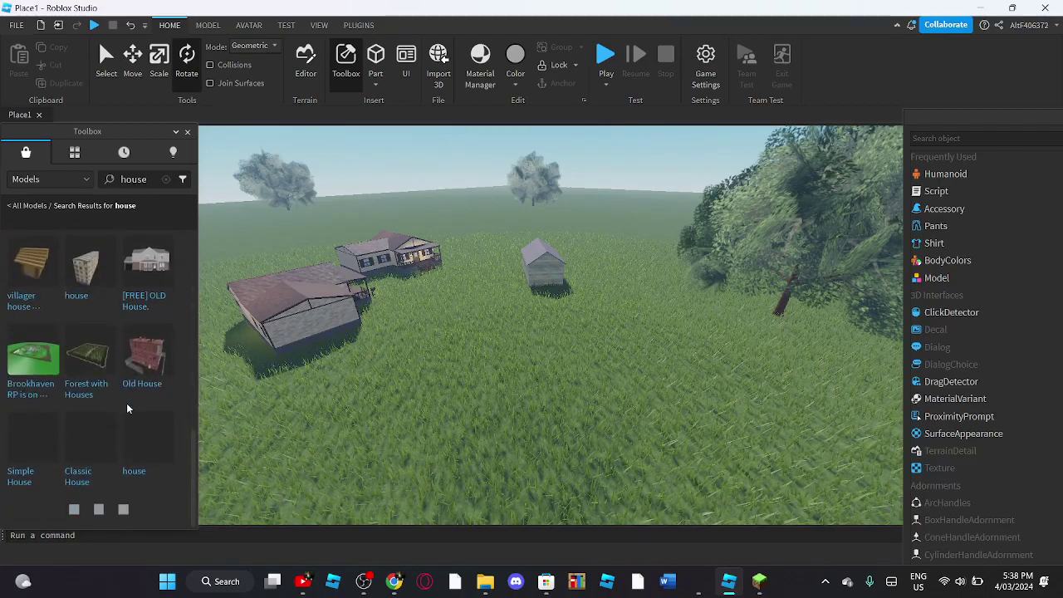
pyautogui.moveTo(136, 412)
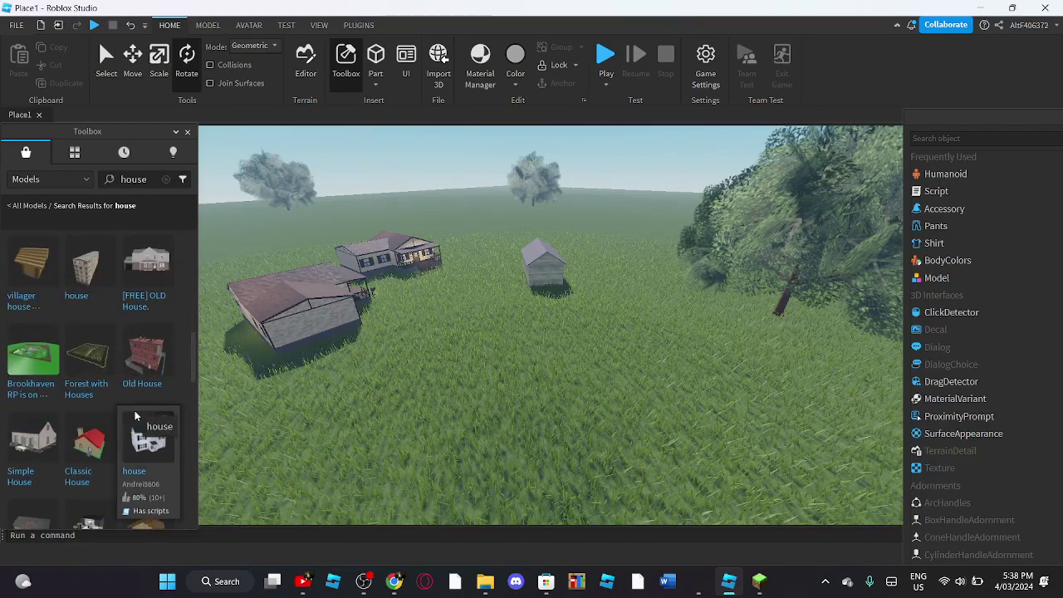
pyautogui.scroll(-2, 136, 411)
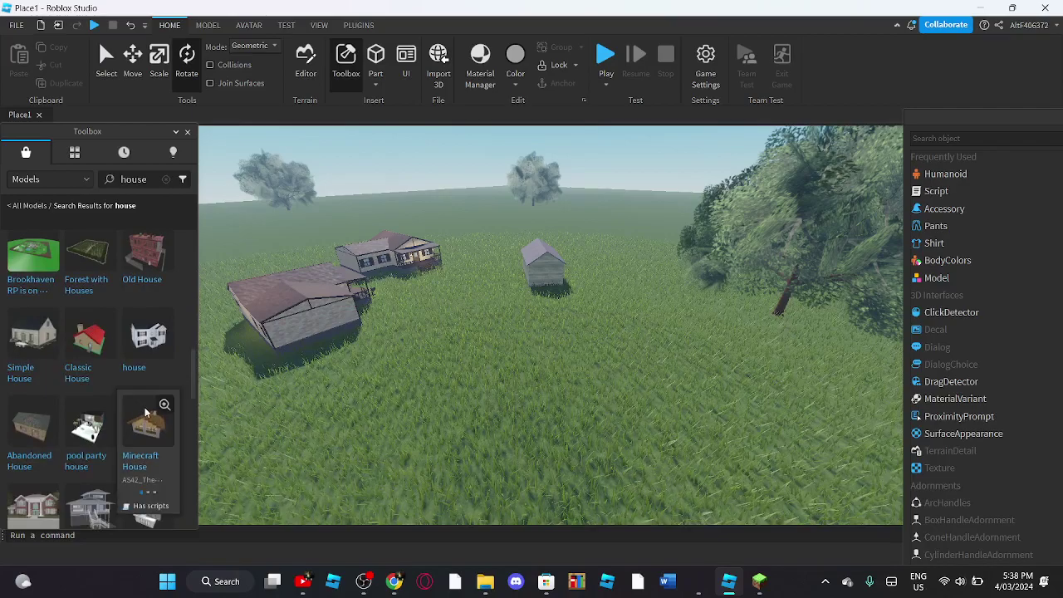
pyautogui.scroll(-5, 155, 423)
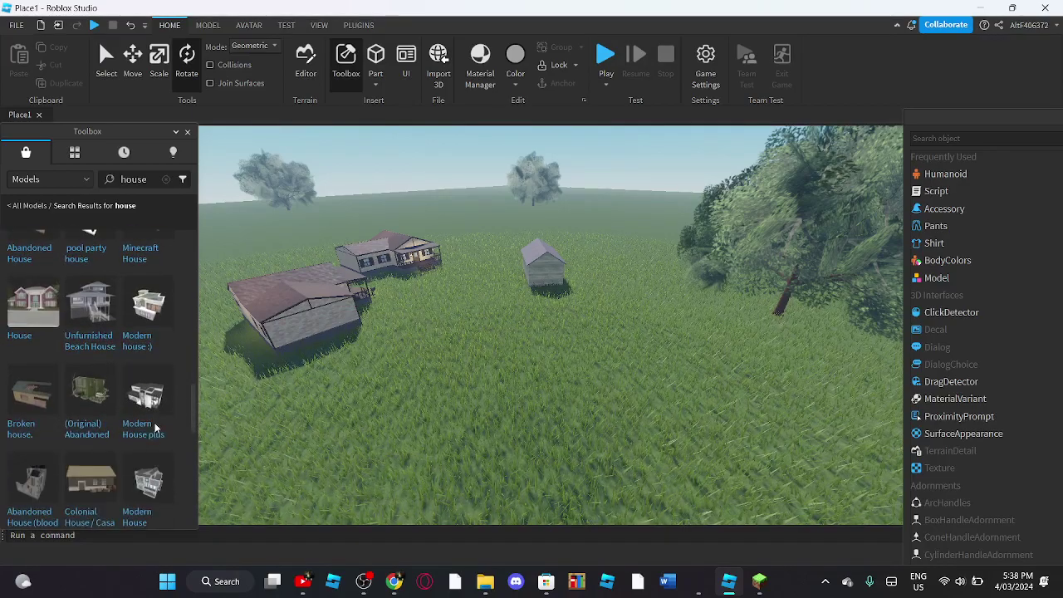
pyautogui.scroll(-3, 162, 431)
pyautogui.moveTo(147, 407); pyautogui.dragTo(468, 386)
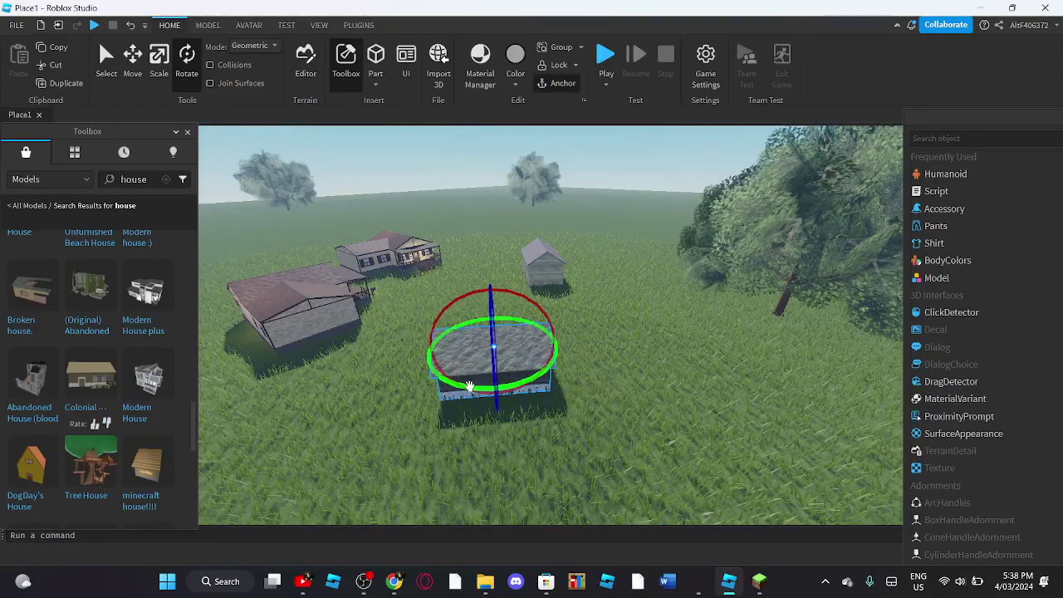
pyautogui.moveTo(519, 358); pyautogui.dragTo(430, 332)
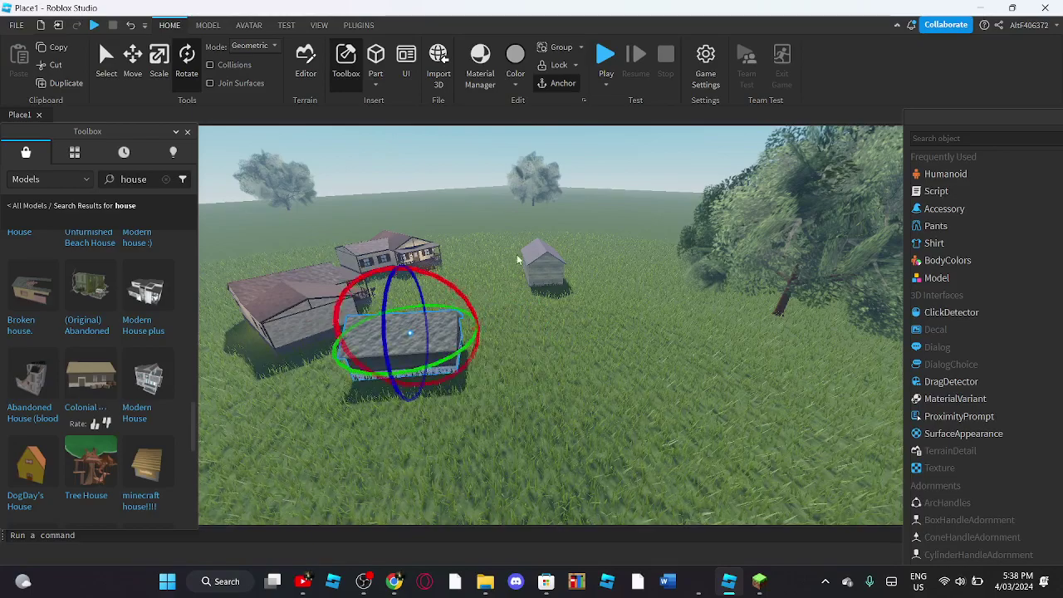
pyautogui.click(633, 174)
# - Insert the three-storey Scary House model on the grass beside the colonial house
pyautogui.scroll(-5, 89, 422)
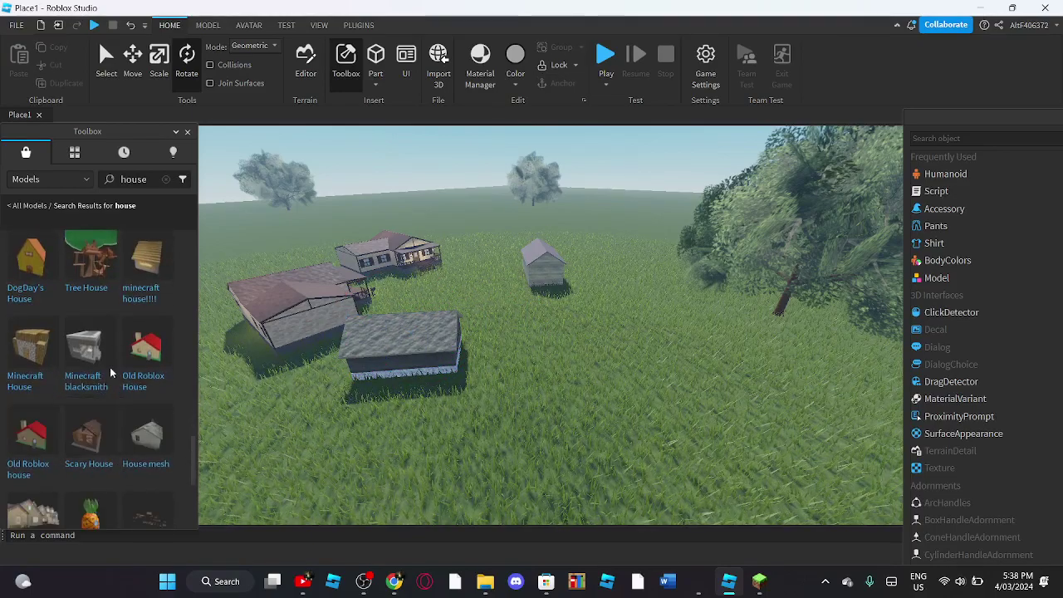
pyautogui.scroll(-2, 135, 384)
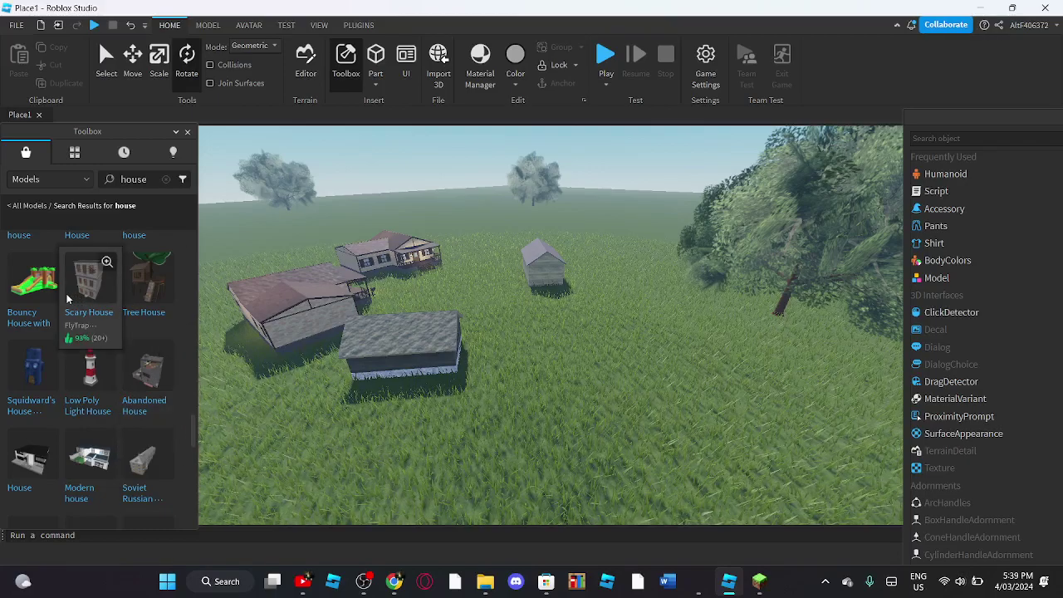
pyautogui.moveTo(115, 309); pyautogui.dragTo(552, 317)
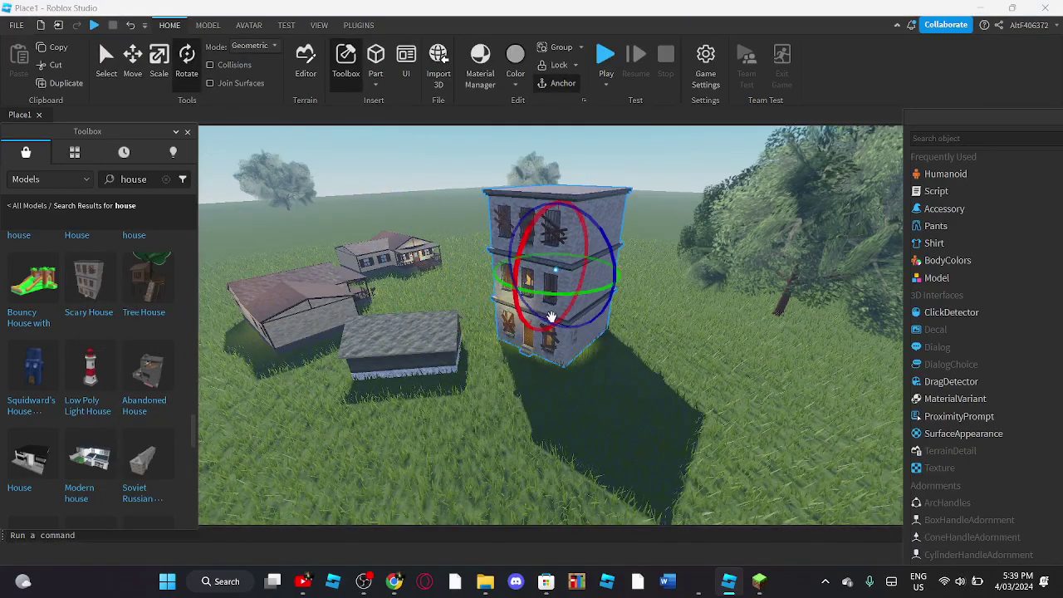
# - Delete the three-storey Scary House and move the grey-roofed house closer to the foreground, away from the other houses
pyautogui.rightClick(558, 259)
pyautogui.click(612, 259)
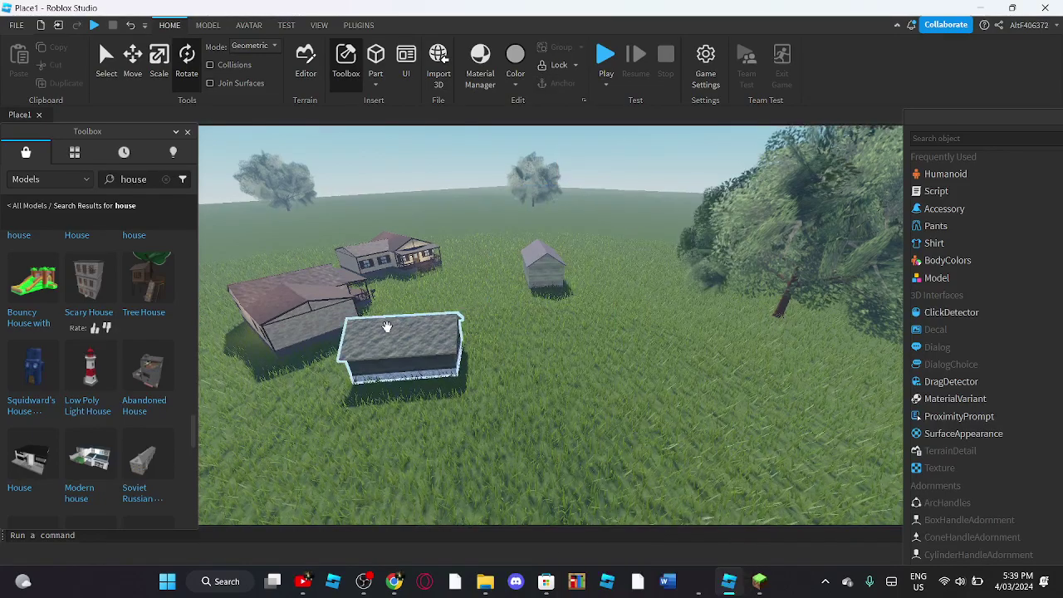
pyautogui.click(397, 346)
pyautogui.moveTo(403, 351); pyautogui.dragTo(437, 422)
pyautogui.scroll(2, 582, 178)
pyautogui.click(476, 284)
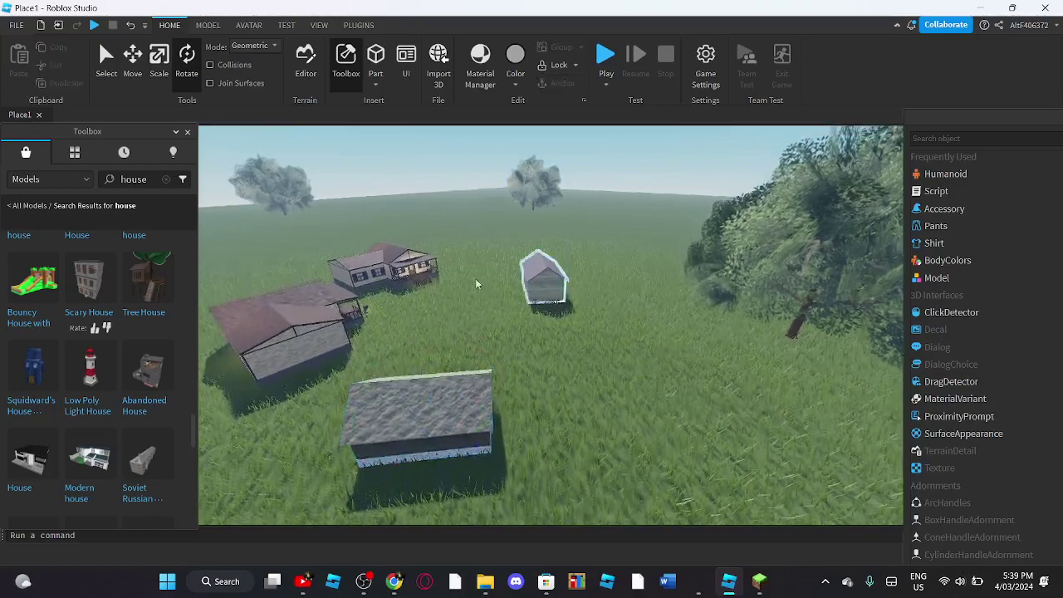
# - Turn the distant porch house to face the foreground and move the small grey house slightly nearer
pyautogui.scroll(-1, 476, 284)
pyautogui.click(400, 278)
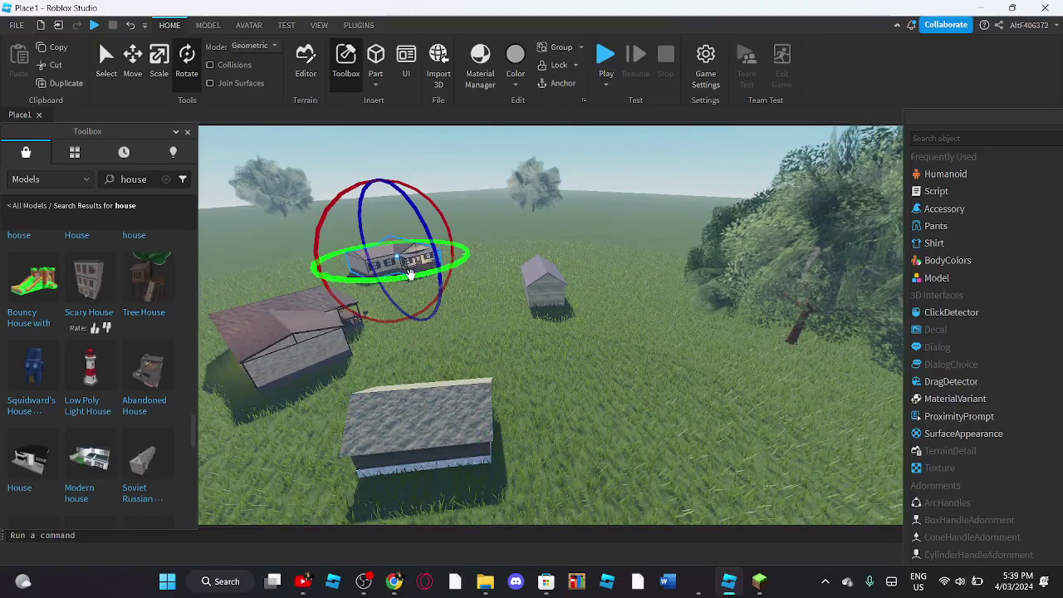
pyautogui.moveTo(409, 275); pyautogui.dragTo(447, 275)
pyautogui.moveTo(540, 307); pyautogui.dragTo(550, 334)
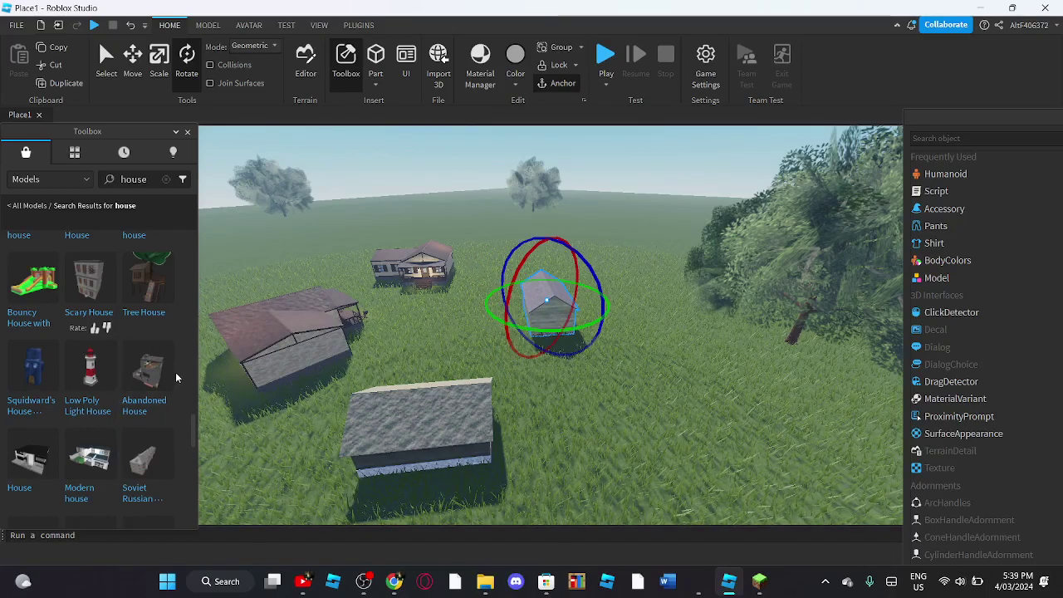
# - Find the "cute lil rest house" model among the house results and insert it on the grass near the grey-roofed house
pyautogui.scroll(-3, 158, 382)
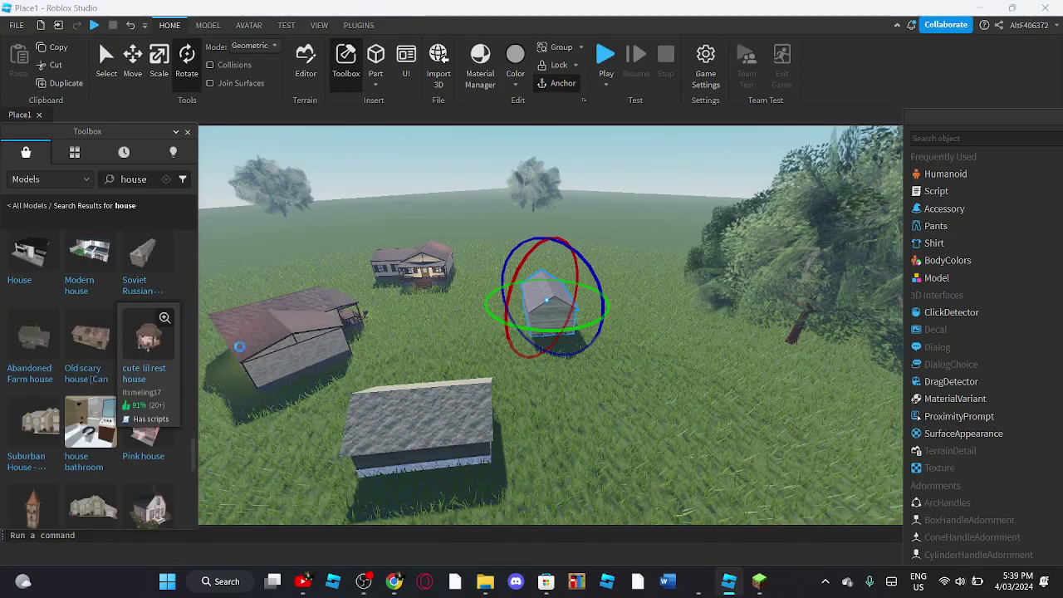
pyautogui.moveTo(235, 351); pyautogui.dragTo(545, 425)
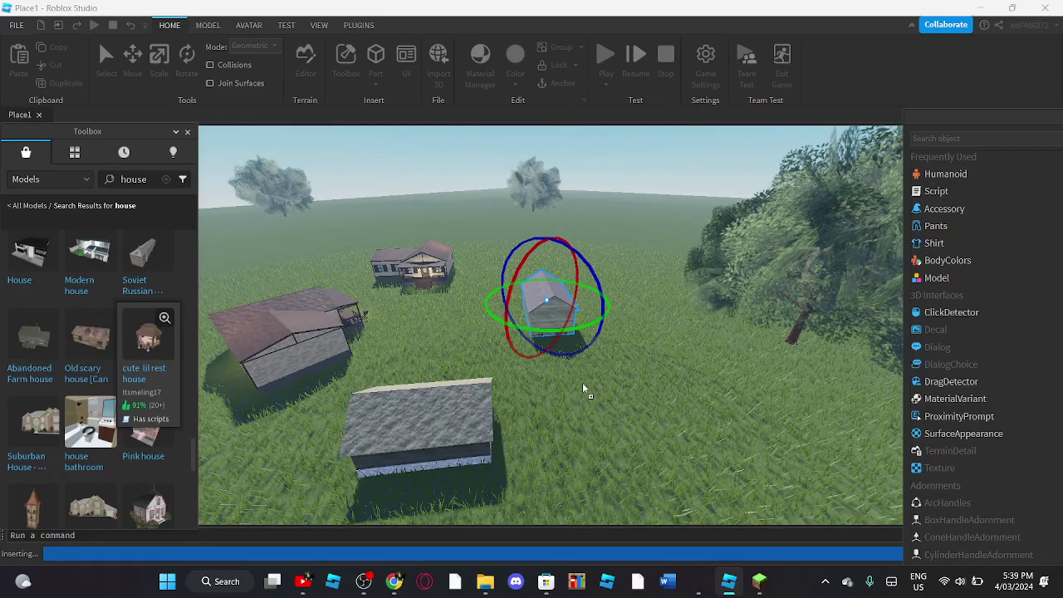
pyautogui.click(649, 198)
pyautogui.scroll(6, 646, 219)
pyautogui.moveTo(634, 215); pyautogui.dragTo(482, 276, button='right')
# - Insert the Village houses model and position the group of three on the grass behind the porch house and small grey house
pyautogui.scroll(-10, 101, 374)
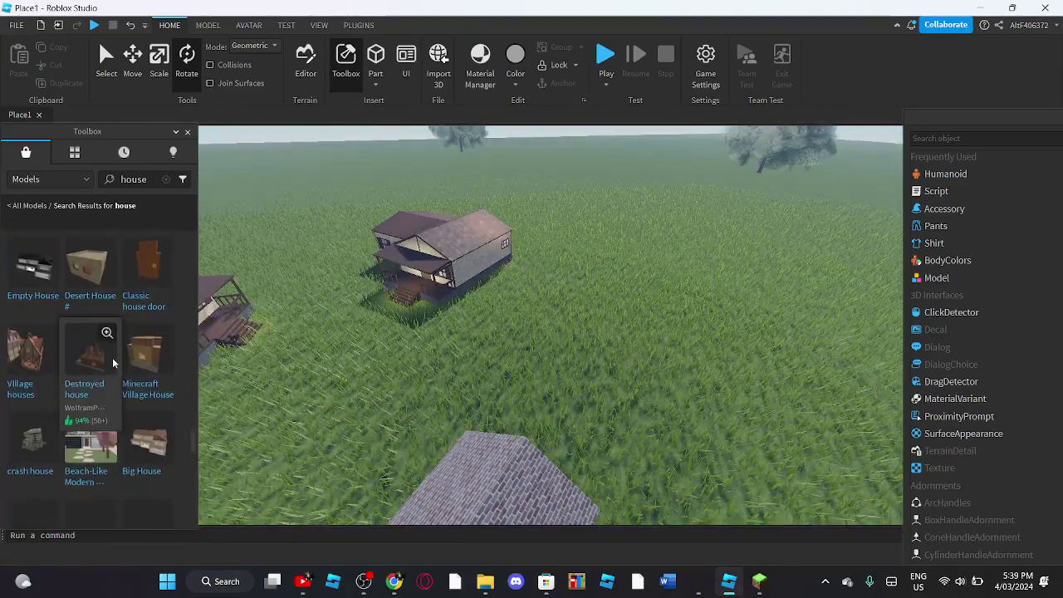
pyautogui.scroll(-3, 113, 357)
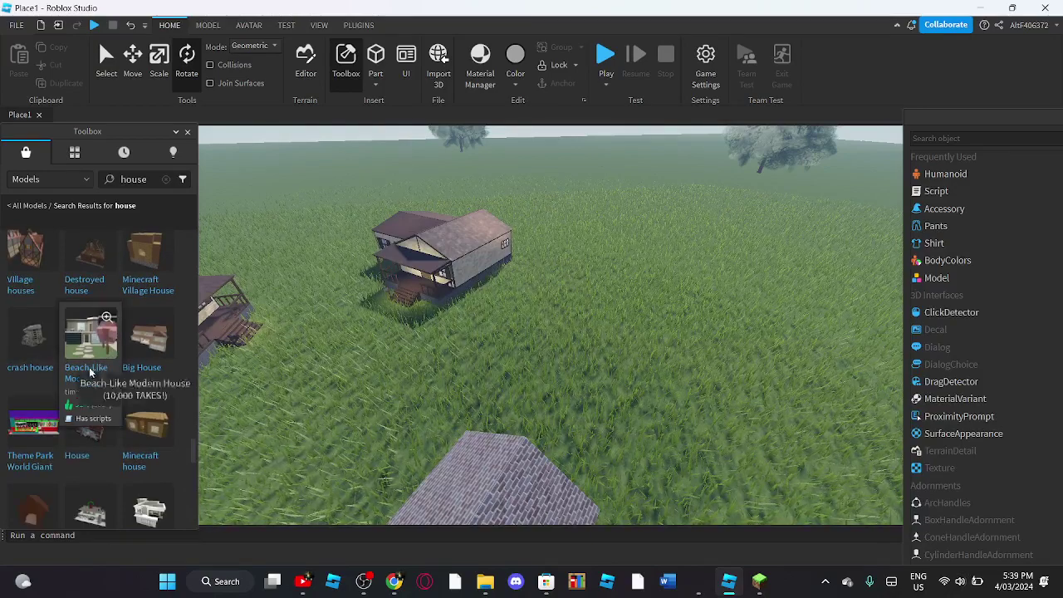
pyautogui.moveTo(26, 262); pyautogui.dragTo(708, 336)
pyautogui.moveTo(708, 336); pyautogui.dragTo(708, 335, button='right')
pyautogui.scroll(-6, 707, 334)
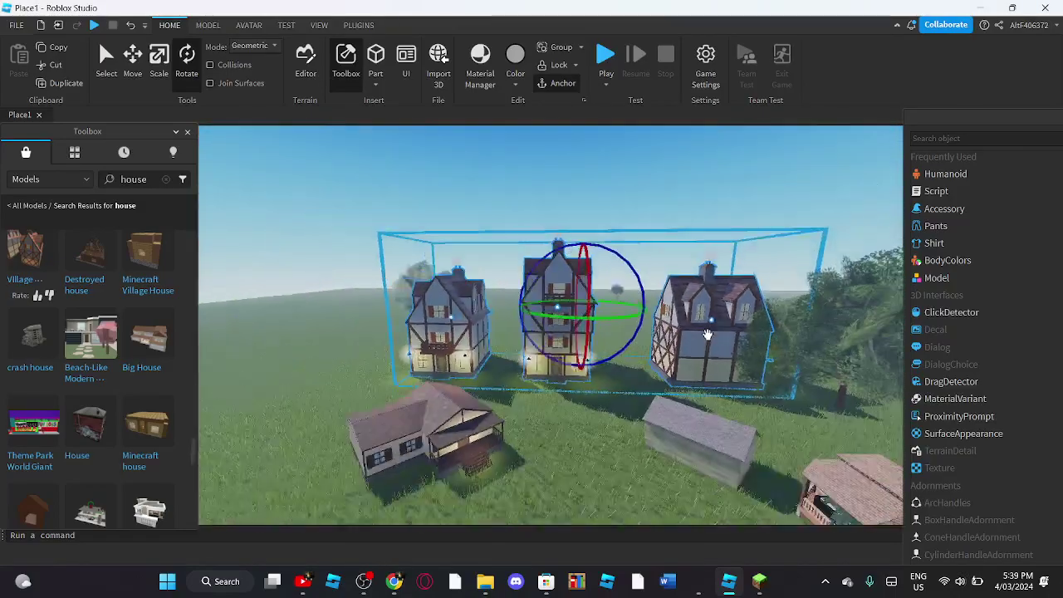
pyautogui.moveTo(685, 314); pyautogui.dragTo(626, 378)
pyautogui.scroll(-1, 596, 392)
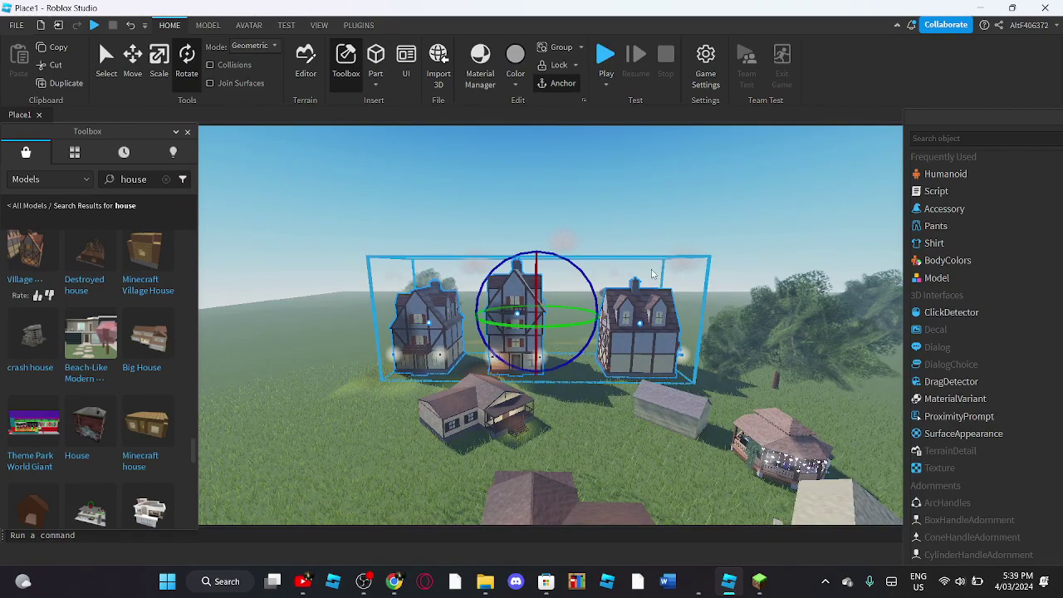
pyautogui.click(716, 185)
# - Try to rotate the small porch house that stands in front of the village houses
pyautogui.scroll(4, 614, 357)
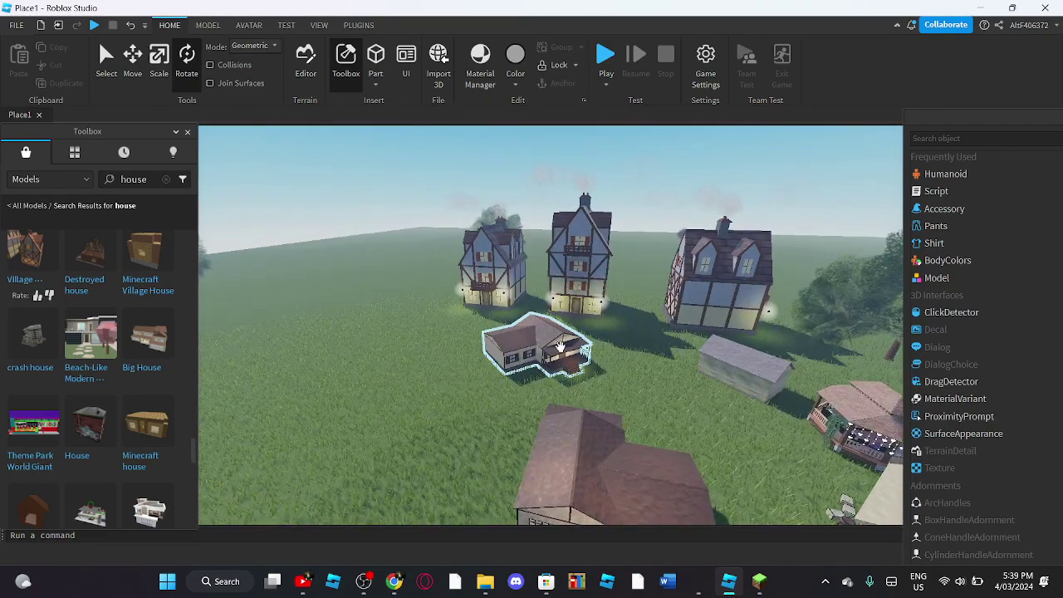
pyautogui.moveTo(518, 332); pyautogui.dragTo(454, 303)
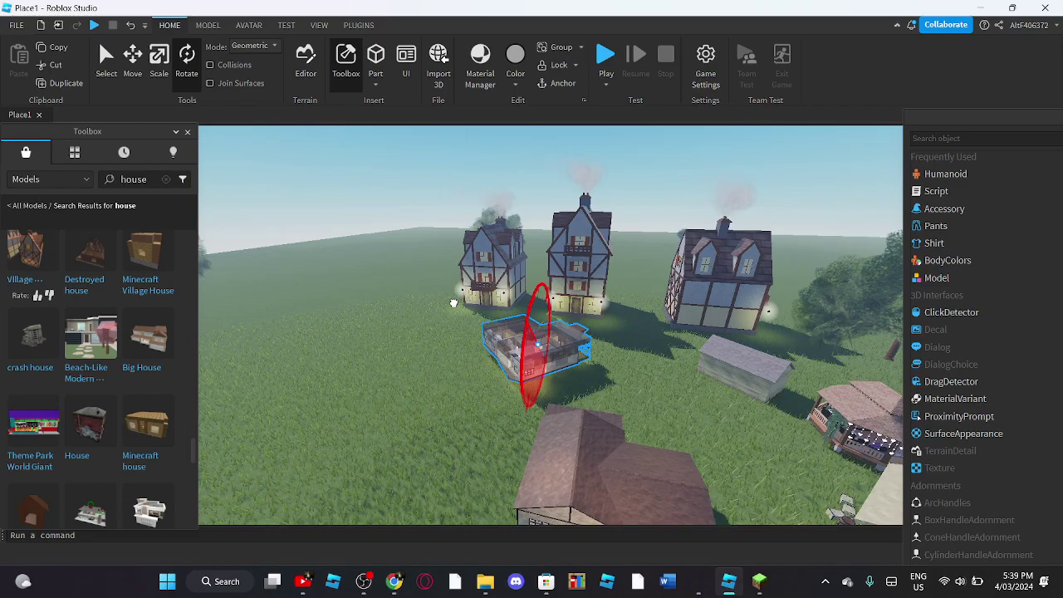
pyautogui.moveTo(544, 381); pyautogui.dragTo(529, 222)
pyautogui.moveTo(445, 199); pyautogui.dragTo(441, 202)
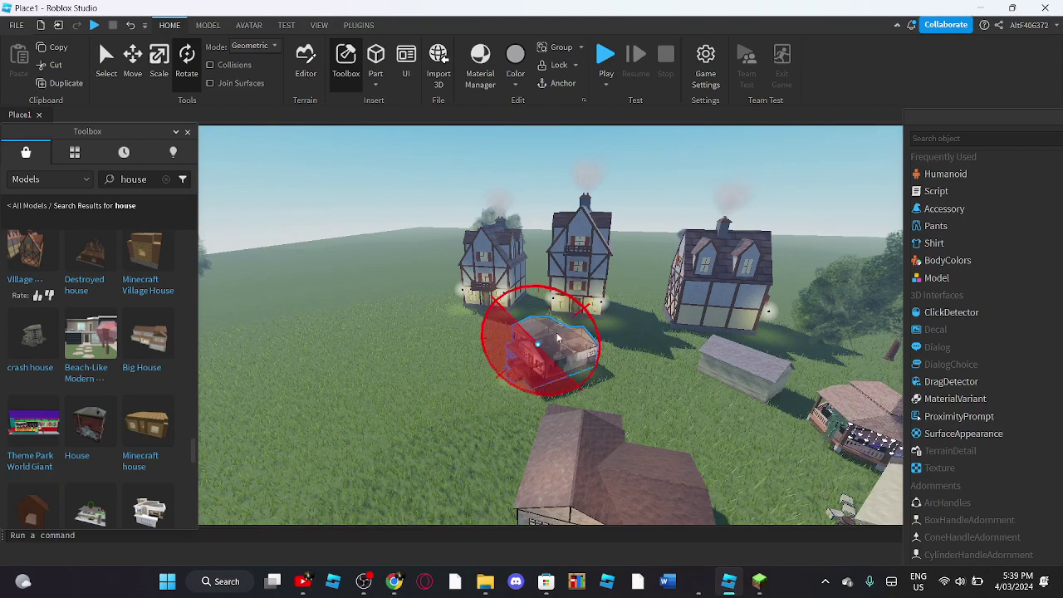
pyautogui.moveTo(544, 379); pyautogui.dragTo(601, 347)
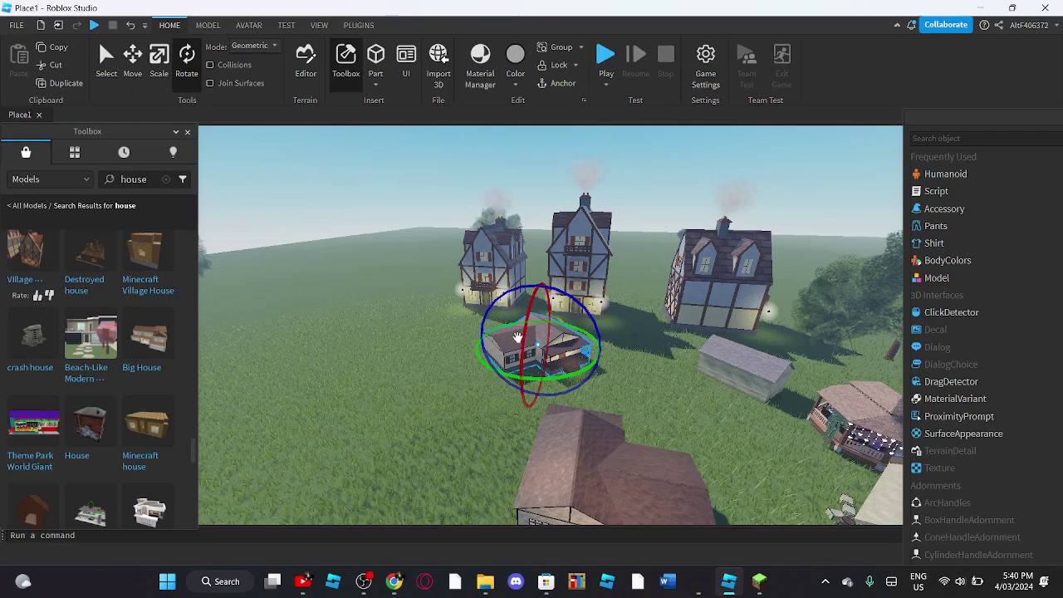
# - Move the small porch house beside the leftmost village house and place the larger brown-roofed house near it
pyautogui.moveTo(507, 338); pyautogui.dragTo(426, 306)
pyautogui.moveTo(589, 337); pyautogui.dragTo(684, 356, button='right')
pyautogui.click(638, 302)
pyautogui.moveTo(637, 302); pyautogui.dragTo(633, 306, button='right')
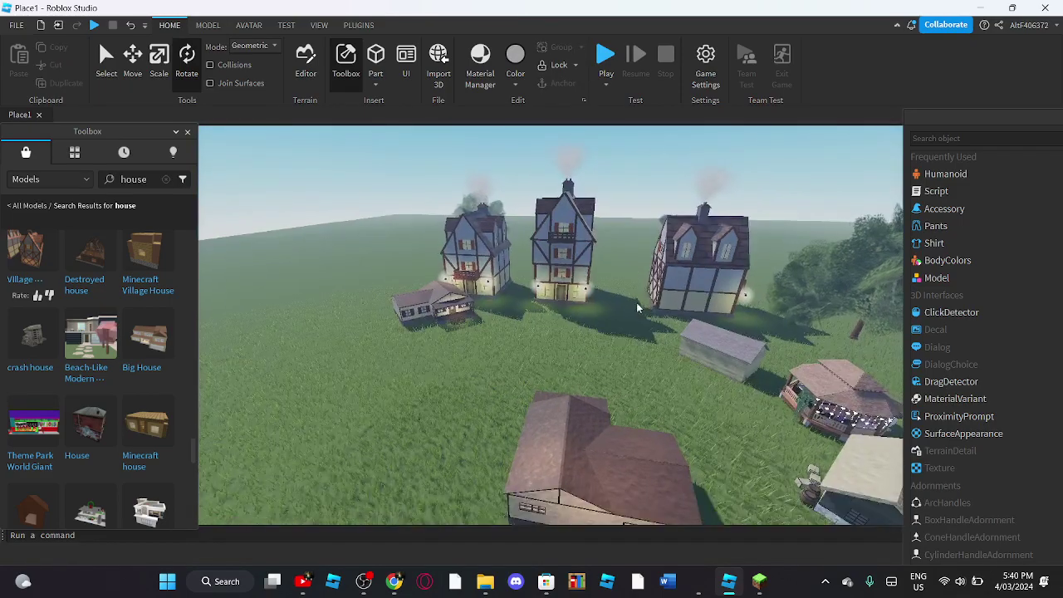
pyautogui.moveTo(574, 441); pyautogui.dragTo(392, 364)
pyautogui.moveTo(391, 364); pyautogui.dragTo(552, 374, button='right')
# - Arrange the small grey house, the rest house and the grey-roofed house in an arc facing the village houses
pyautogui.click(555, 249)
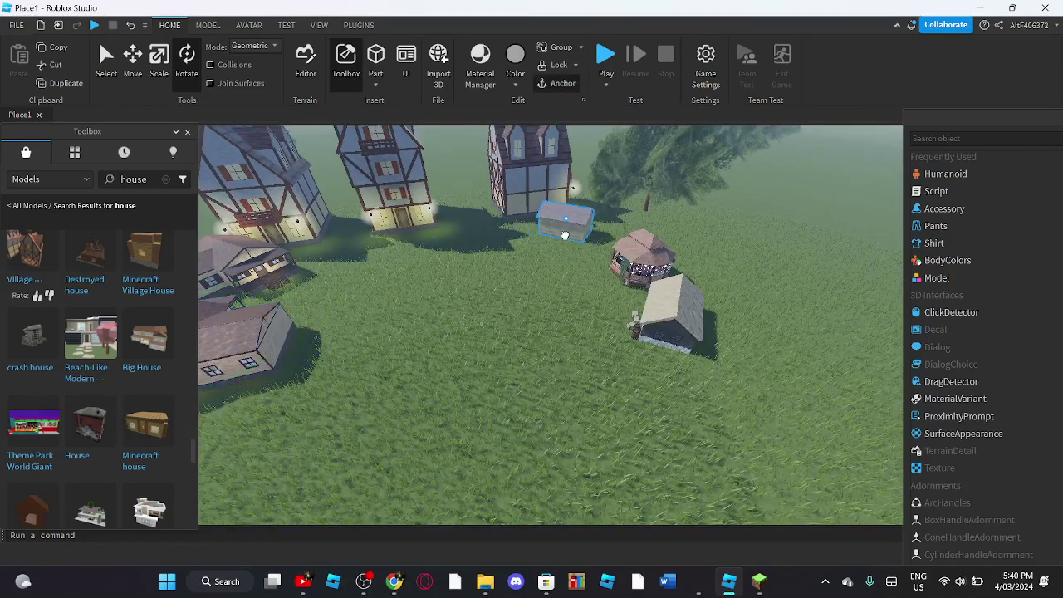
pyautogui.moveTo(564, 236); pyautogui.dragTo(584, 230)
pyautogui.click(646, 265)
pyautogui.moveTo(644, 264); pyautogui.dragTo(378, 332)
pyautogui.click(683, 314)
pyautogui.moveTo(683, 314); pyautogui.dragTo(475, 291)
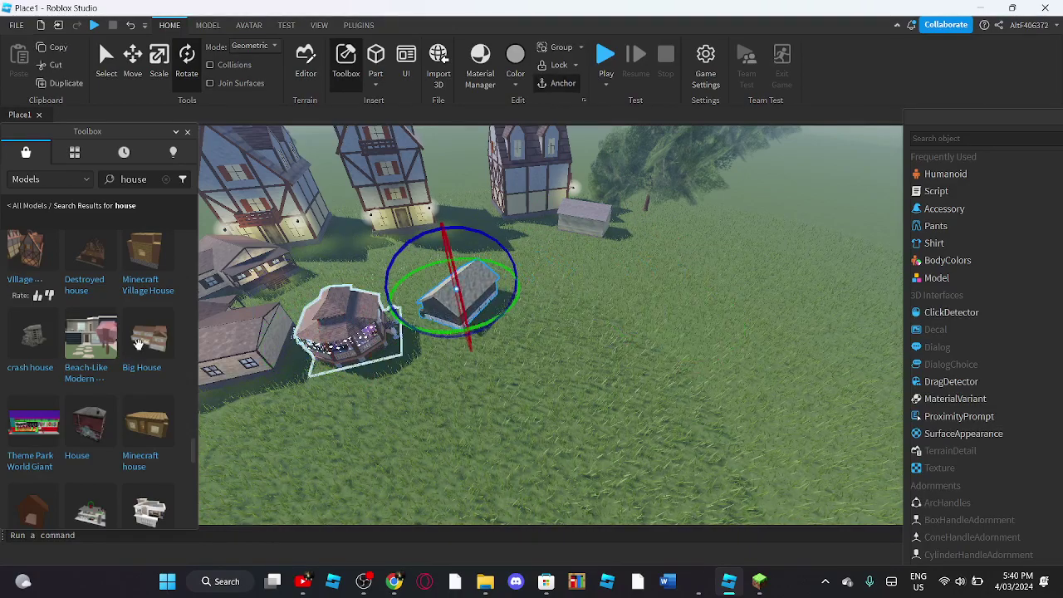
# - Find the Log House model further down the house results and insert it next to the small grey house
pyautogui.scroll(-5, 135, 365)
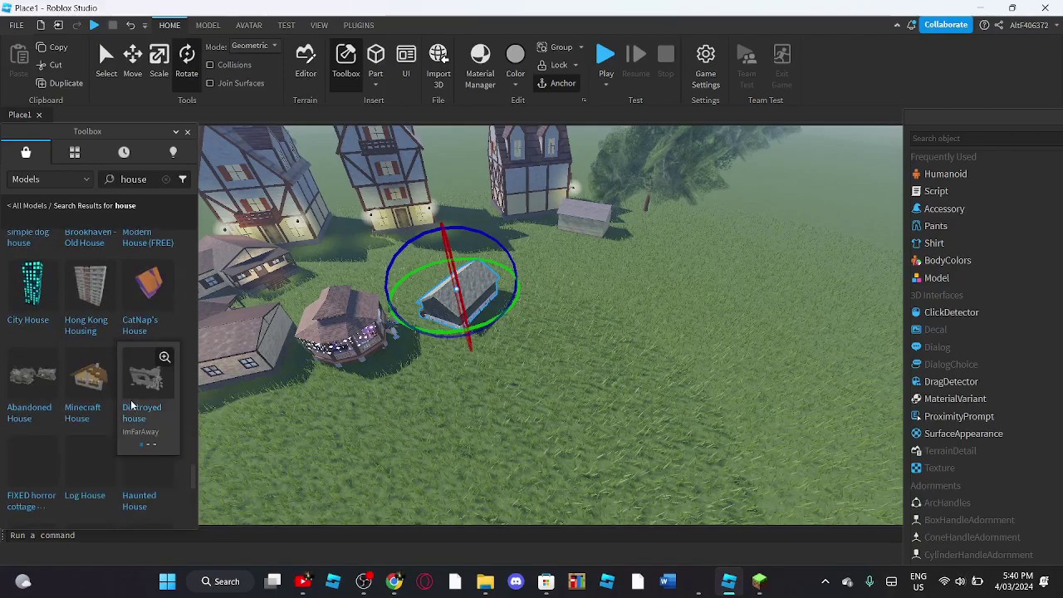
pyautogui.scroll(-3, 124, 386)
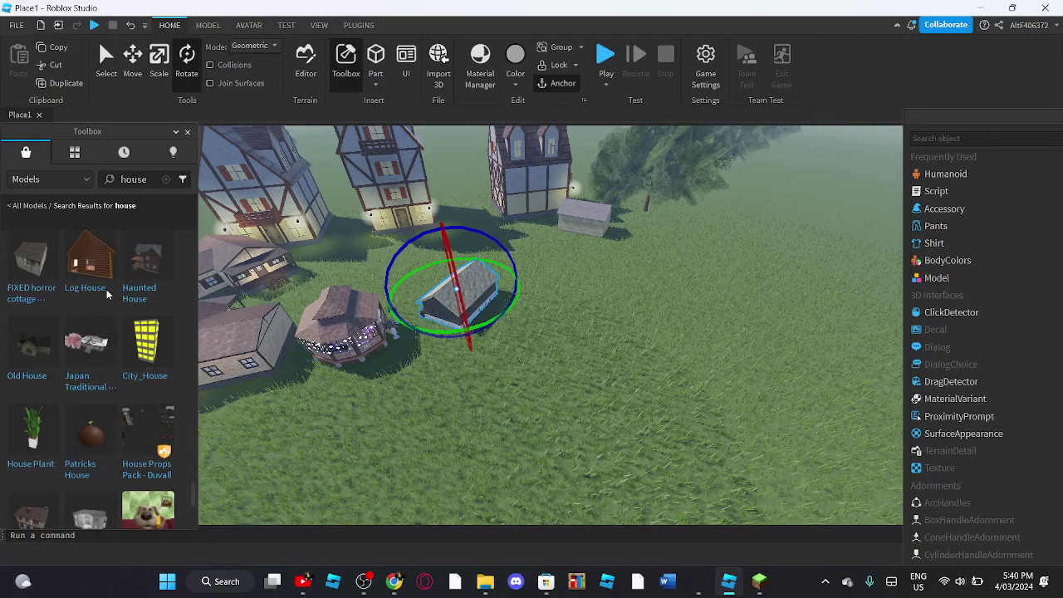
pyautogui.moveTo(103, 283); pyautogui.dragTo(415, 284)
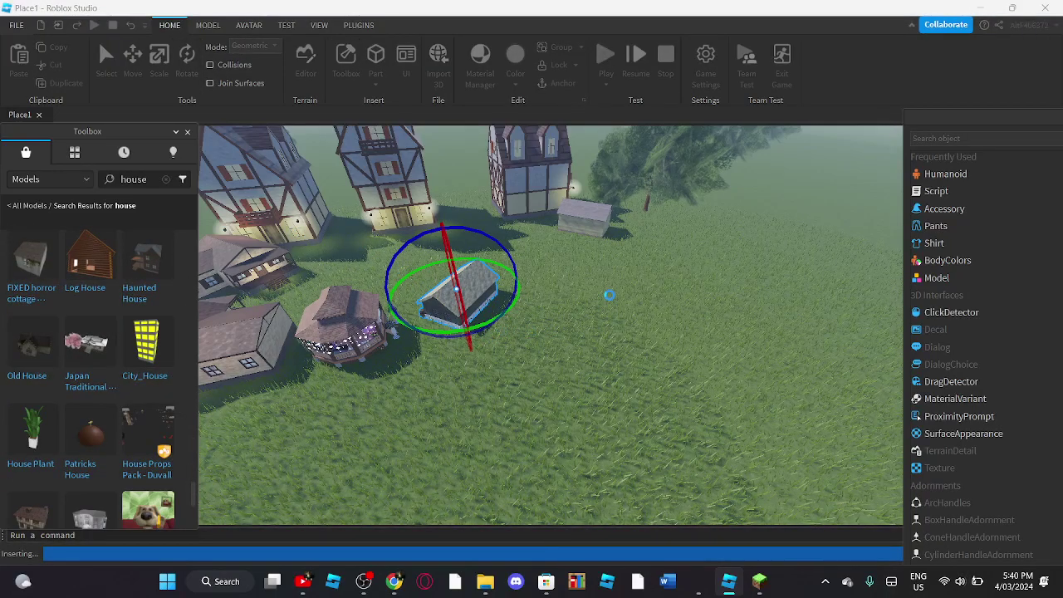
pyautogui.moveTo(593, 295); pyautogui.dragTo(565, 271)
pyautogui.moveTo(643, 248); pyautogui.dragTo(672, 194, button='right')
pyautogui.click(560, 140)
# - Move the rest house beside the end of the brown-roofed house and shift the grey-roofed house outward to widen the arc
pyautogui.moveTo(560, 140); pyautogui.dragTo(570, 177, button='right')
pyautogui.scroll(-4, 567, 173)
pyautogui.scroll(1, 570, 173)
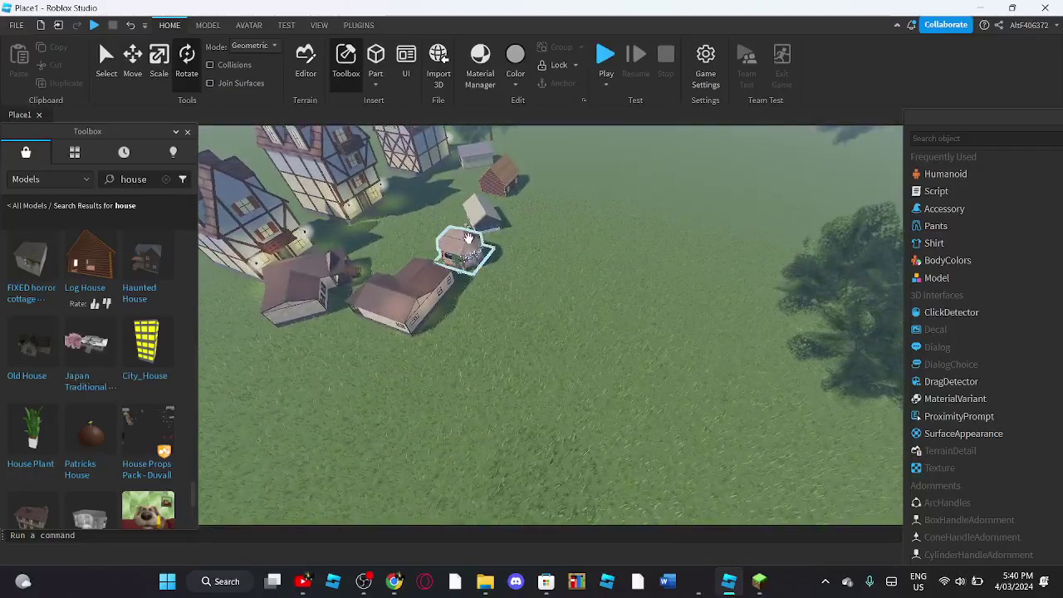
pyautogui.moveTo(468, 240); pyautogui.dragTo(502, 255)
pyautogui.hotkey('ctrl', '4')
pyautogui.click(491, 209)
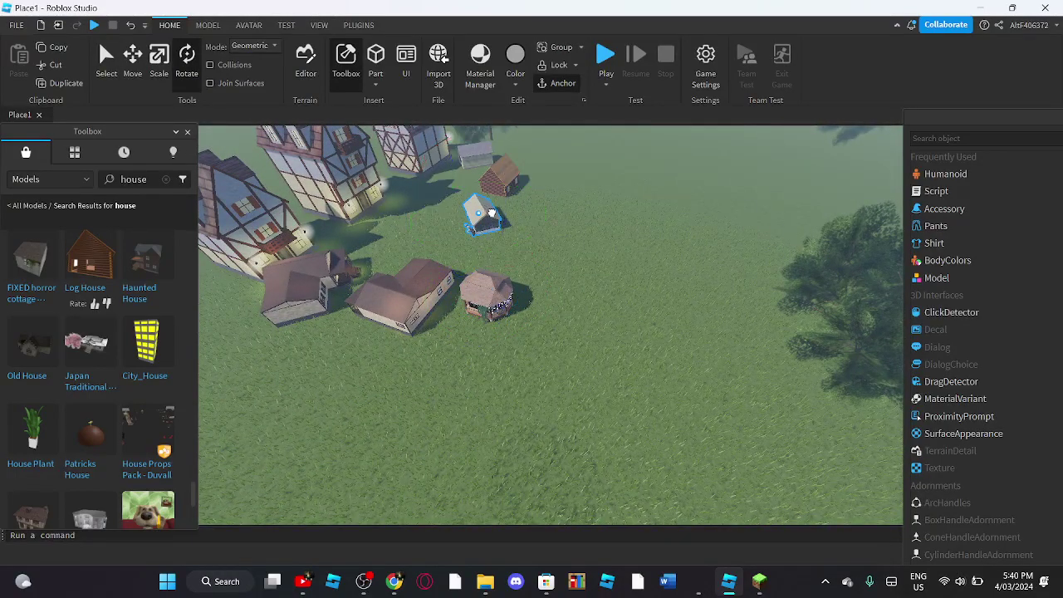
pyautogui.moveTo(511, 255); pyautogui.dragTo(511, 255)
pyautogui.click(616, 147)
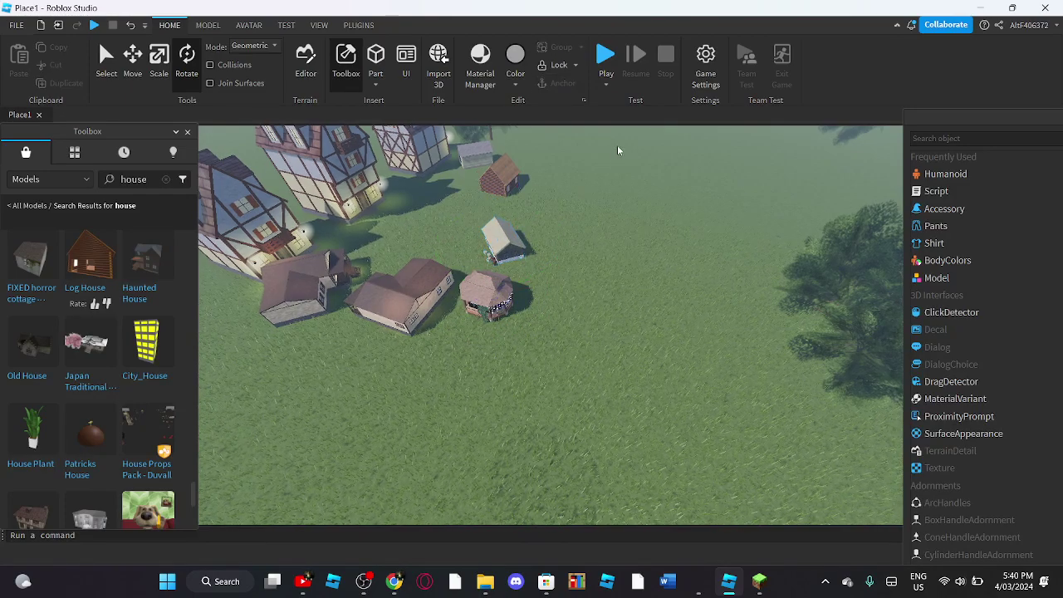
# - Replace the Toolbox model search with "well"
pyautogui.moveTo(616, 147); pyautogui.dragTo(616, 153, button='right')
pyautogui.scroll(3, 615, 154)
pyautogui.scroll(1, 615, 153)
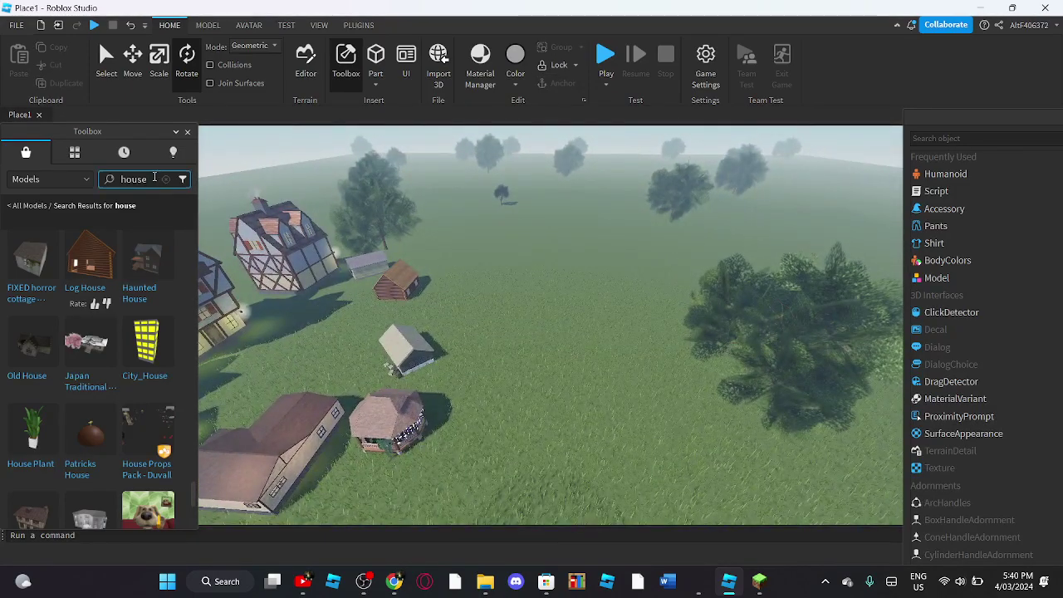
pyautogui.click(153, 178)
pyautogui.click(169, 181)
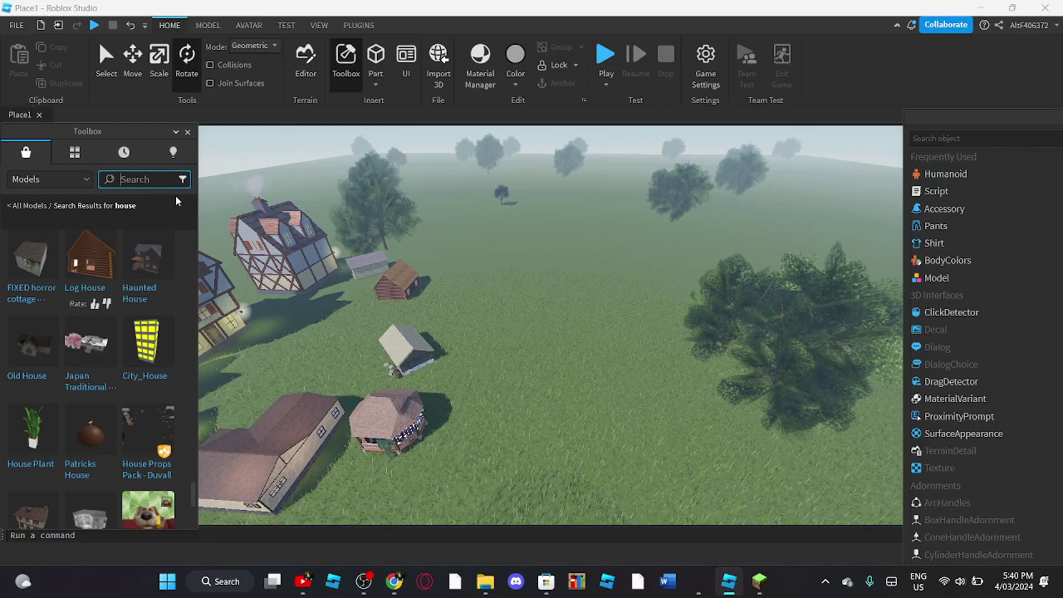
pyautogui.write('we')
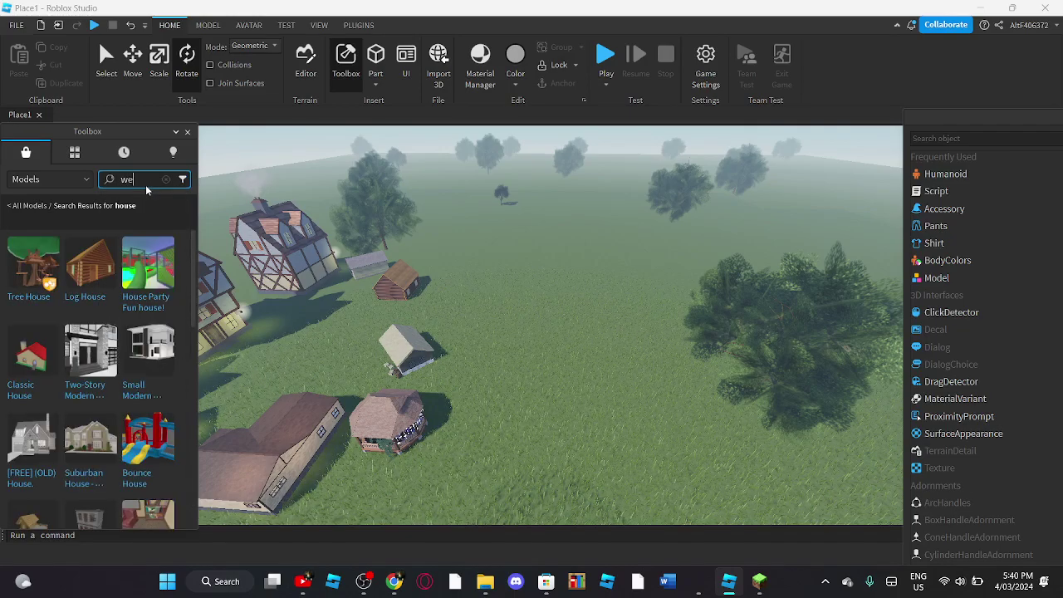
pyautogui.write('ll')
pyautogui.press('Return')
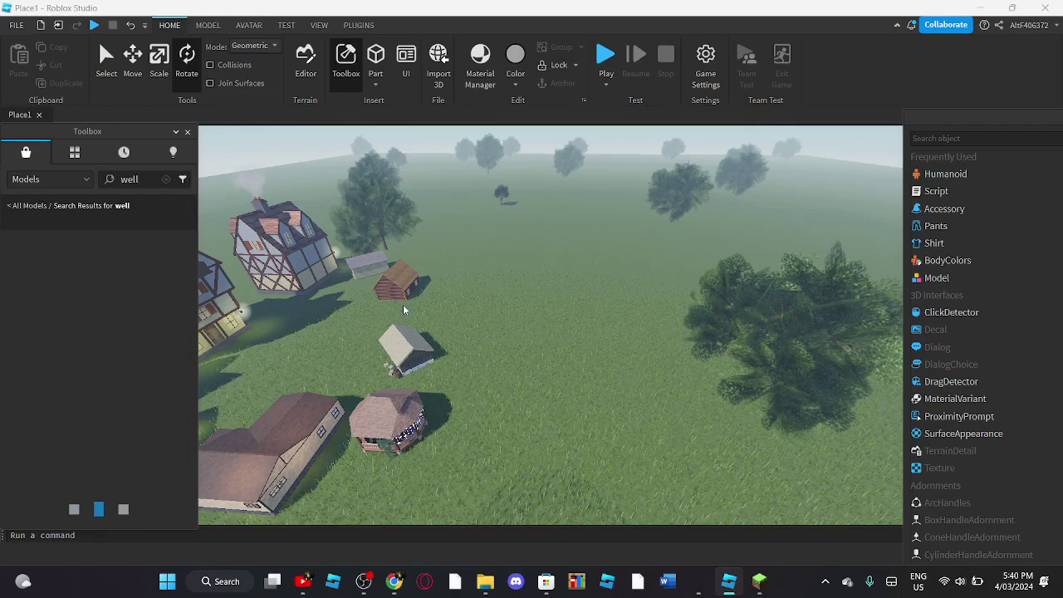
# - Insert the Low Poly Well model on the open grass in the middle of the settlement
pyautogui.moveTo(634, 257); pyautogui.dragTo(624, 231, button='right')
pyautogui.press('w')
pyautogui.press('w')
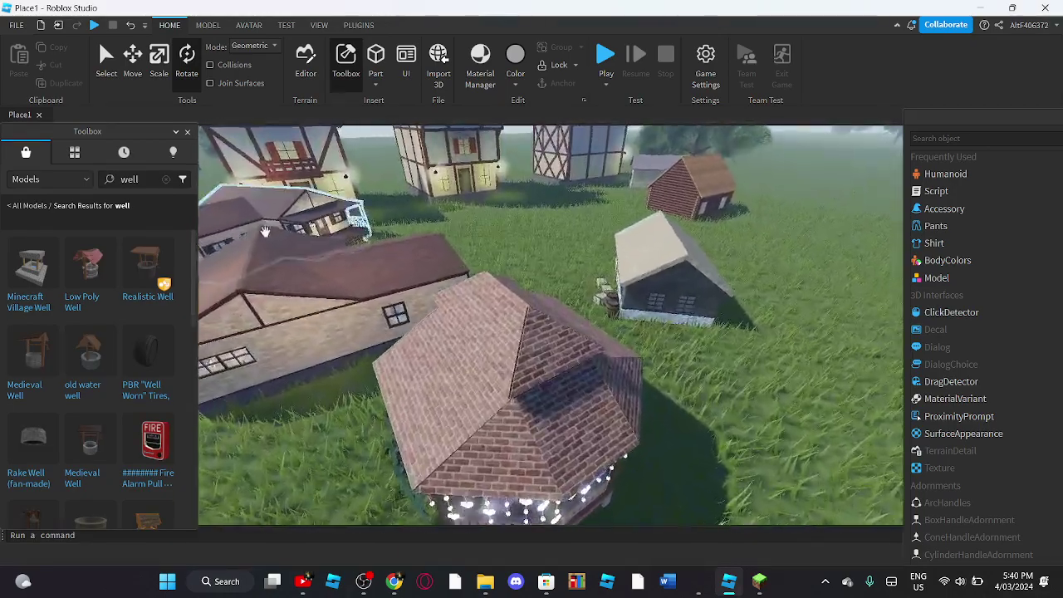
pyautogui.press('e')
pyautogui.moveTo(83, 258); pyautogui.dragTo(509, 263)
pyautogui.press('w')
pyautogui.moveTo(571, 270); pyautogui.dragTo(574, 273, button='right')
pyautogui.press('e')
pyautogui.press('s')
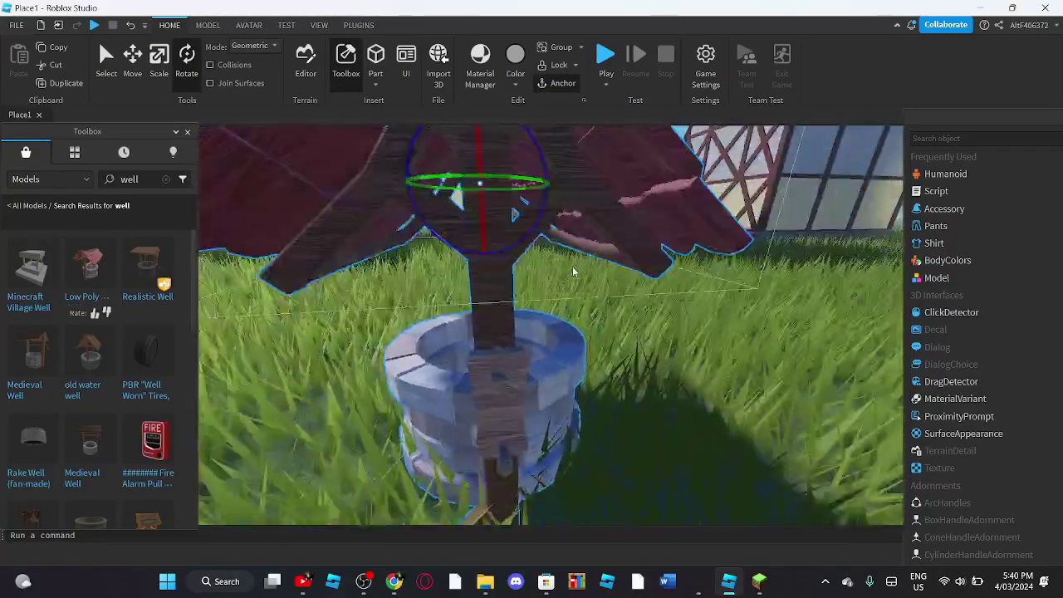
# - Enlarge the well with the Scale tool and deselect it
pyautogui.click(162, 74)
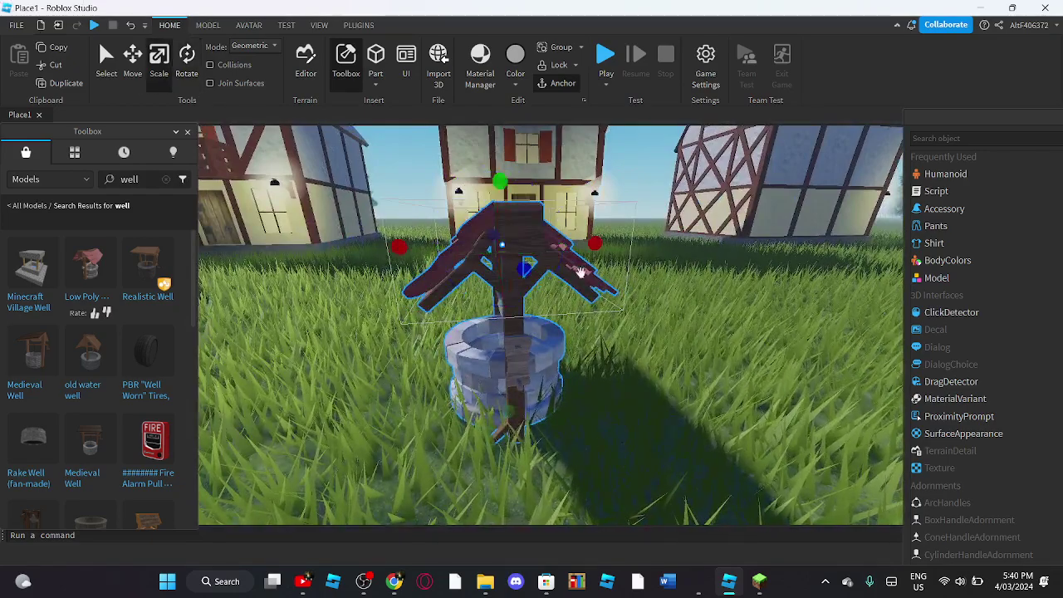
pyautogui.moveTo(593, 245); pyautogui.dragTo(683, 249)
pyautogui.moveTo(538, 334); pyautogui.dragTo(629, 351)
pyautogui.press('w')
pyautogui.moveTo(629, 352); pyautogui.dragTo(599, 319, button='right')
pyautogui.click(600, 323)
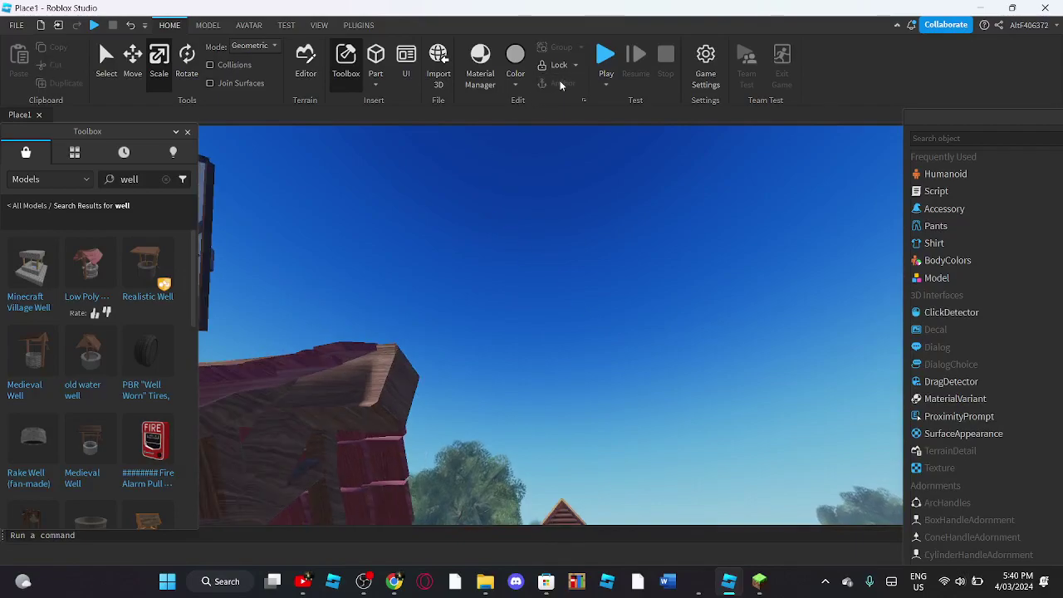
# - Playtest the place and look around the terrain and the settlement with the avatar
pyautogui.click(604, 60)
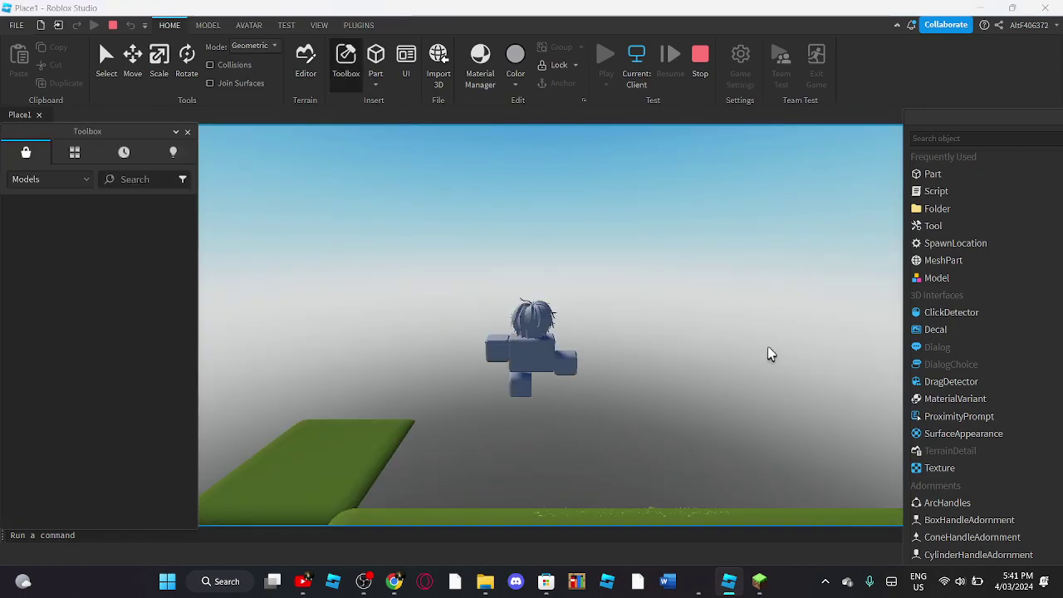
pyautogui.moveTo(669, 407); pyautogui.dragTo(669, 406, button='right')
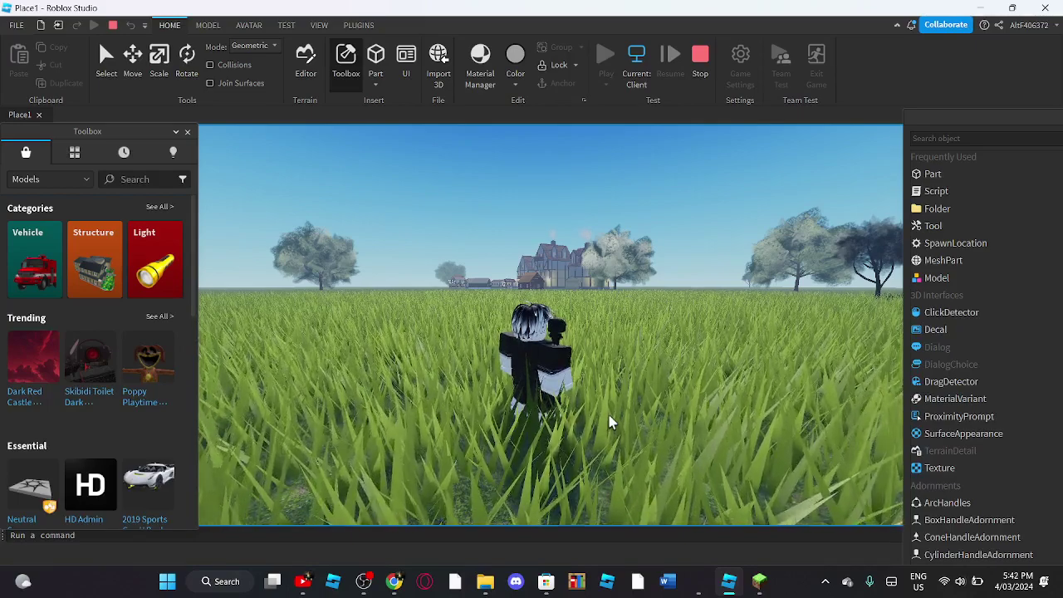
pyautogui.moveTo(609, 422); pyautogui.dragTo(630, 428, button='right')
pyautogui.scroll(5, 630, 428)
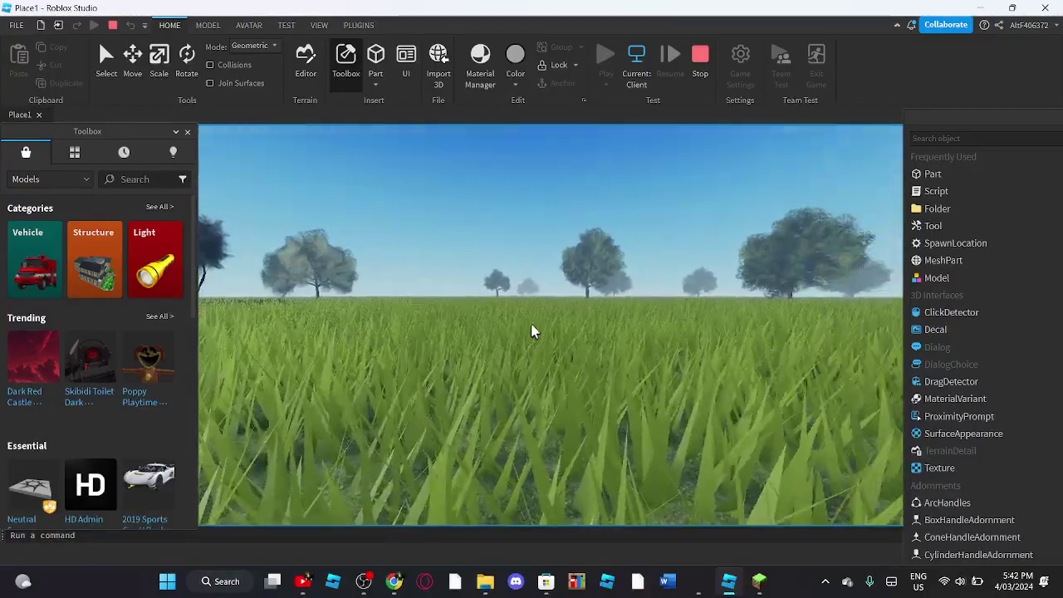
pyautogui.scroll(-5, 531, 326)
pyautogui.moveTo(531, 325); pyautogui.dragTo(441, 277, button='right')
pyautogui.scroll(-5, 533, 332)
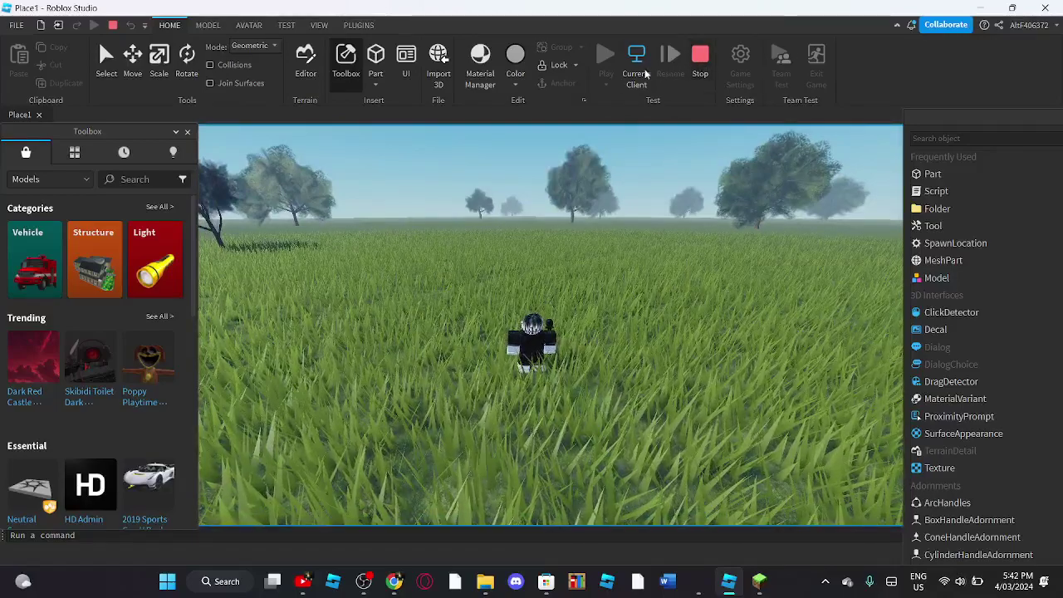
# - Switch the playtest to the server view and look over the houses and the surrounding terrain
pyautogui.click(645, 71)
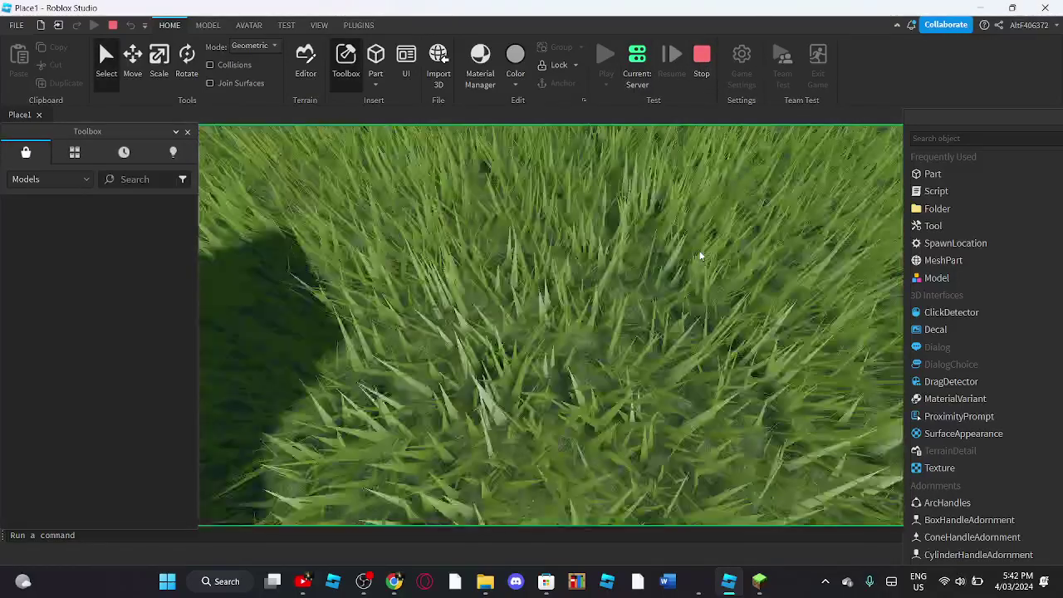
pyautogui.scroll(-5, 700, 256)
pyautogui.moveTo(699, 256)
pyautogui.mouseDown(button='right')
pyautogui.moveTo(716, 256)
pyautogui.moveTo(693, 255)
pyautogui.mouseUp(button='right')
pyautogui.scroll(10, 691, 252)
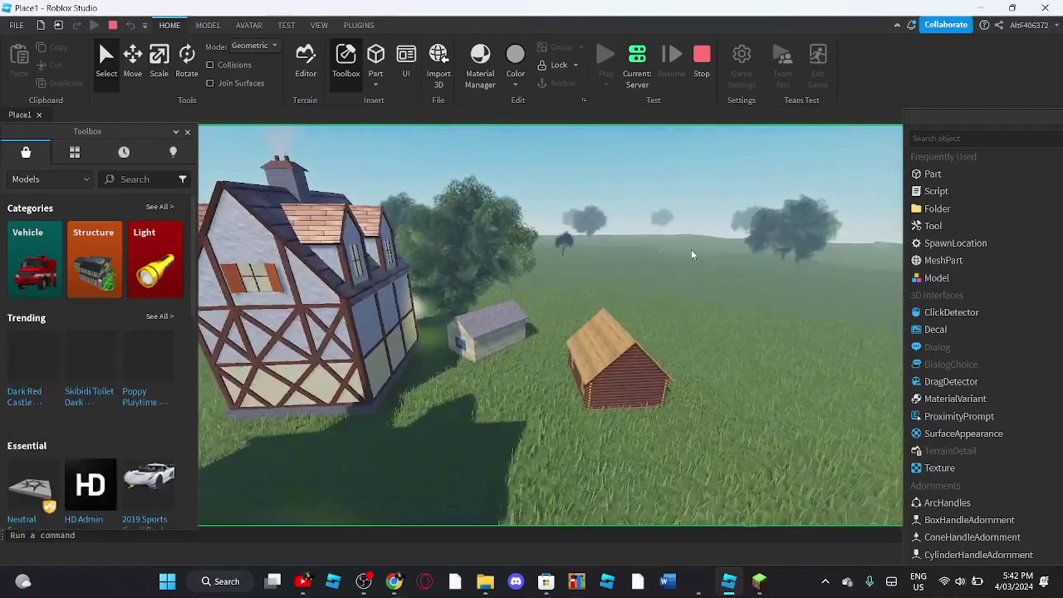
pyautogui.scroll(10, 692, 247)
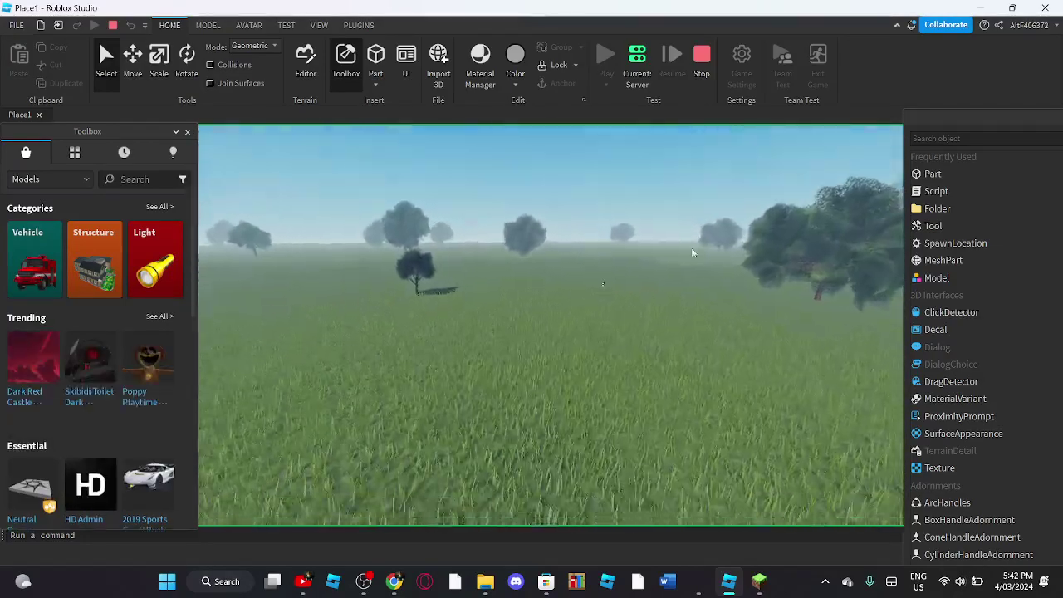
pyautogui.scroll(10, 693, 253)
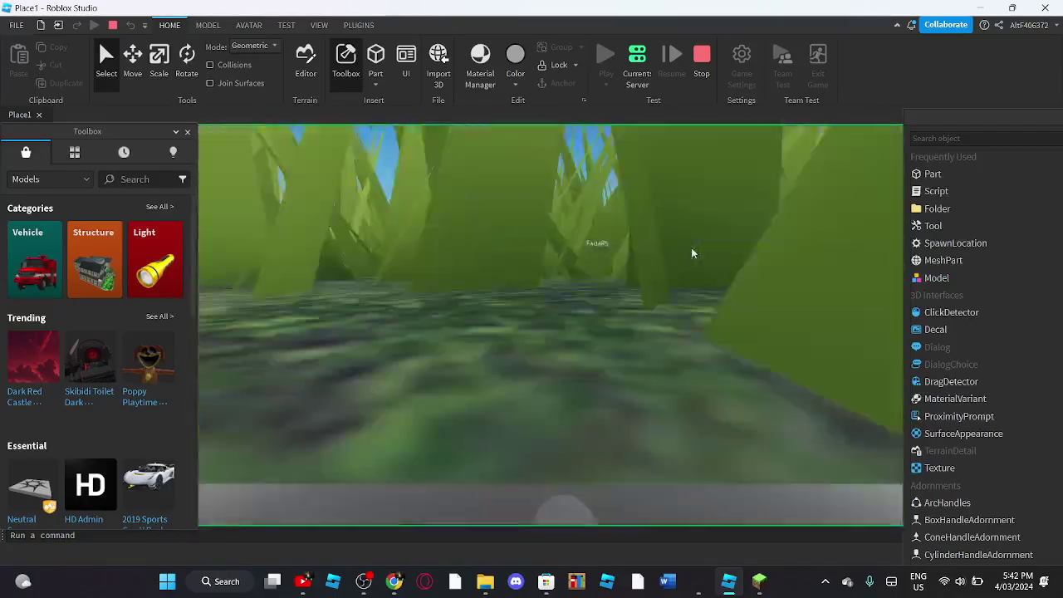
# - Select and drag the avatar in the server view, examining it from near and far on the grass
pyautogui.press('e')
pyautogui.moveTo(606, 301); pyautogui.dragTo(460, 413)
pyautogui.scroll(8, 624, 275)
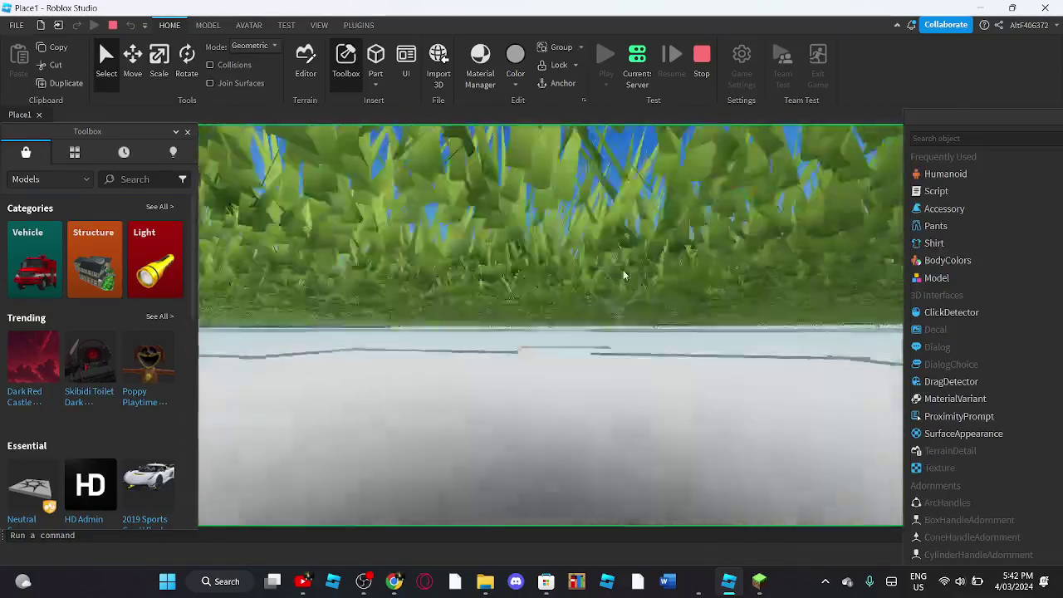
pyautogui.scroll(-8, 624, 275)
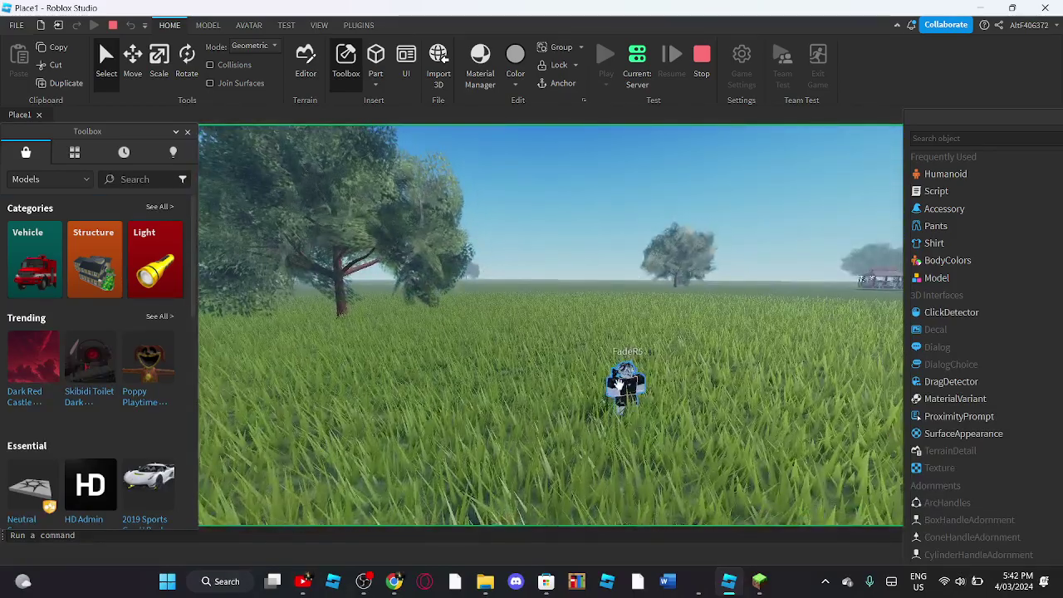
pyautogui.scroll(5, 650, 378)
pyautogui.scroll(-5, 650, 377)
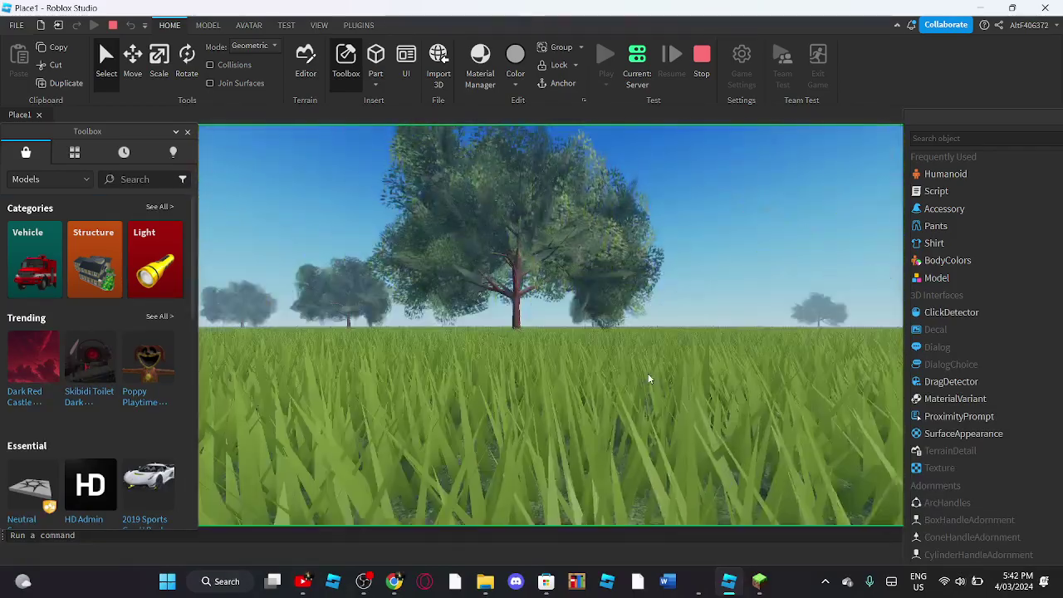
pyautogui.scroll(-5, 644, 370)
pyautogui.moveTo(639, 367); pyautogui.dragTo(640, 366, button='right')
pyautogui.press('w')
pyautogui.scroll(5, 640, 365)
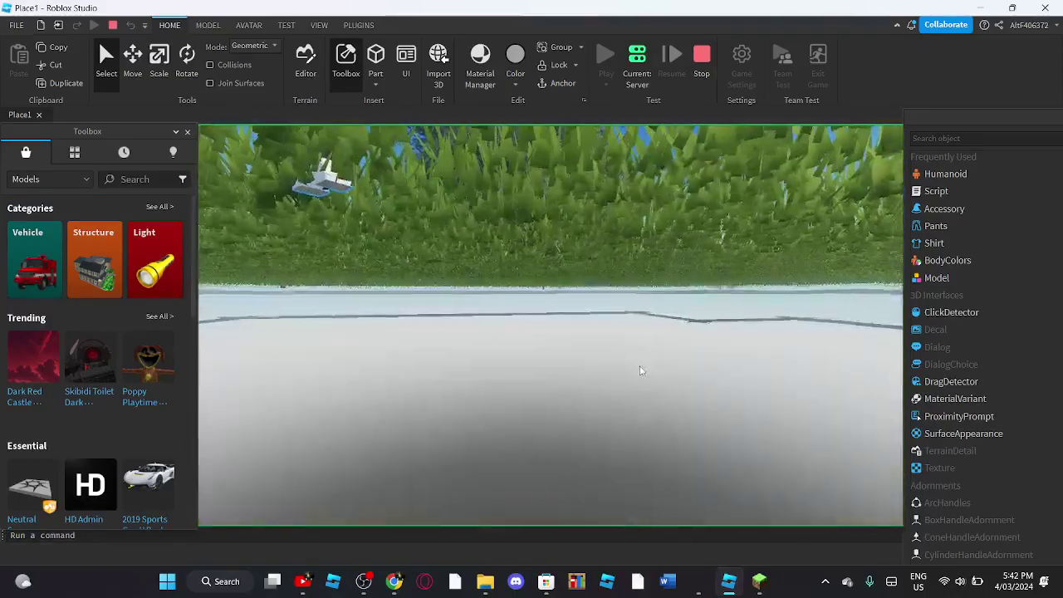
pyautogui.scroll(-5, 639, 366)
pyautogui.scroll(5, 641, 366)
pyautogui.scroll(-5, 607, 349)
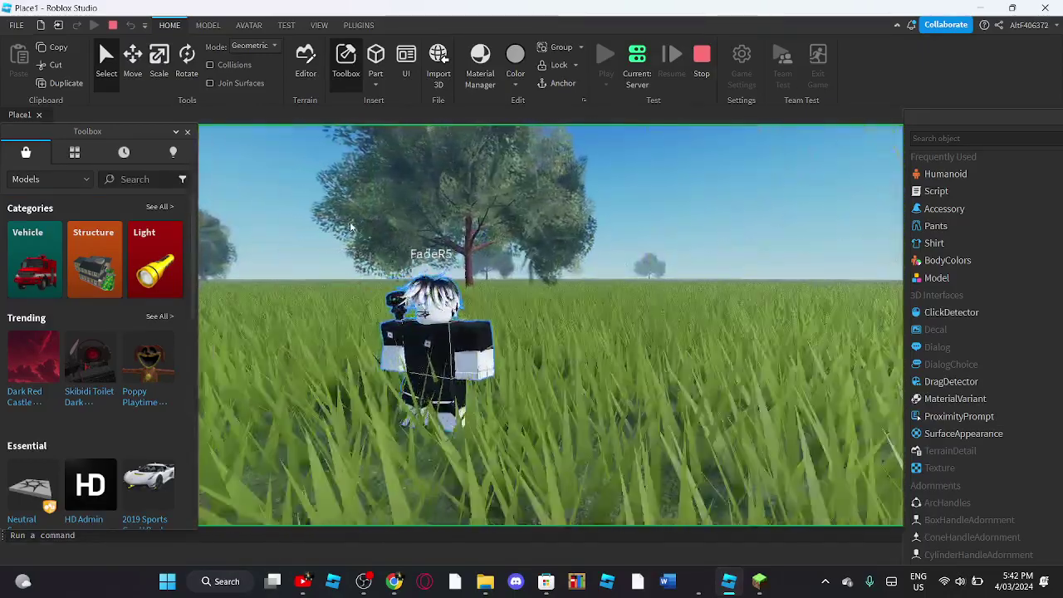
# - Try to lift the selected avatar vertically with the Move tool in the server view
pyautogui.click(133, 54)
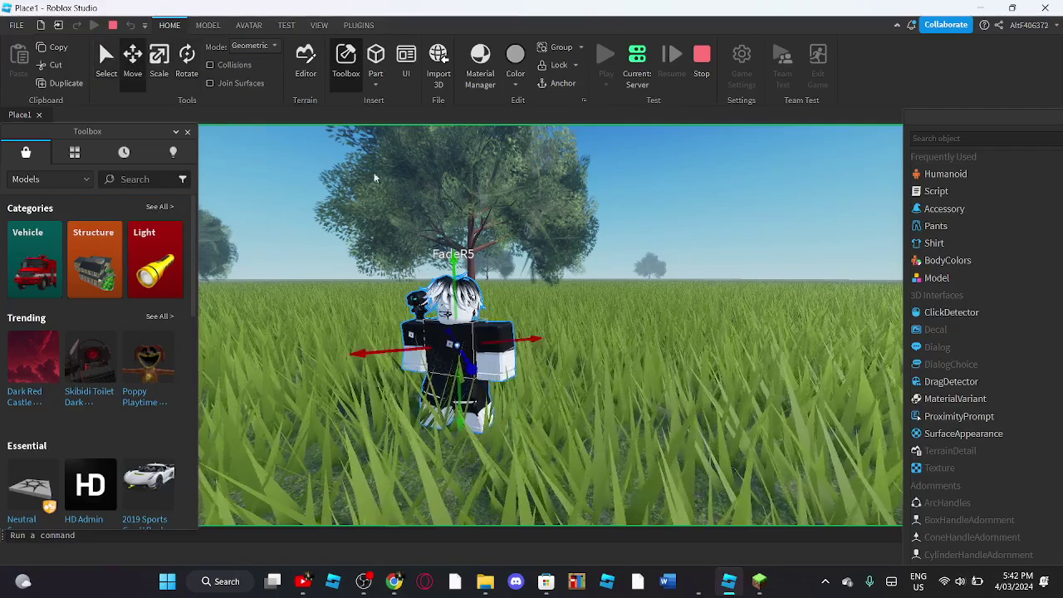
pyautogui.scroll(5, 449, 162)
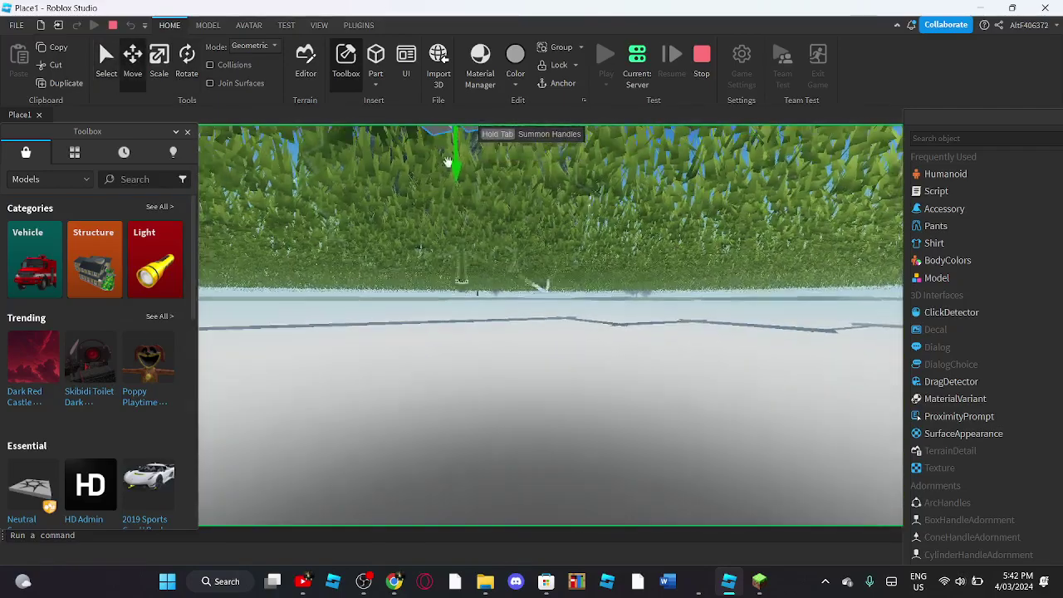
pyautogui.scroll(-5, 452, 175)
pyautogui.scroll(5, 631, 294)
pyautogui.scroll(3, 630, 294)
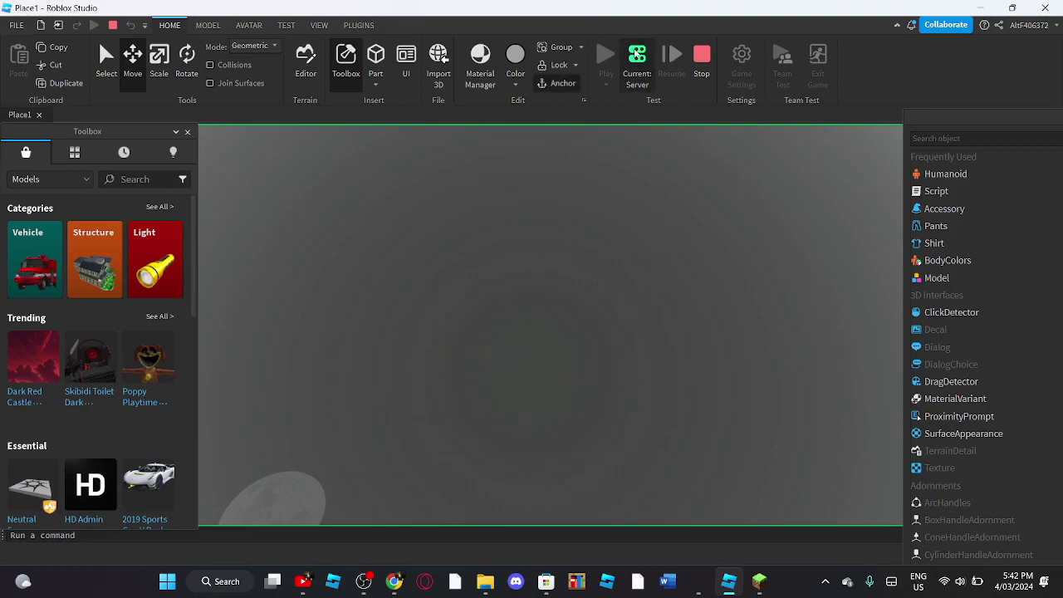
# - Return the playtest to the client view, end it, and look over the settlement in edit mode
pyautogui.click(637, 54)
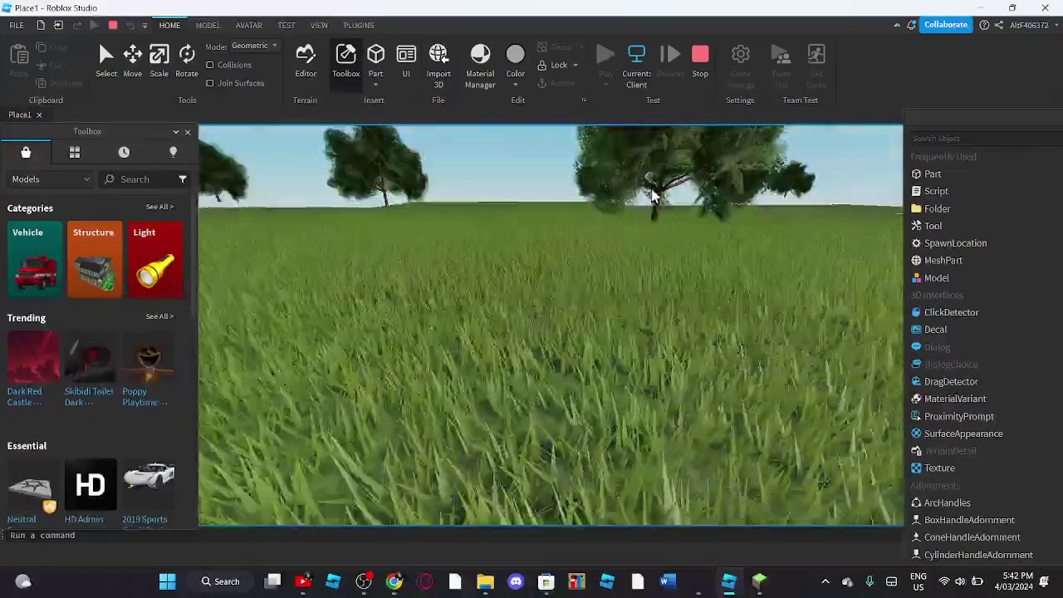
pyautogui.moveTo(653, 190); pyautogui.dragTo(634, 251, button='right')
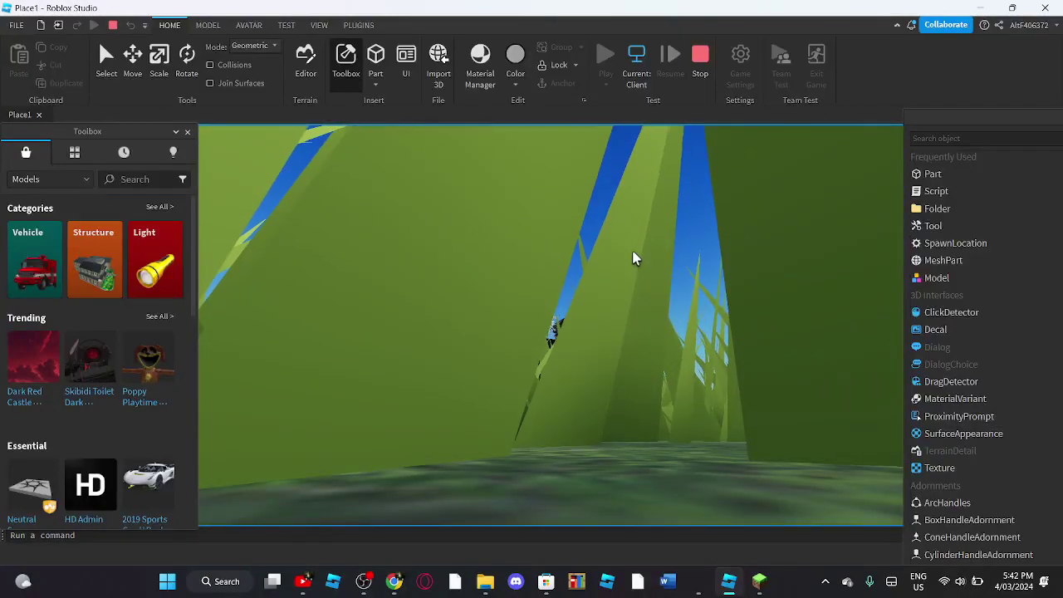
pyautogui.press('Escape')
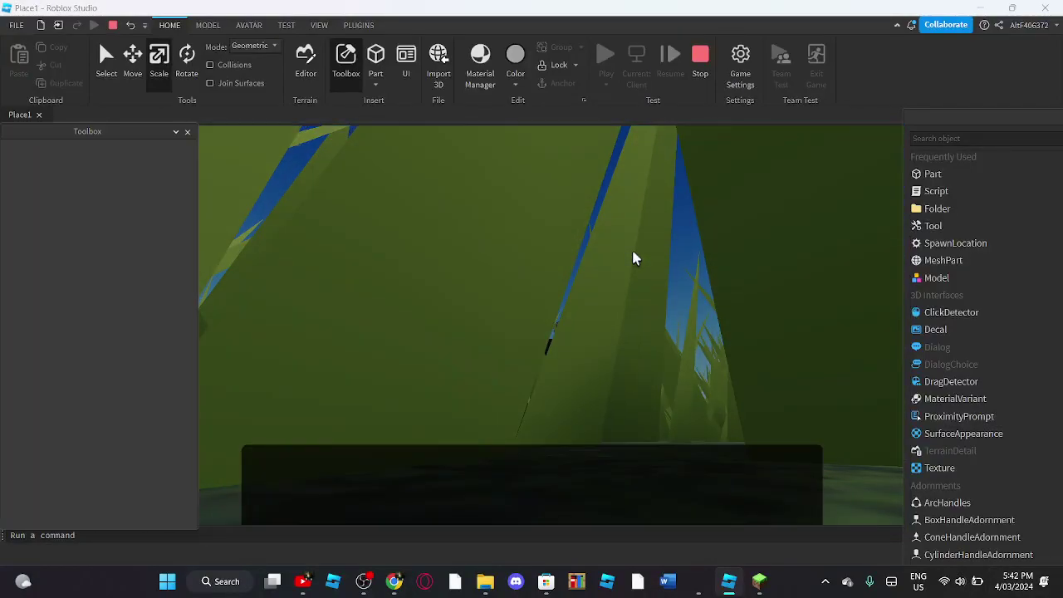
pyautogui.hotkey('shift', 'F5')
pyautogui.scroll(-5, 739, 294)
pyautogui.moveTo(749, 306); pyautogui.dragTo(738, 293, button='right')
pyautogui.scroll(8, 737, 293)
pyautogui.scroll(-5, 738, 294)
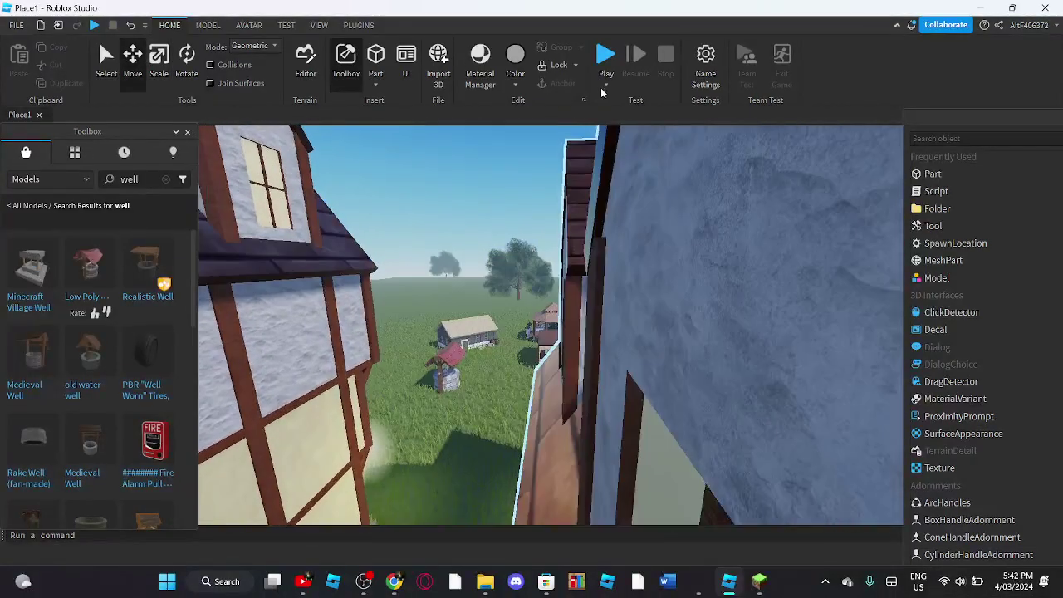
# - Start saving the game to Roblox through the collaboration option and name it "Plains"
pyautogui.click(947, 24)
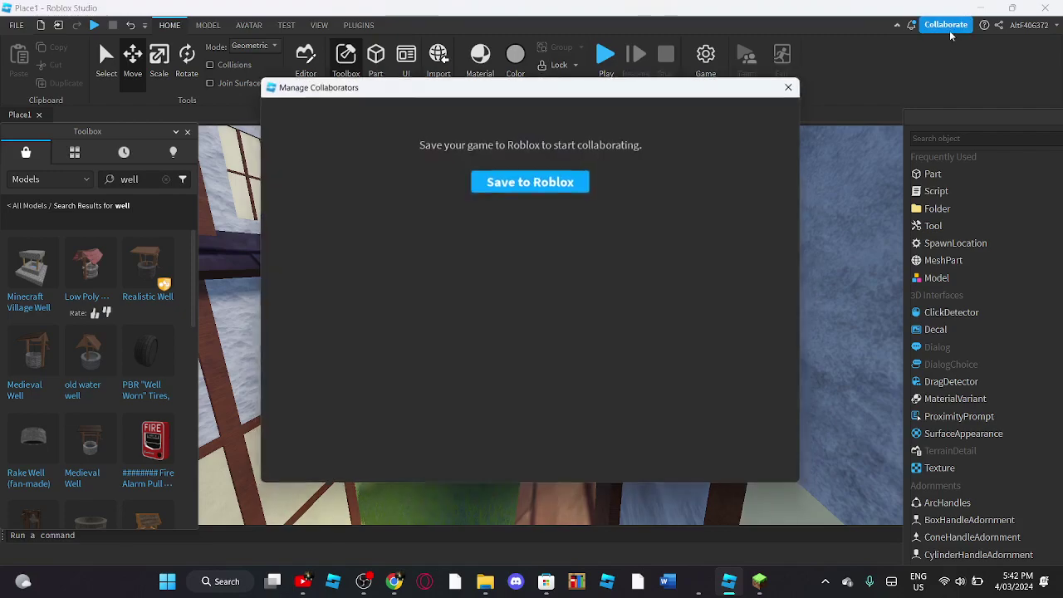
pyautogui.click(532, 182)
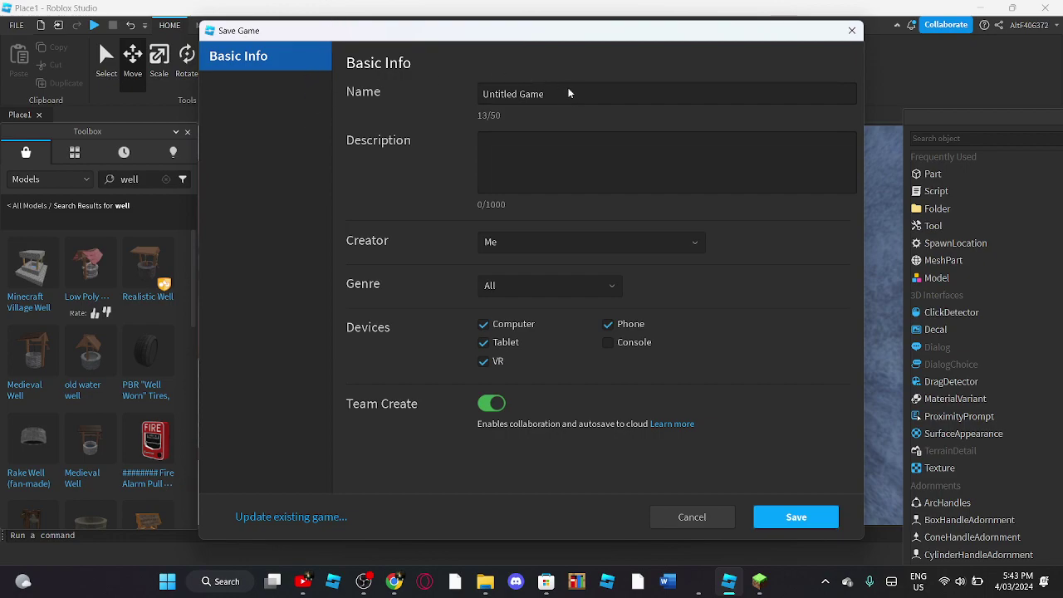
pyautogui.click(546, 94)
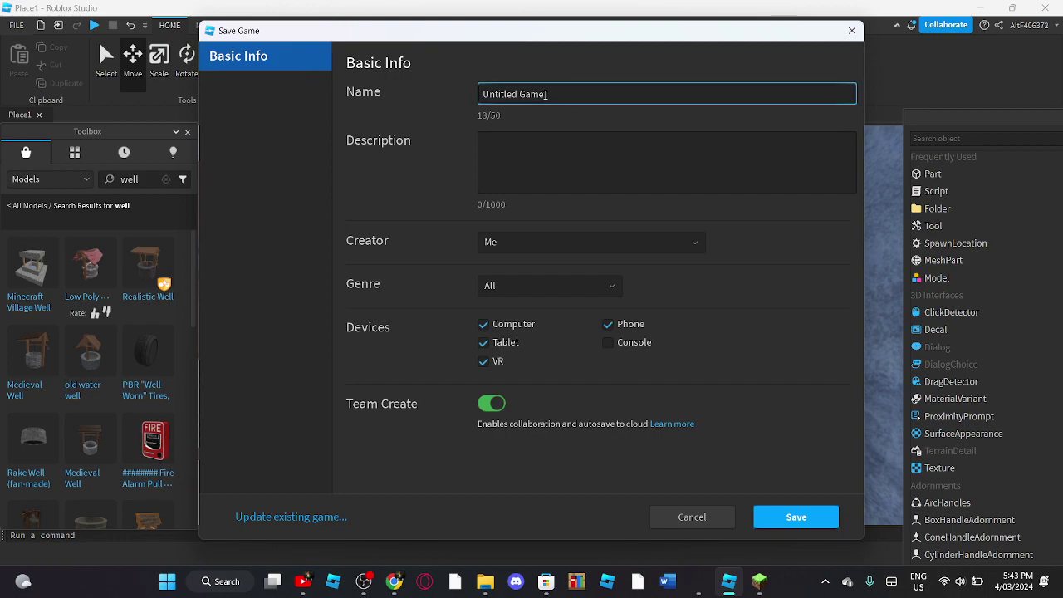
pyautogui.press('BackSpace')
pyautogui.press('BackSpace')
pyautogui.press('BackSpace')
pyautogui.press('BackSpace')
pyautogui.press('BackSpace')
pyautogui.press('BackSpace')
pyautogui.press('BackSpace')
pyautogui.press('BackSpace')
pyautogui.press('BackSpace')
pyautogui.press('BackSpace')
pyautogui.press('BackSpace')
pyautogui.press('BackSpace')
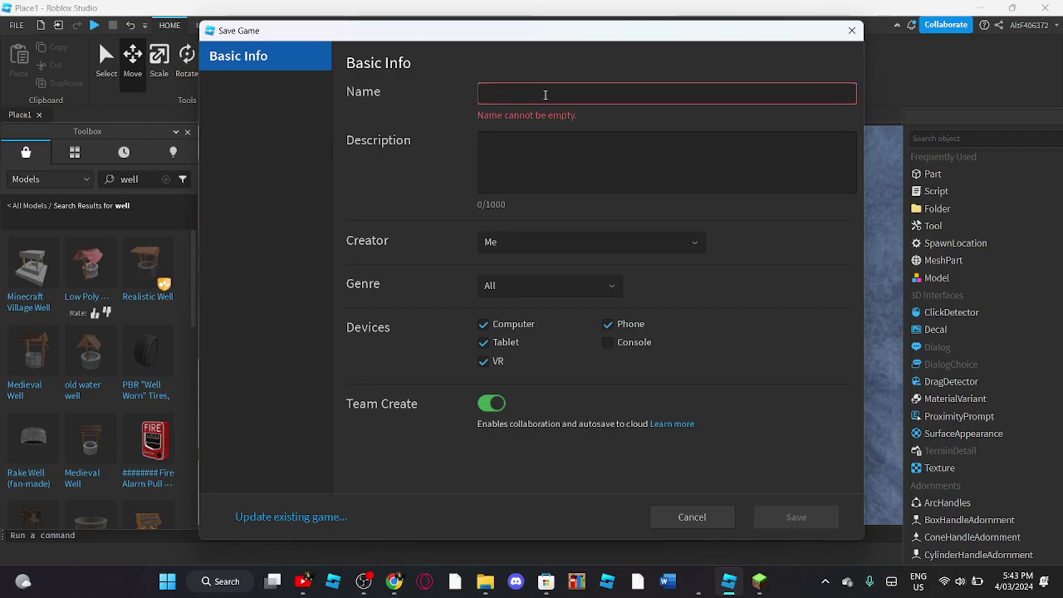
pyautogui.write('Plauns')
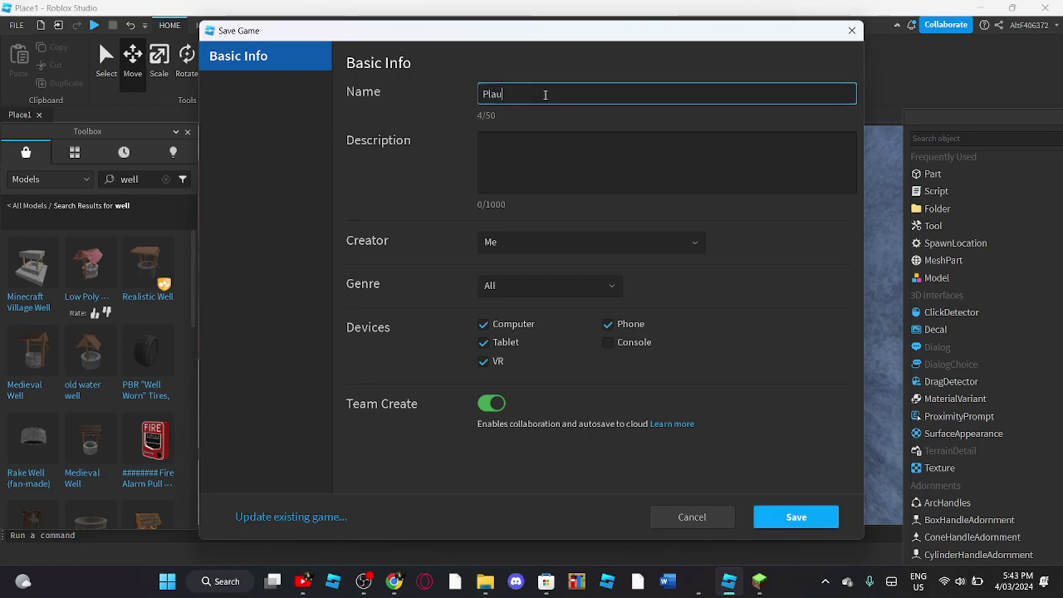
pyautogui.press('BackSpace')
pyautogui.press('BackSpace')
pyautogui.press('BackSpace')
pyautogui.write('ins')
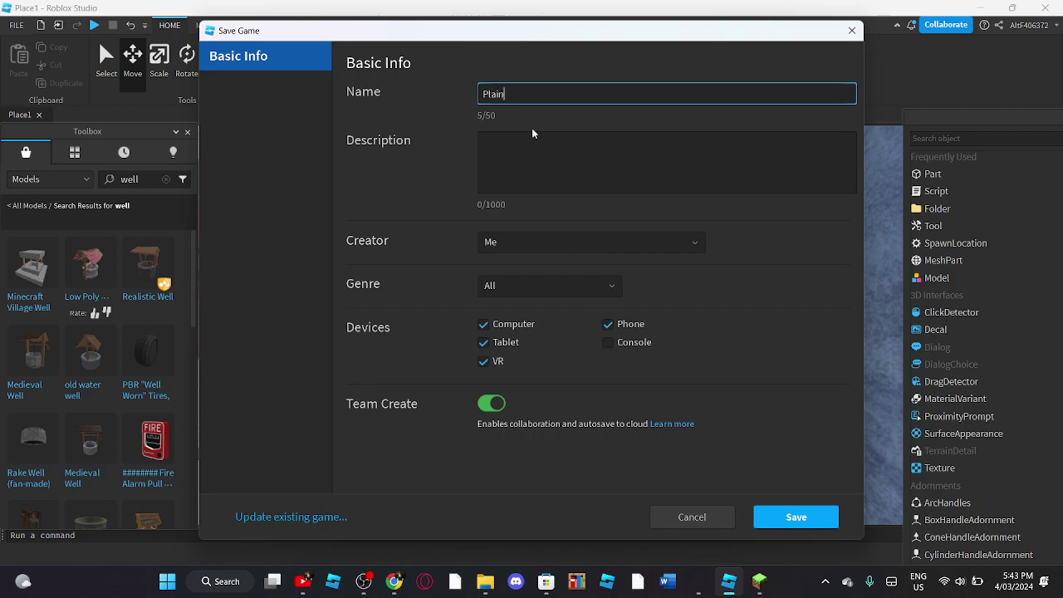
# - Enter "chill out with your freinds and hang out!" as the game's description
pyautogui.click(559, 167)
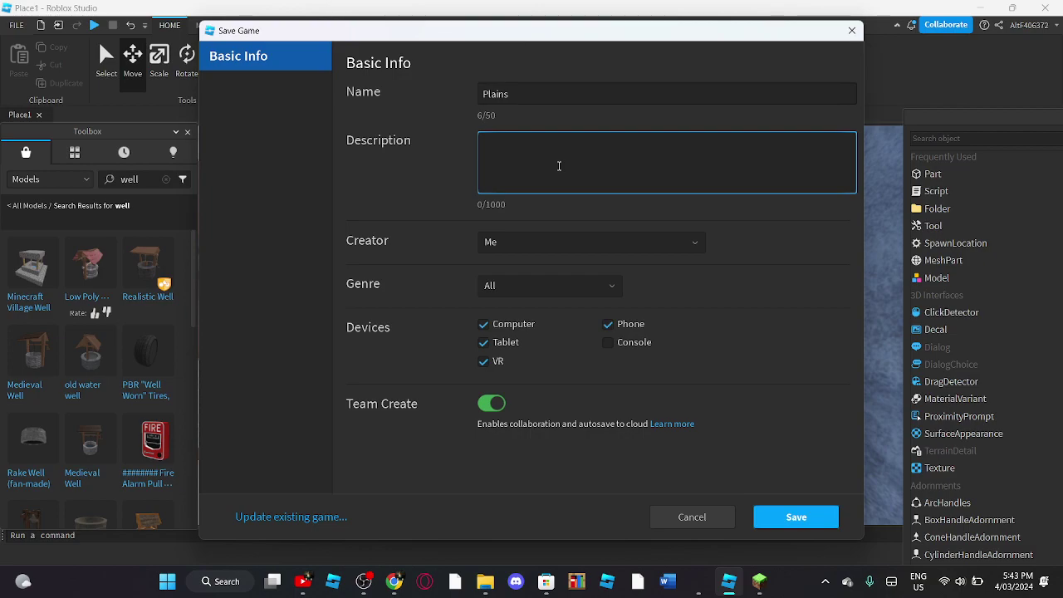
pyautogui.write('chill out ')
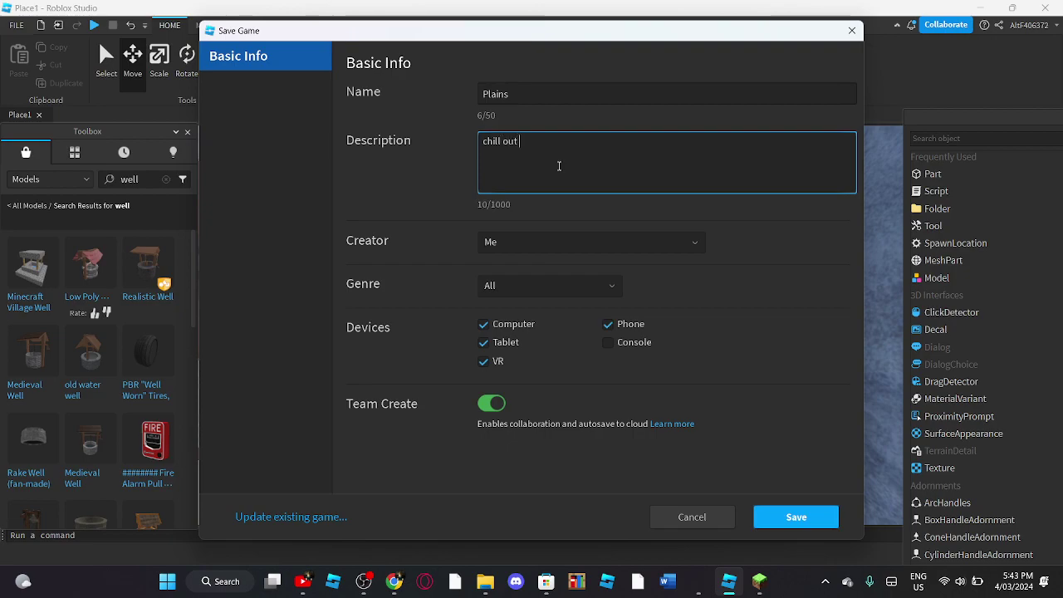
pyautogui.write('with ')
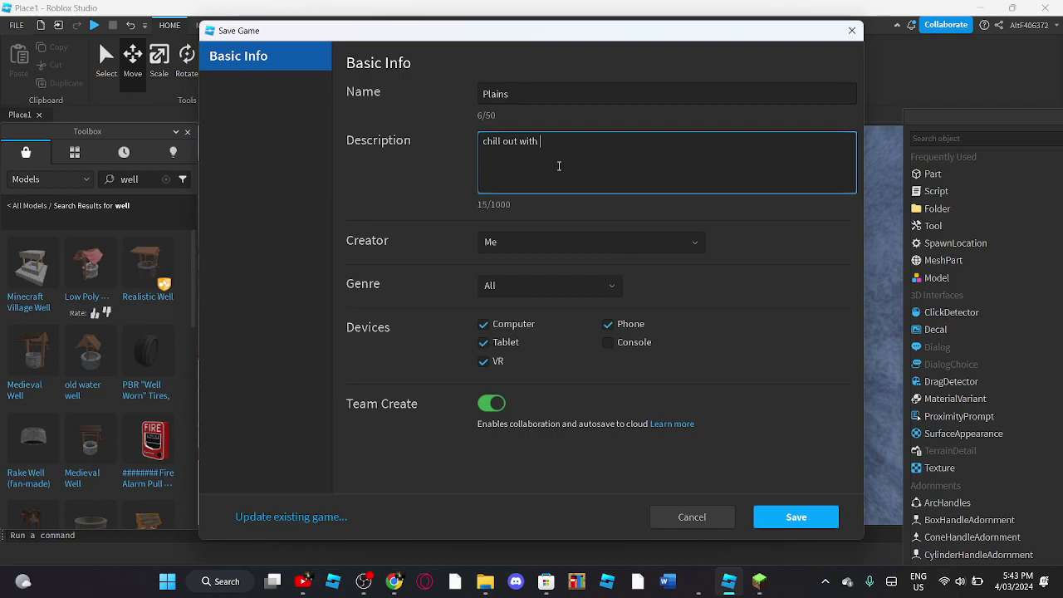
pyautogui.write('your freinds an d')
pyautogui.press('BackSpace')
pyautogui.write('hang ')
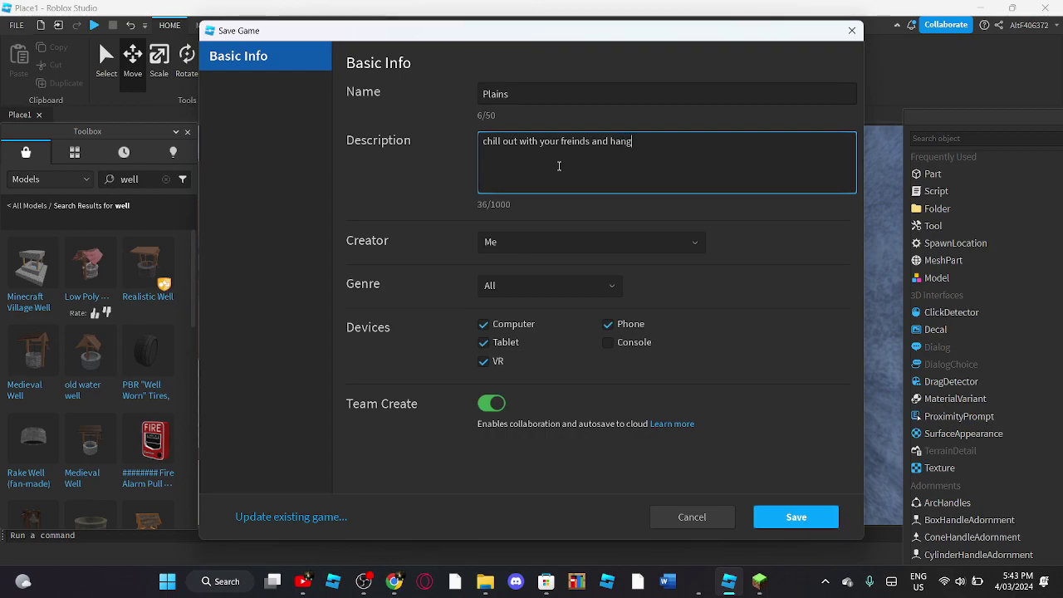
pyautogui.write('out')
pyautogui.press('BackSpace')
pyautogui.press('BackSpace')
pyautogui.press('BackSpace')
pyautogui.press('BackSpace')
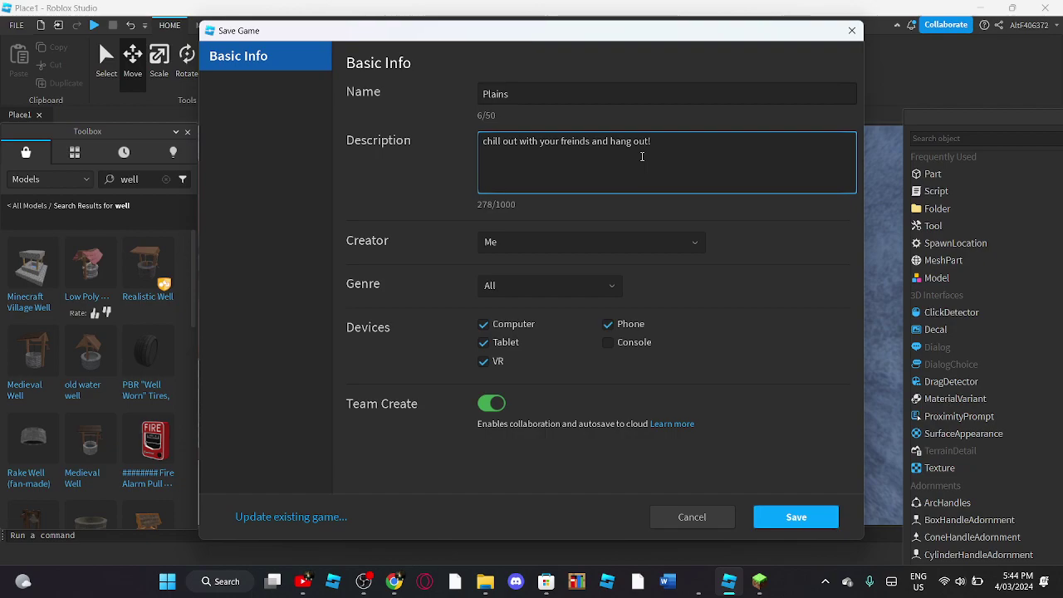
# - Finish the description with "Enjoy!" on a separate line below the first sentence
pyautogui.write('nyoi')
pyautogui.press('BackSpace')
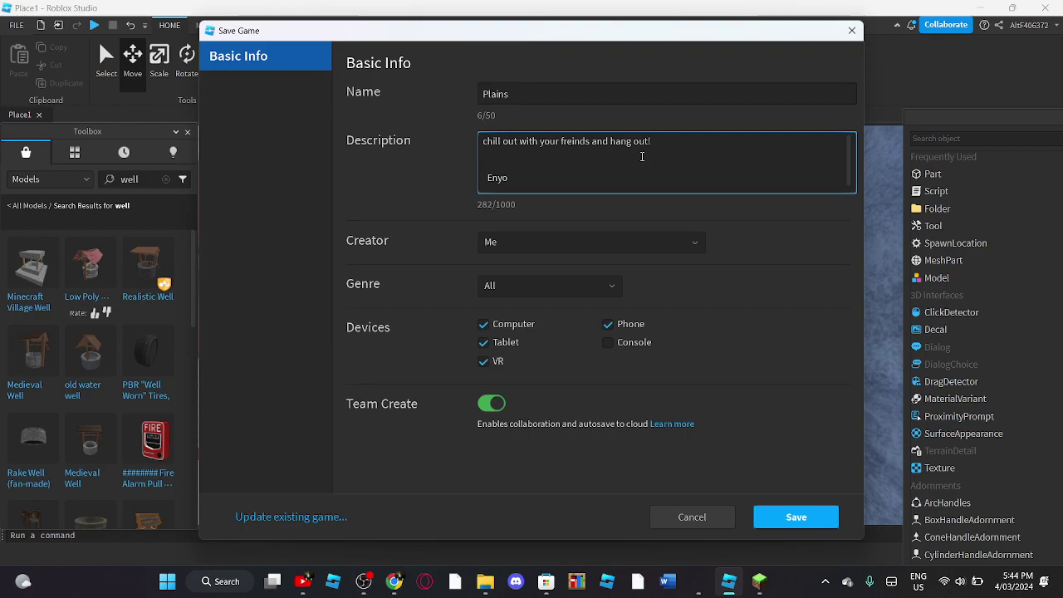
pyautogui.press('BackSpace')
pyautogui.press('BackSpace')
pyautogui.write('jo')
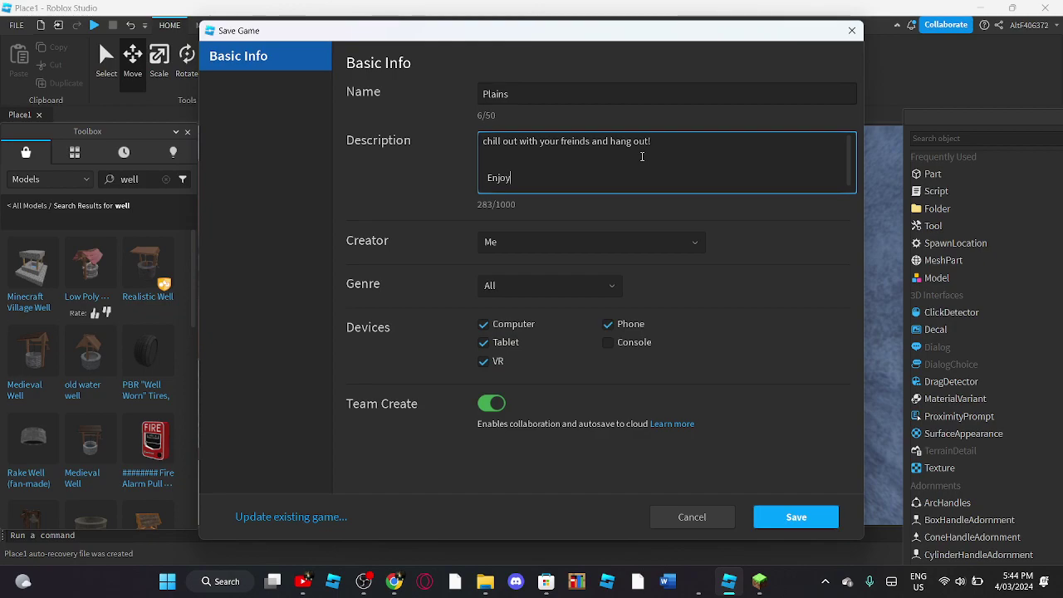
pyautogui.write('y!')
# - Add Console to the supported devices and save the game to Roblox
pyautogui.click(603, 343)
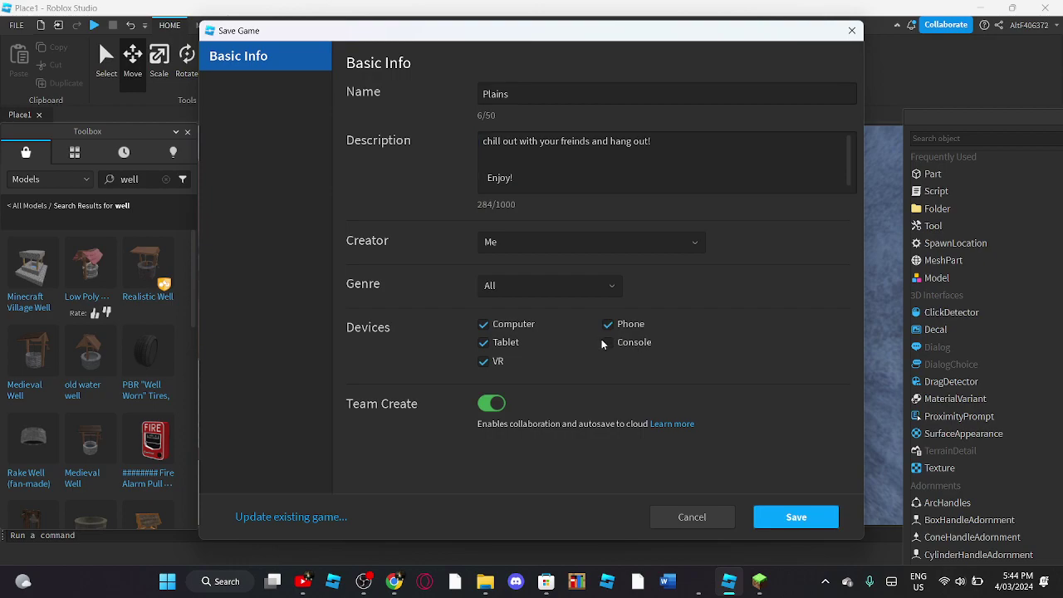
pyautogui.click(777, 515)
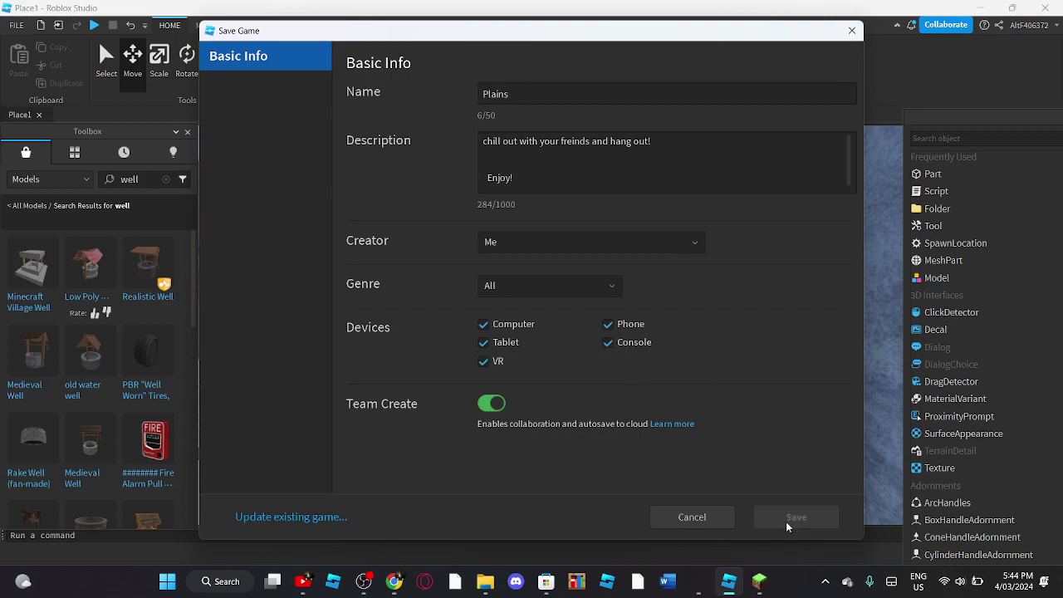
# - Switch to the Minecraft window and maximize it with a gamemode command started in the chat
pyautogui.click(754, 586)
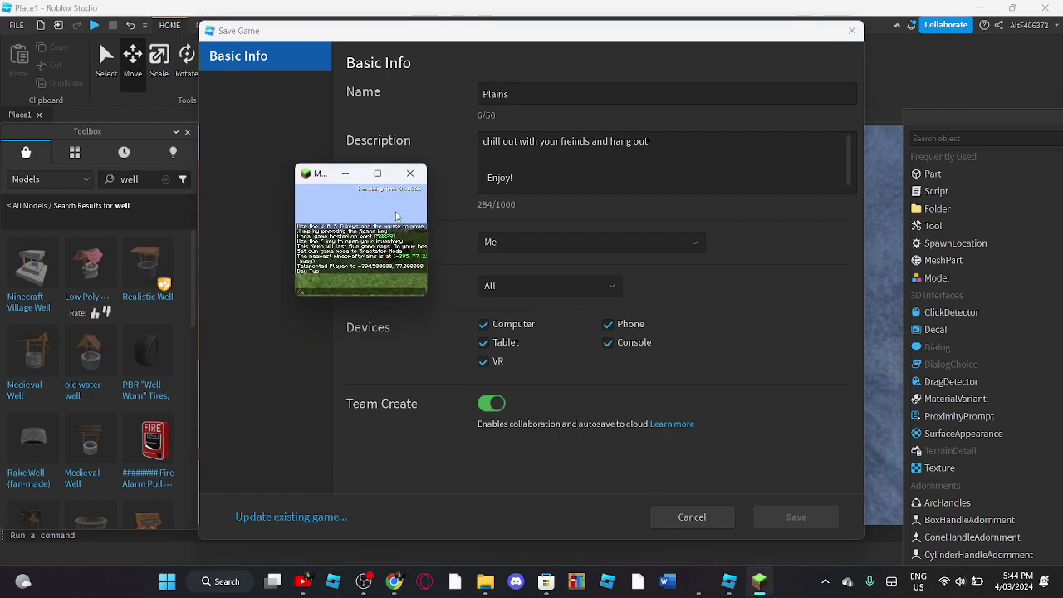
pyautogui.write('game')
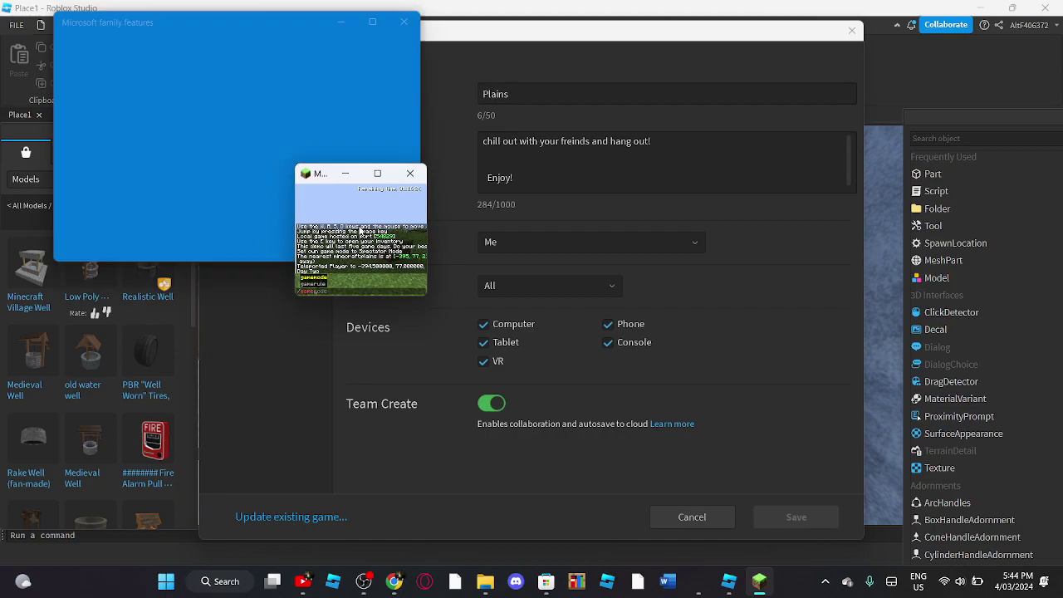
pyautogui.press('Return')
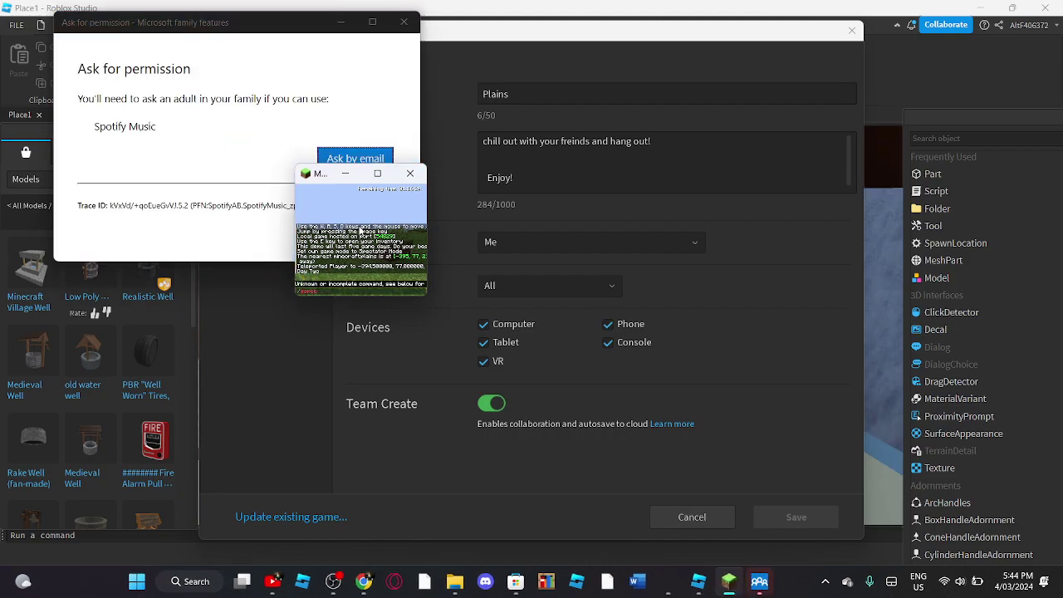
pyautogui.press('BackSpace')
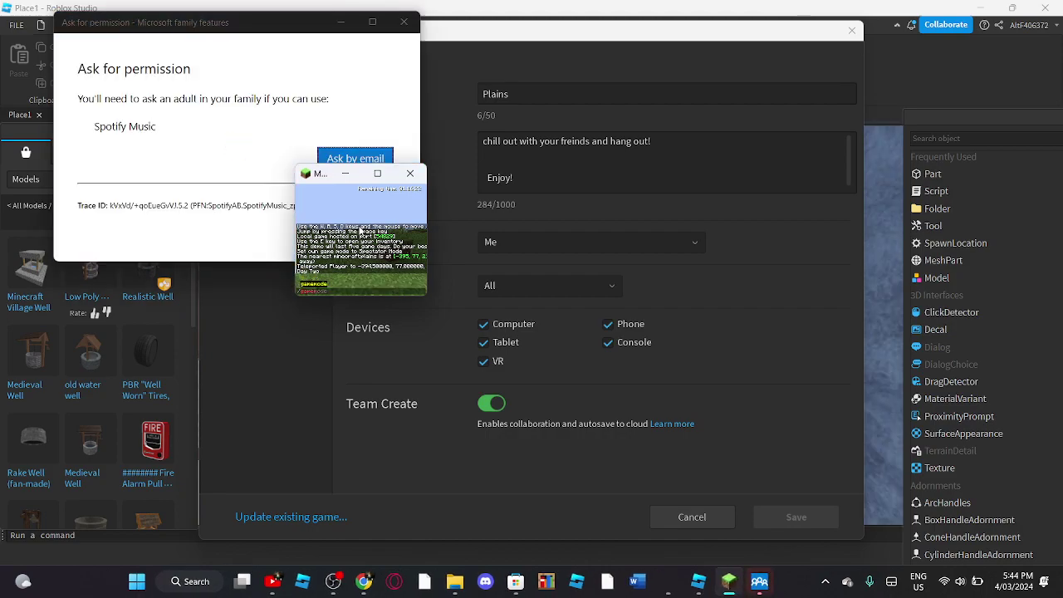
pyautogui.doubleClick(364, 177)
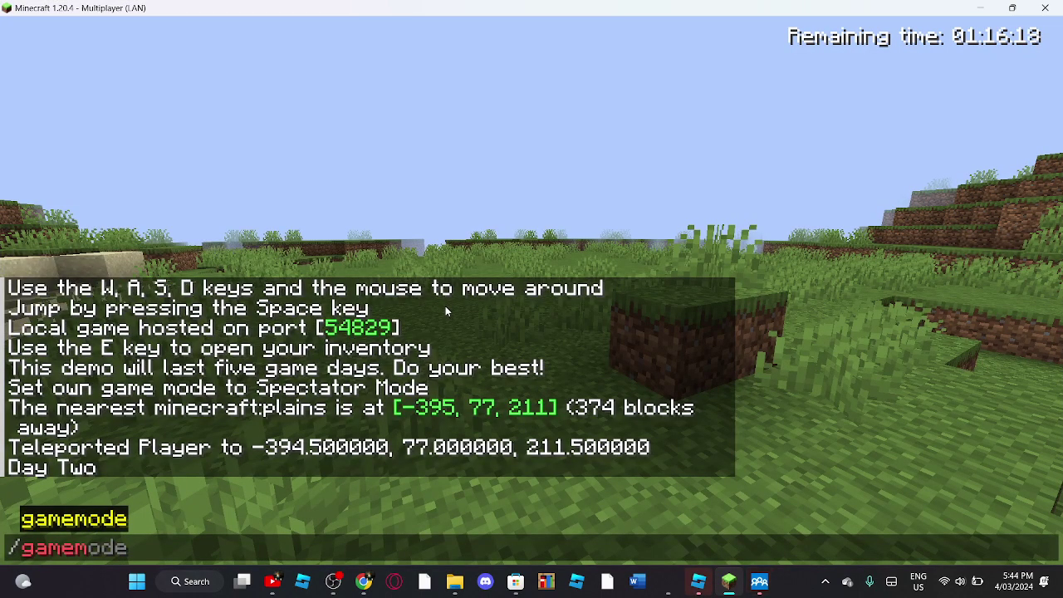
# - Complete and run the command /gamemode survival to set the player's game mode to Survival
pyautogui.write('s')
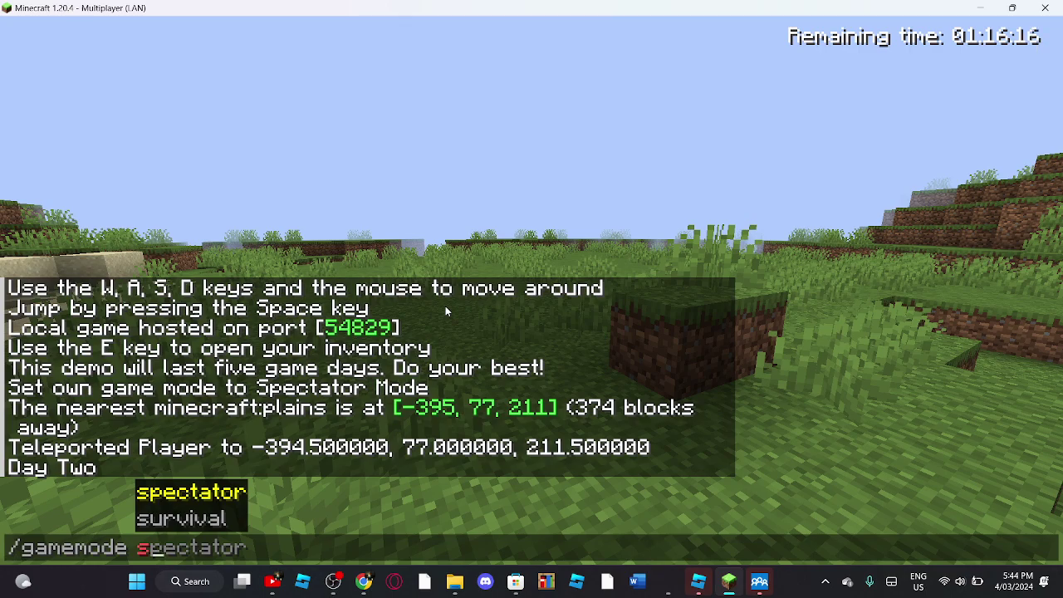
pyautogui.write('urvuv')
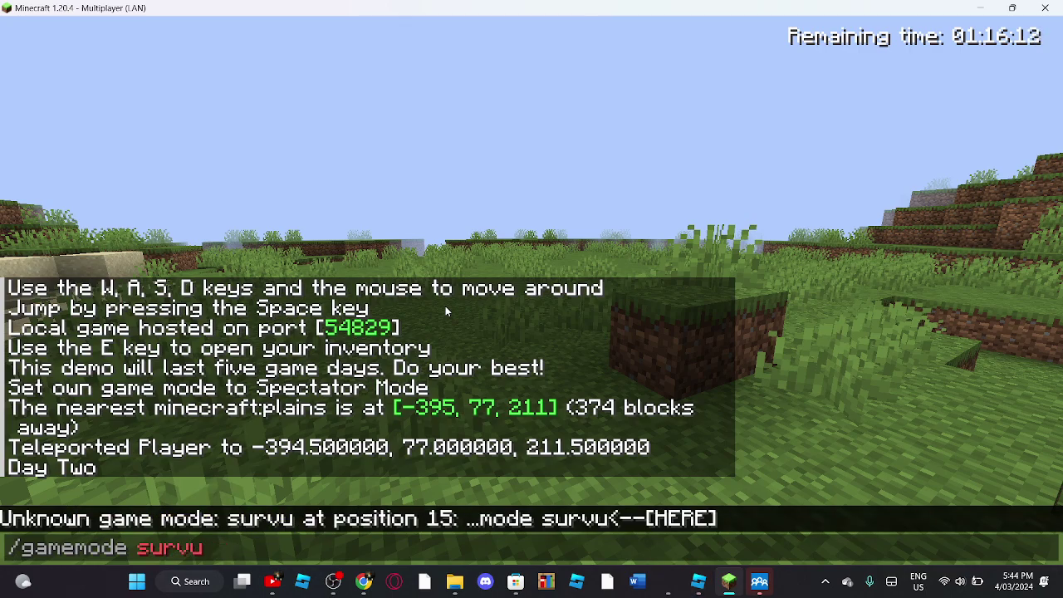
pyautogui.press('BackSpace')
pyautogui.write('ival')
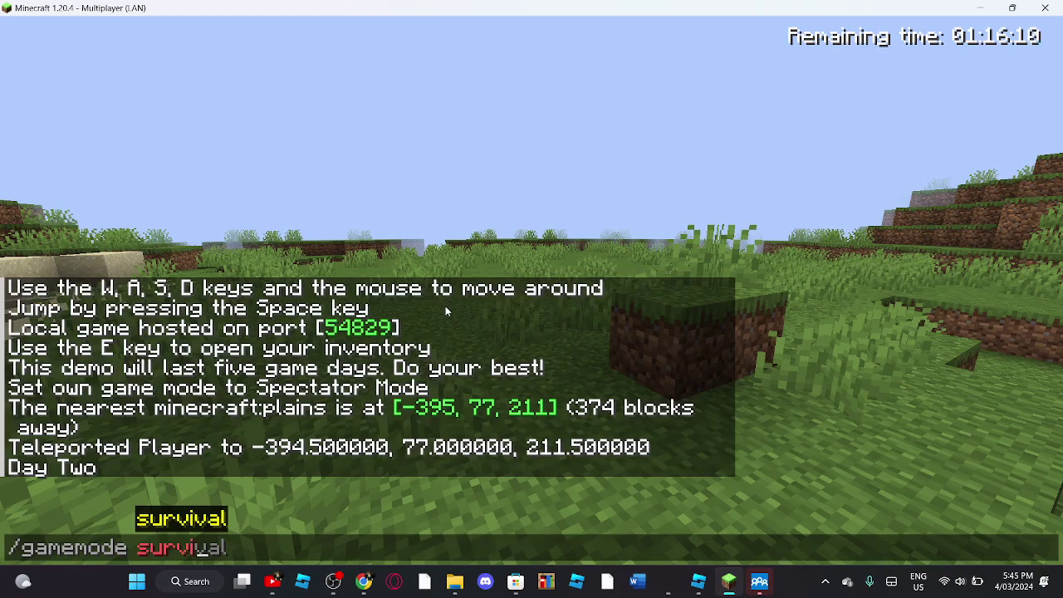
pyautogui.press('BackSpace')
pyautogui.press('BackSpace')
pyautogui.press('BackSpace')
pyautogui.write('ba')
pyautogui.press('BackSpace')
pyautogui.press('BackSpace')
pyautogui.write('val')
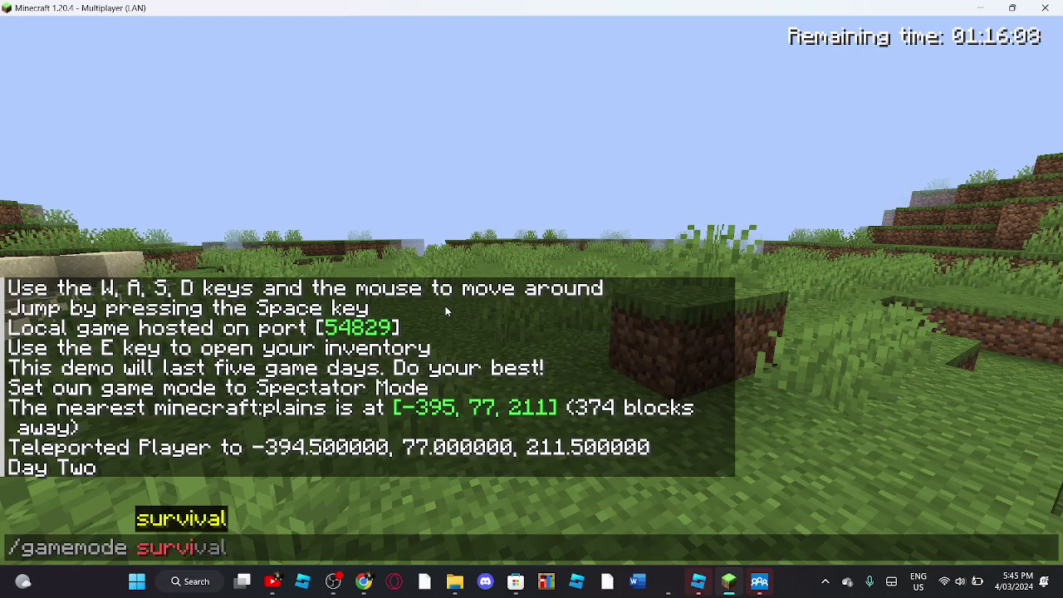
pyautogui.press('BackSpace')
pyautogui.write('k')
pyautogui.press('BackSpace')
pyautogui.write('l')
pyautogui.press('Return')
# - Walk the player up the grassy dirt hillside to the oak tree at its top
pyautogui.press('w')
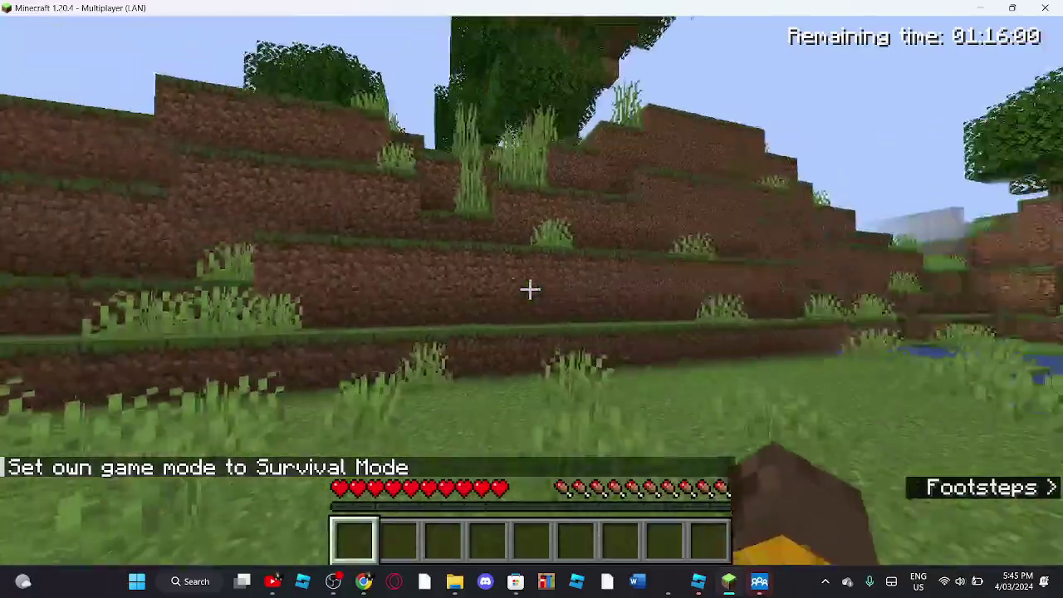
pyautogui.press('w')
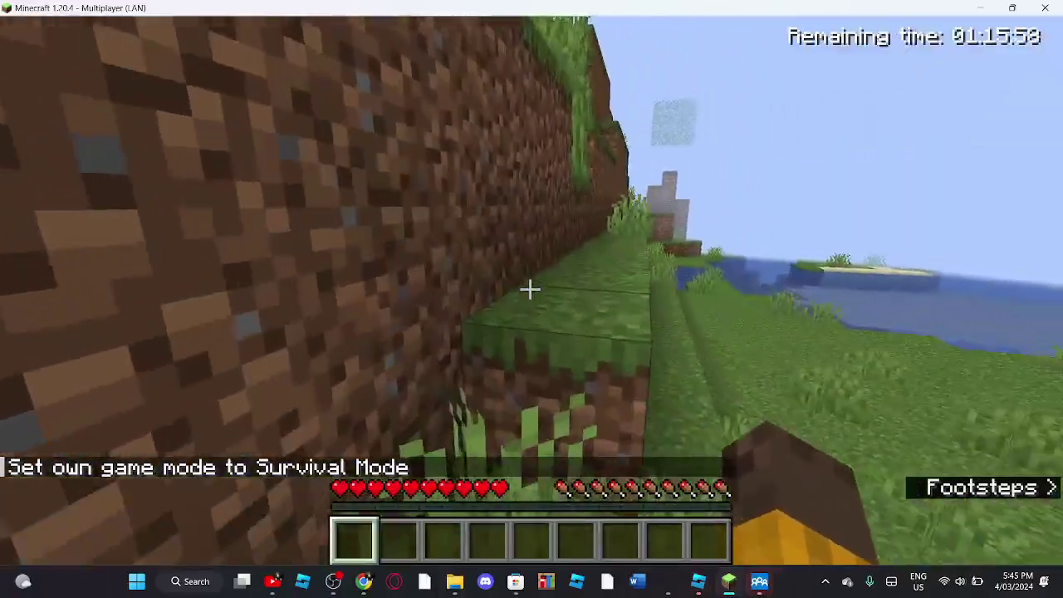
pyautogui.press('w')
pyautogui.press('space')
pyautogui.press('space')
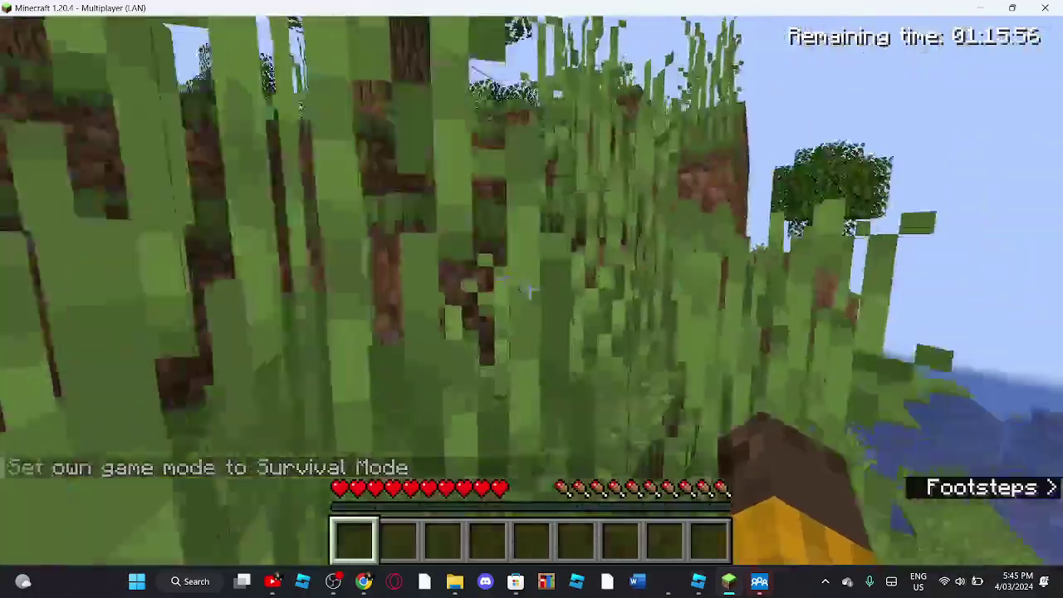
pyautogui.press('w')
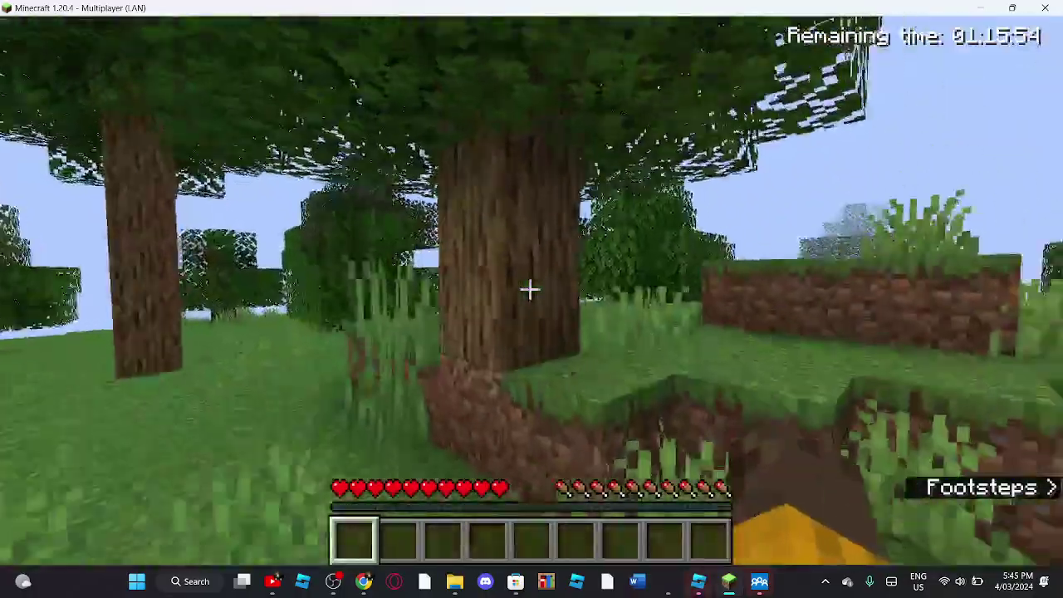
pyautogui.press('w')
# - Break the oak tree's trunk blocks and collect four oak logs
pyautogui.moveTo(530, 289); pyautogui.dragTo(530, 289)
pyautogui.press('w')
pyautogui.press('space')
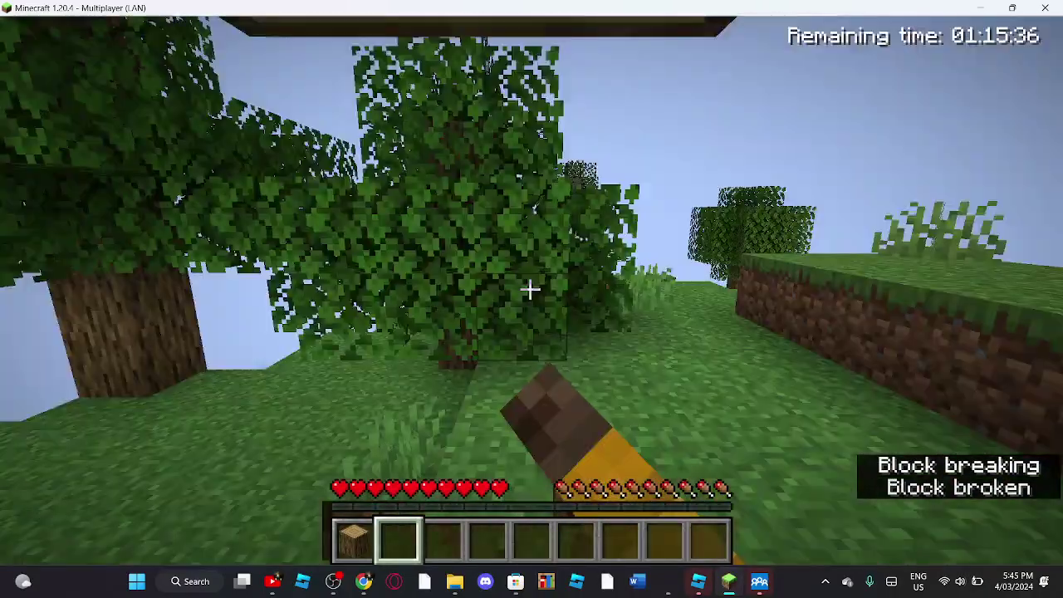
pyautogui.press('w')
pyautogui.click(530, 290)
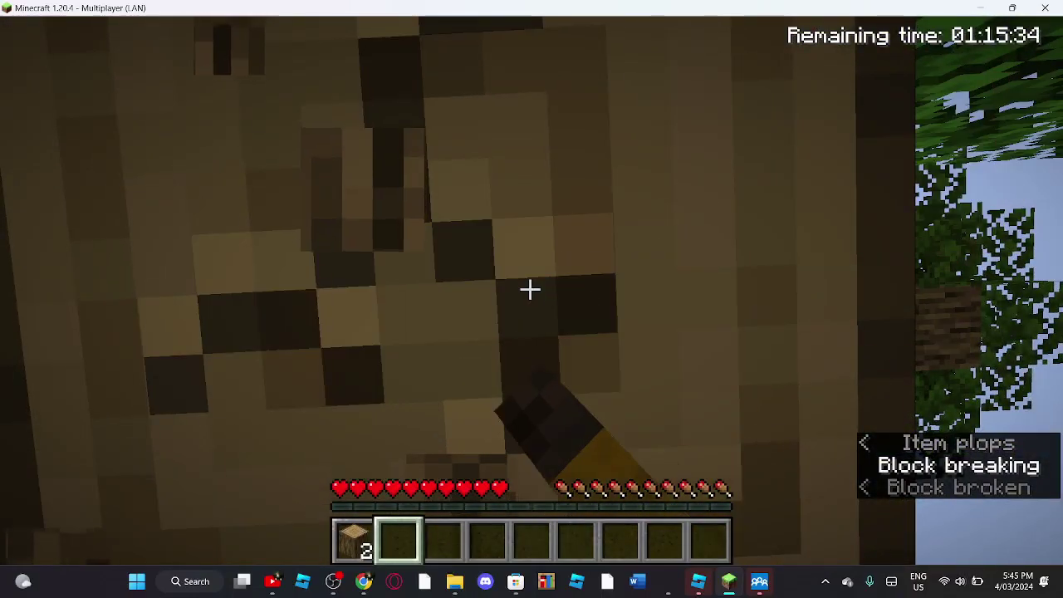
pyautogui.scroll(1, 530, 289)
pyautogui.scroll(-1, 530, 289)
pyautogui.moveTo(529, 288); pyautogui.dragTo(530, 288)
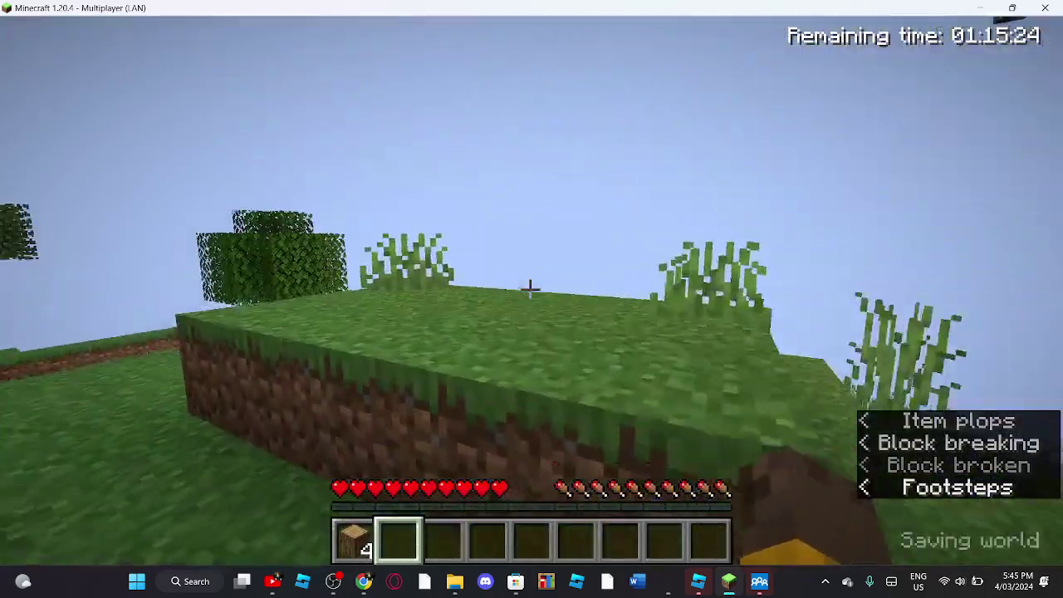
# - Return to the game and run /gamemode creative to set the player's game mode to Creative
pyautogui.press('Escape')
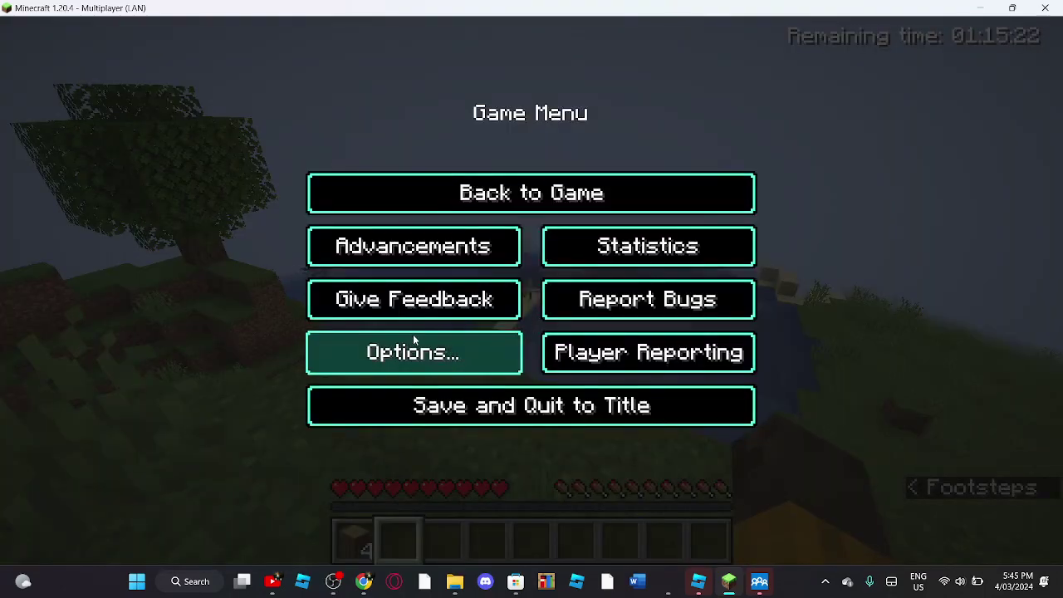
pyautogui.press('Escape')
pyautogui.press('/')
pyautogui.write('gae')
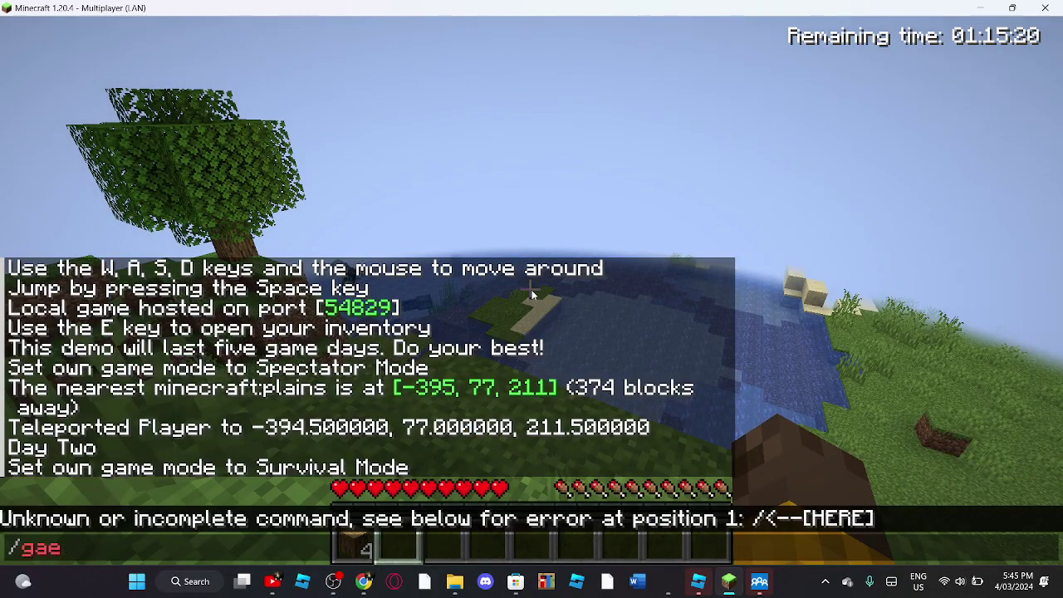
pyautogui.press('BackSpace')
pyautogui.write('me')
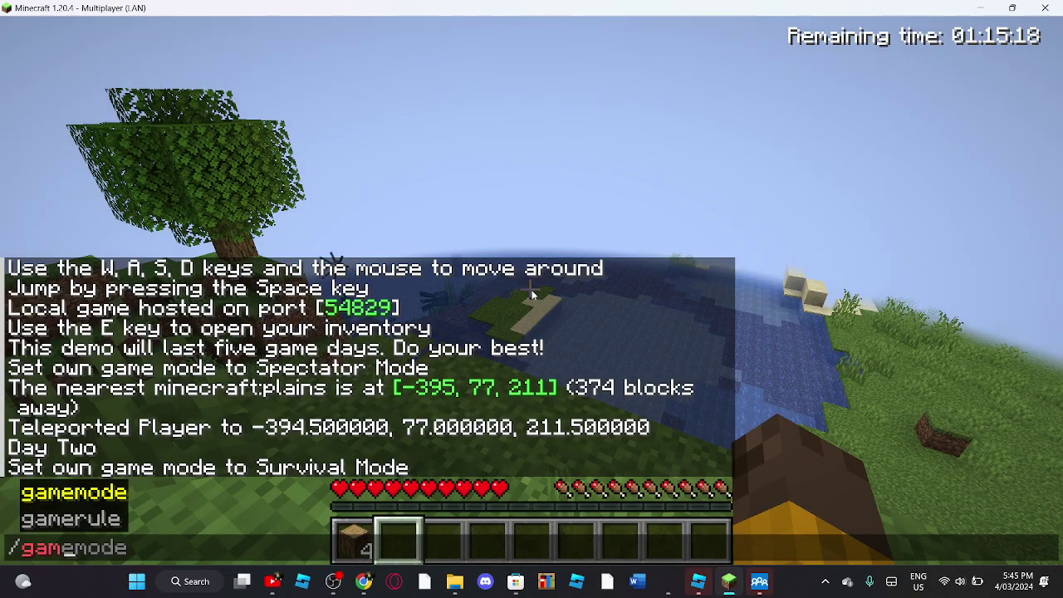
pyautogui.write('mode s')
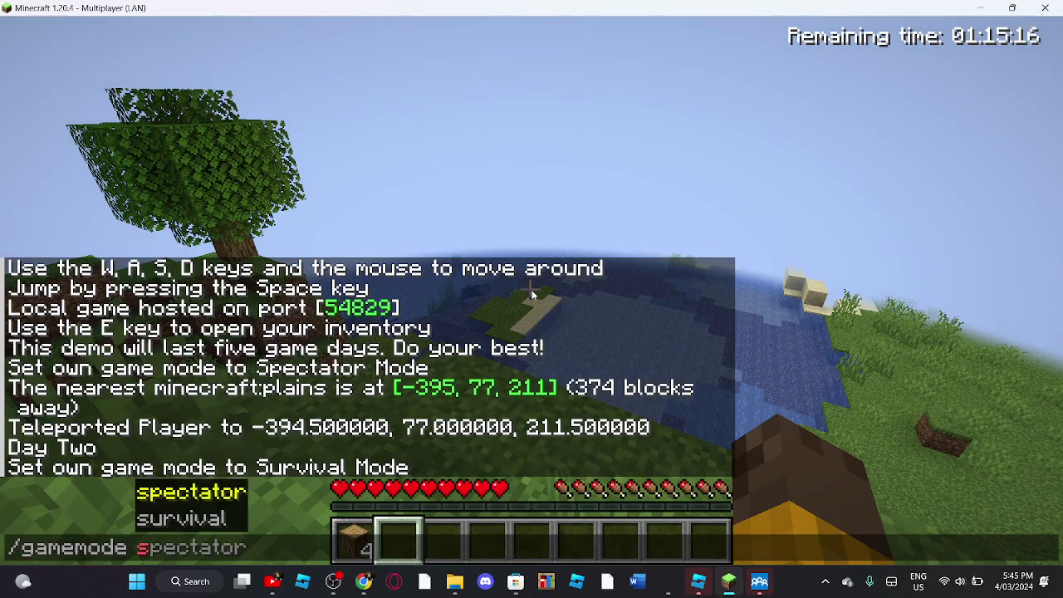
pyautogui.press('BackSpace')
pyautogui.write('c')
pyautogui.press('Tab')
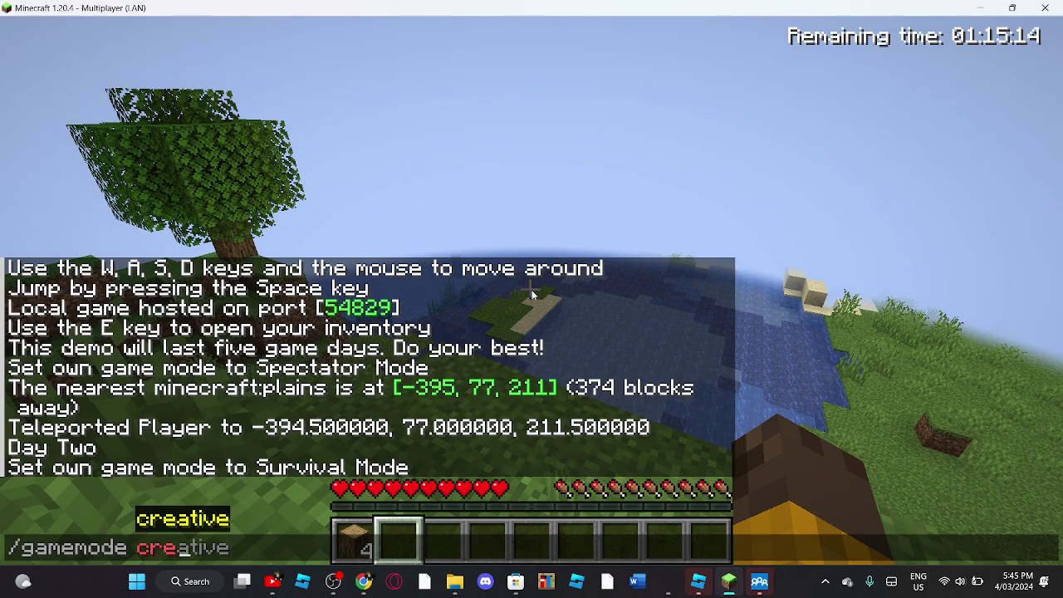
pyautogui.press('BackSpace')
pyautogui.press('BackSpace')
pyautogui.press('BackSpace')
pyautogui.press('BackSpace')
pyautogui.write('ive')
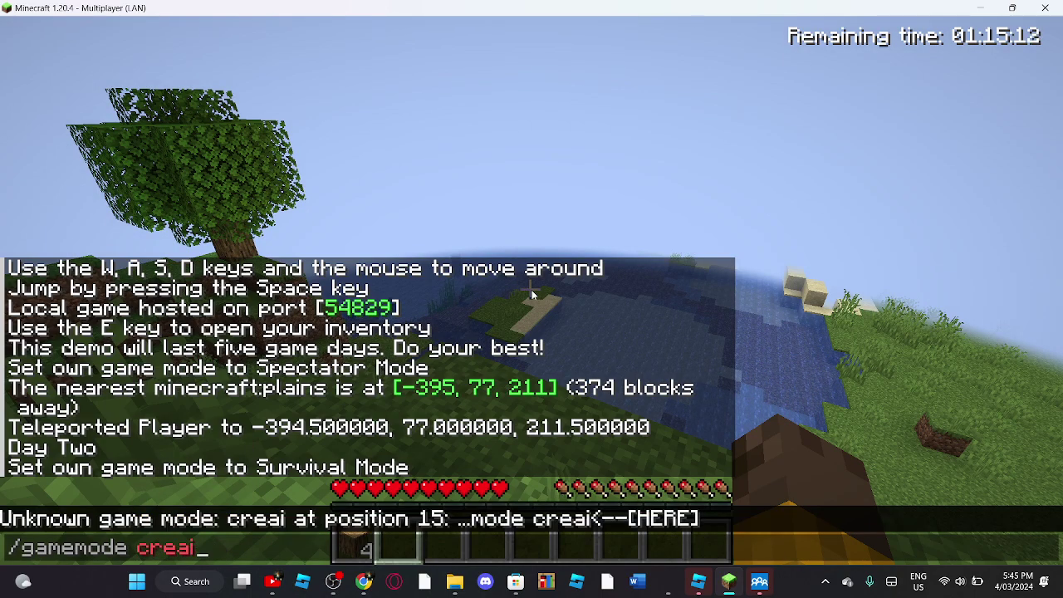
pyautogui.press('BackSpace')
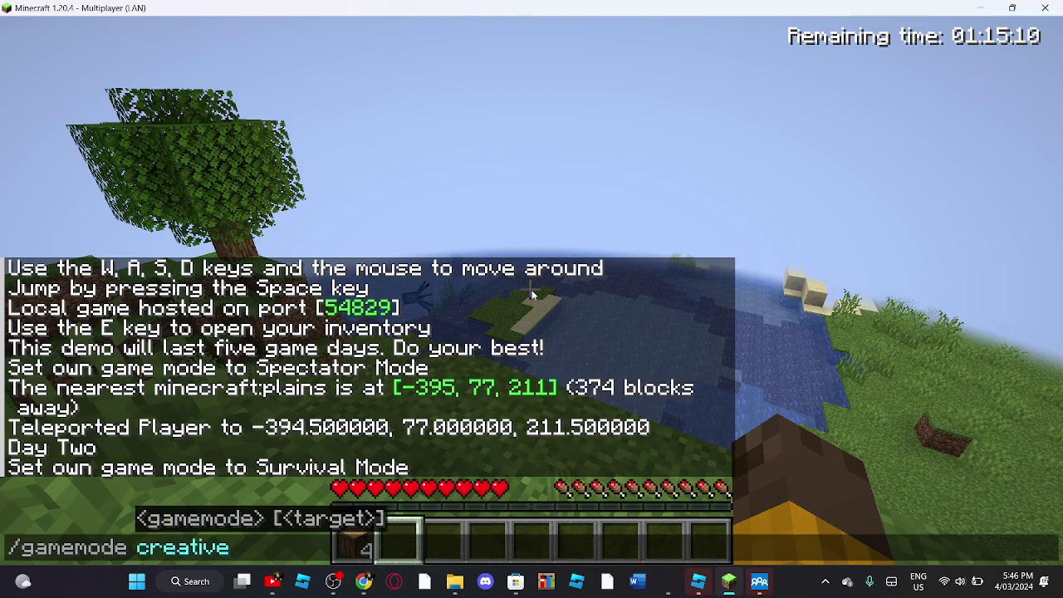
pyautogui.press('Return')
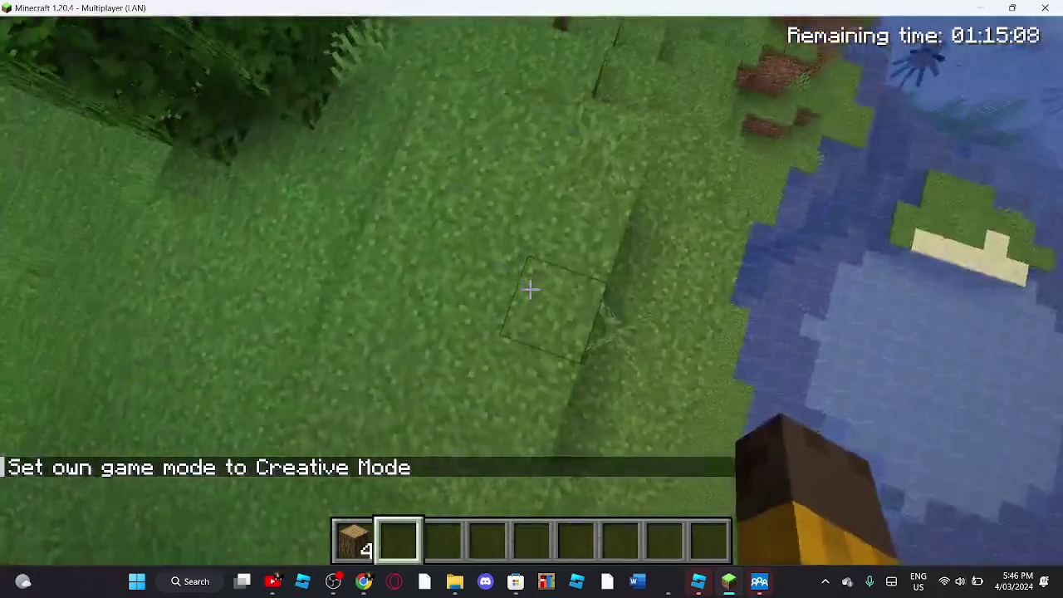
# - Place oak logs on the grassy slope above the water, stacking a column three blocks high
pyautogui.press('1')
pyautogui.rightClick(529, 289)
pyautogui.rightClick(529, 289)
pyautogui.rightClick(529, 290)
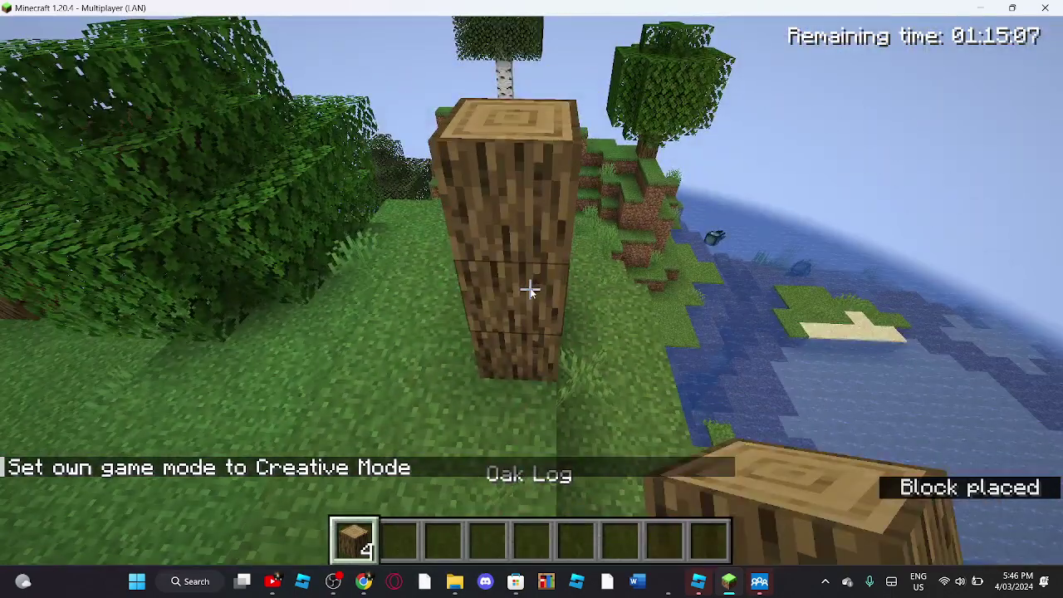
pyautogui.press('e')
pyautogui.press('e')
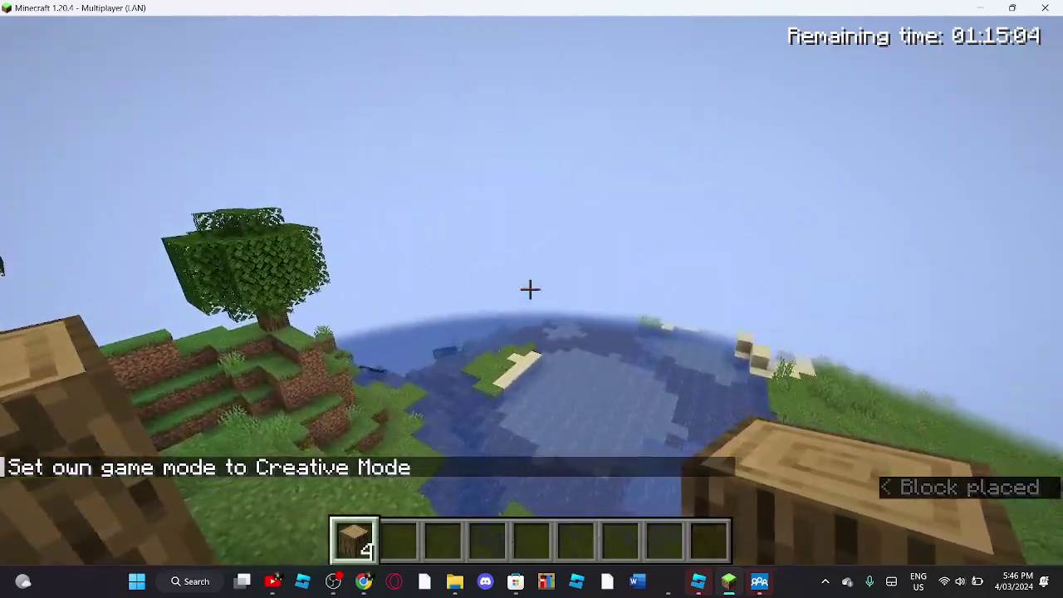
pyautogui.rightClick(529, 289)
pyautogui.rightClick(530, 289)
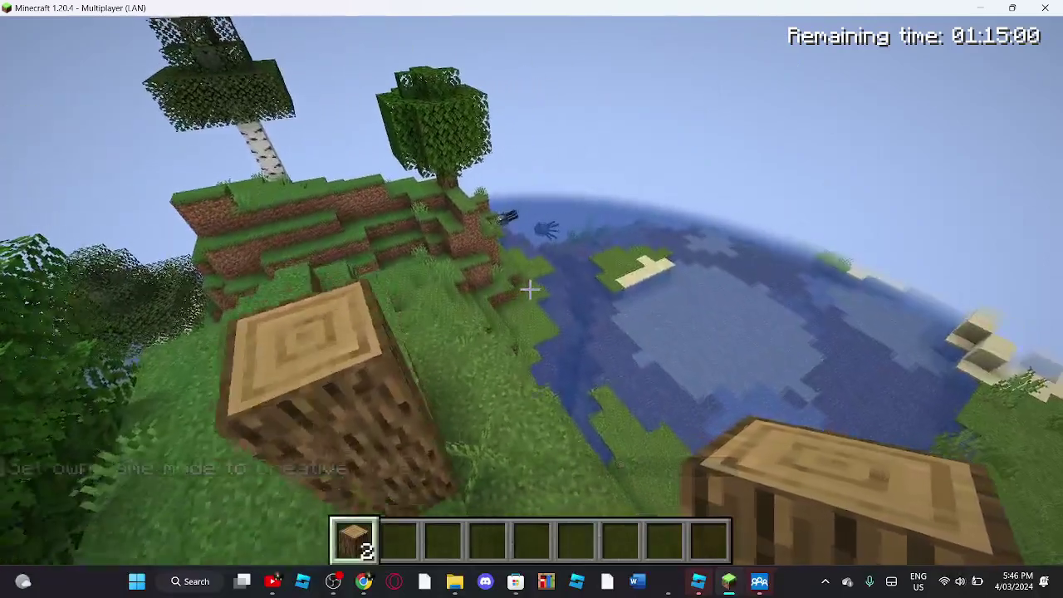
# - Clear the oak logs from the first hotbar slot and put a grass block from Natural Blocks there
pyautogui.press('e')
pyautogui.keyDown('shift'); pyautogui.click(357, 403); pyautogui.keyUp('shift')
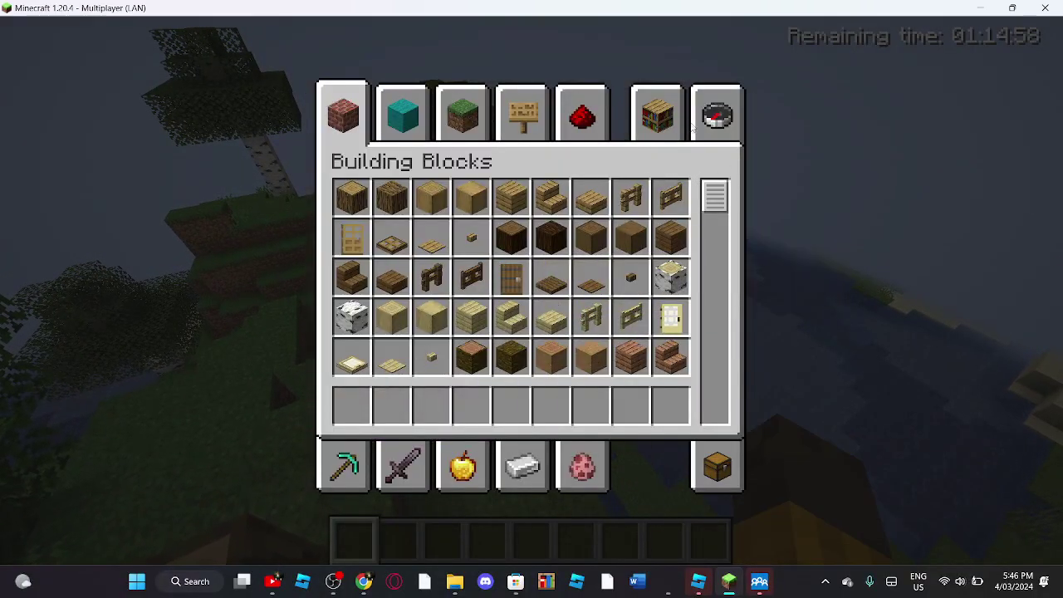
pyautogui.click(716, 115)
pyautogui.click(463, 115)
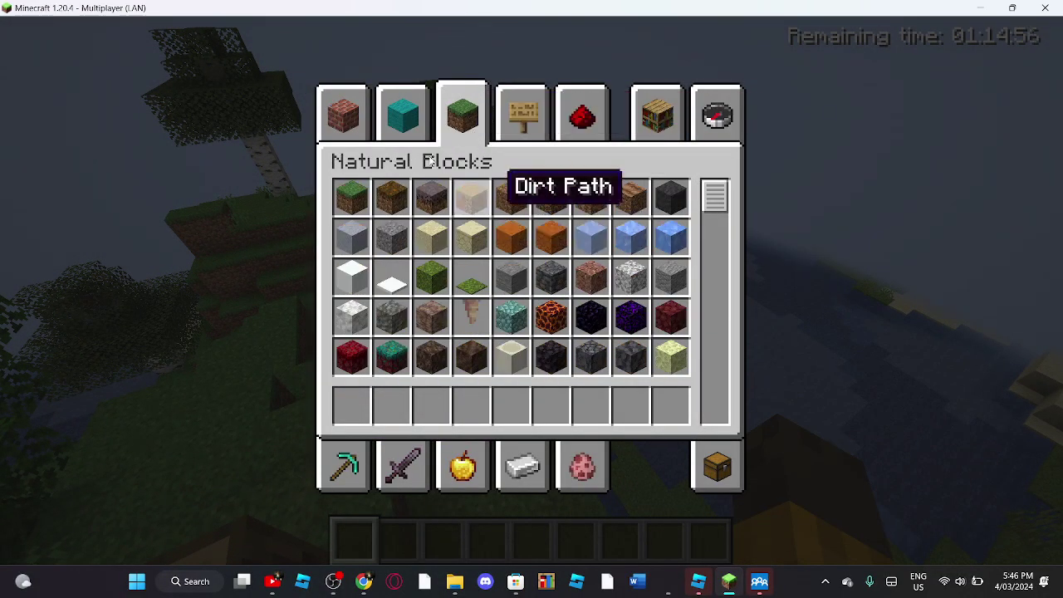
pyautogui.moveTo(359, 196); pyautogui.dragTo(351, 403)
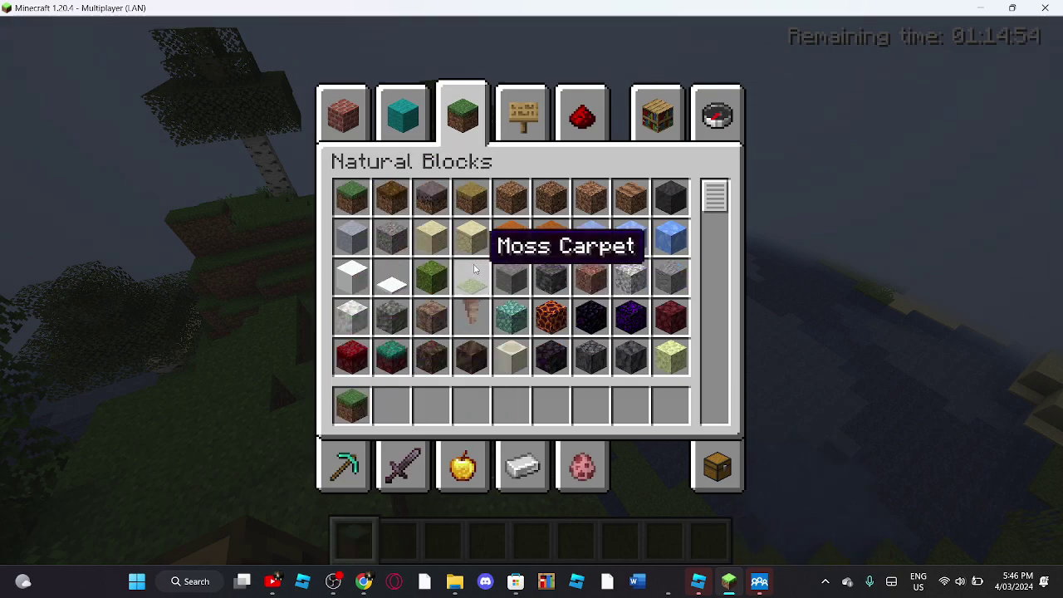
# - Add a spruce sapling from Natural Blocks to the second hotbar slot
pyautogui.scroll(-3, 485, 275)
pyautogui.scroll(-4, 515, 250)
pyautogui.scroll(-1, 506, 349)
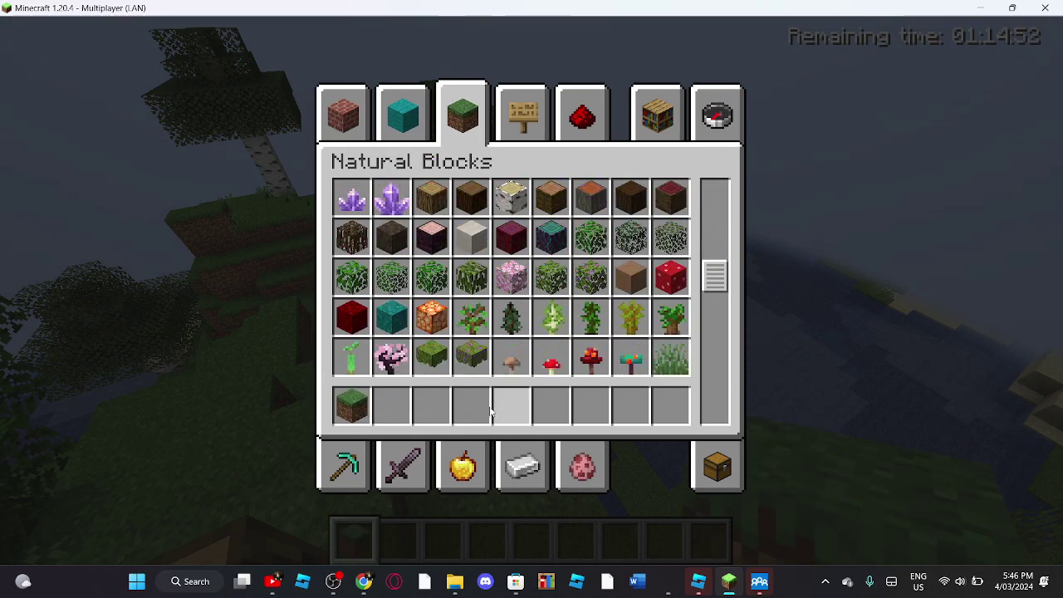
pyautogui.click(511, 317)
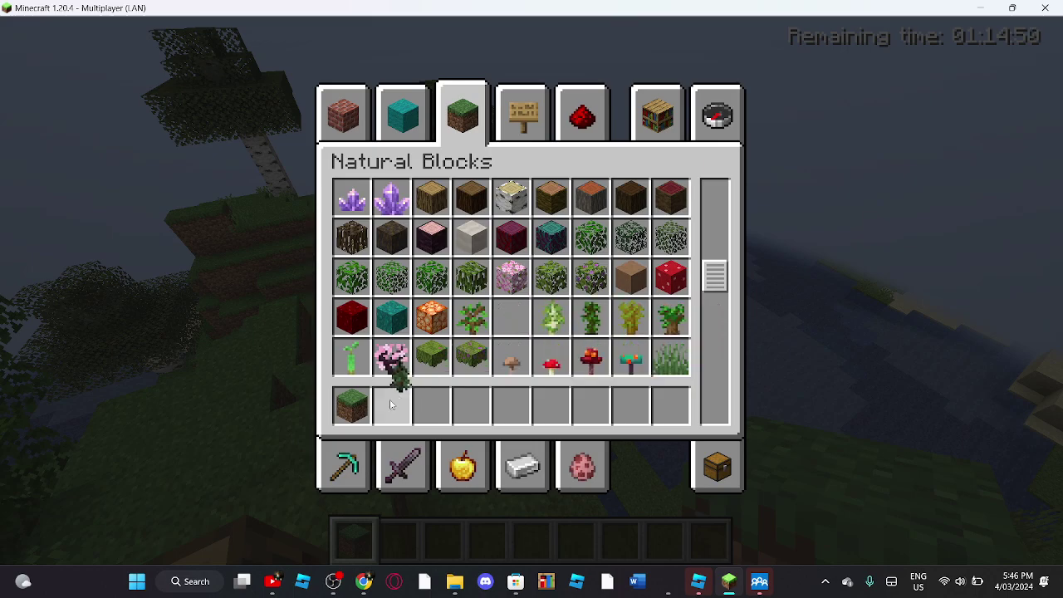
# - Add a chest from the Redstone Blocks category to the third hotbar slot
pyautogui.click(658, 112)
pyautogui.click(582, 112)
pyautogui.click(510, 126)
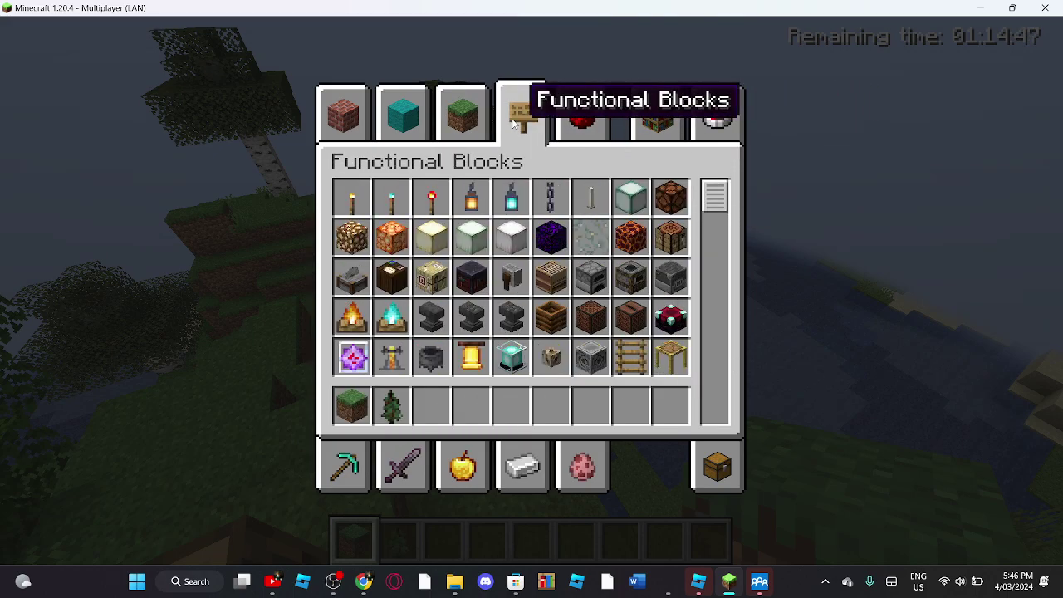
pyautogui.click(583, 116)
pyautogui.scroll(-2, 510, 309)
pyautogui.click(471, 238)
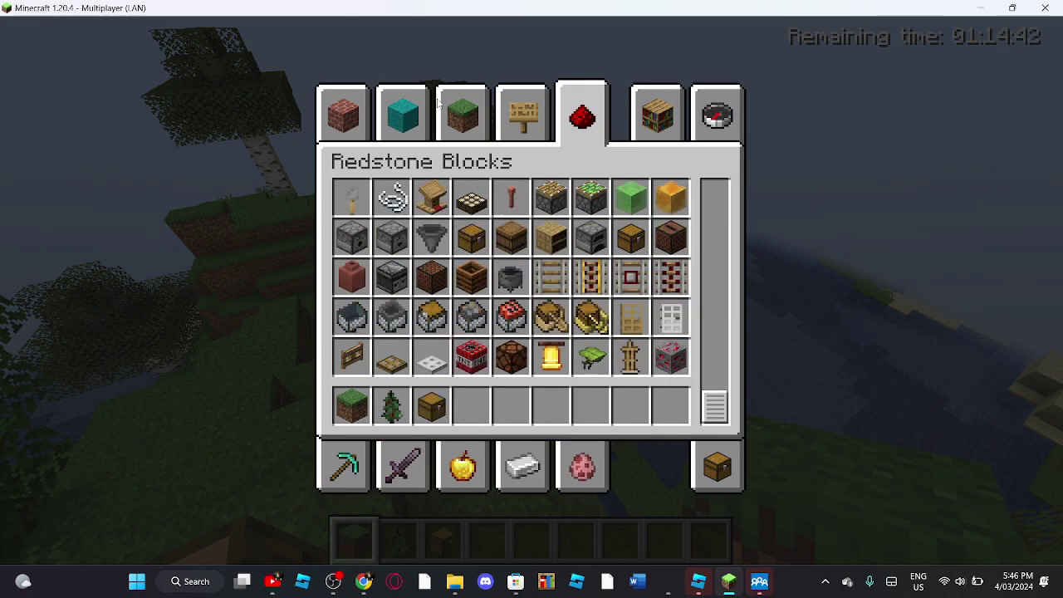
# - Add an ice block from Natural Blocks to the fourth hotbar slot
pyautogui.click(669, 109)
pyautogui.click(531, 104)
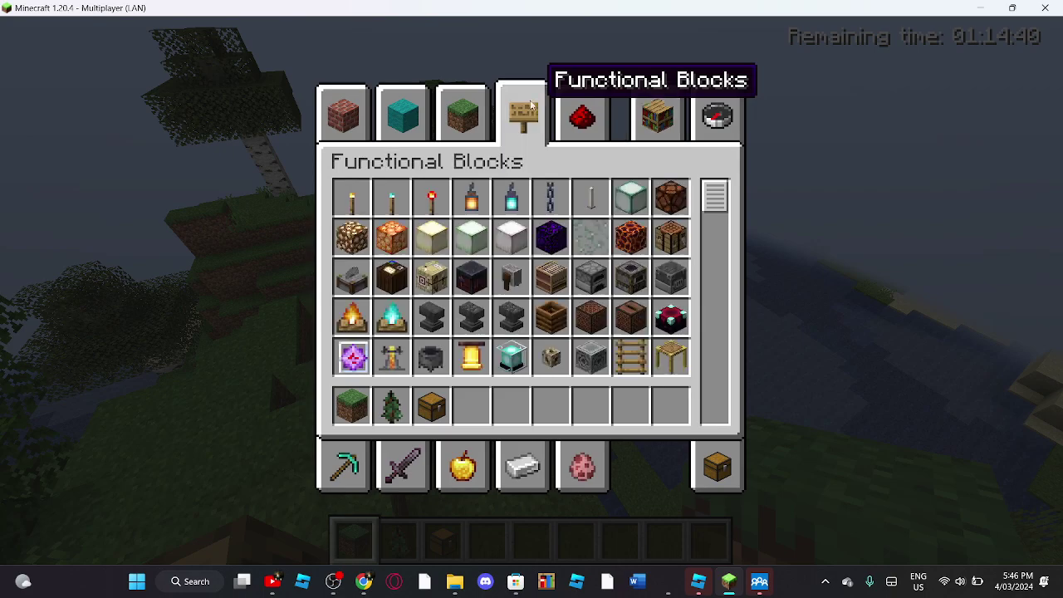
pyautogui.click(465, 121)
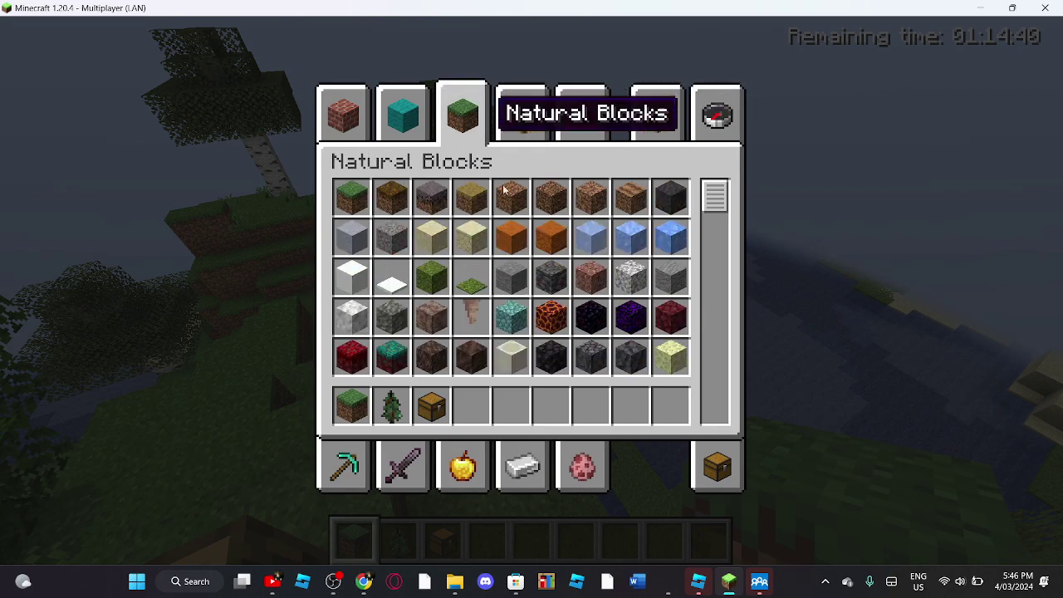
pyautogui.click(590, 239)
pyautogui.click(471, 404)
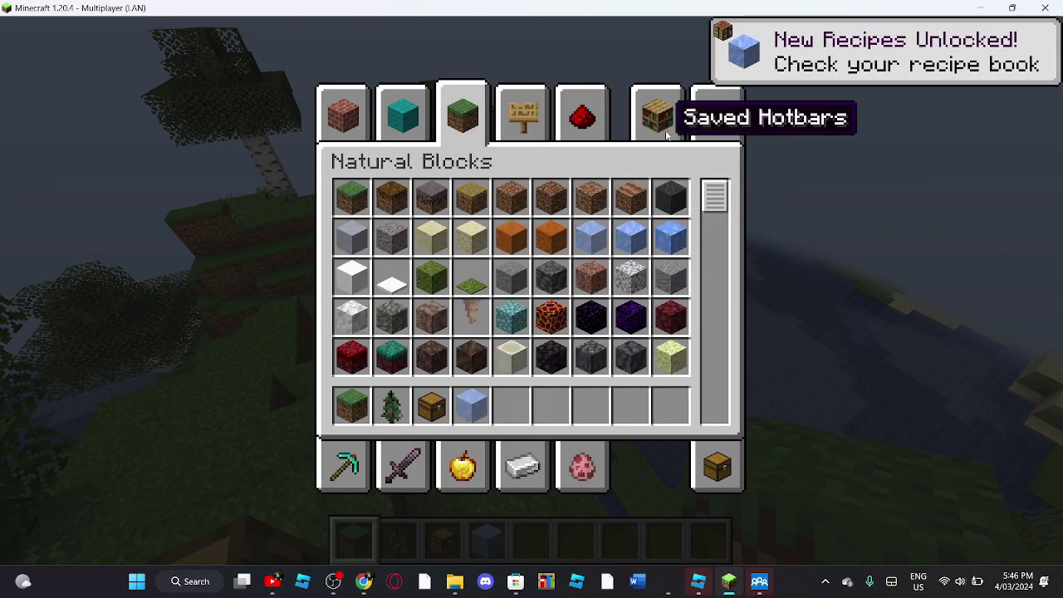
# - Browse the Natural, Building and Redstone block categories and search all items for "la"
pyautogui.click(704, 121)
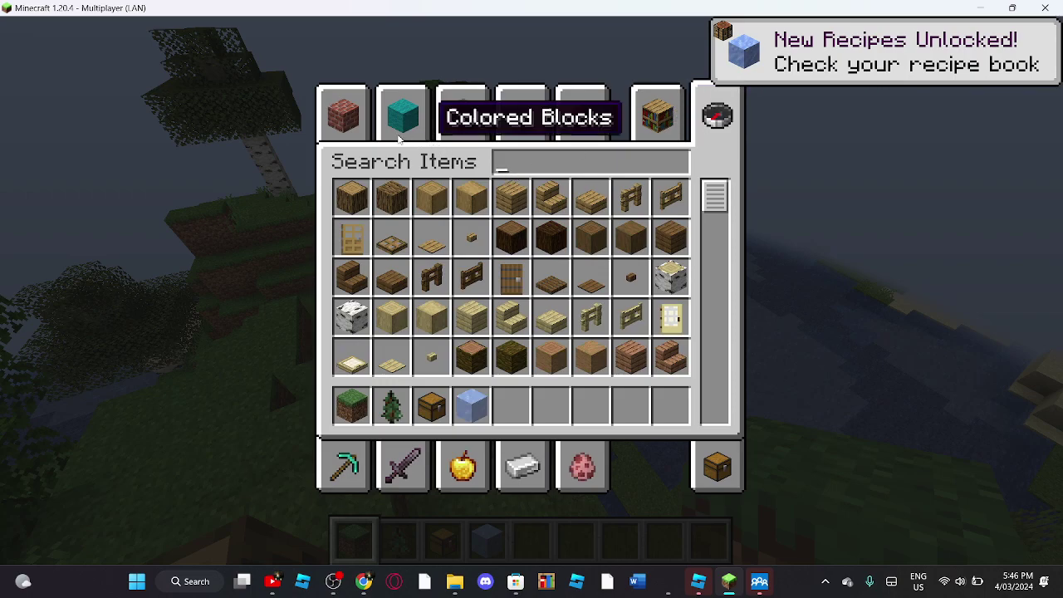
pyautogui.click(463, 112)
pyautogui.scroll(-6, 516, 299)
pyautogui.scroll(-15, 519, 304)
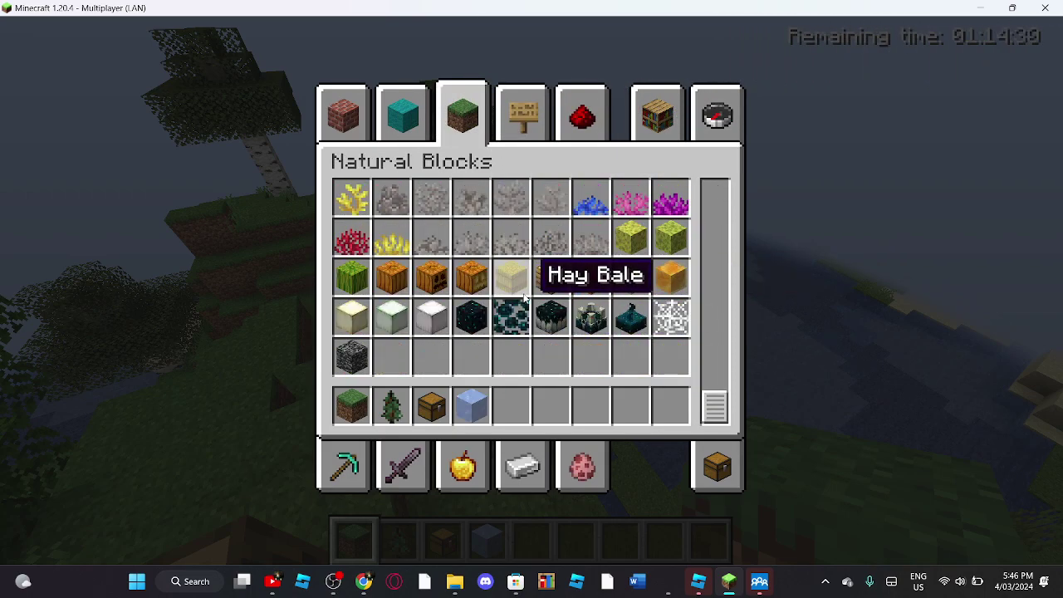
pyautogui.scroll(18, 525, 297)
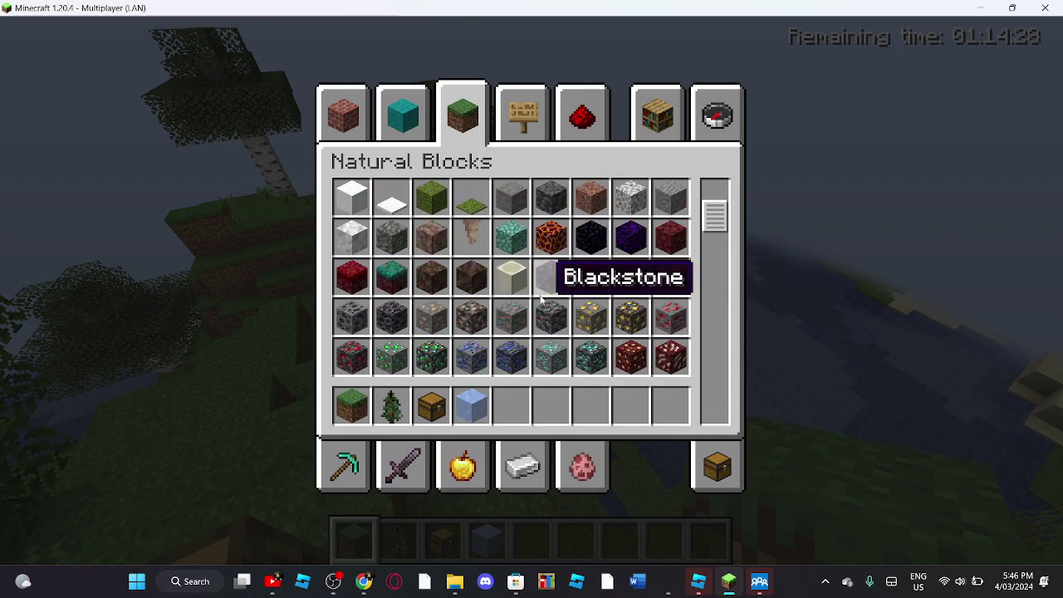
pyautogui.scroll(2, 544, 291)
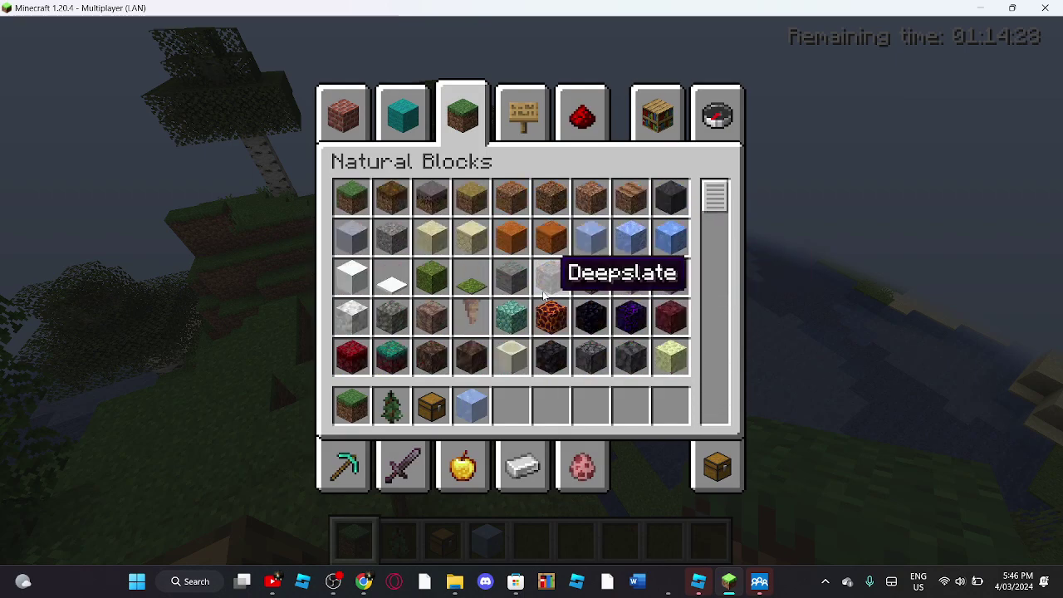
pyautogui.click(404, 112)
pyautogui.click(344, 112)
pyautogui.scroll(-20, 498, 264)
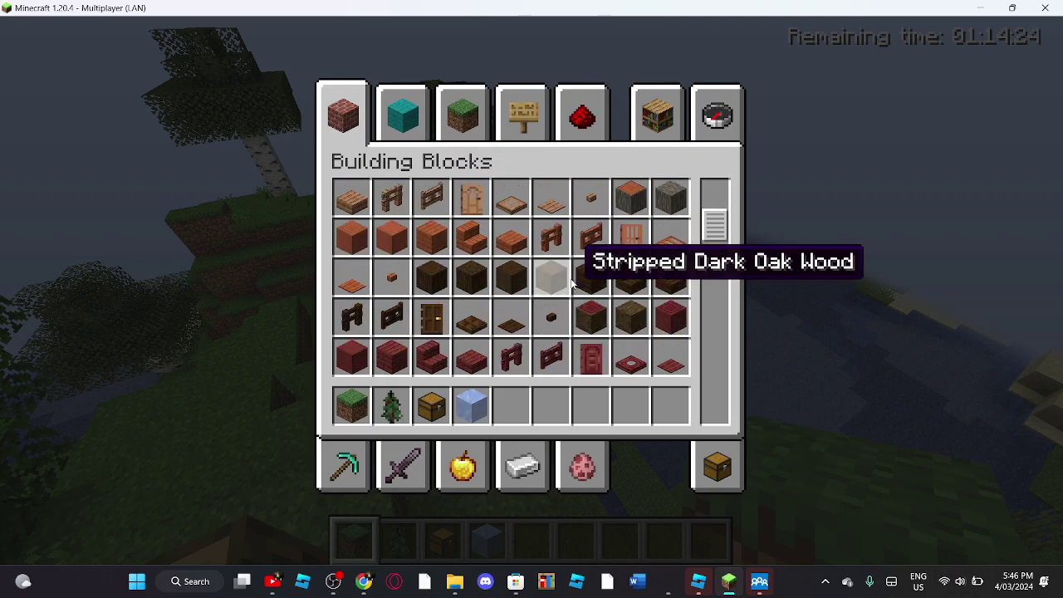
pyautogui.click(720, 108)
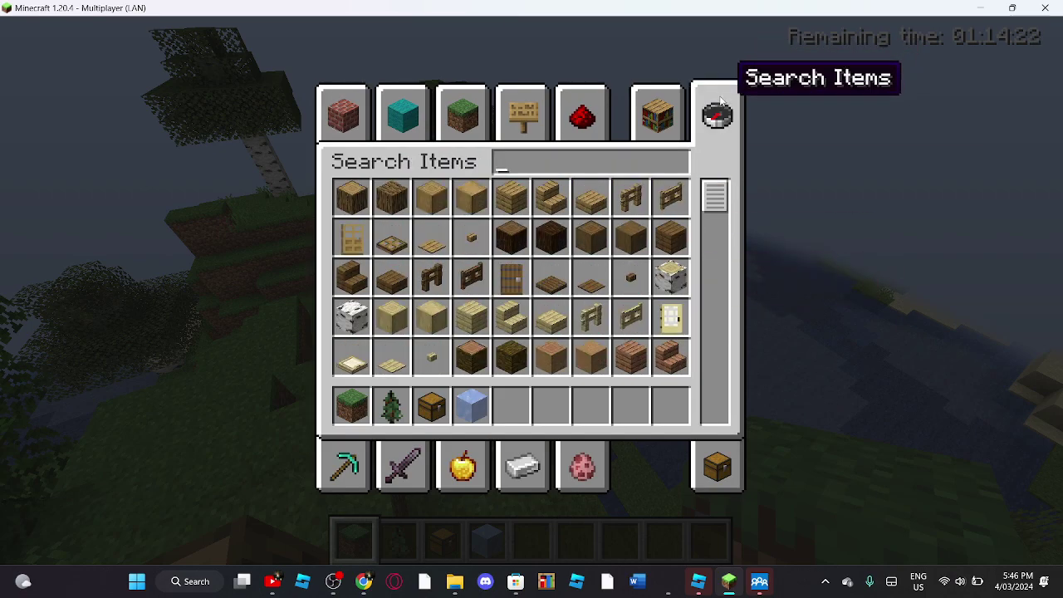
pyautogui.write('la')
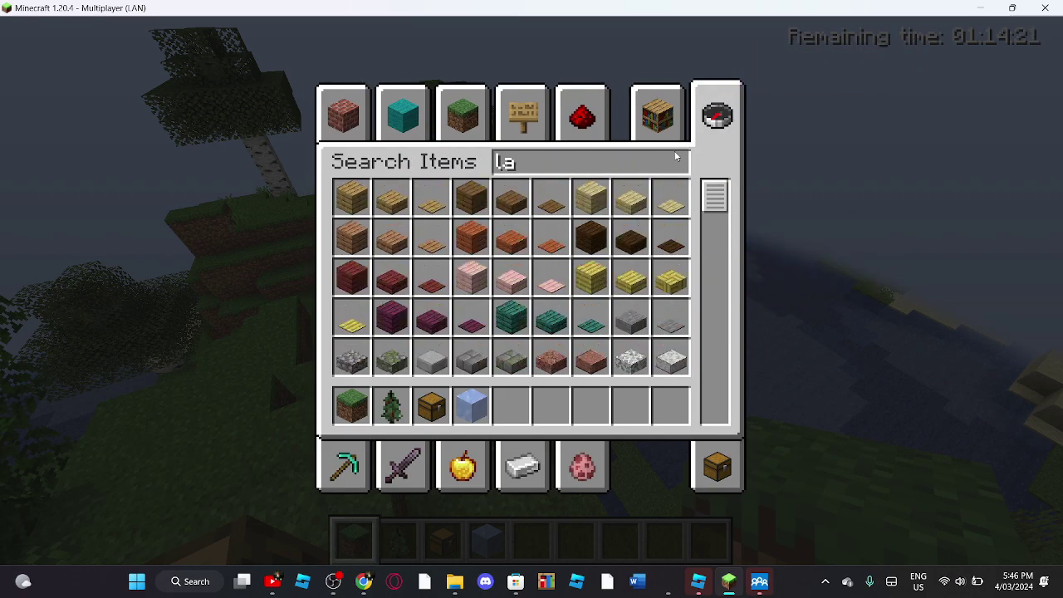
pyautogui.click(582, 114)
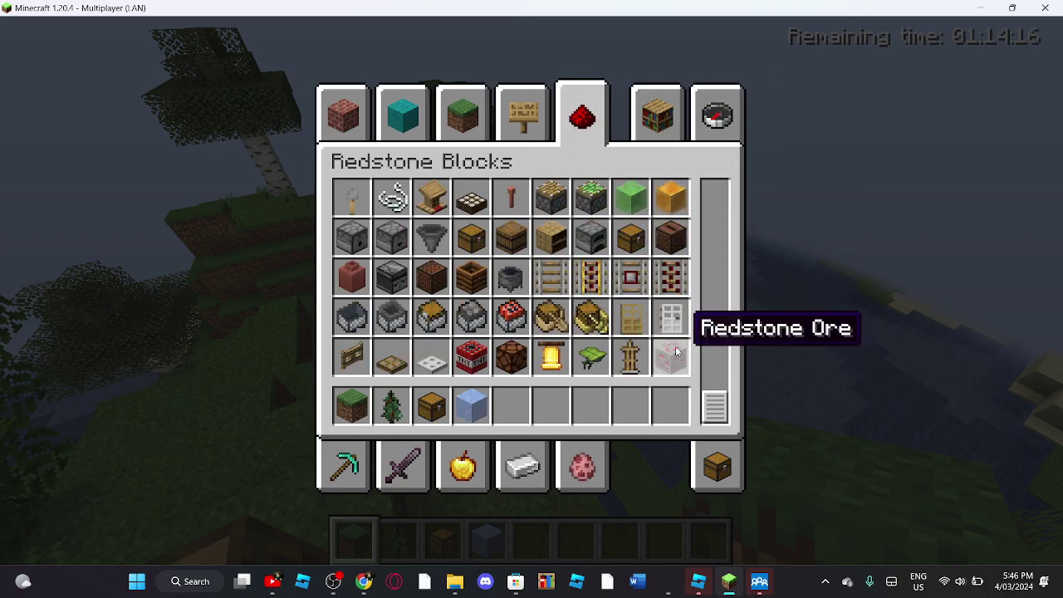
pyautogui.scroll(4, 632, 308)
pyautogui.click(463, 110)
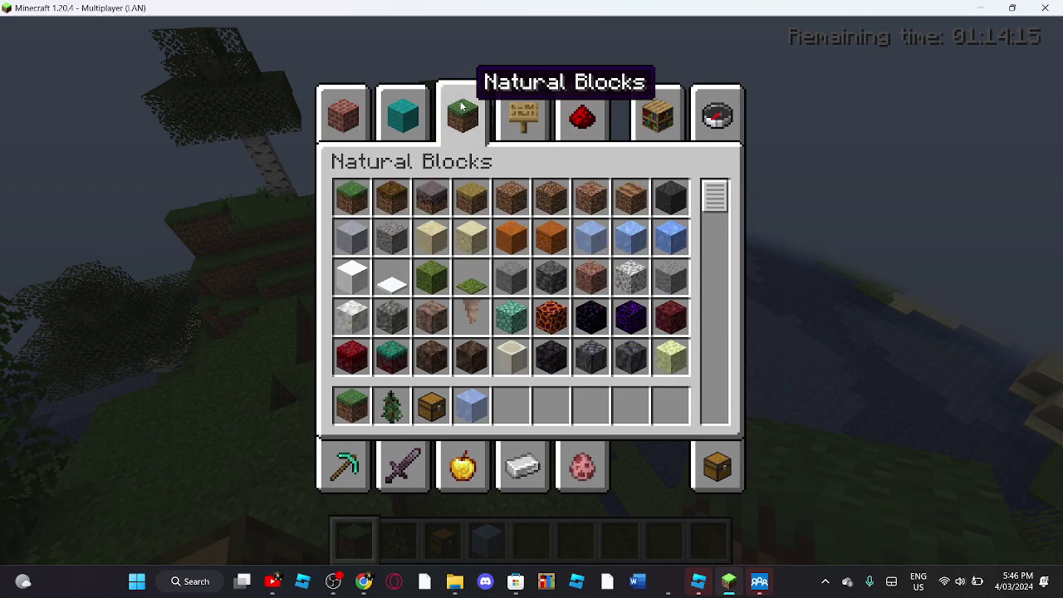
# - Add tinted glass from Functional Blocks to the fifth hotbar slot and return to the world
pyautogui.click(544, 126)
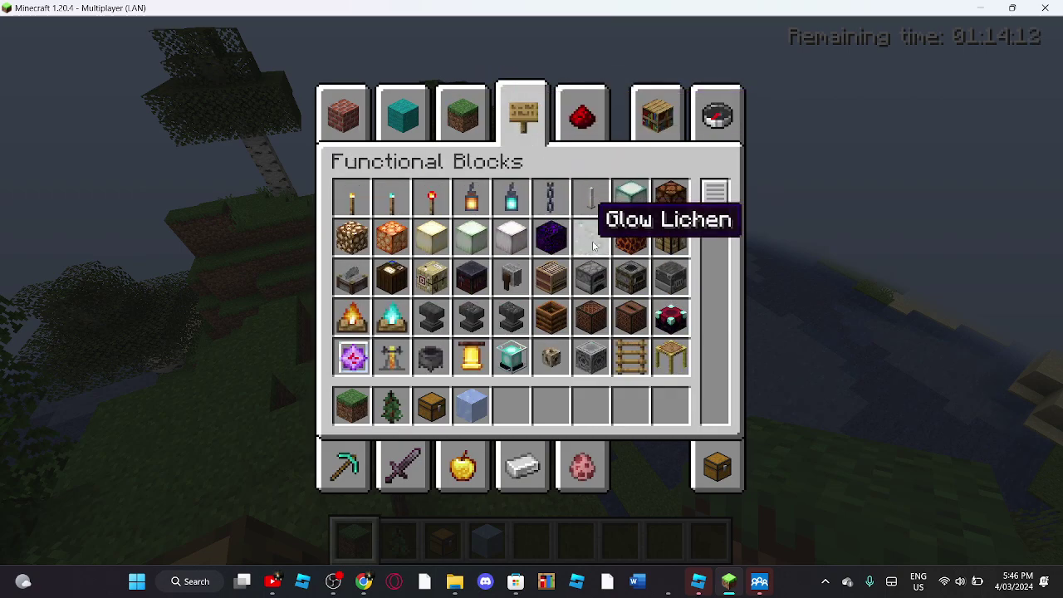
pyautogui.scroll(-8, 615, 266)
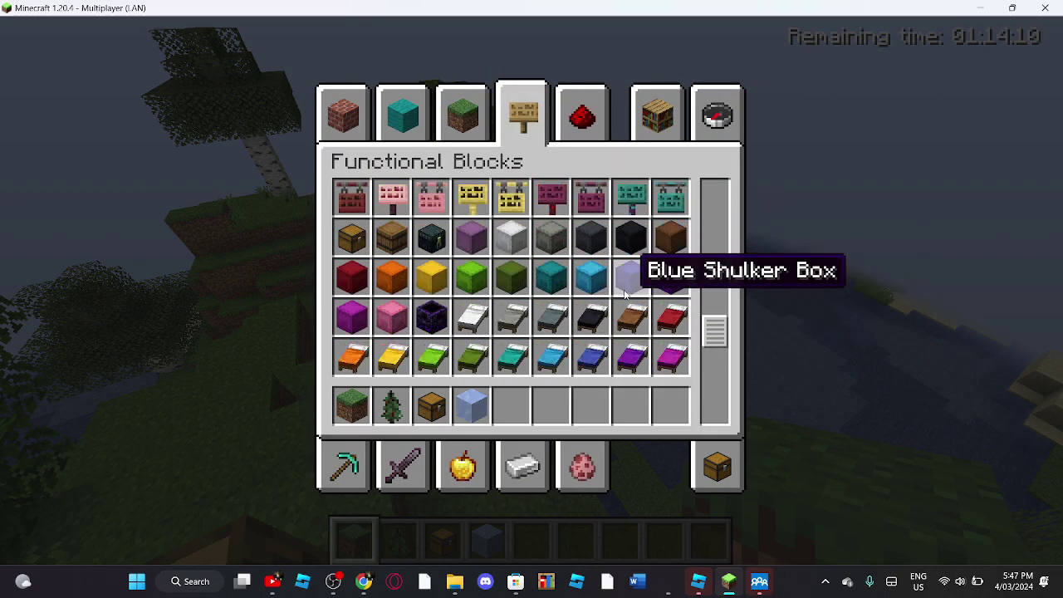
pyautogui.scroll(1, 619, 289)
pyautogui.scroll(2, 573, 268)
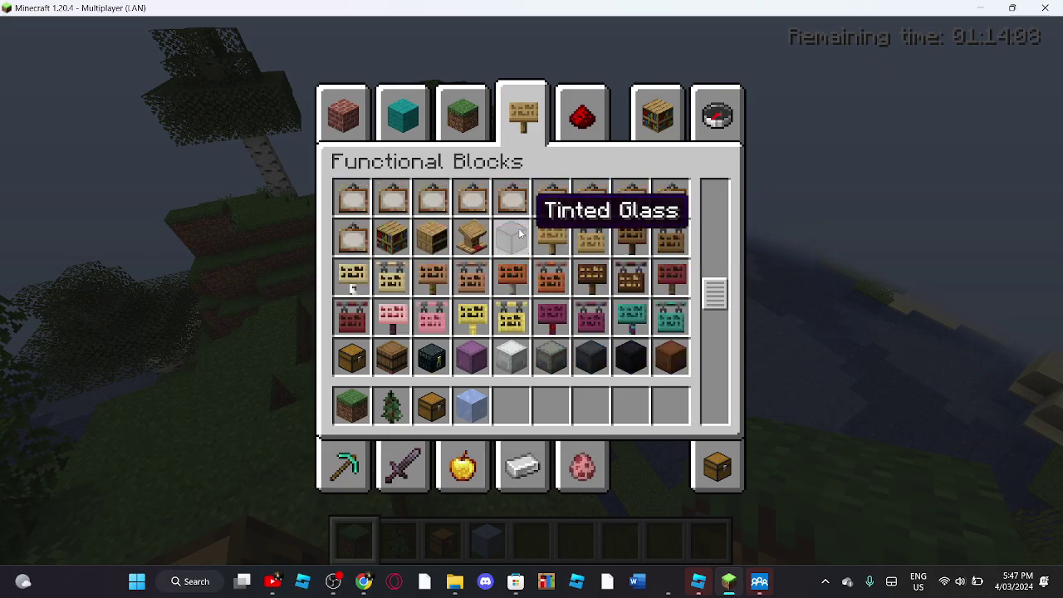
pyautogui.press('e')
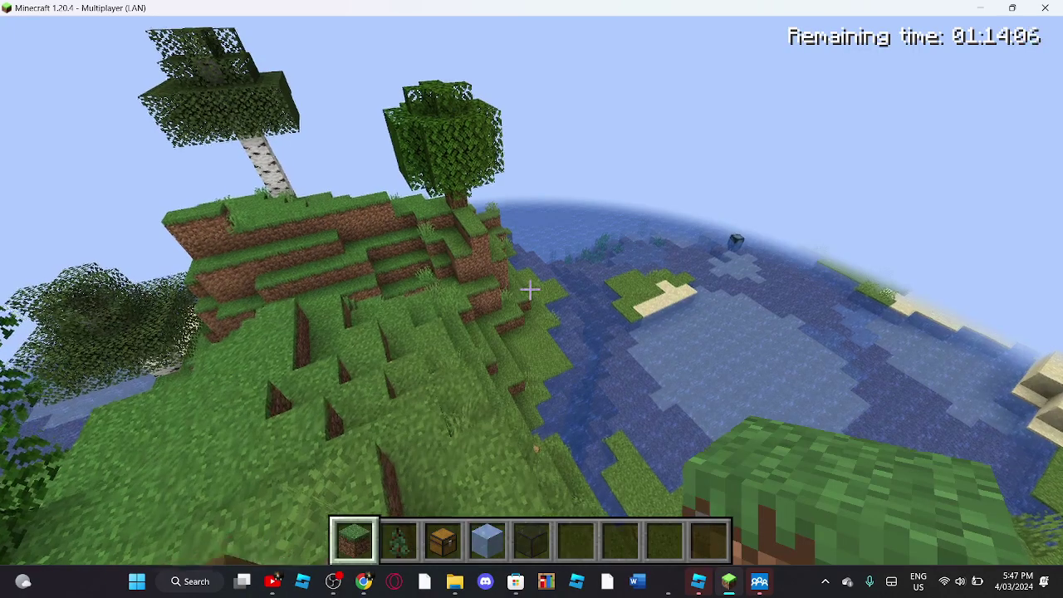
# - Place an ice block on the grass beside the dirt ledge near the tree trunk and break it again
pyautogui.scroll(-4, 532, 299)
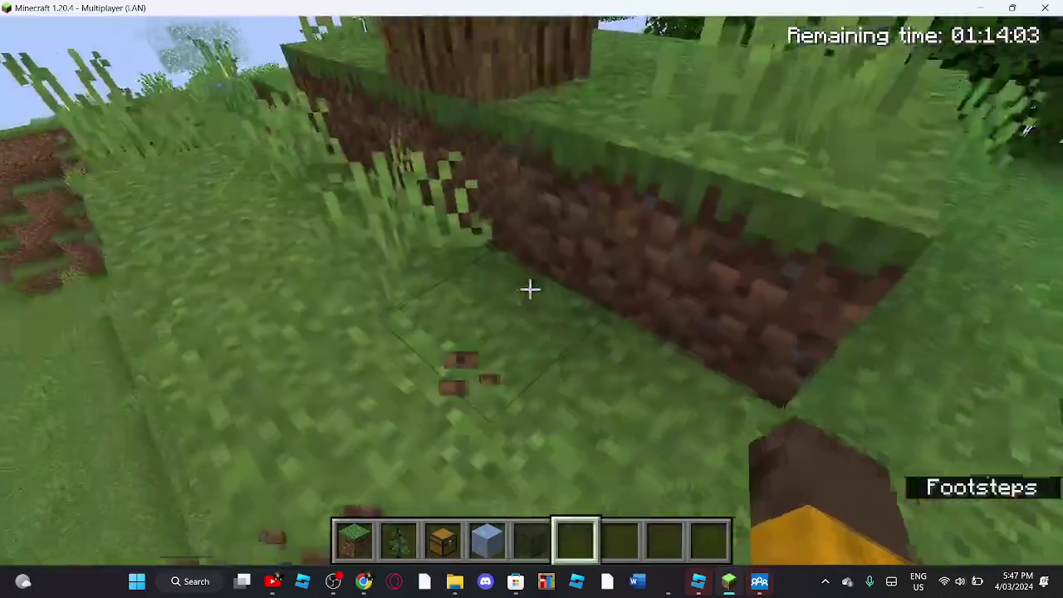
pyautogui.scroll(1, 530, 288)
pyautogui.rightClick(530, 289)
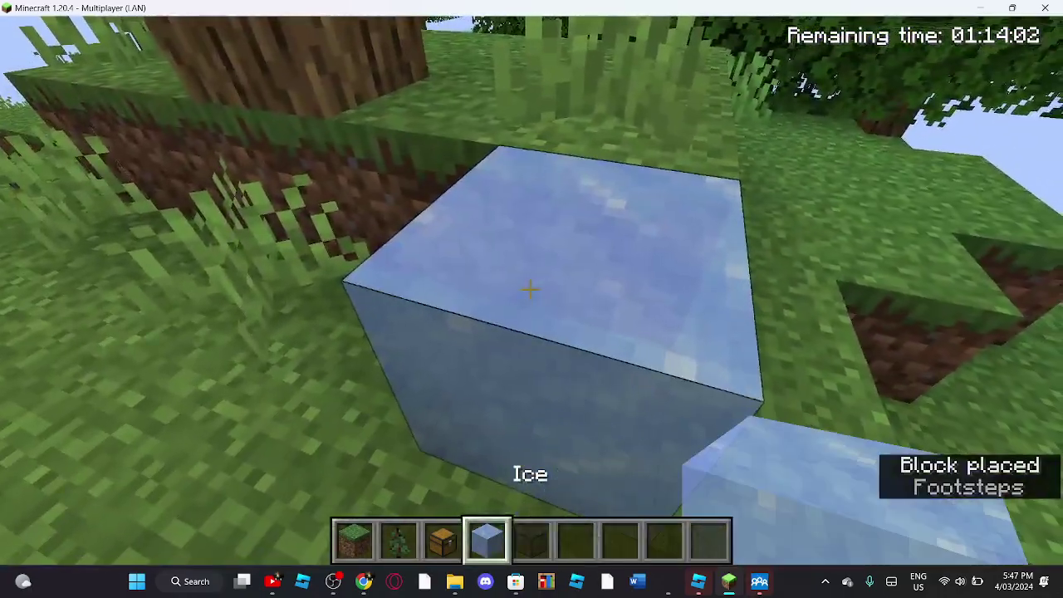
pyautogui.scroll(-1, 530, 288)
pyautogui.click(530, 289)
# - Place tinted glass blocks against the dirt ledge near the tree and drop the tinted glass held in the fifth hotbar slot
pyautogui.rightClick(530, 288)
pyautogui.rightClick(531, 289)
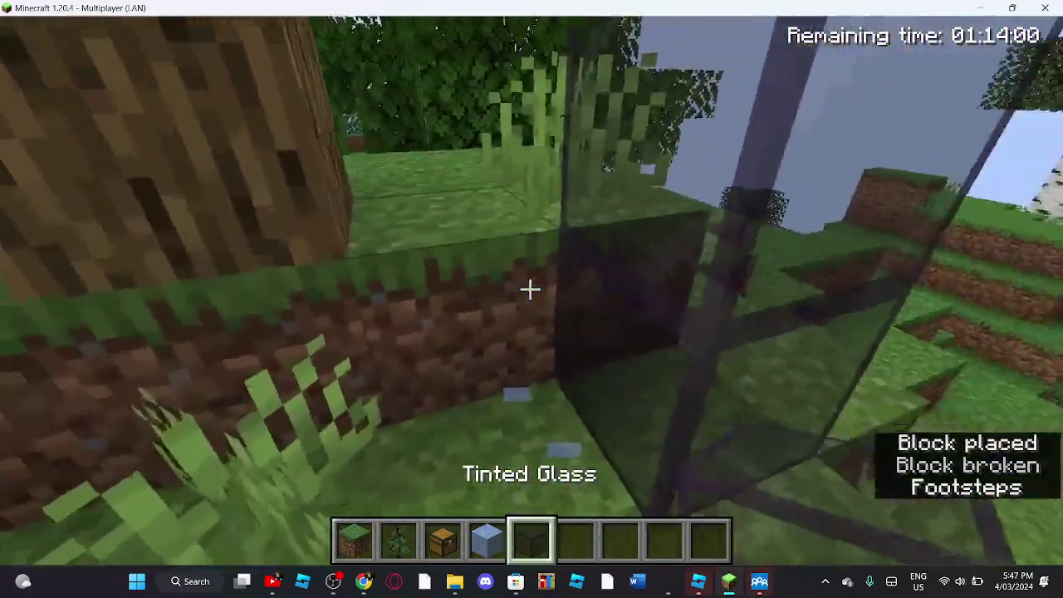
pyautogui.rightClick(530, 289)
pyautogui.rightClick(530, 290)
pyautogui.press('q')
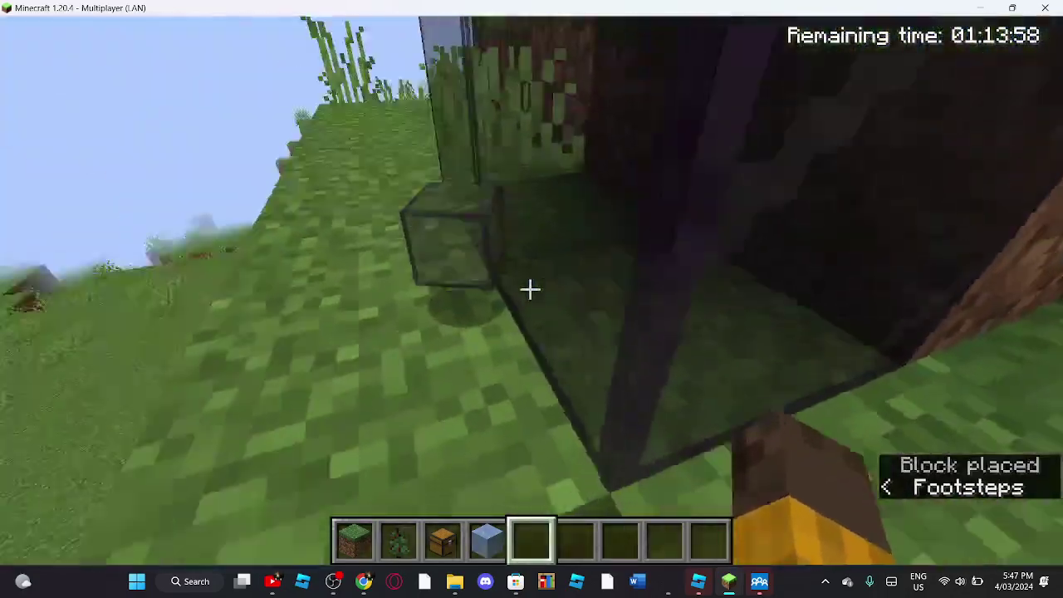
# - Search the items for "lava" and put a lava bucket in the fifth hotbar slot
pyautogui.press('e')
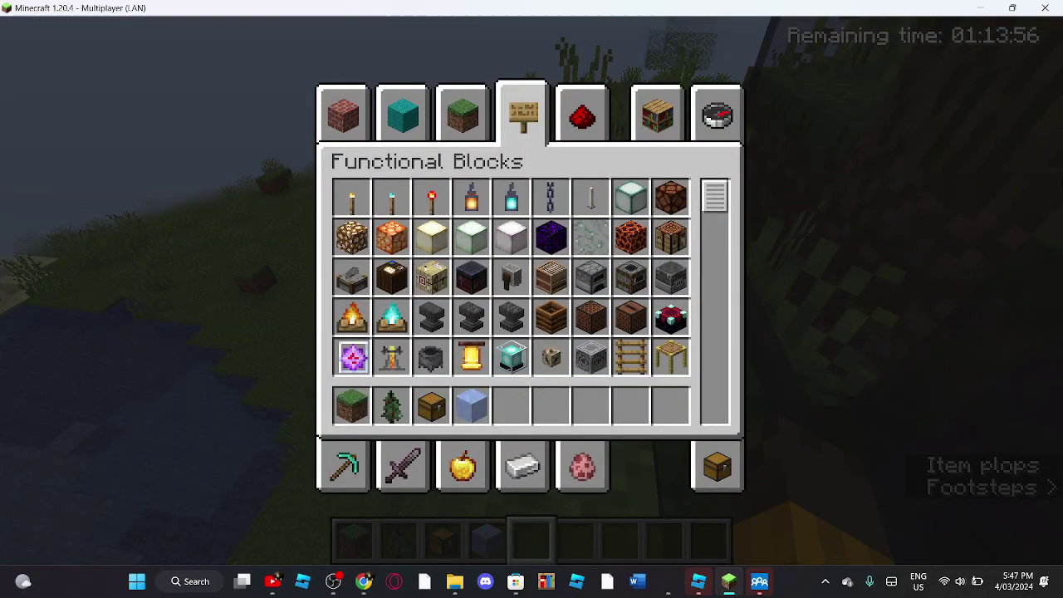
pyautogui.press('e')
pyautogui.press('e')
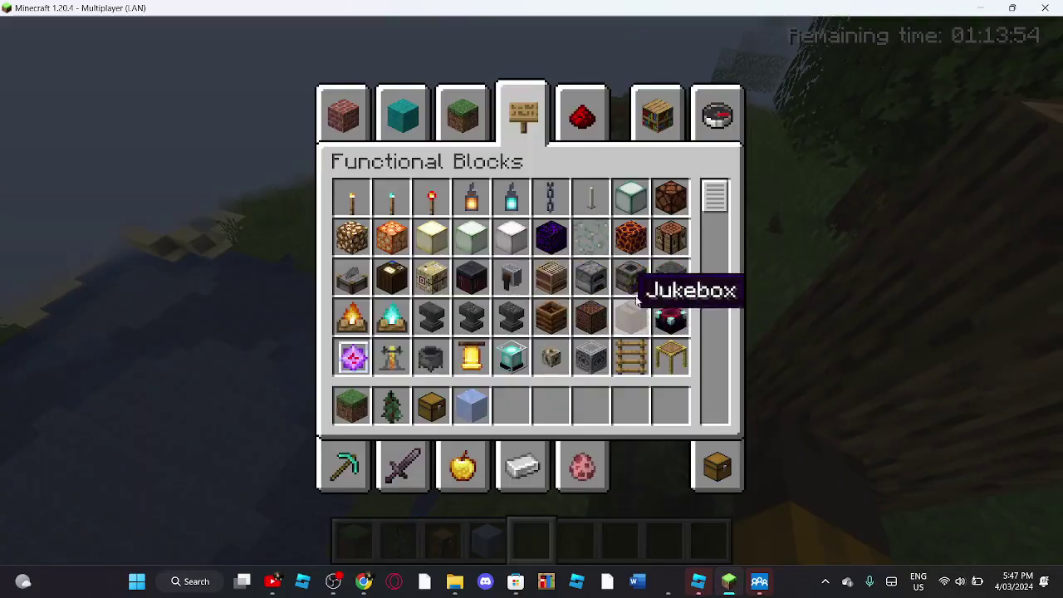
pyautogui.scroll(-15, 625, 274)
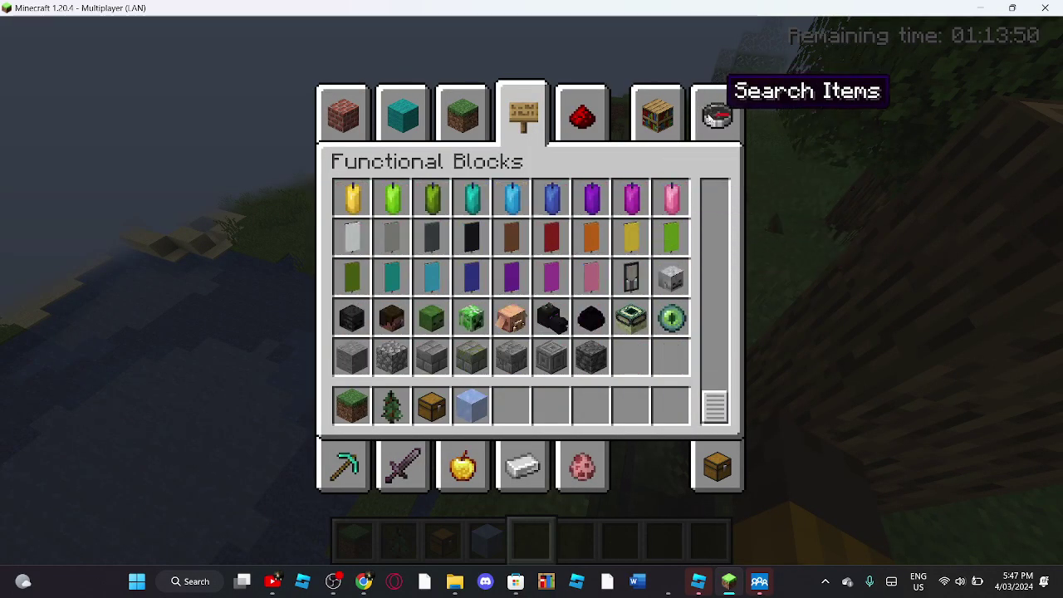
pyautogui.click(704, 103)
pyautogui.write('la')
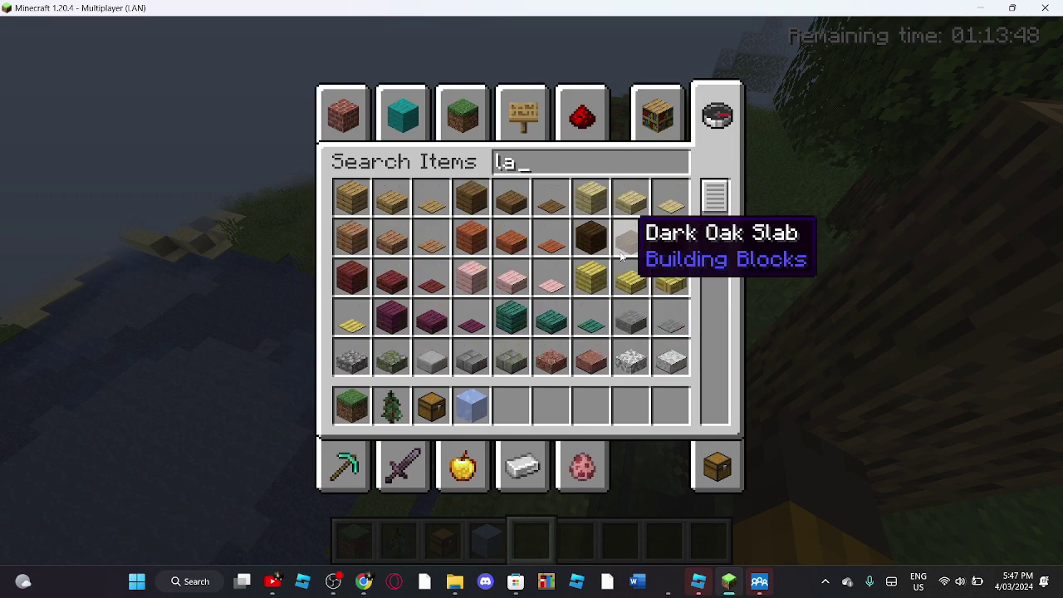
pyautogui.write('va')
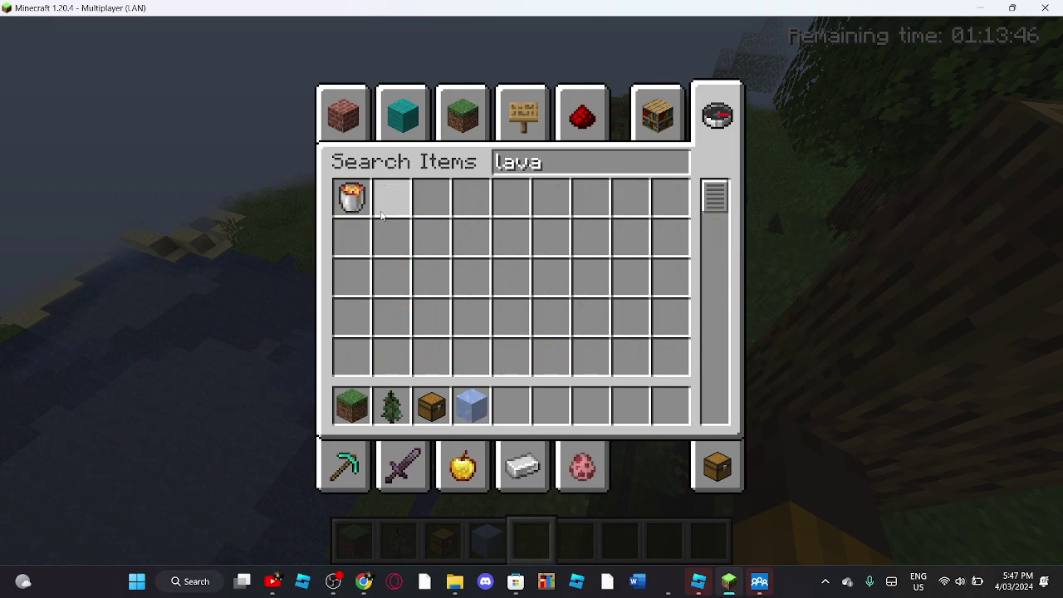
pyautogui.click(351, 197)
pyautogui.click(518, 391)
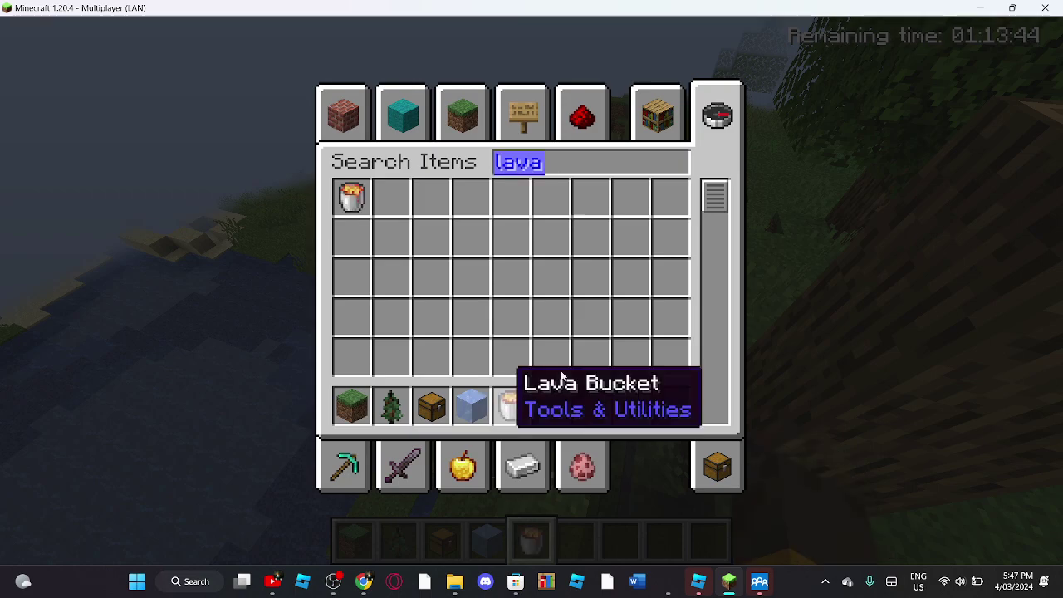
pyautogui.press('Escape')
# - Replace the spruce sapling in the second hotbar slot with an oak sapling found by searching for "oa"
pyautogui.press('e')
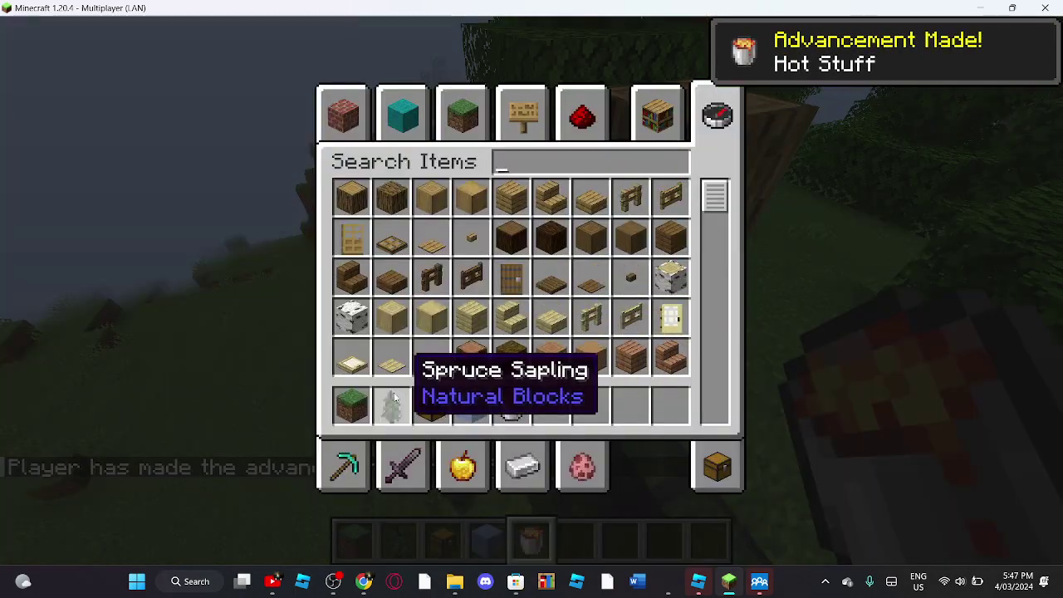
pyautogui.write('oa')
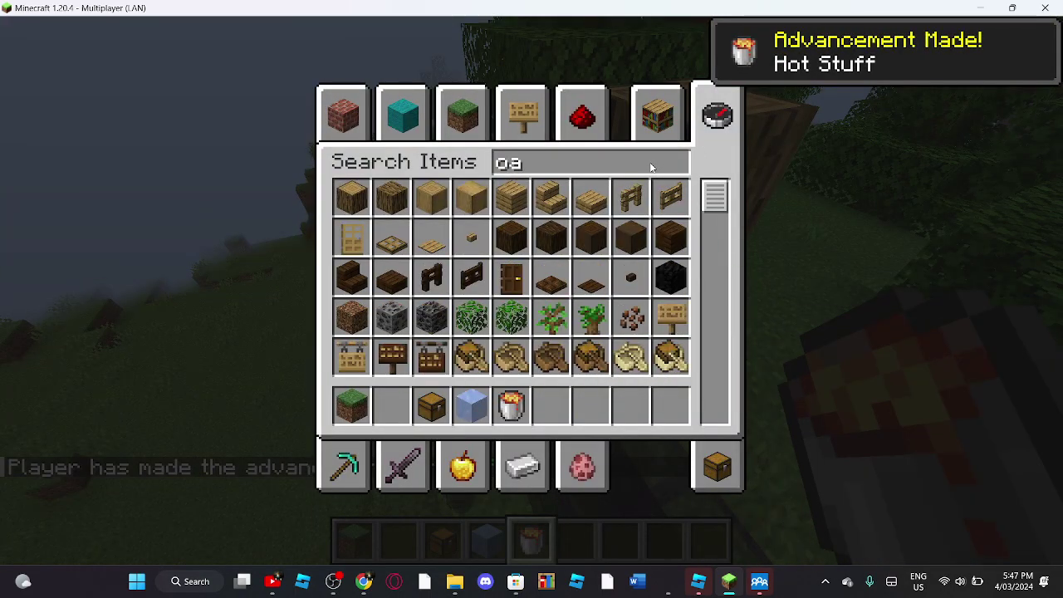
pyautogui.moveTo(552, 317); pyautogui.dragTo(392, 400)
pyautogui.press('Escape')
# - Search the items for "bone" and add bone meal to the sixth hotbar slot
pyautogui.write('e')
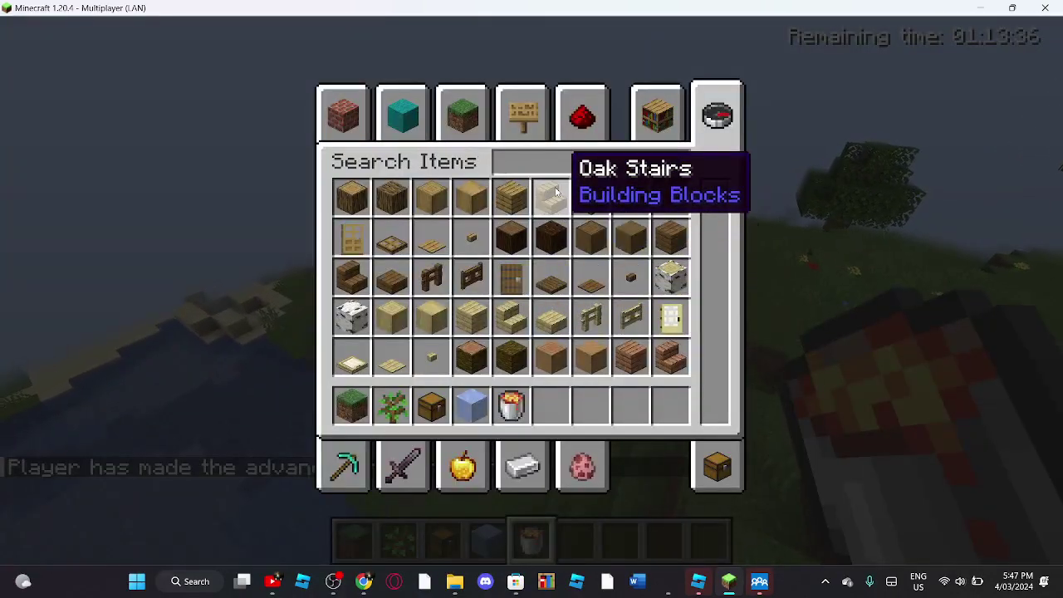
pyautogui.write('bone')
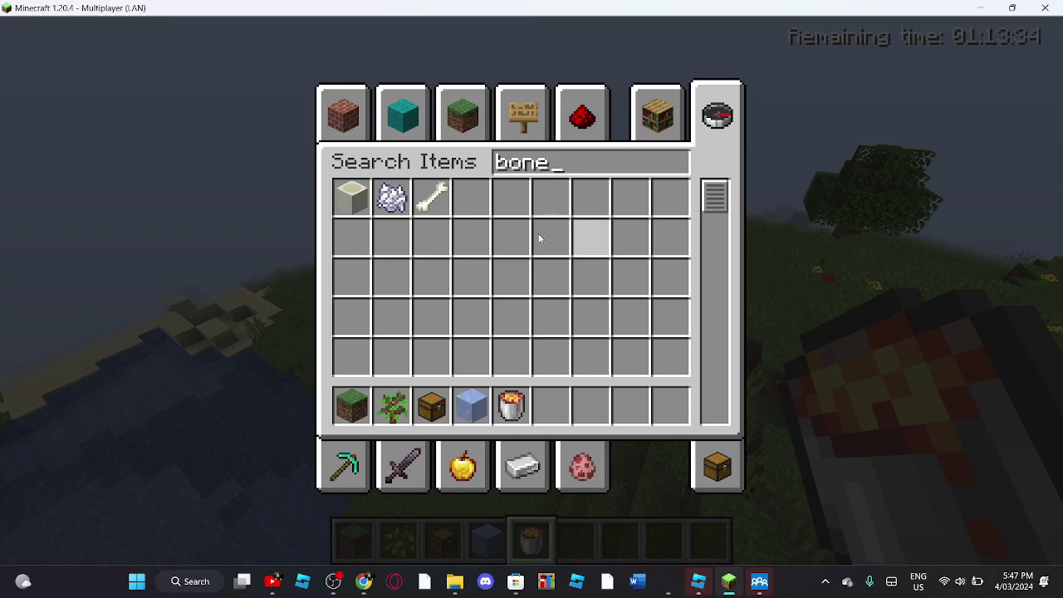
pyautogui.click(391, 197)
pyautogui.click(591, 405)
pyautogui.press('e')
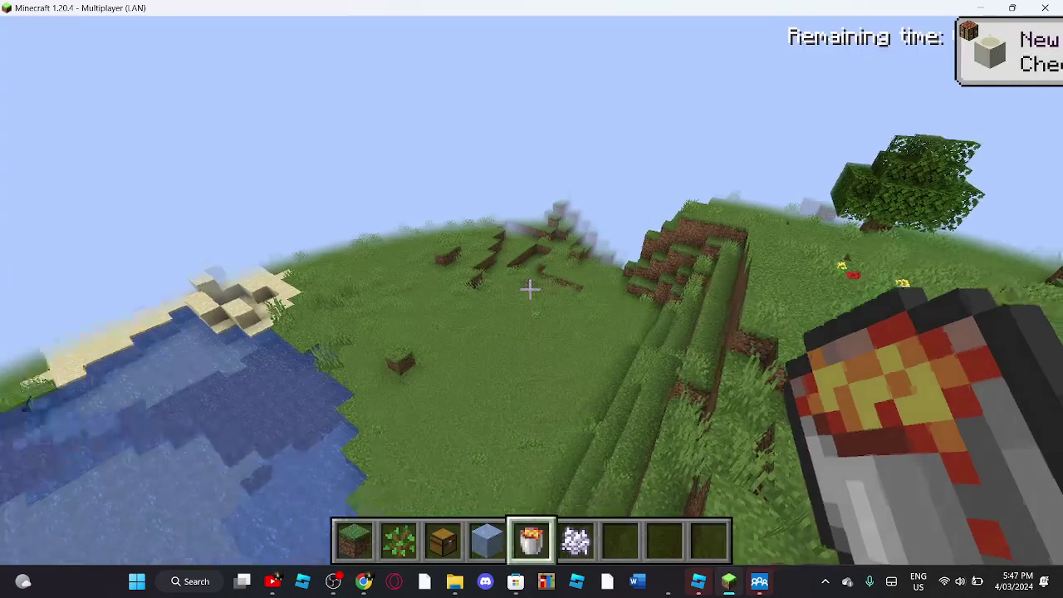
# - Switch to Roblox Studio and publish the current place to the Forest game as a new place
pyautogui.press('Escape')
pyautogui.click(698, 580)
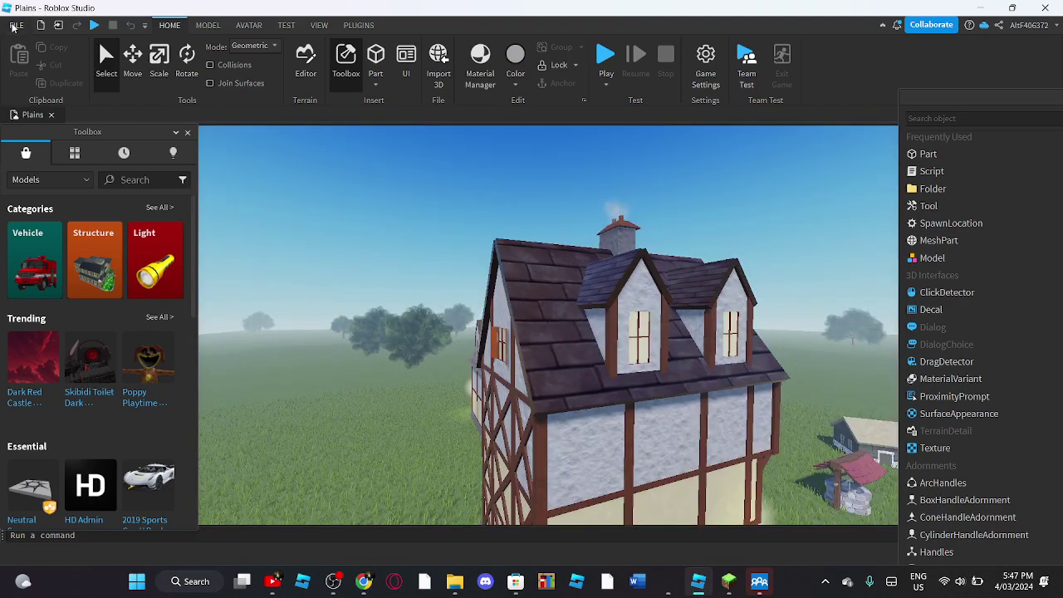
pyautogui.click(17, 25)
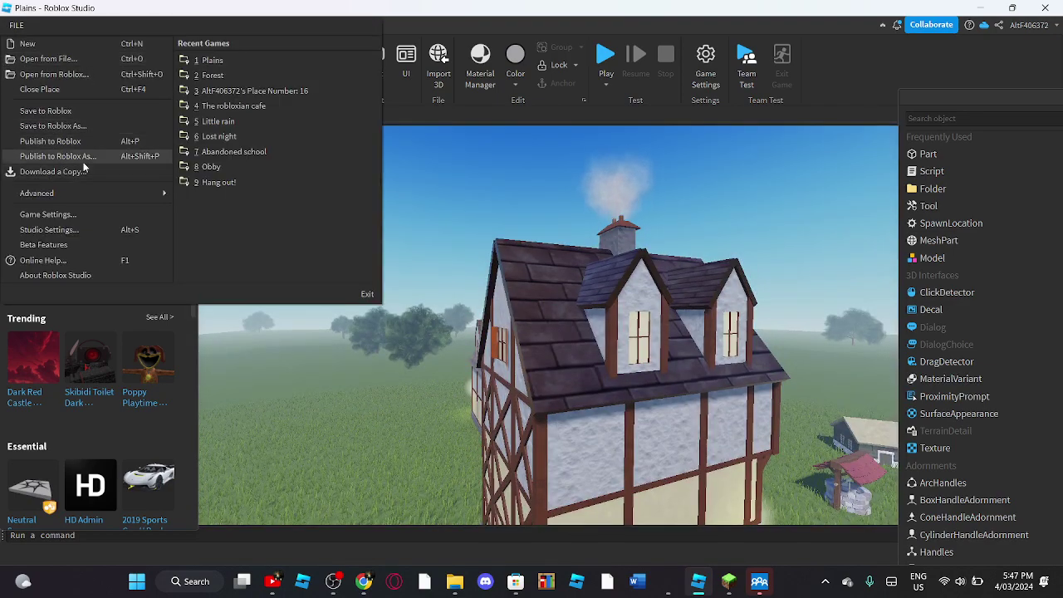
pyautogui.click(58, 156)
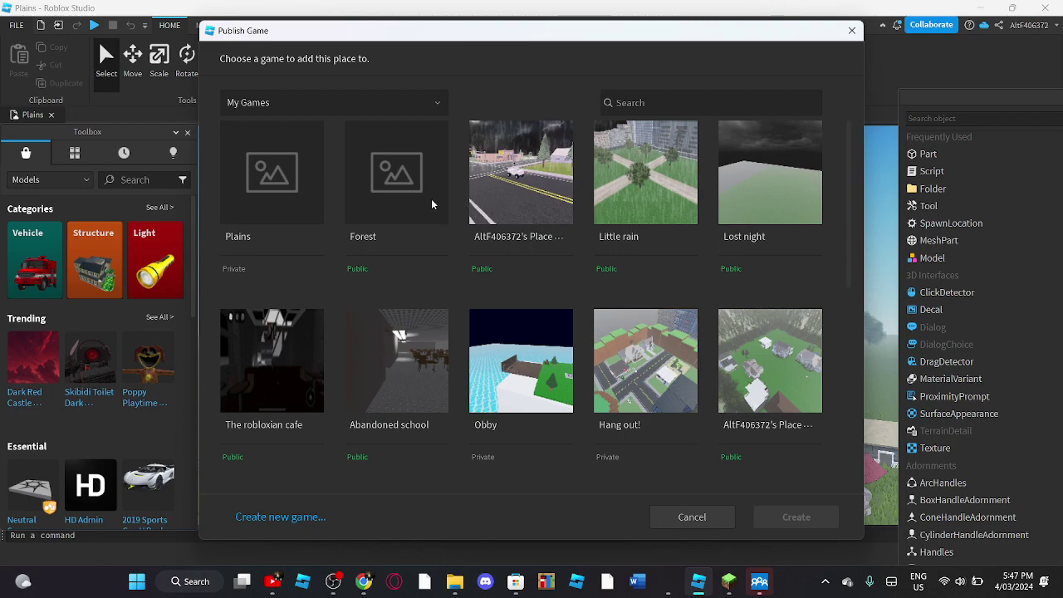
pyautogui.click(408, 204)
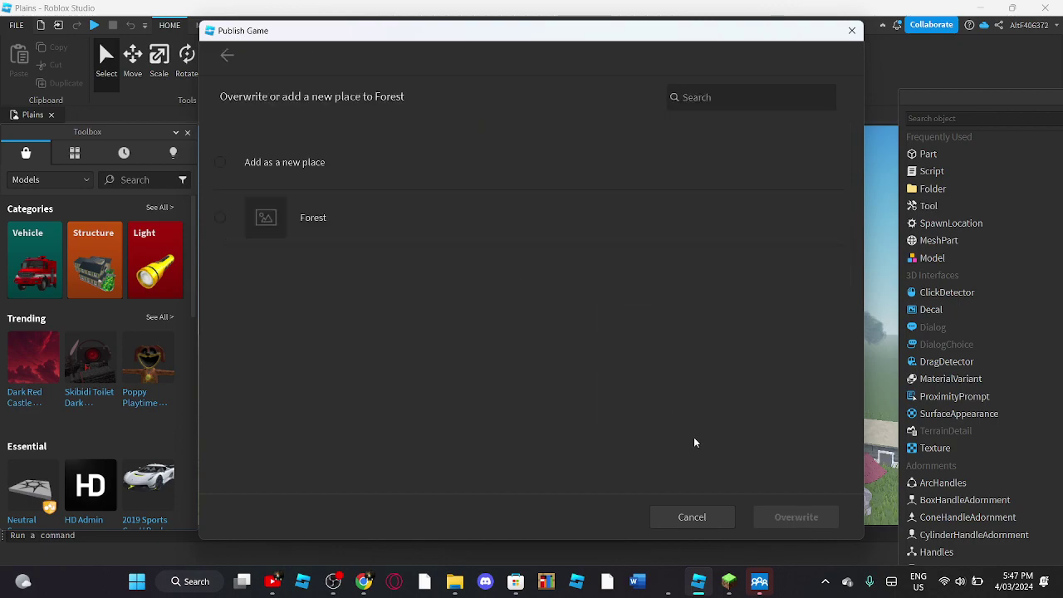
pyautogui.click(217, 163)
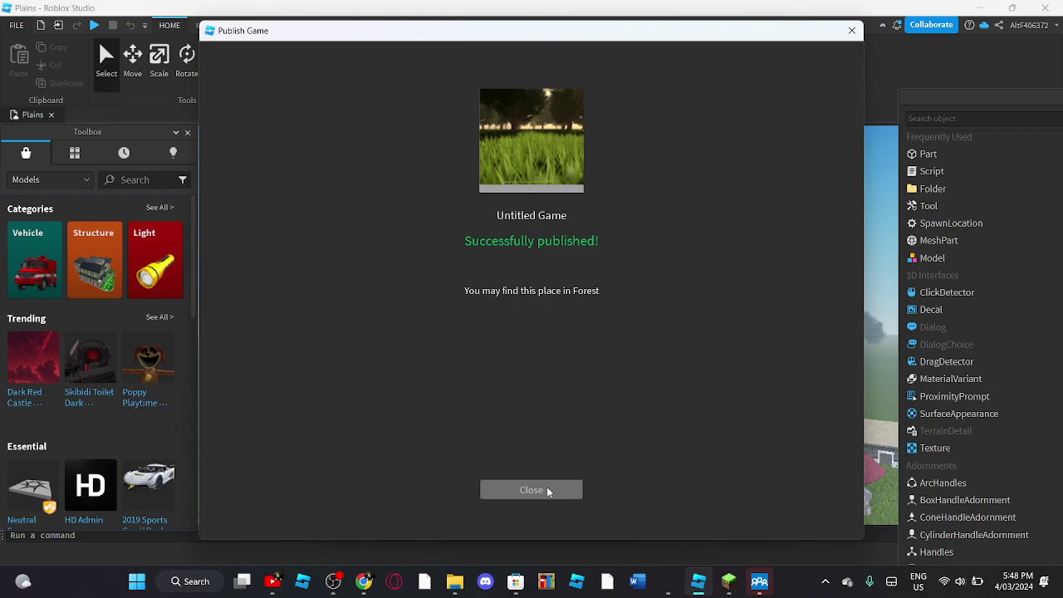
pyautogui.click(548, 492)
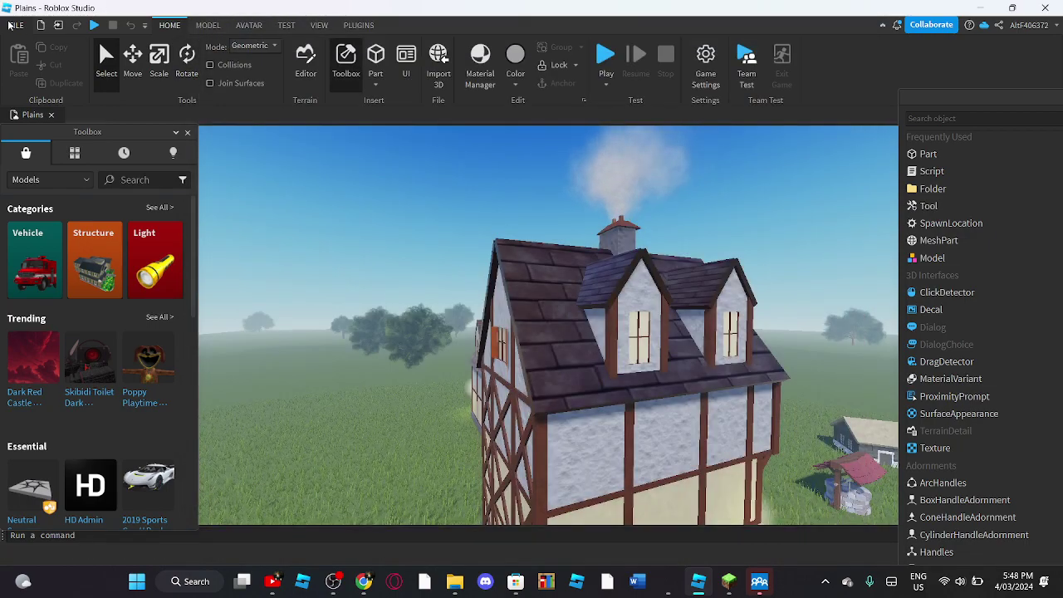
# - Publish the place to its own Plains game on Roblox and close Roblox Studio
pyautogui.click(12, 25)
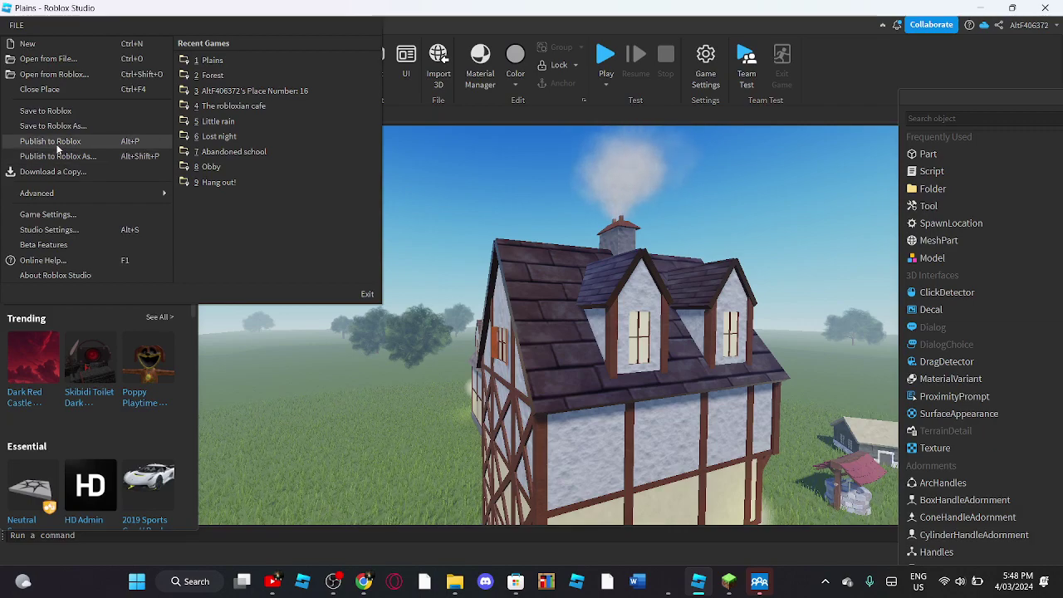
pyautogui.click(53, 143)
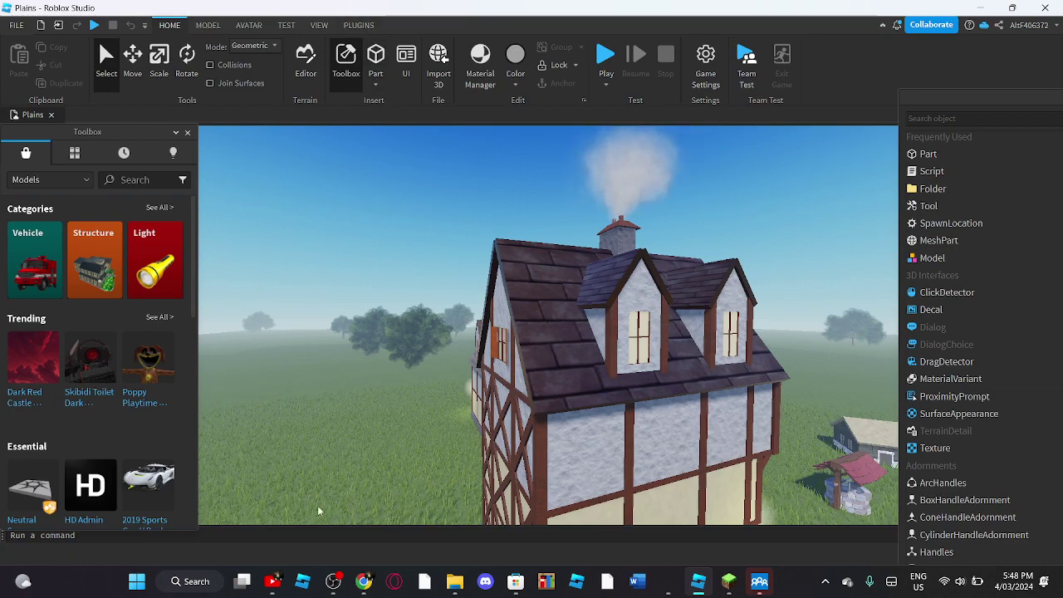
pyautogui.click(1048, 6)
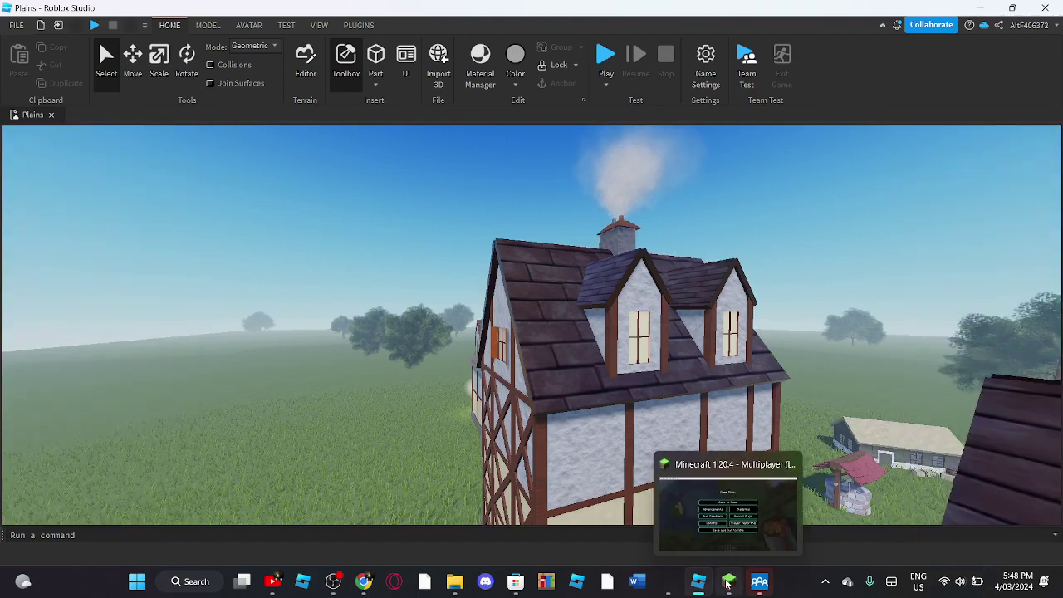
# - Switch to Chrome and open a new tab
pyautogui.click(334, 582)
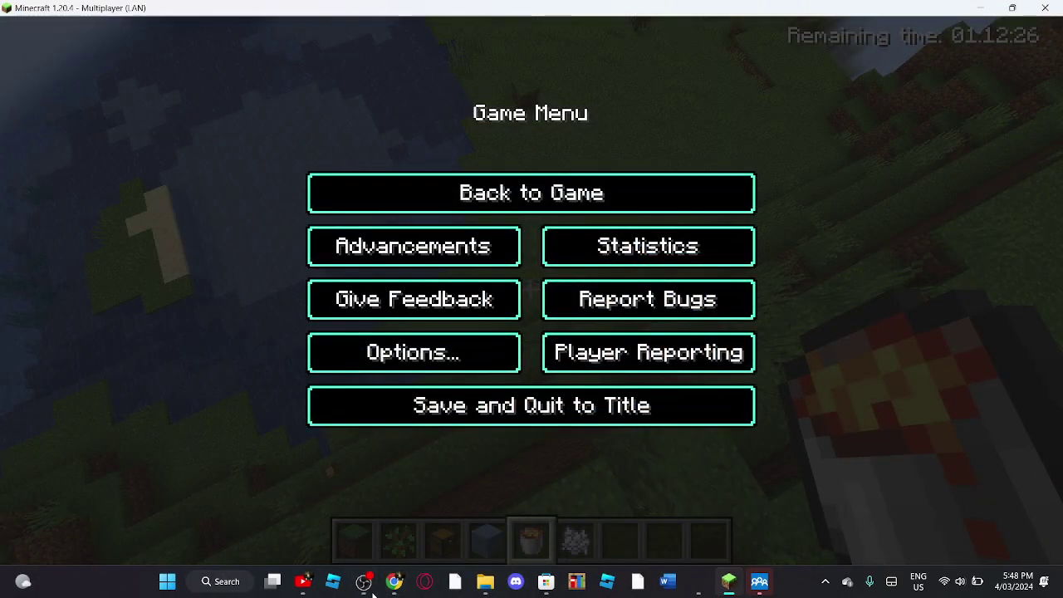
pyautogui.click(395, 581)
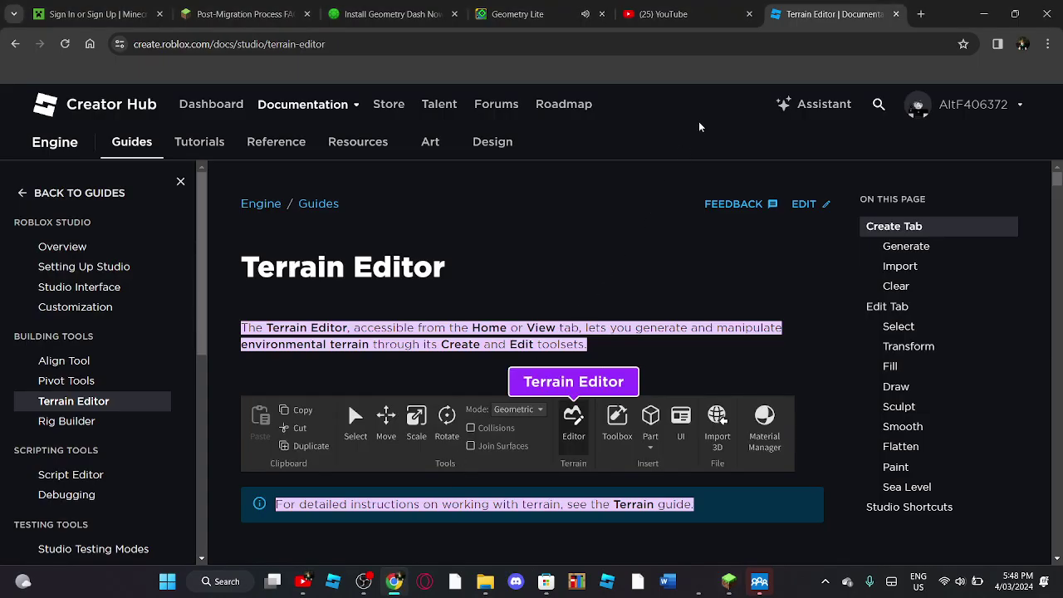
pyautogui.click(922, 14)
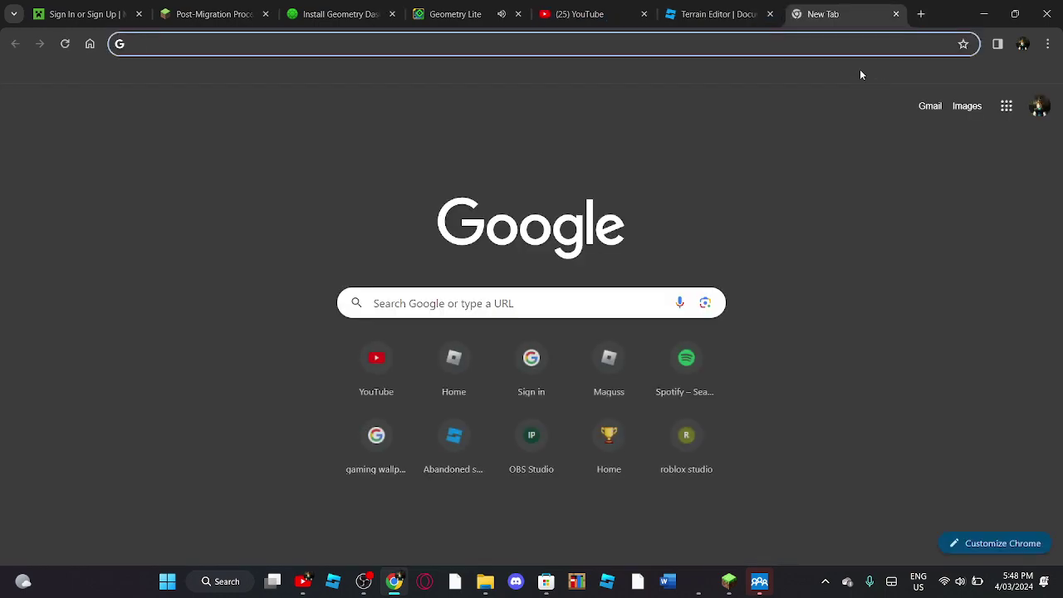
pyautogui.write('c')
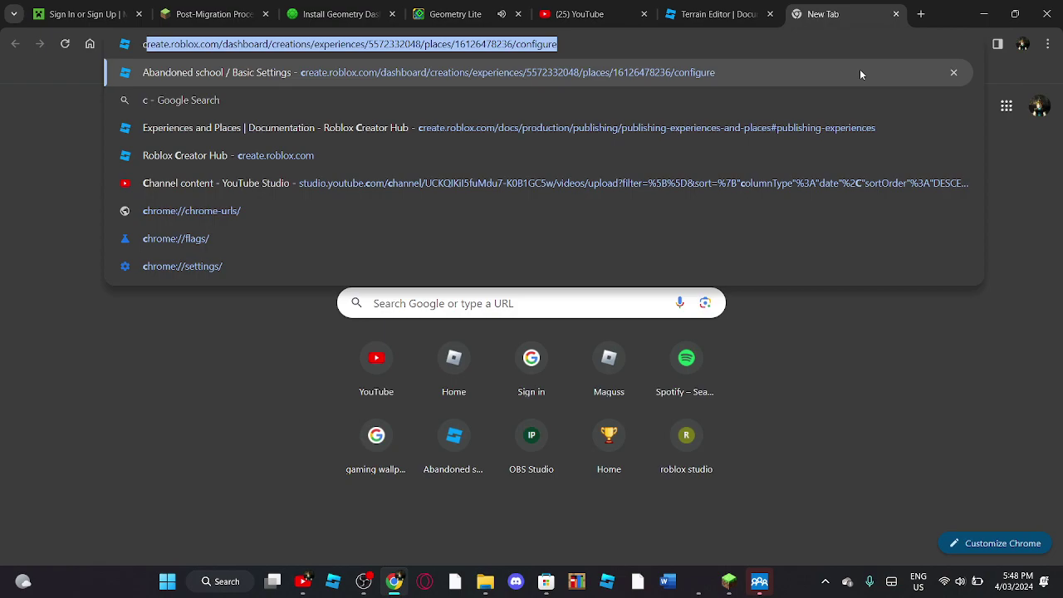
pyautogui.press('Return')
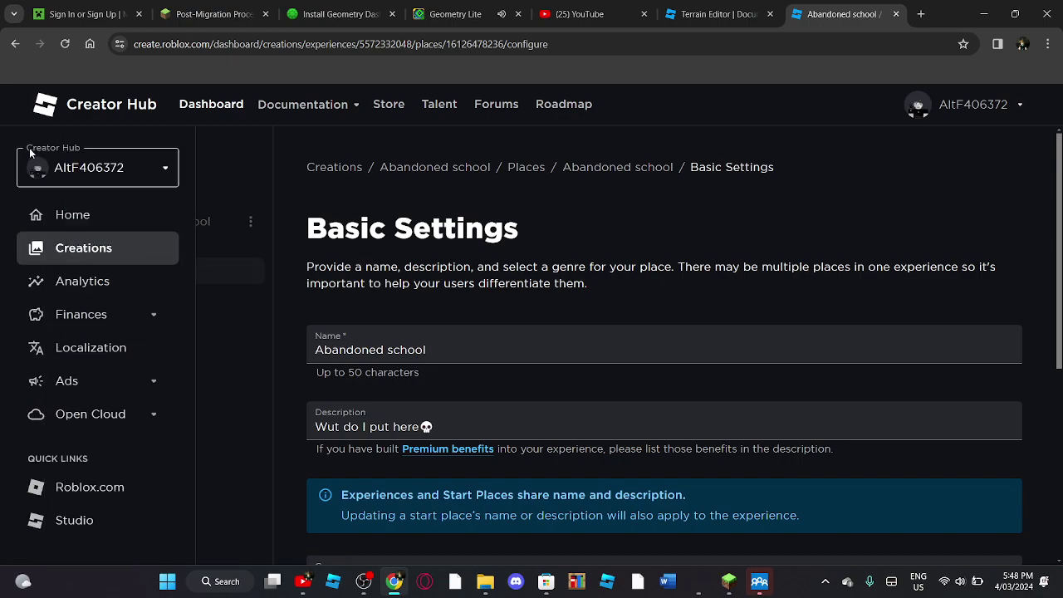
pyautogui.click(12, 50)
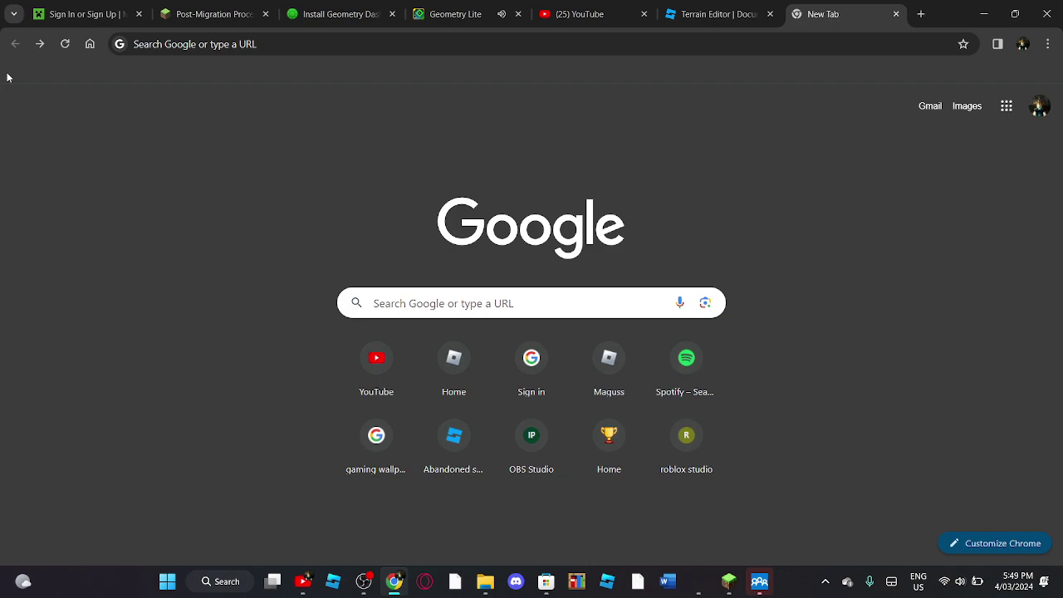
# - Go back to the guides overview in the Creator Hub documentation and look through its list of topics
pyautogui.click(456, 305)
pyautogui.click(744, 17)
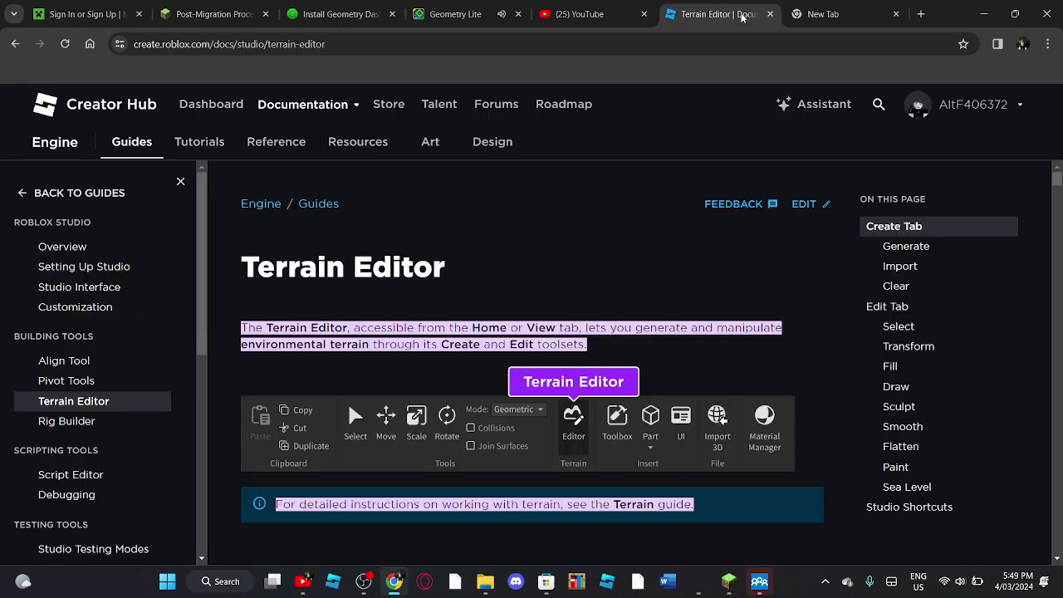
pyautogui.click(839, 18)
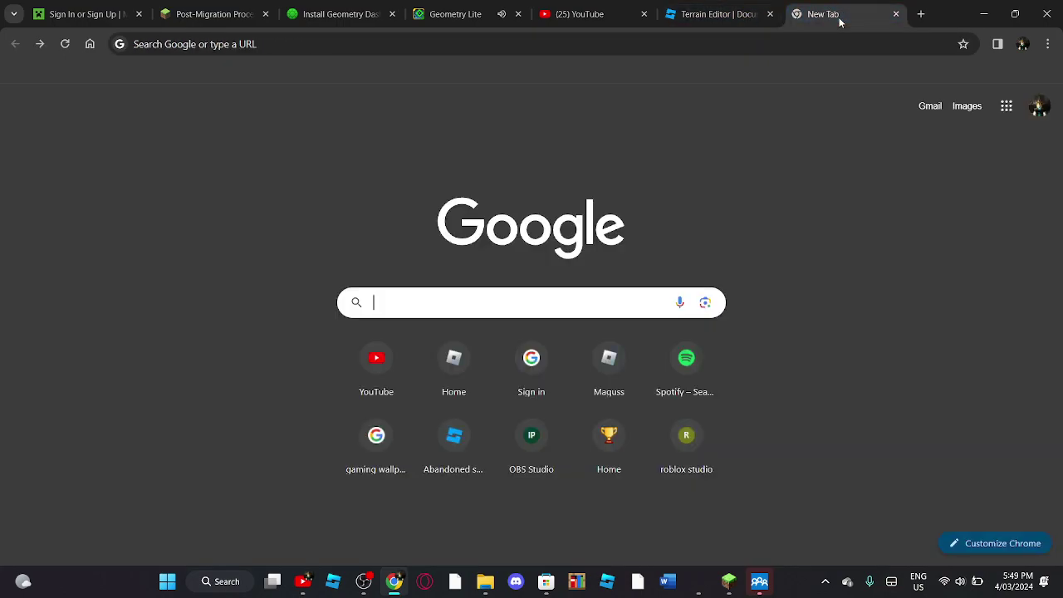
pyautogui.click(716, 14)
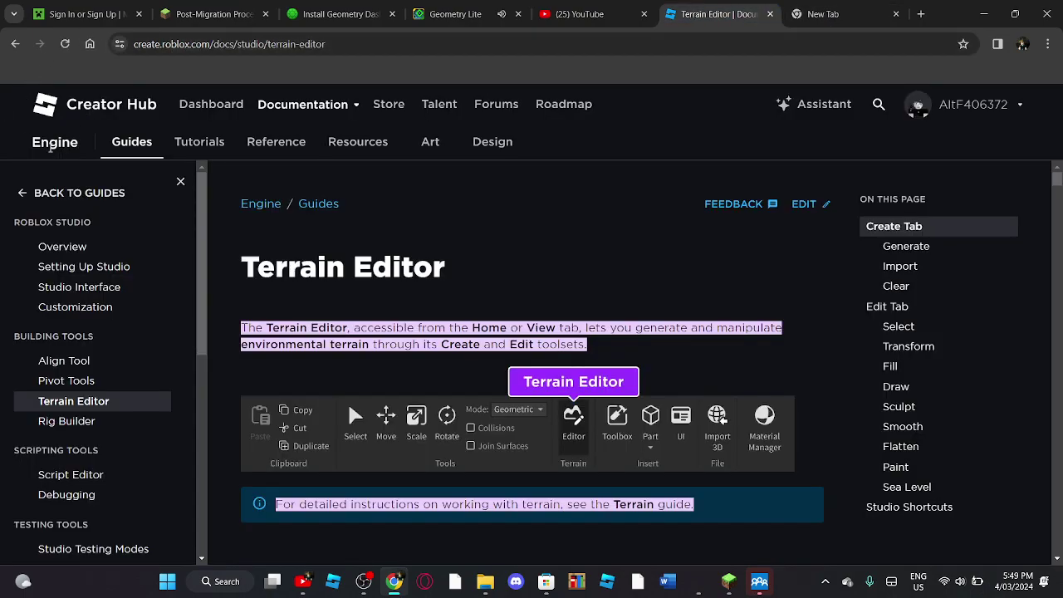
pyautogui.click(34, 193)
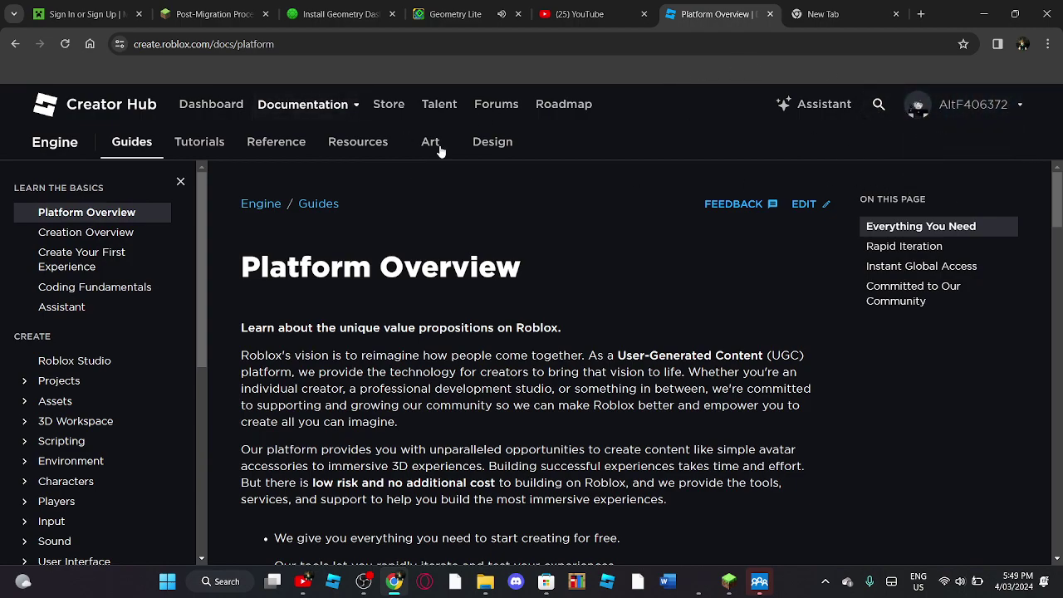
pyautogui.scroll(-3, 112, 426)
pyautogui.scroll(-3, 112, 425)
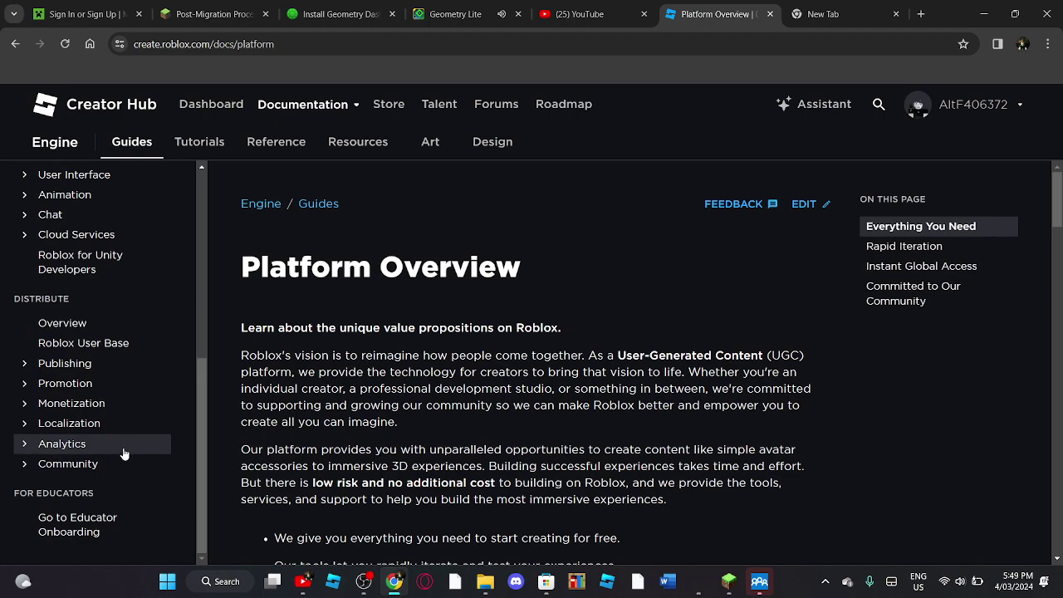
pyautogui.scroll(2, 131, 441)
pyautogui.scroll(3, 116, 429)
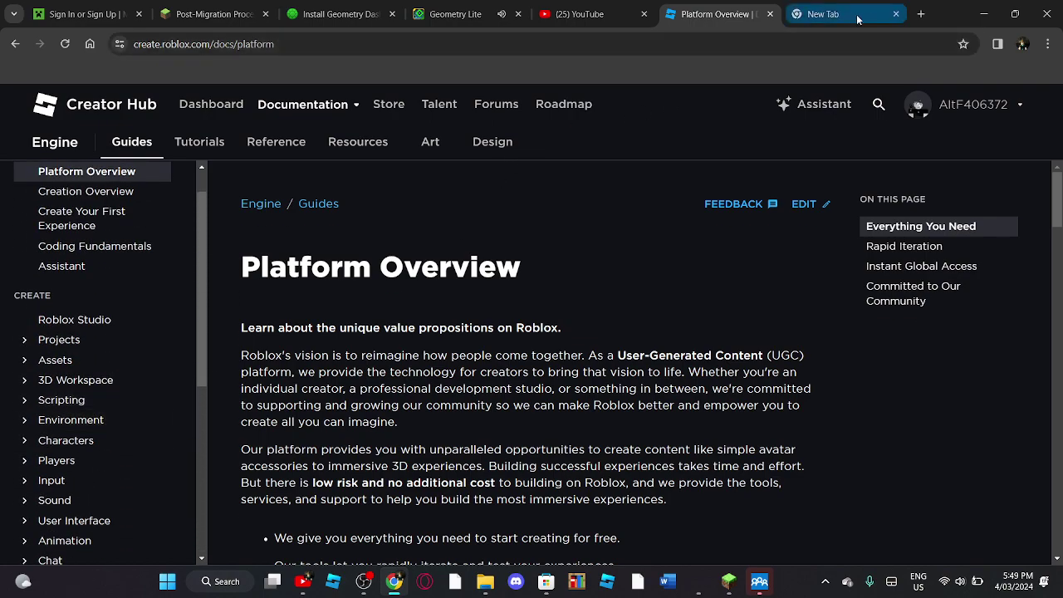
# - Search Google for "creator studio" in the new tab
pyautogui.click(831, 15)
pyautogui.write('c')
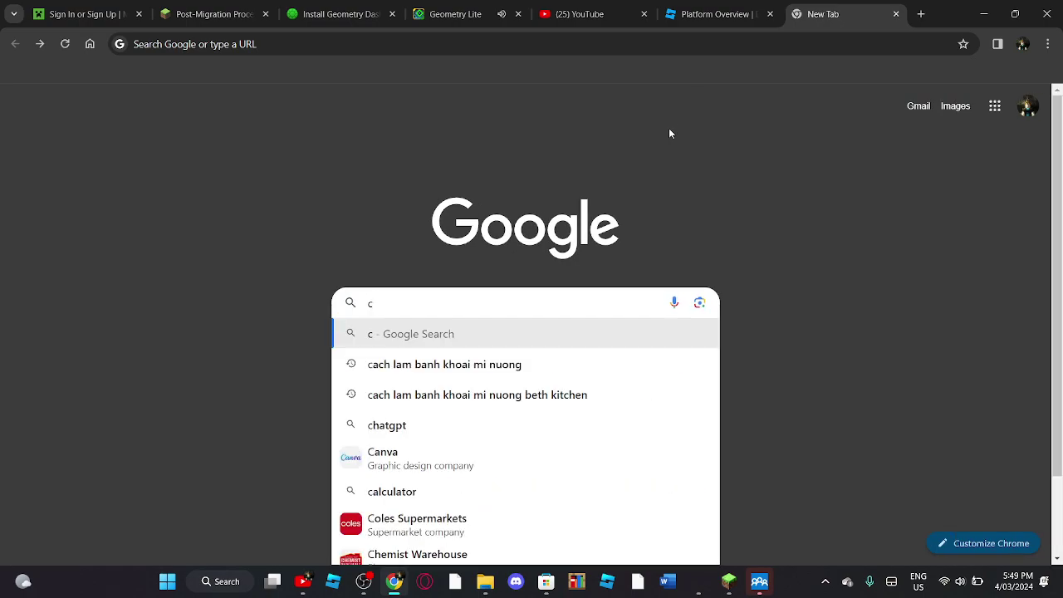
pyautogui.write('rea')
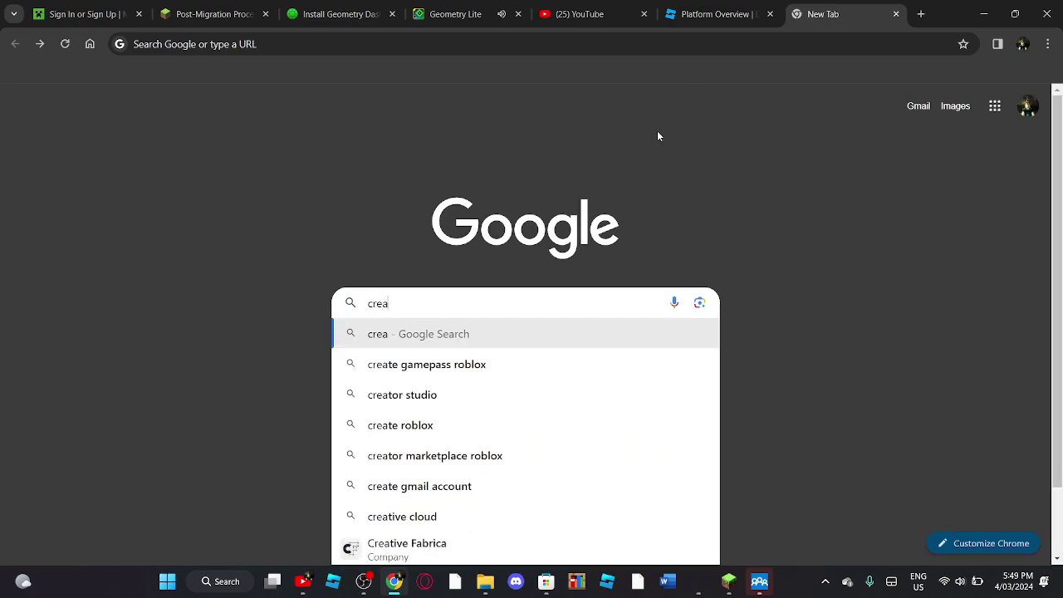
pyautogui.click(430, 396)
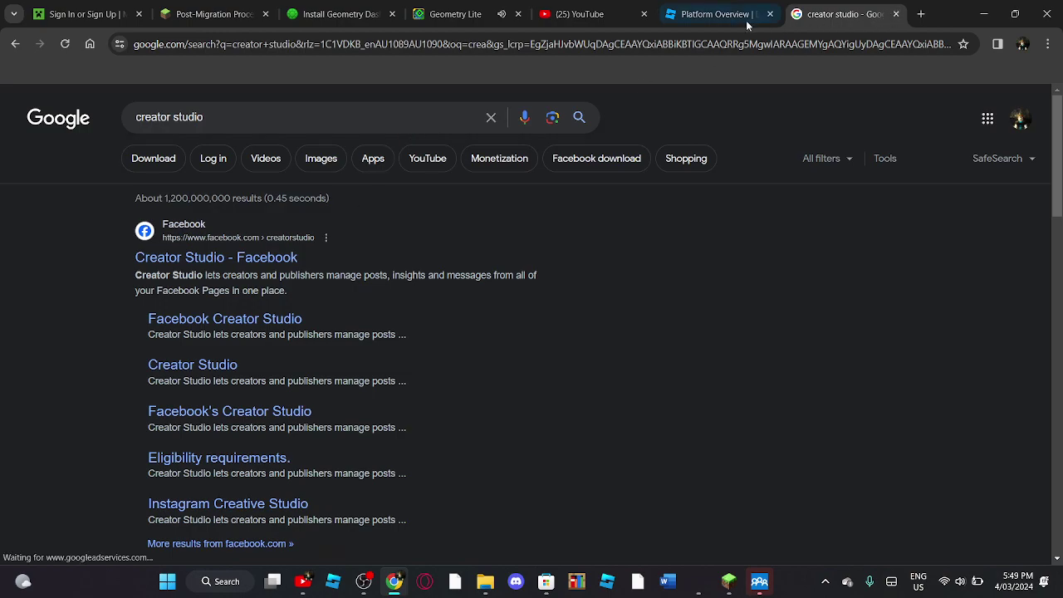
# - Change the Google search to "creator roblox", open the Roblox Creator Hub and display the list of own creations
pyautogui.click(256, 126)
pyautogui.press('BackSpace')
pyautogui.press('BackSpace')
pyautogui.press('BackSpace')
pyautogui.press('BackSpace')
pyautogui.press('BackSpace')
pyautogui.press('BackSpace')
pyautogui.press('BackSpace')
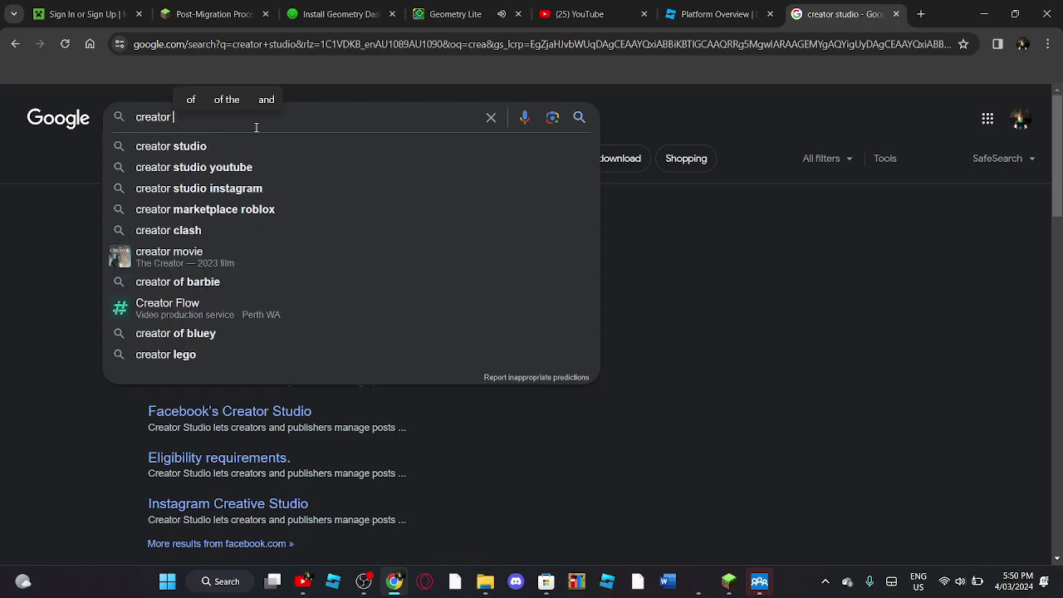
pyautogui.write('ro')
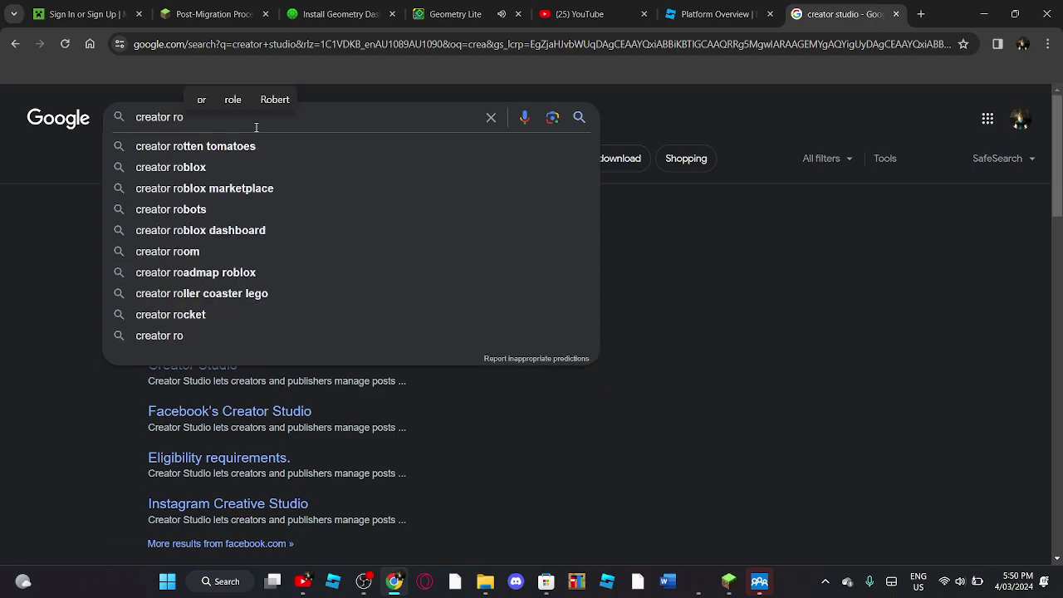
pyautogui.click(198, 167)
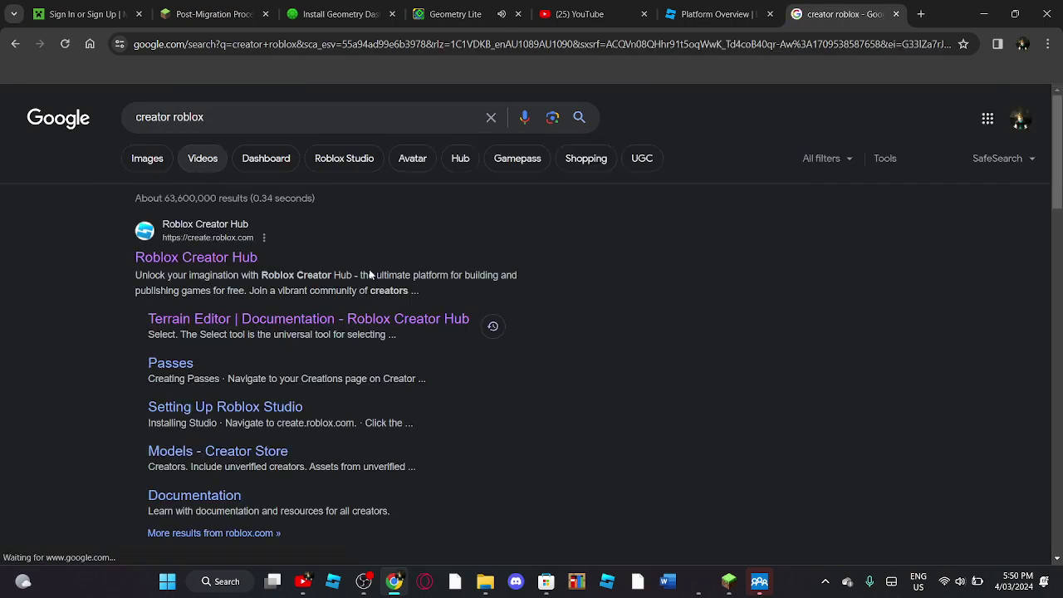
pyautogui.click(241, 260)
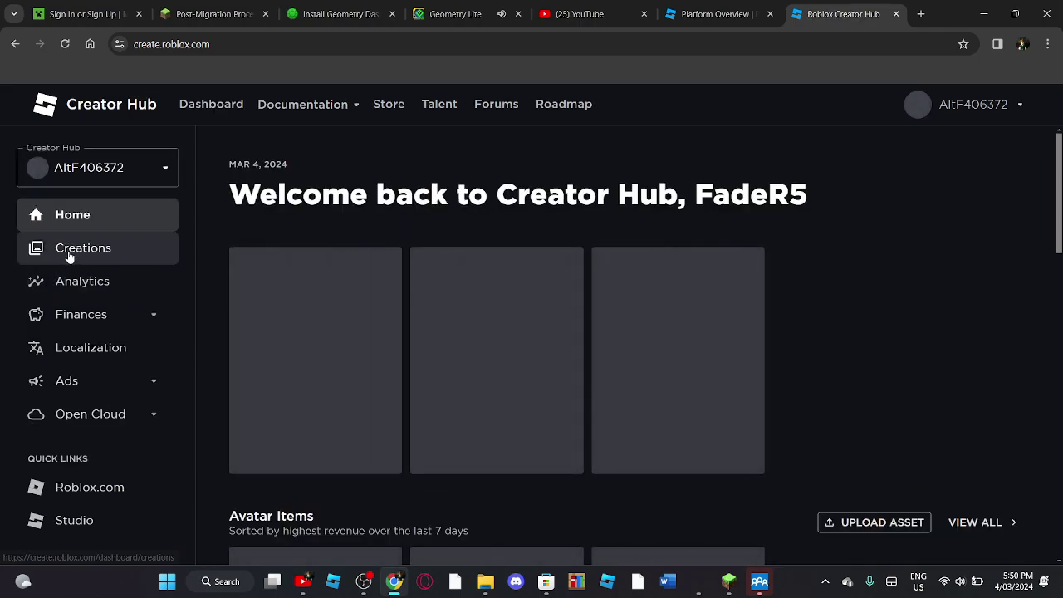
pyautogui.click(70, 256)
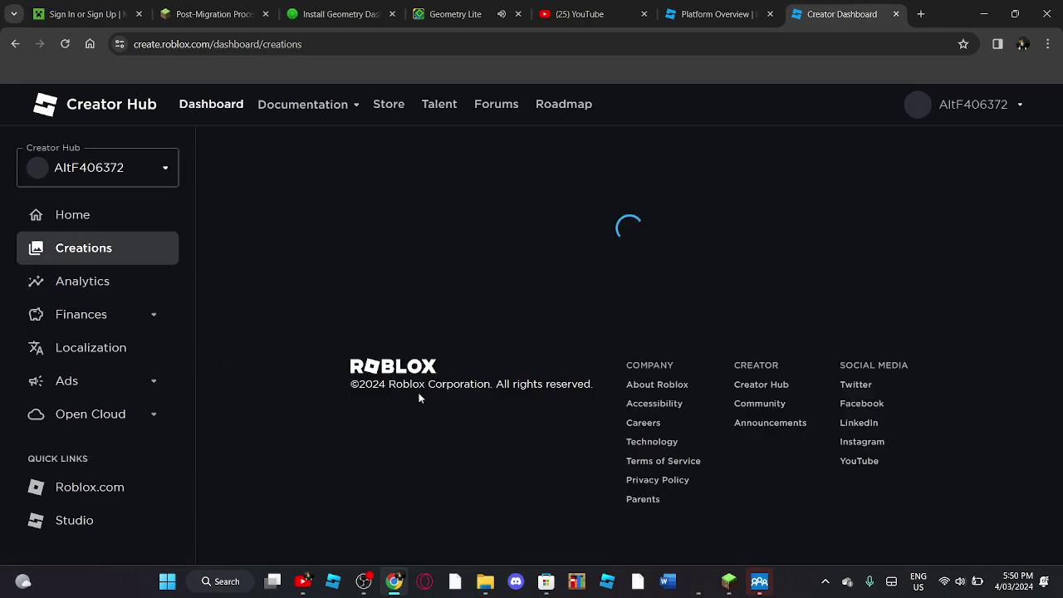
pyautogui.scroll(-2, 498, 384)
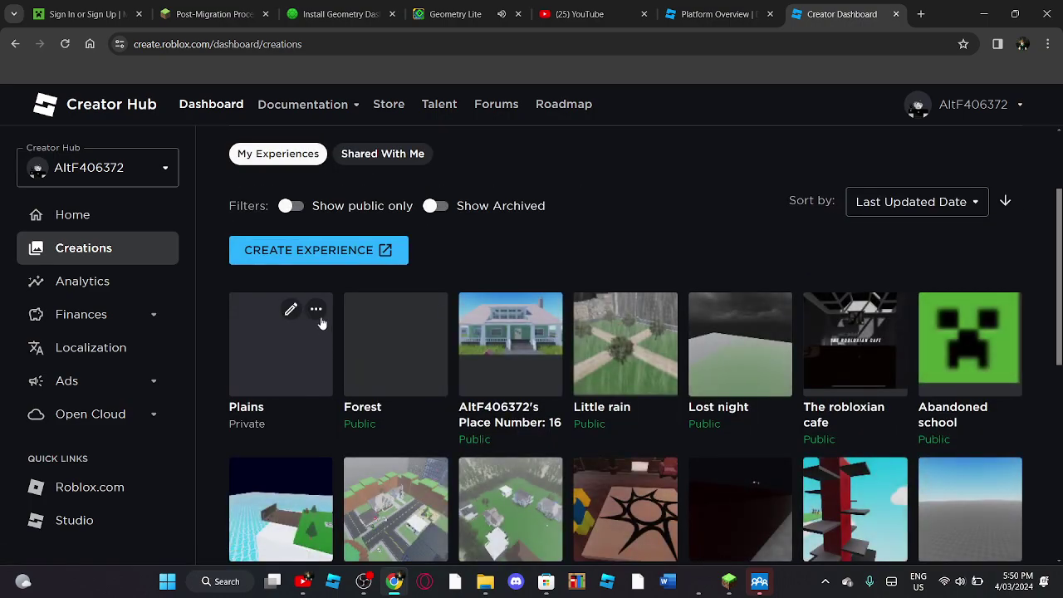
pyautogui.click(291, 312)
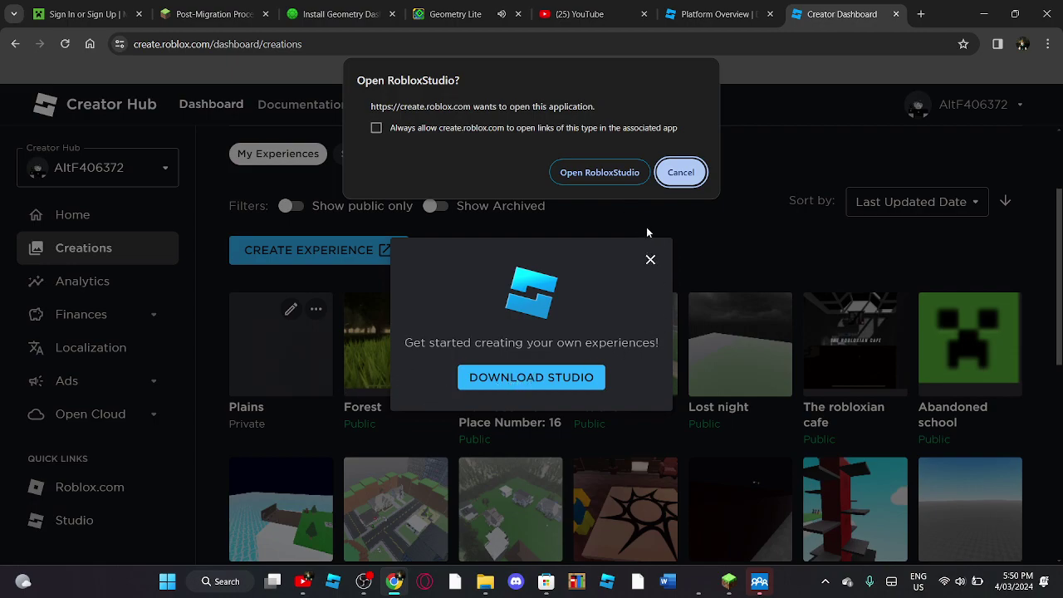
pyautogui.click(681, 173)
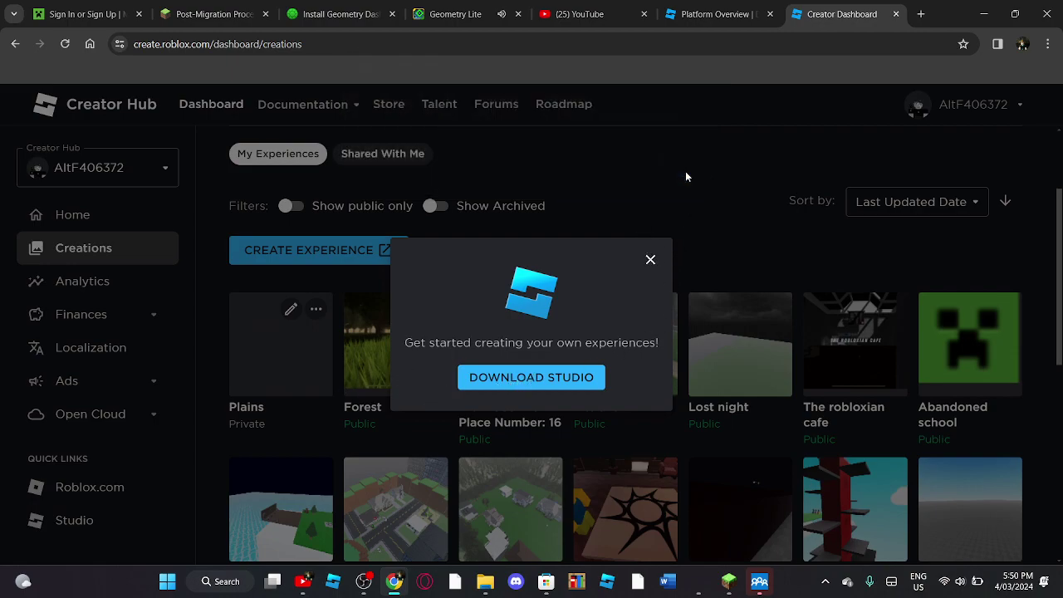
pyautogui.click(651, 259)
# - Make the Plains experience public and open its overview page
pyautogui.click(316, 310)
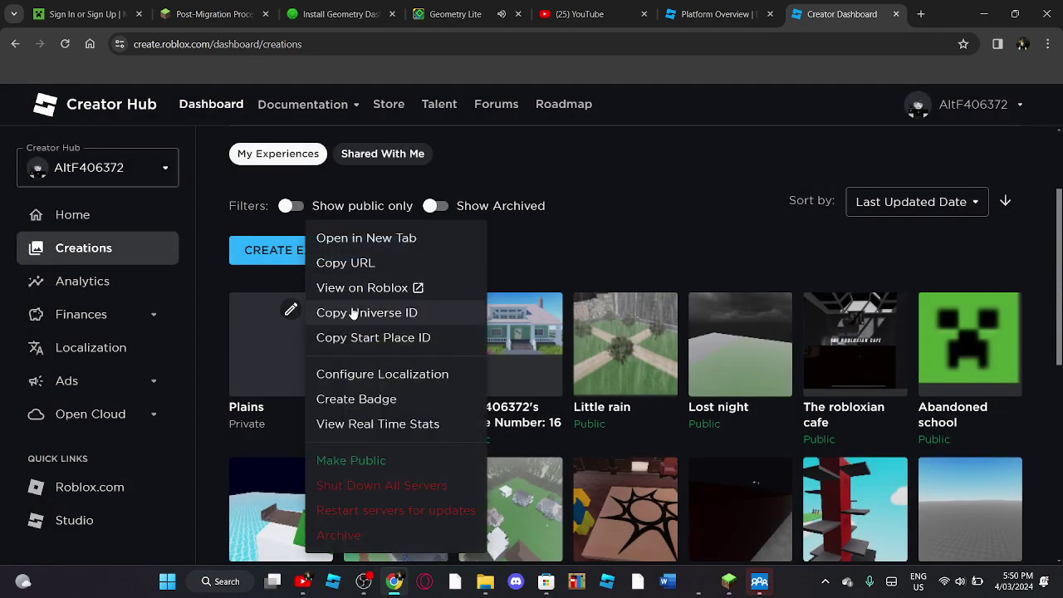
pyautogui.click(373, 470)
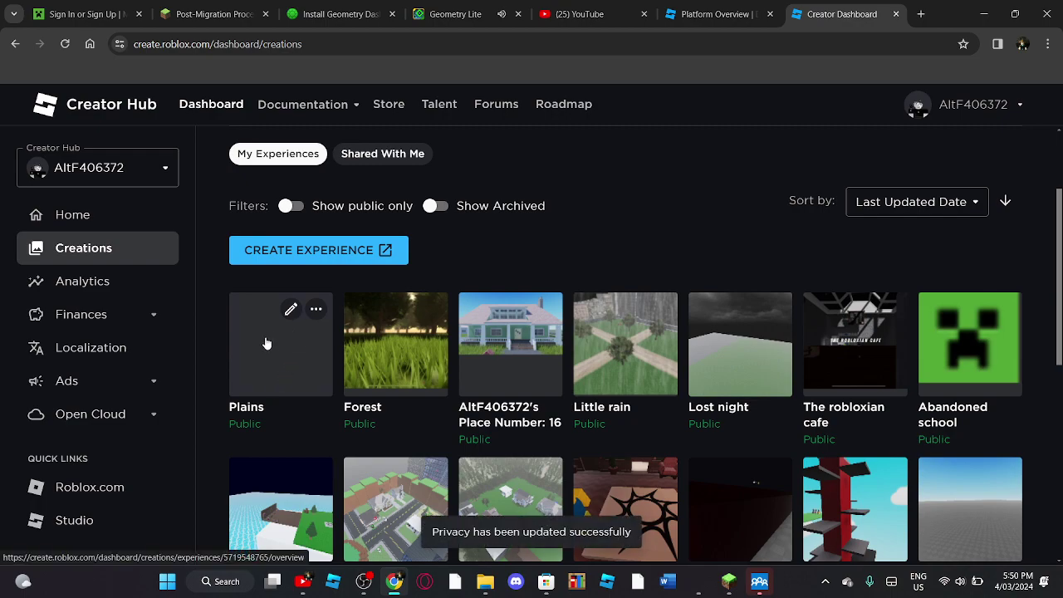
pyautogui.click(268, 338)
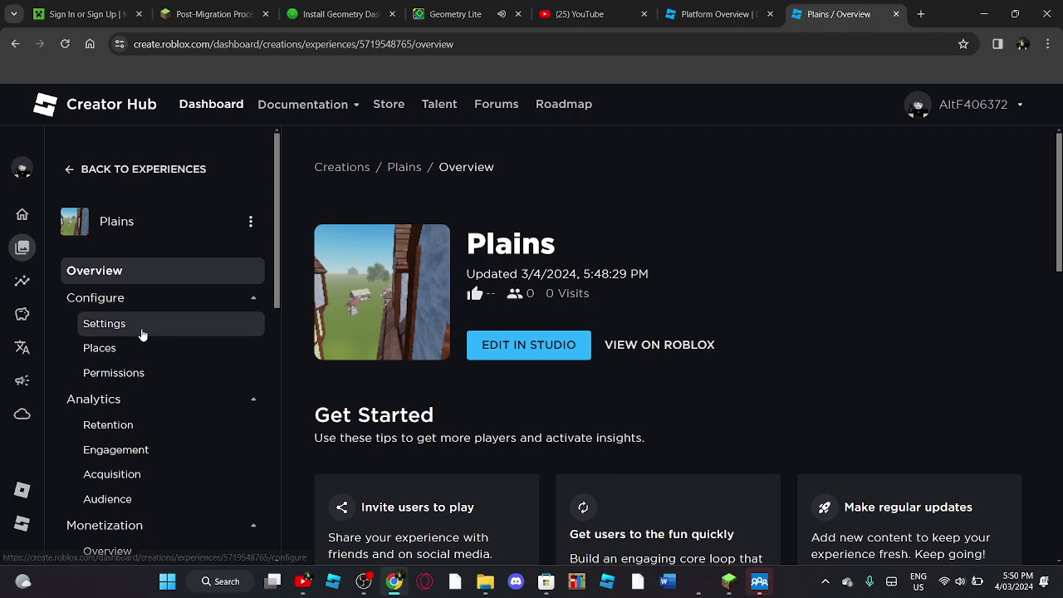
# - Open the Plains start place's icon settings from the experience's places and start choosing a replacement icon image file
pyautogui.click(128, 352)
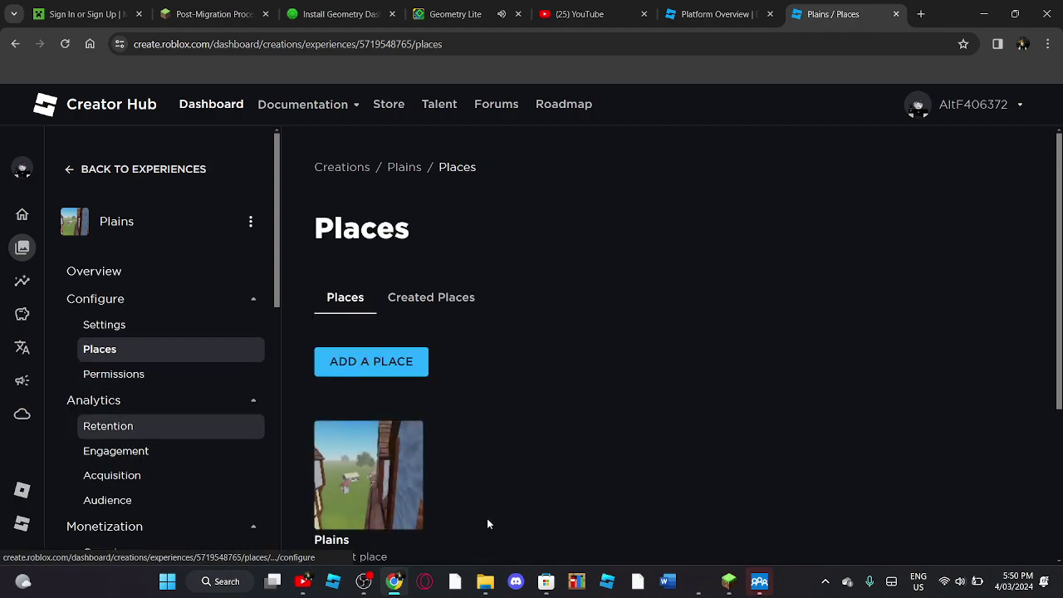
pyautogui.scroll(-3, 525, 521)
pyautogui.scroll(2, 404, 379)
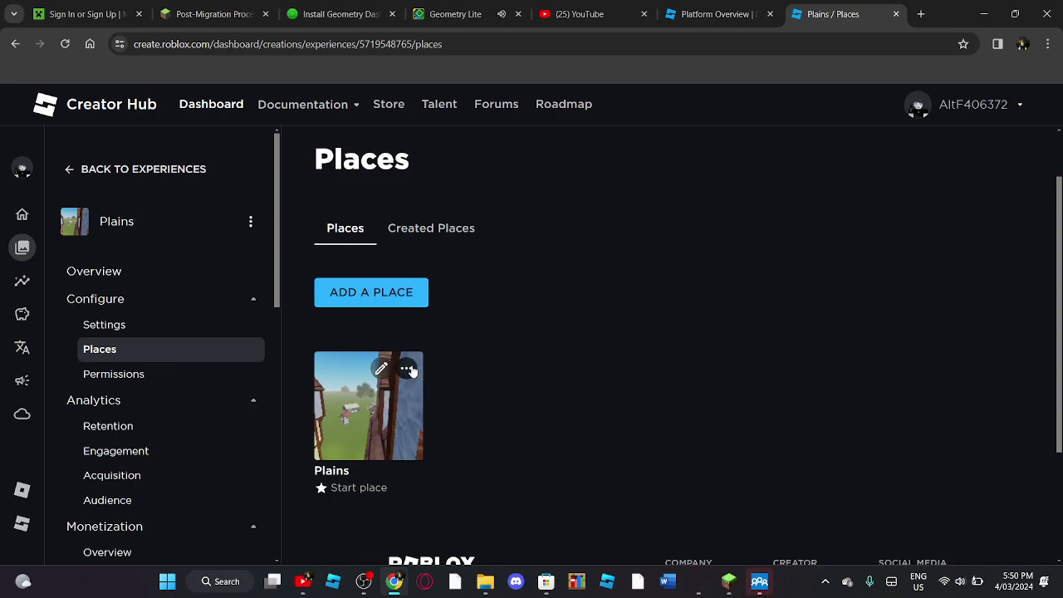
pyautogui.click(342, 416)
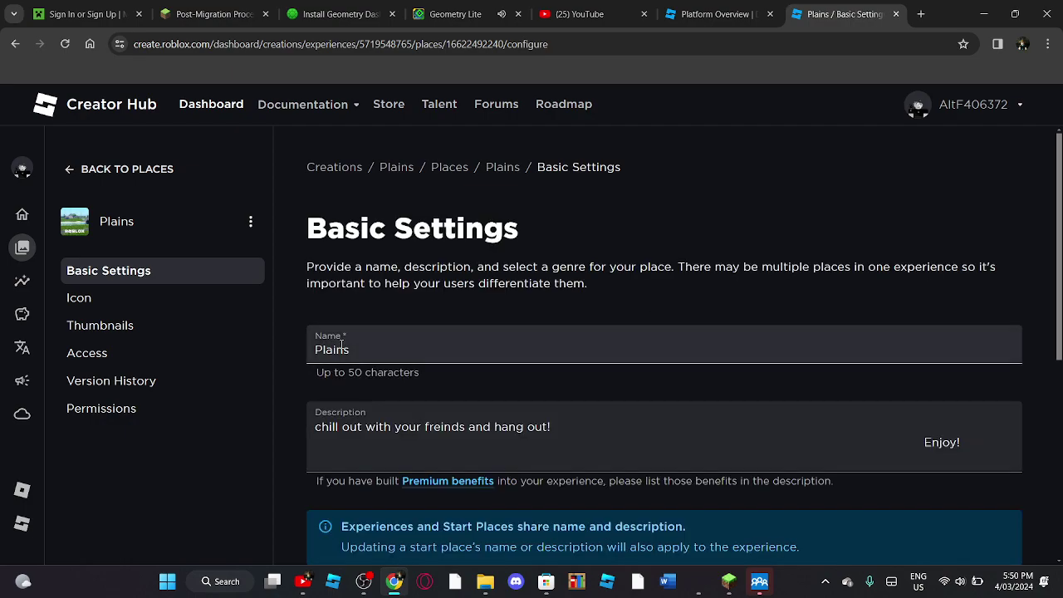
pyautogui.scroll(-2, 374, 353)
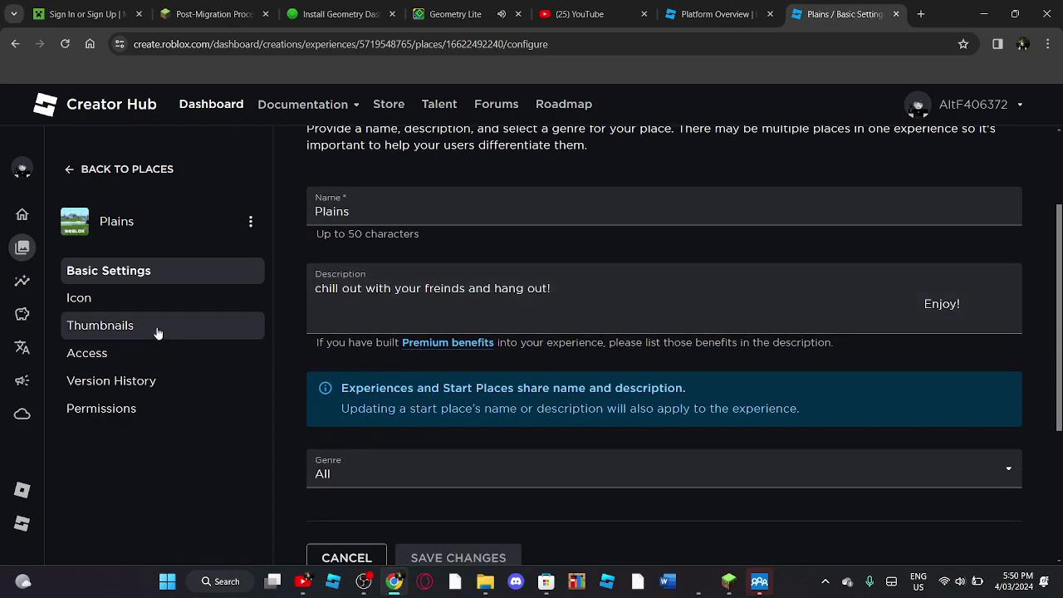
pyautogui.click(113, 299)
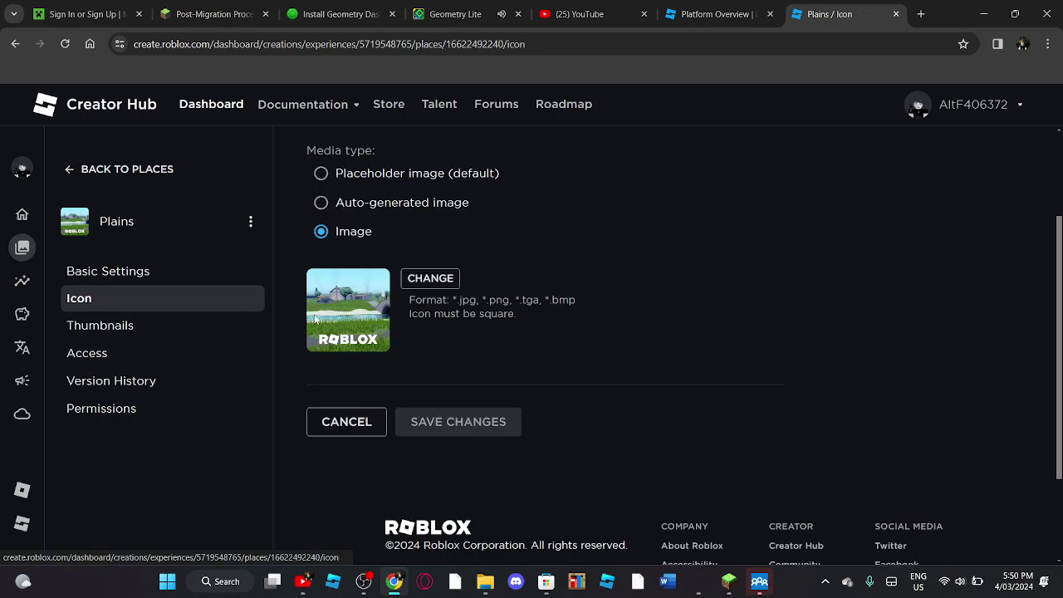
pyautogui.click(412, 286)
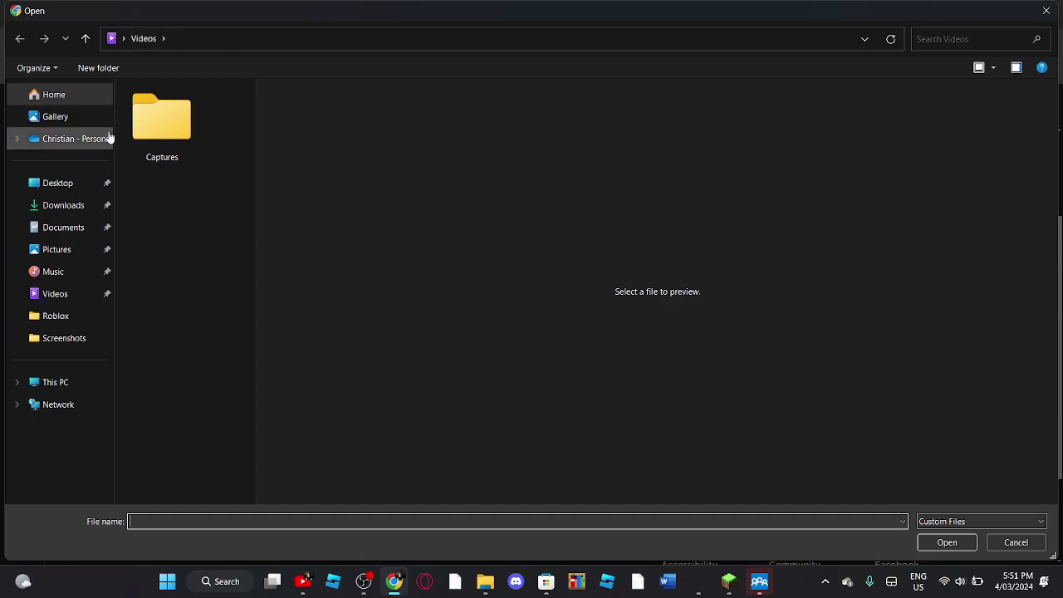
# - Find Roblox Player through the Windows search, launch it and bring its window to the front
pyautogui.click(225, 582)
pyautogui.write('r')
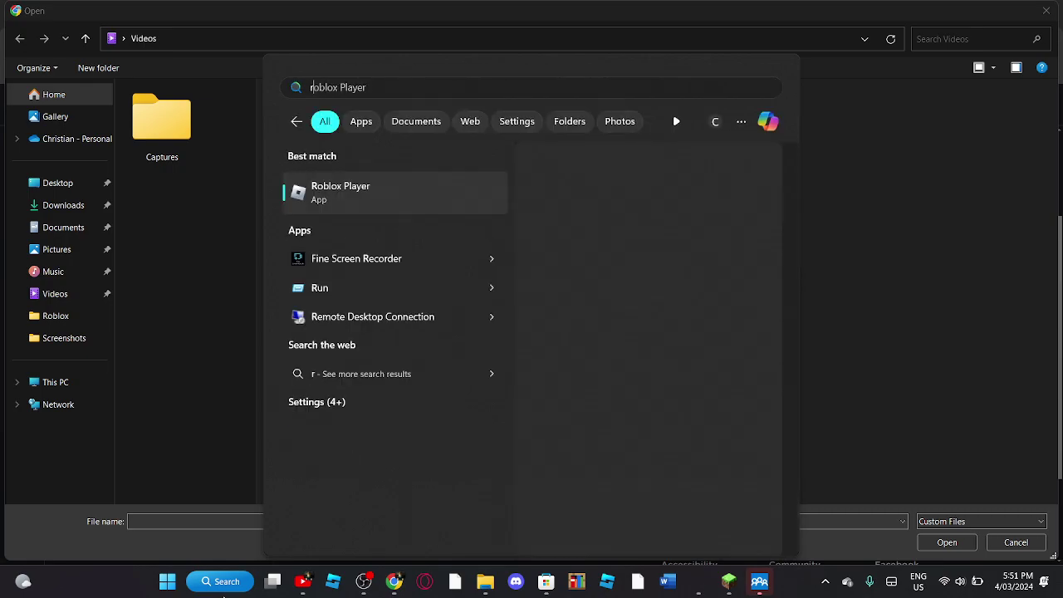
pyautogui.click(374, 198)
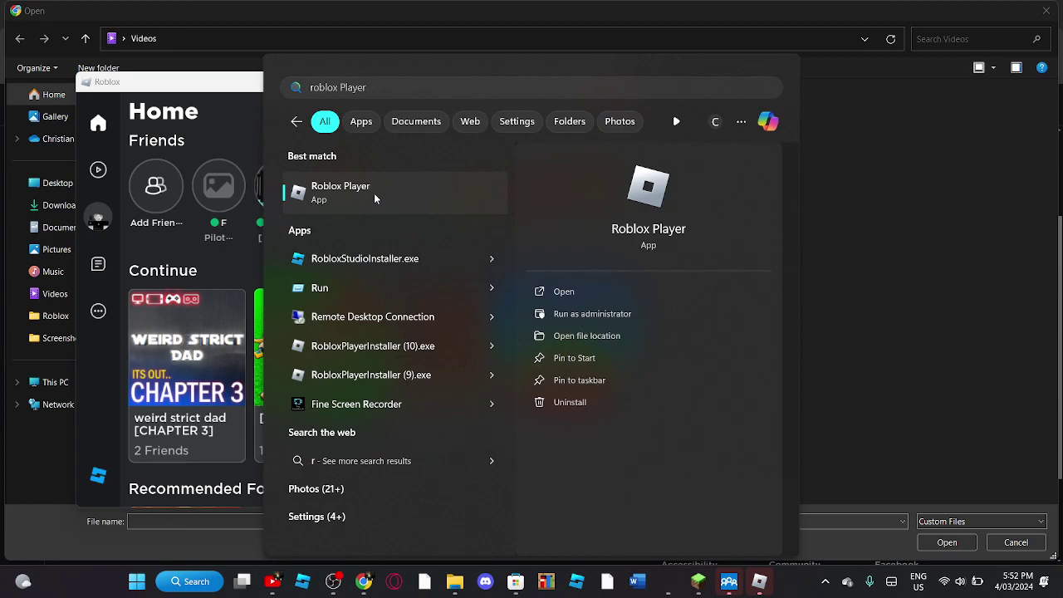
pyautogui.click(902, 143)
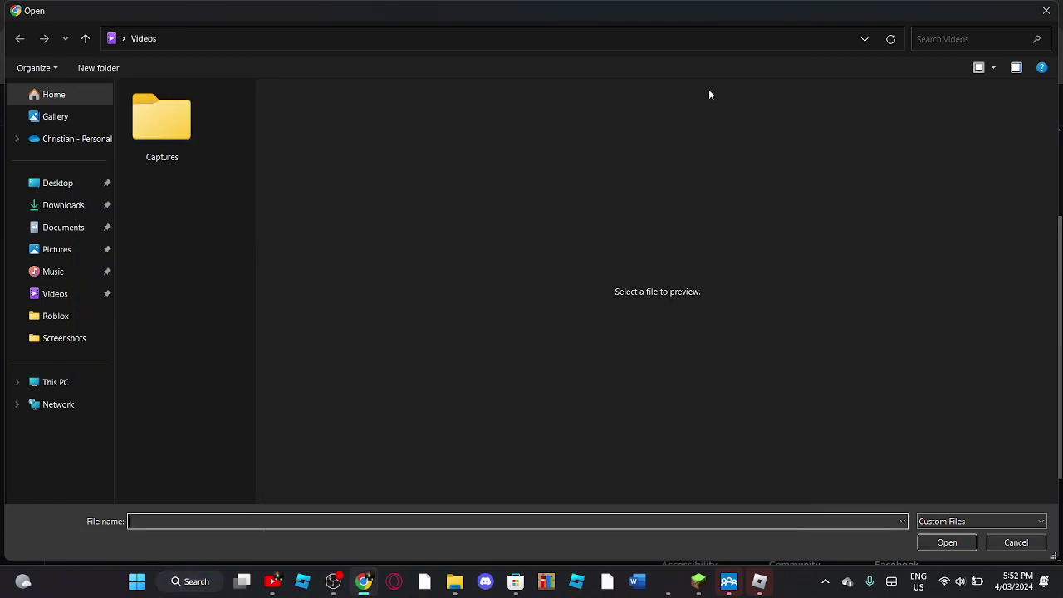
pyautogui.click(736, 585)
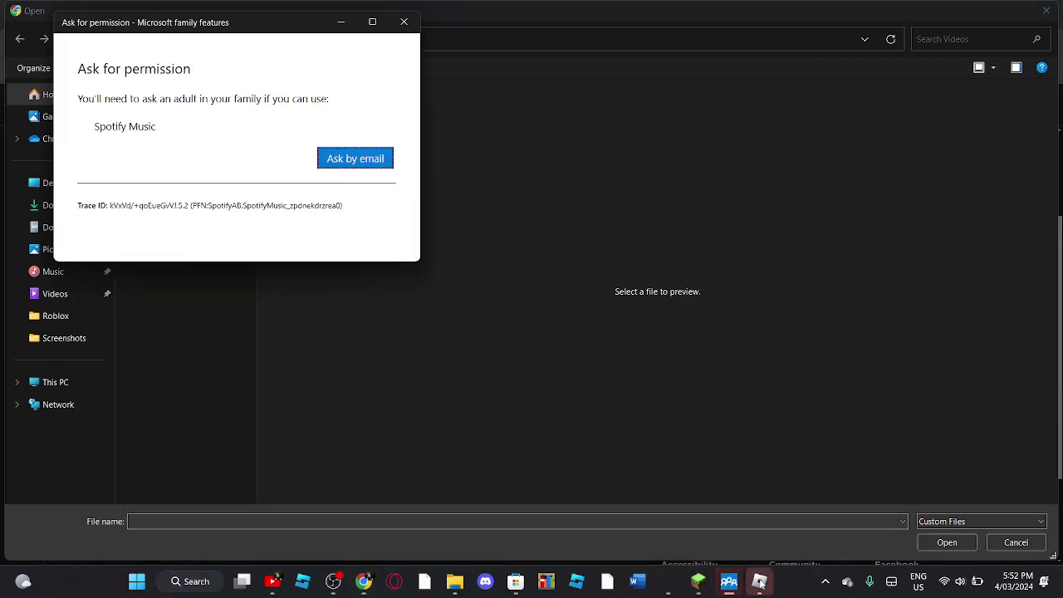
pyautogui.click(759, 582)
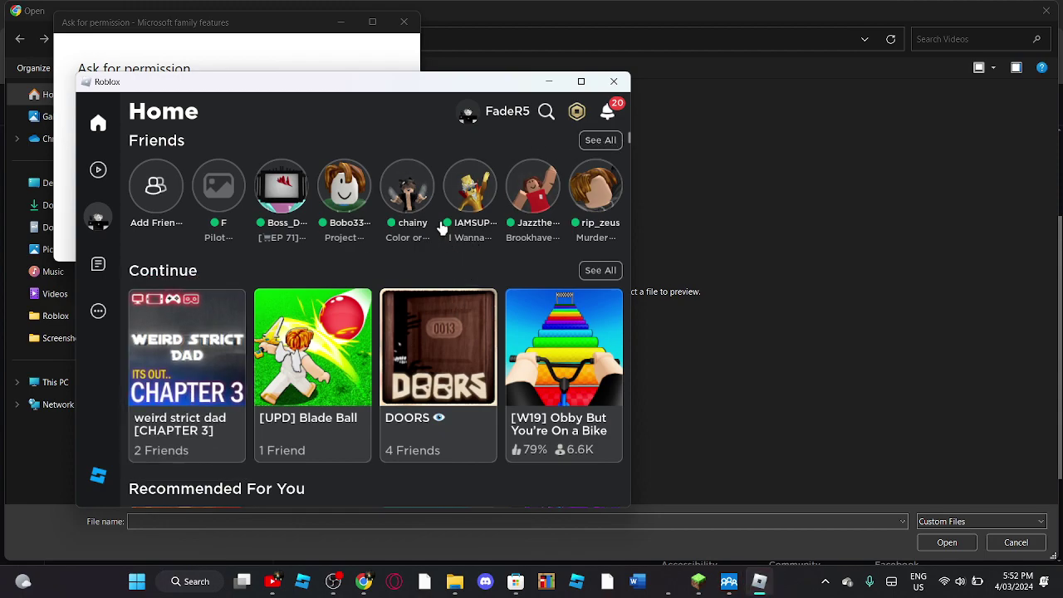
# - Open the own Roblox profile in full and display its creations
pyautogui.click(466, 117)
pyautogui.scroll(-3, 366, 340)
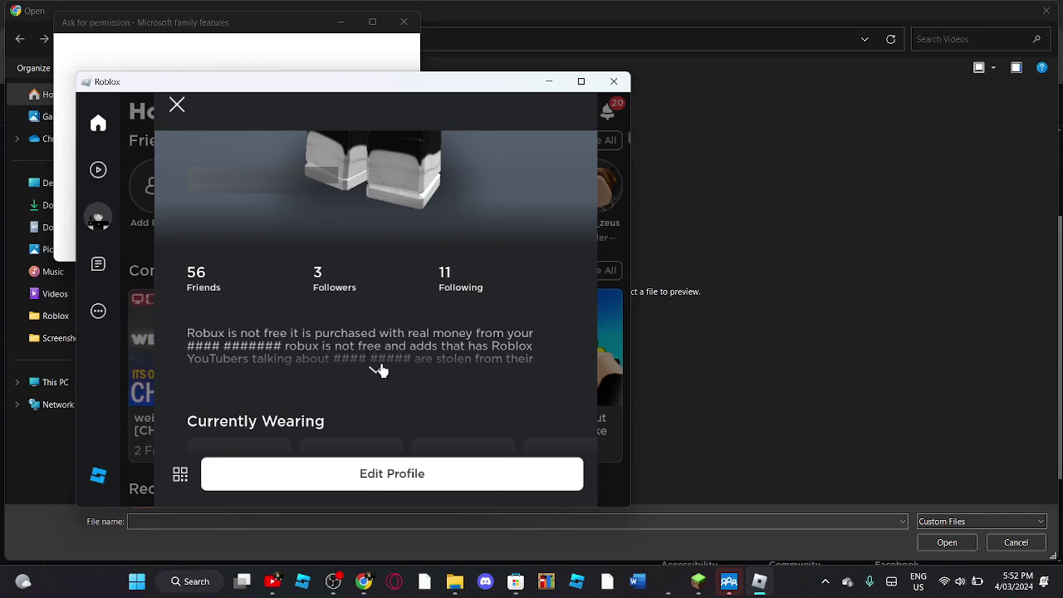
pyautogui.scroll(-2, 392, 427)
pyautogui.click(398, 399)
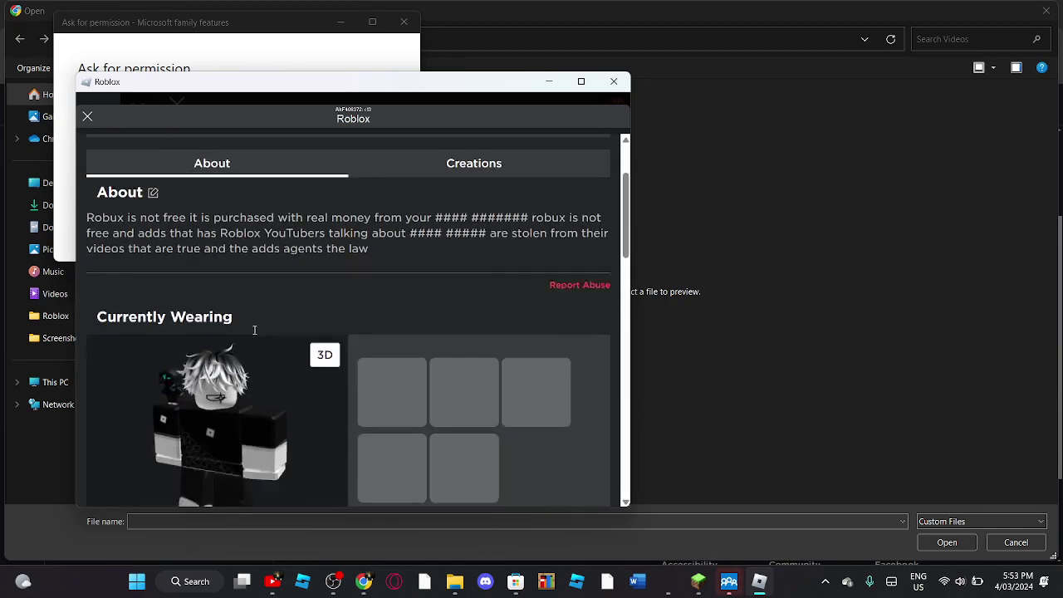
pyautogui.click(439, 288)
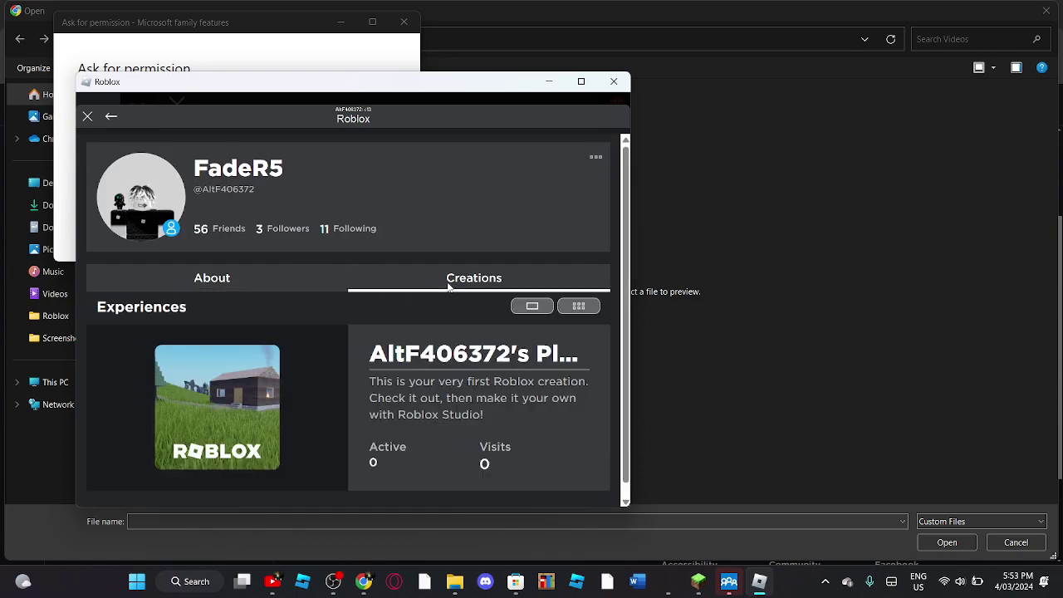
# - Browse through the profile's experiences until the Plains entry is reached
pyautogui.click(582, 407)
pyautogui.click(583, 407)
pyautogui.click(582, 407)
pyautogui.click(582, 407)
pyautogui.click(587, 408)
pyautogui.click(588, 407)
pyautogui.click(588, 407)
pyautogui.click(583, 407)
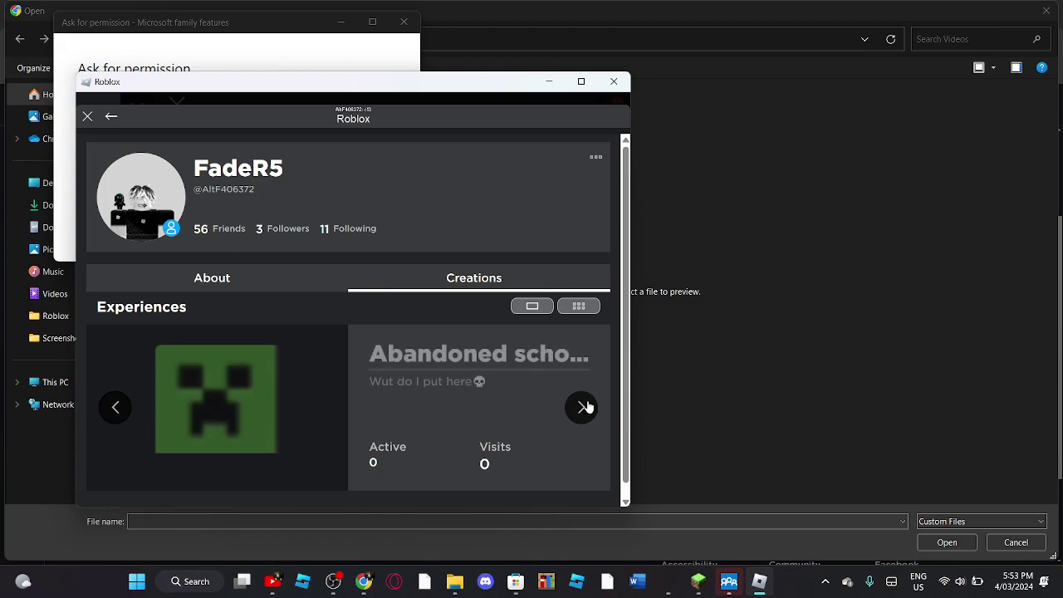
pyautogui.click(582, 408)
pyautogui.click(583, 407)
pyautogui.click(583, 407)
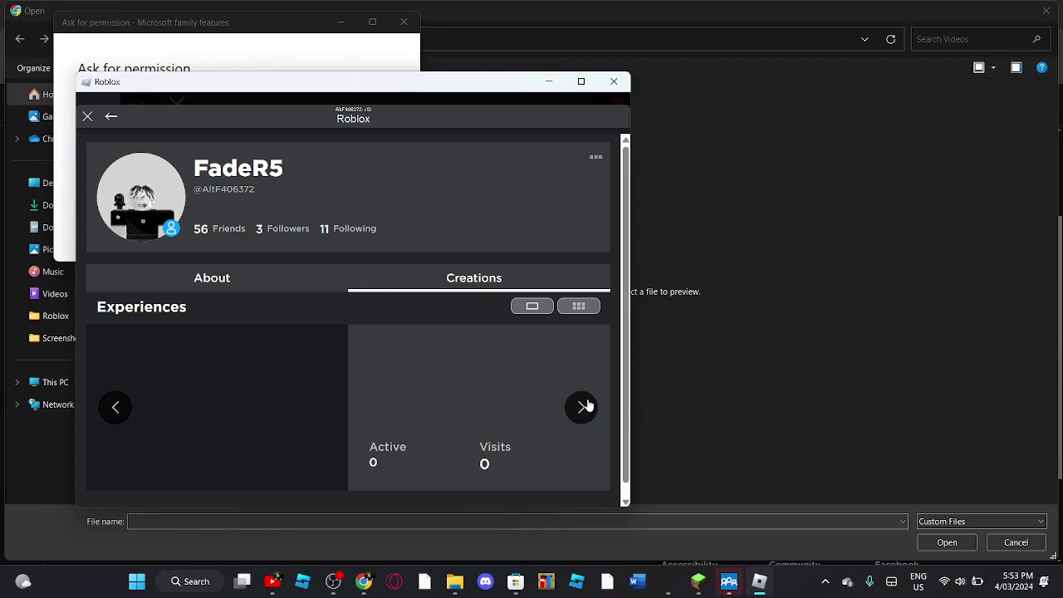
pyautogui.click(582, 407)
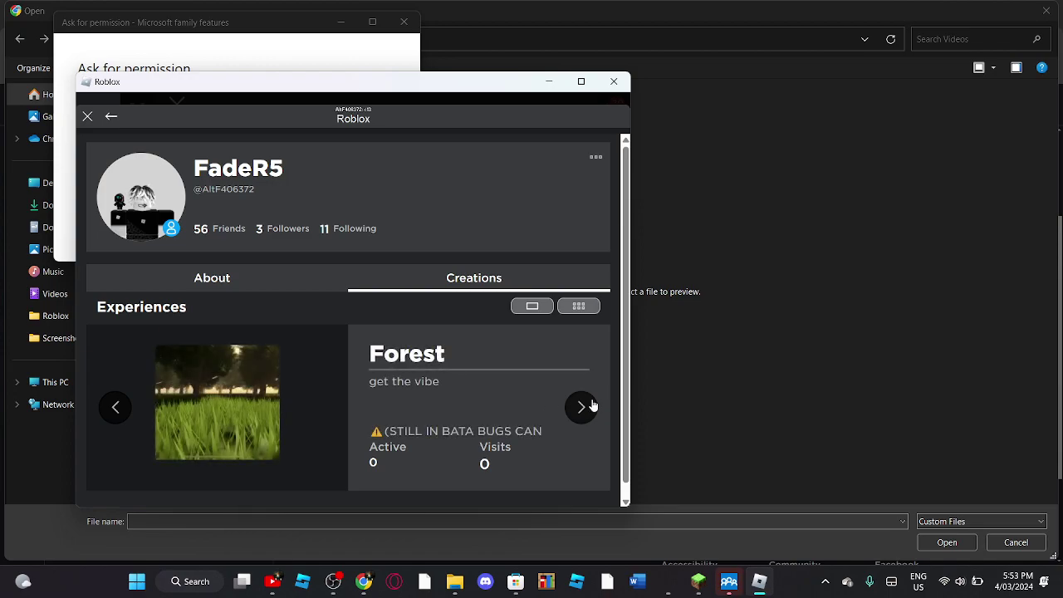
pyautogui.click(583, 407)
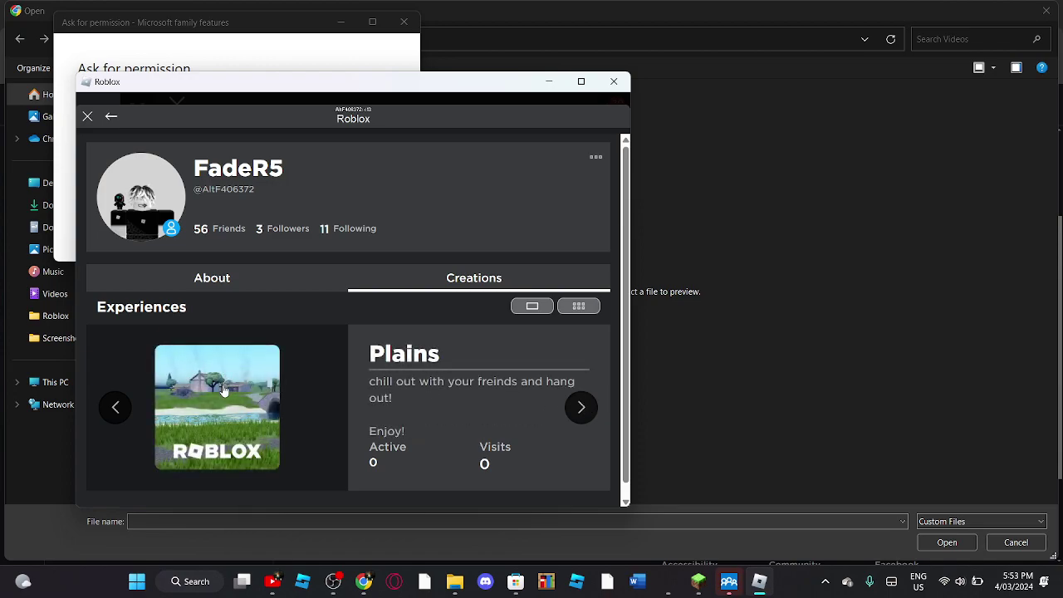
# - Open the Plains experience page, maximize the Roblox window and start playing the game
pyautogui.click(245, 396)
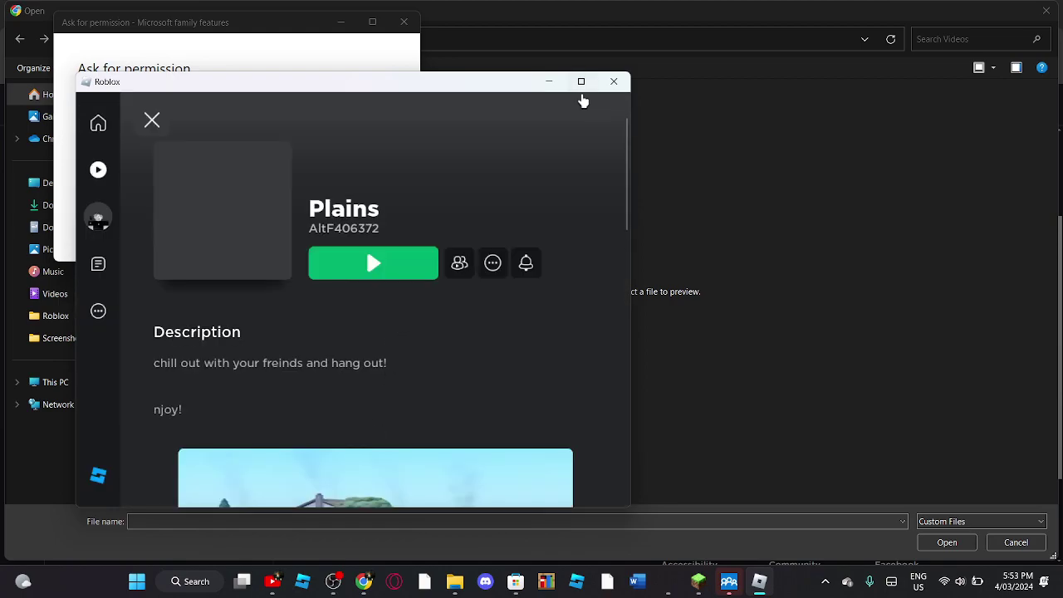
pyautogui.click(582, 83)
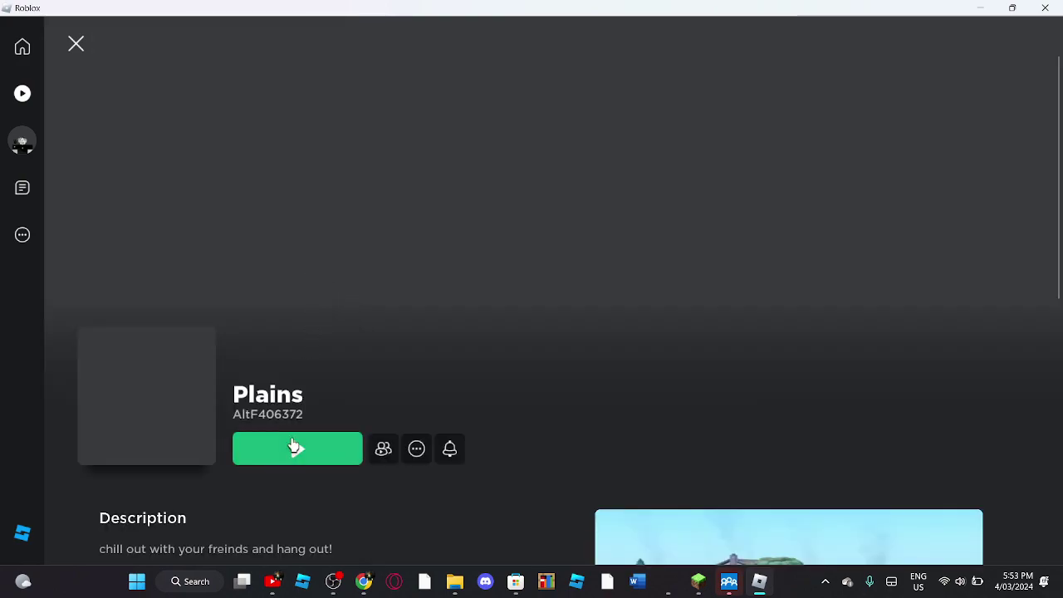
pyautogui.click(295, 448)
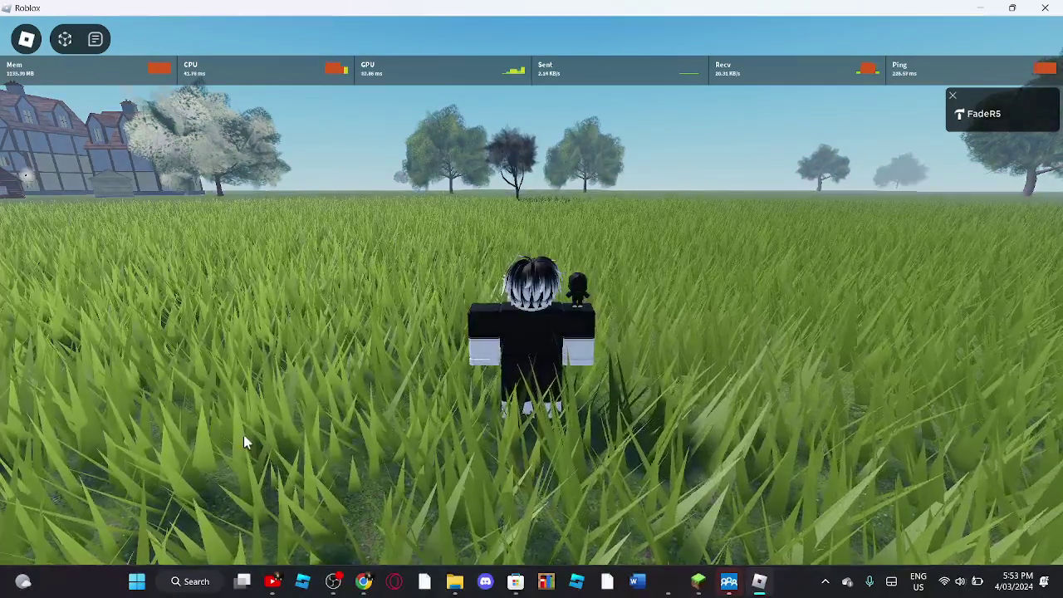
# - Turn the camera around in Plains and switch Fullscreen on in the in-game settings
pyautogui.moveTo(524, 331); pyautogui.dragTo(550, 308, button='right')
pyautogui.press('Escape')
pyautogui.click(423, 83)
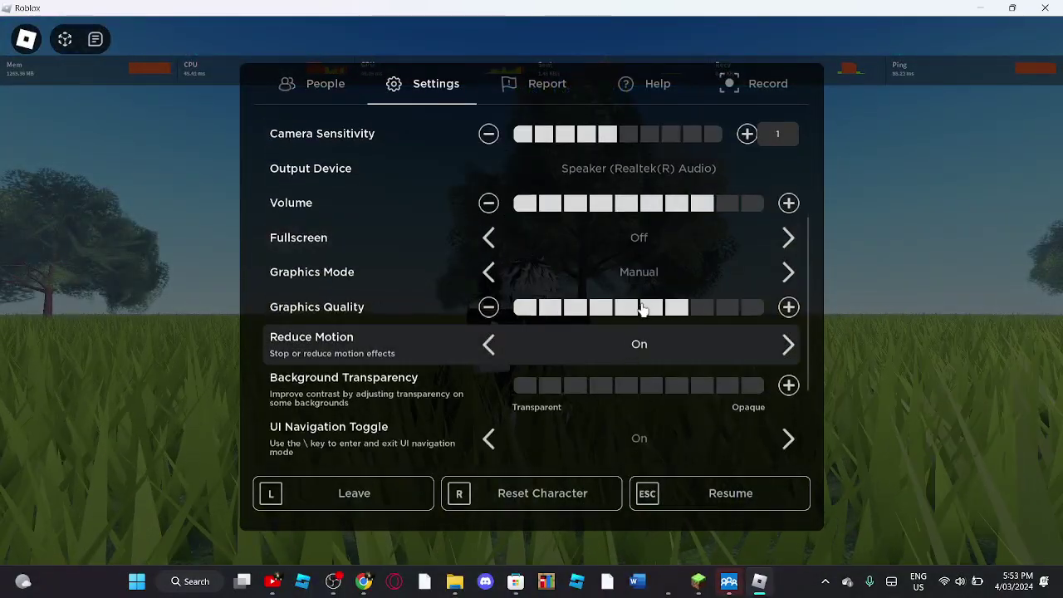
pyautogui.click(663, 240)
pyautogui.scroll(-2, 652, 333)
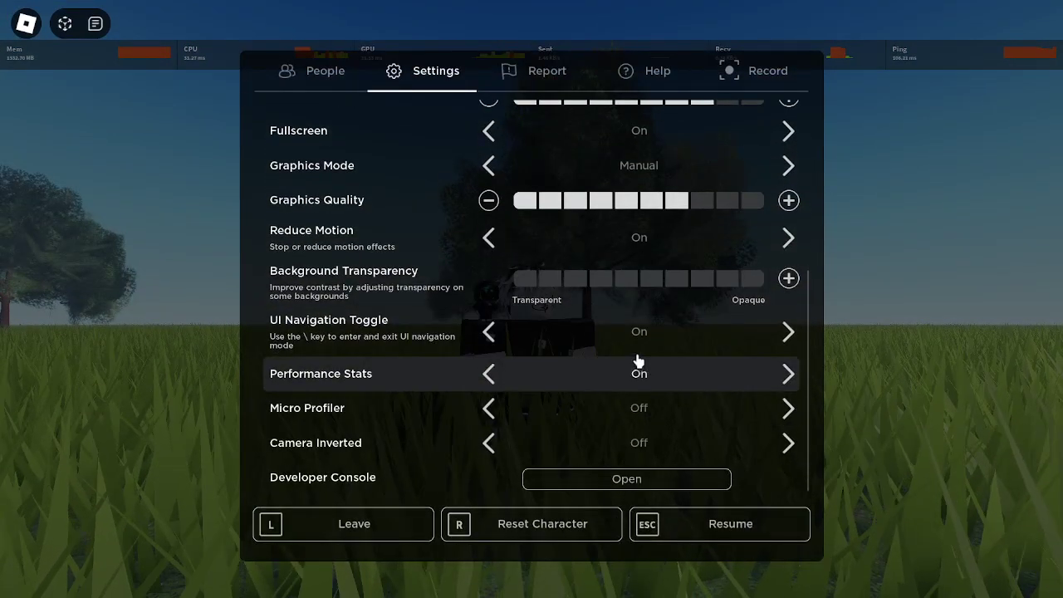
# - Raise Graphics Quality to the maximum, switch Performance Stats off and return to the game
pyautogui.click(639, 331)
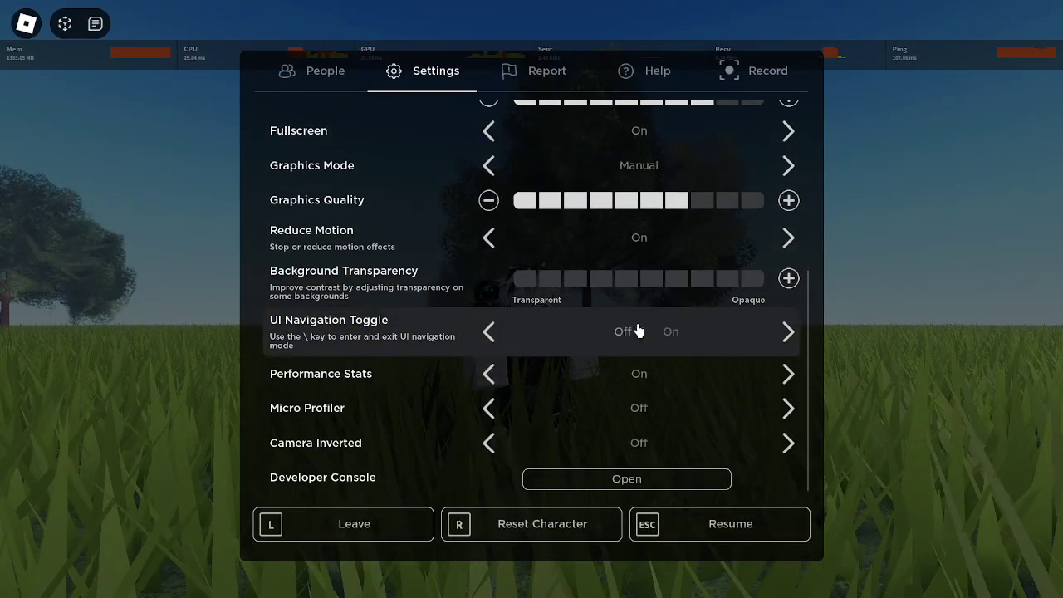
pyautogui.click(639, 332)
pyautogui.moveTo(682, 207); pyautogui.dragTo(812, 209)
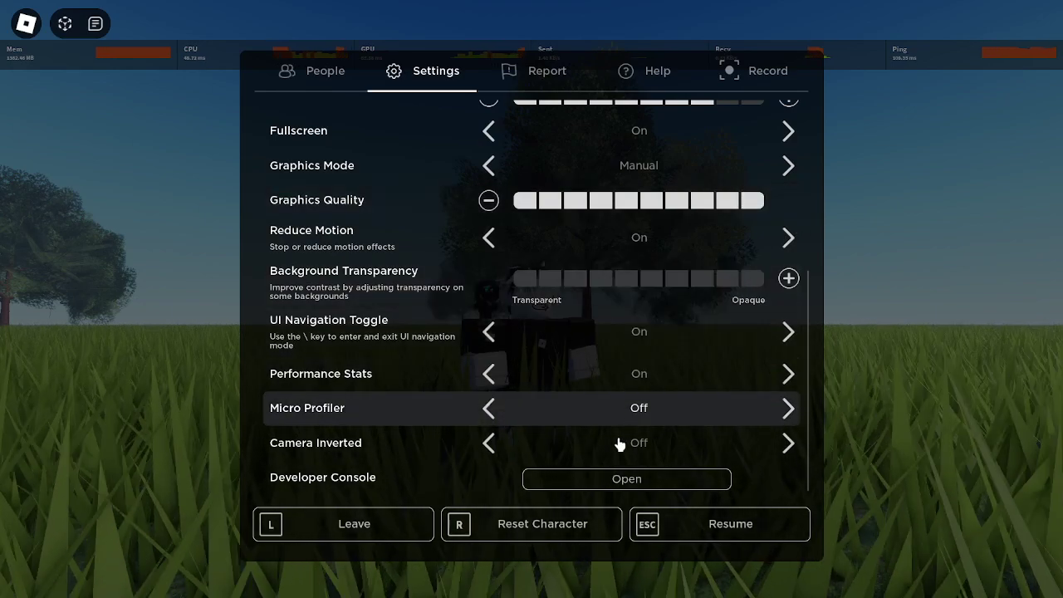
pyautogui.click(607, 333)
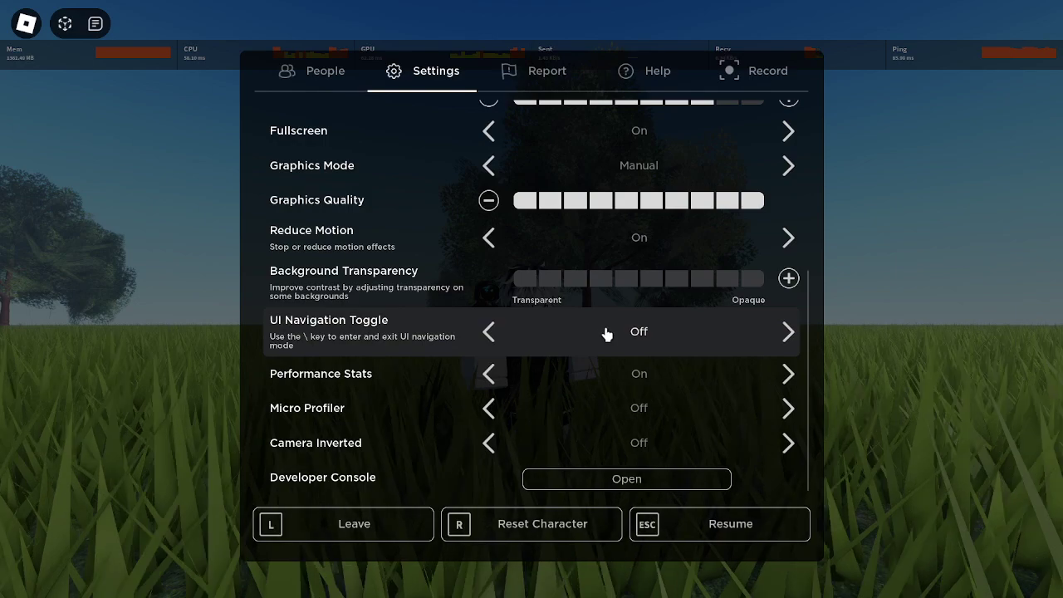
pyautogui.click(636, 380)
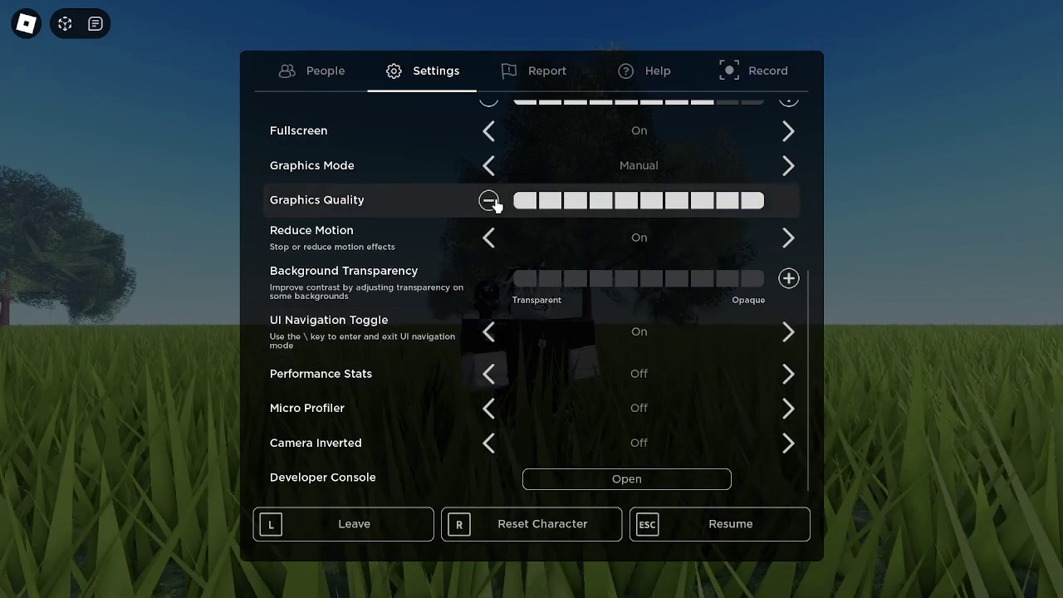
pyautogui.click(488, 201)
pyautogui.click(747, 204)
pyautogui.press('Escape')
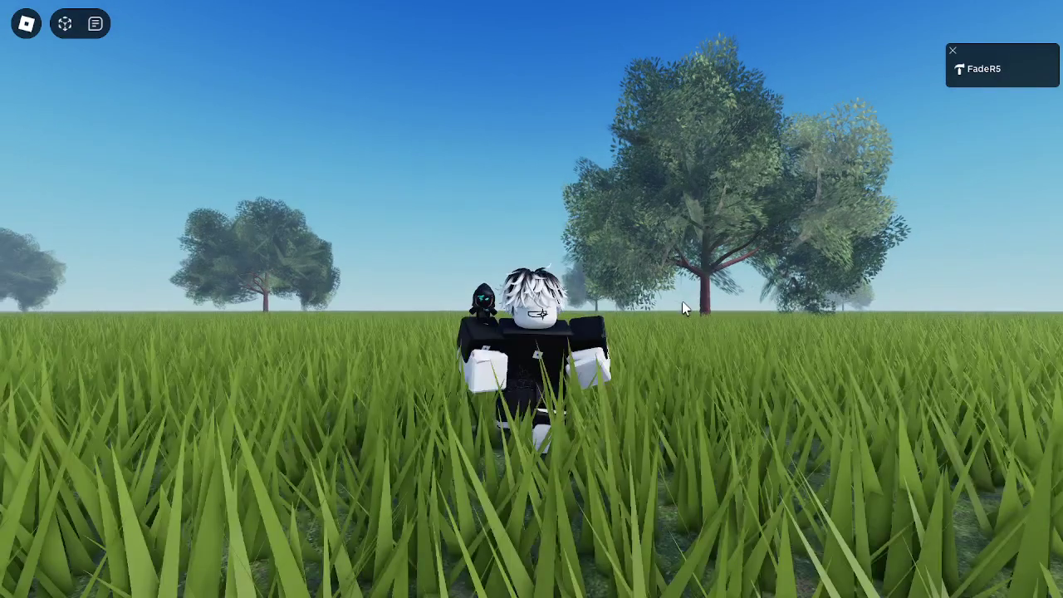
# - Frame the distant settlement in first-person view and snip a roughly square area around the nearby tree
pyautogui.press('s')
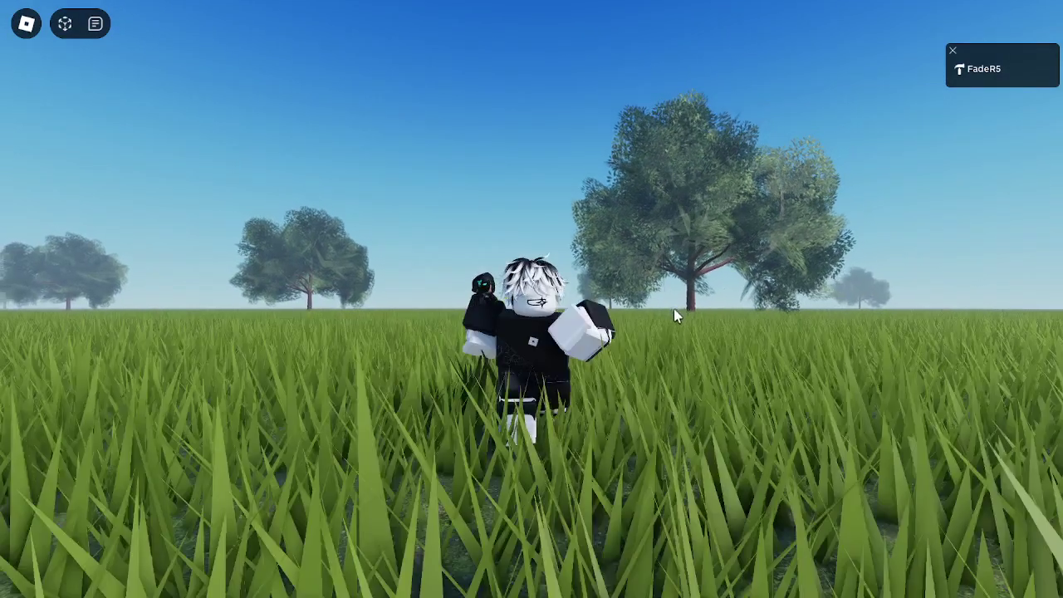
pyautogui.moveTo(674, 309); pyautogui.dragTo(675, 309, button='right')
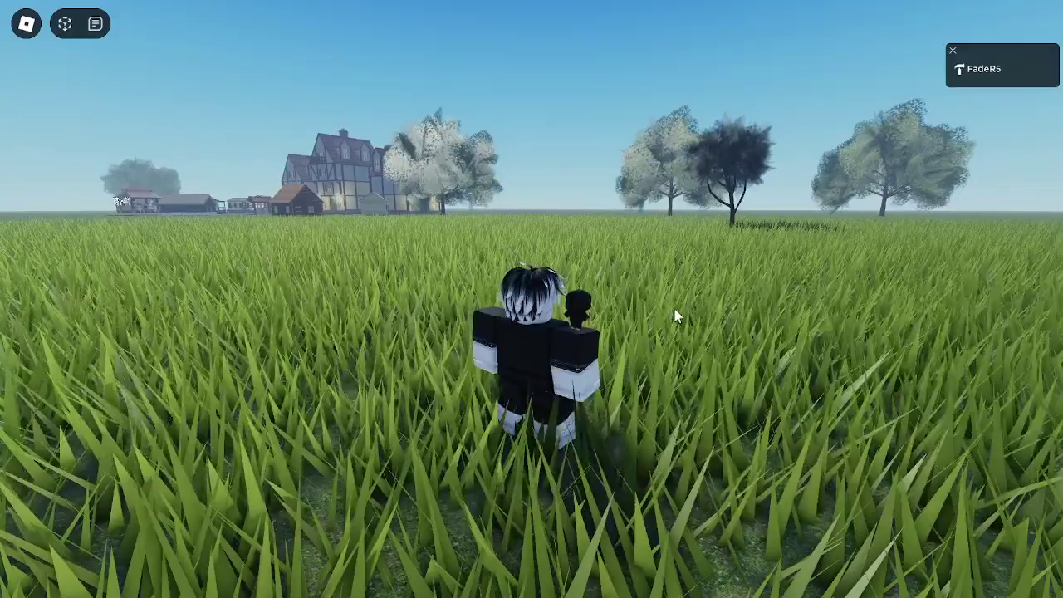
pyautogui.scroll(3, 674, 310)
pyautogui.scroll(3, 675, 316)
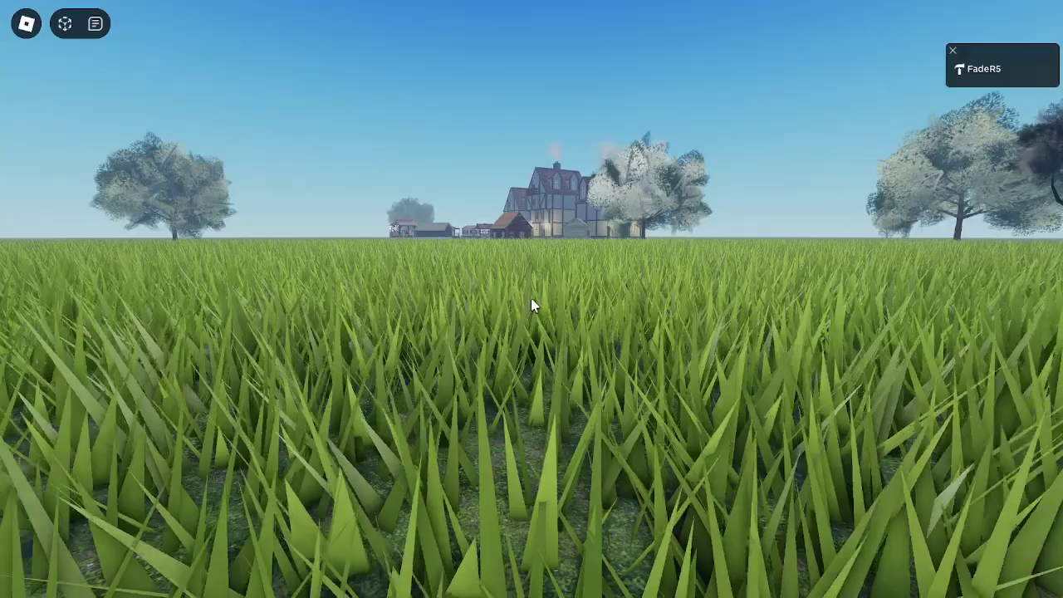
pyautogui.press('Print')
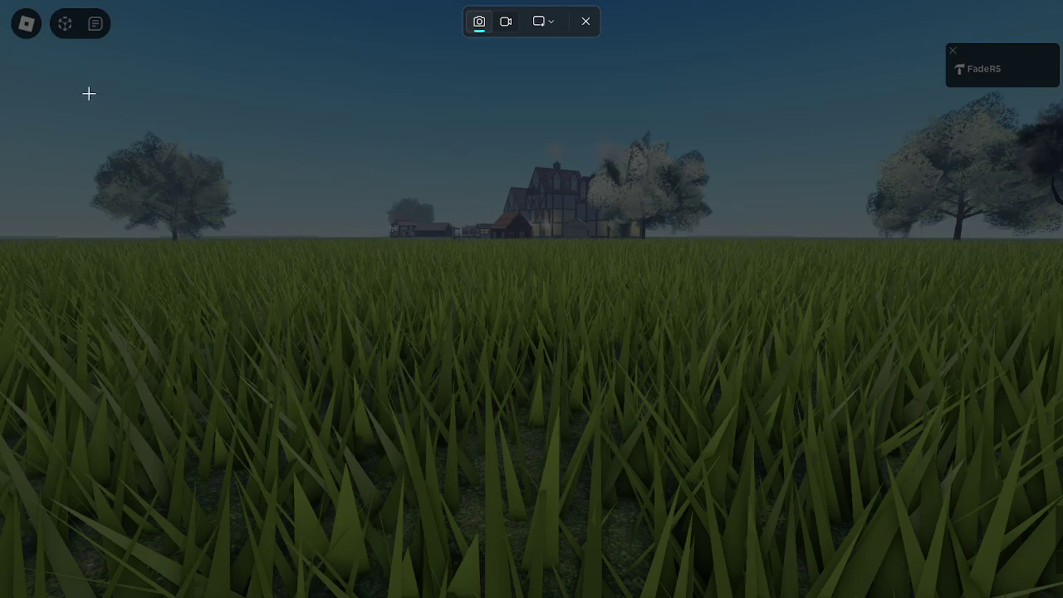
pyautogui.moveTo(70, 84); pyautogui.dragTo(316, 332)
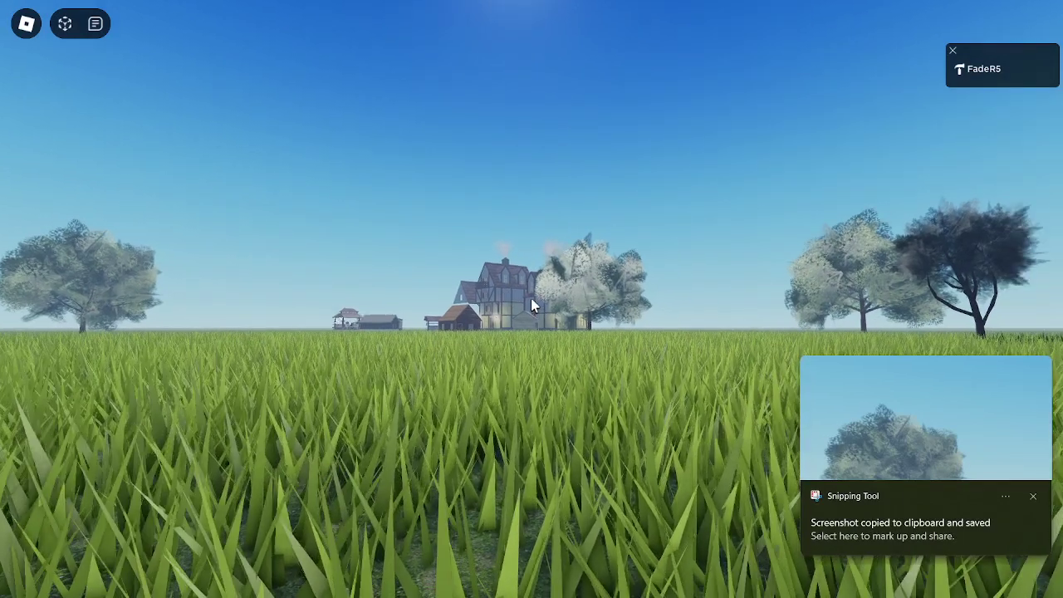
# - Reframe the first-person view on the distant settlement and snip a roughly square area around the large house and its neighbouring tree
pyautogui.moveTo(531, 304); pyautogui.dragTo(531, 304, button='right')
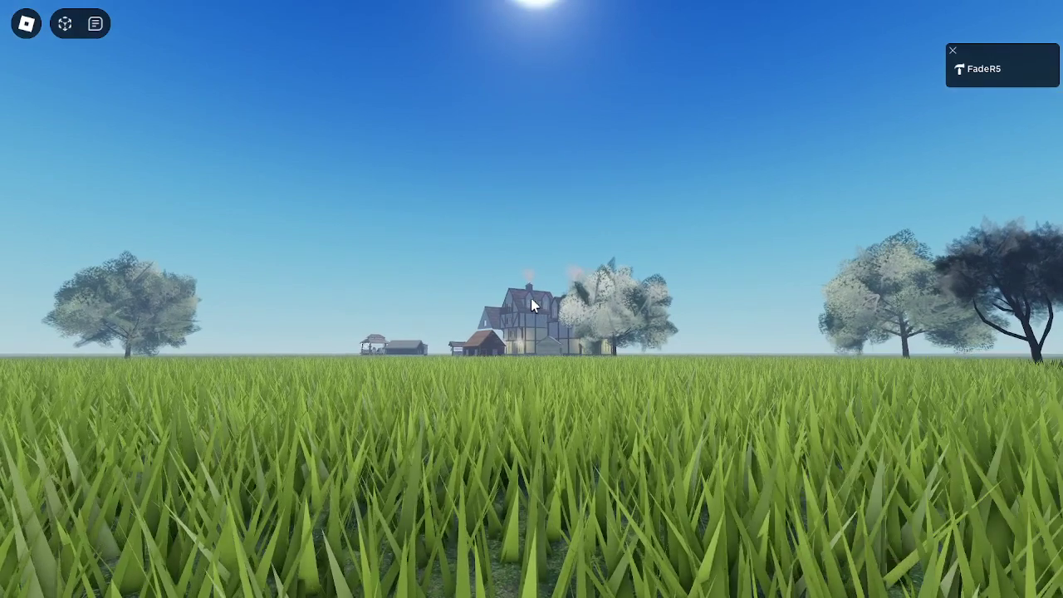
pyautogui.press('Print')
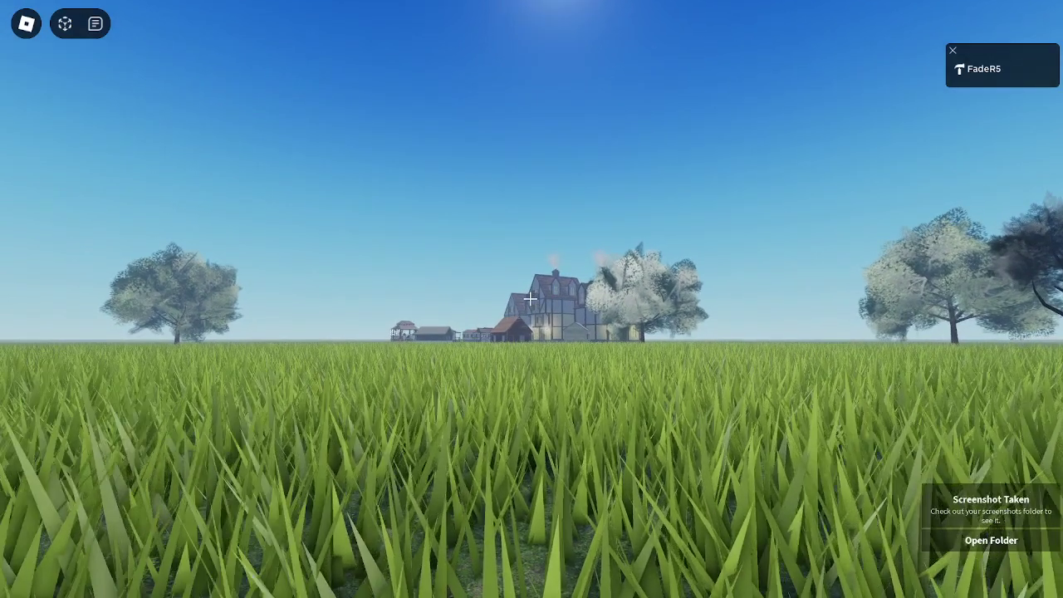
pyautogui.moveTo(533, 305); pyautogui.dragTo(532, 305, button='right')
pyautogui.press('Print')
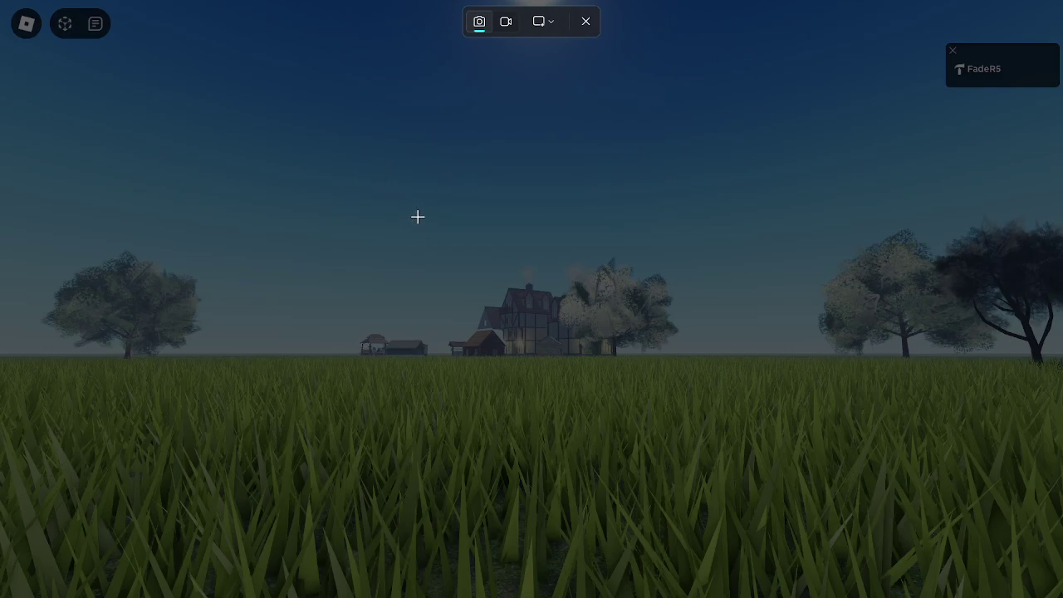
pyautogui.moveTo(400, 186); pyautogui.dragTo(698, 454)
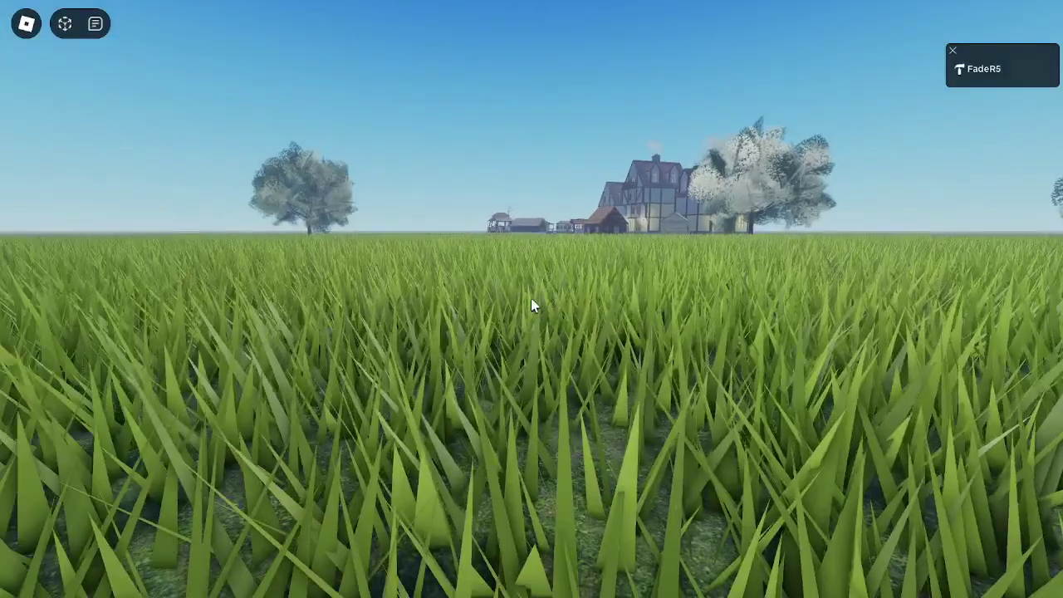
# - Leave the Plains game, close the Roblox window and dismiss the Spotify Music permission request
pyautogui.press('Escape')
pyautogui.press('l')
pyautogui.press('Return')
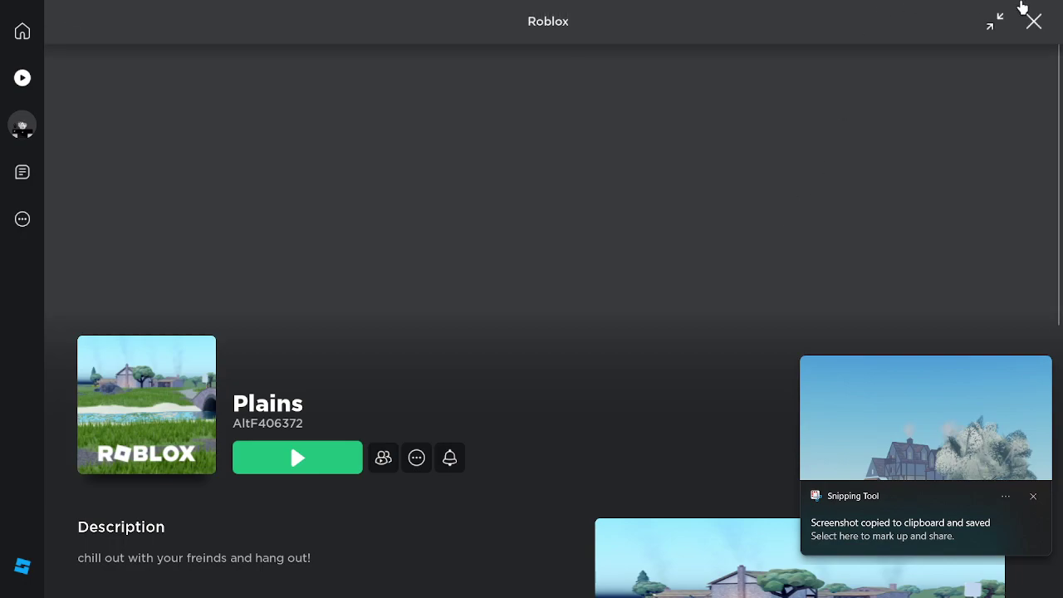
pyautogui.click(1033, 20)
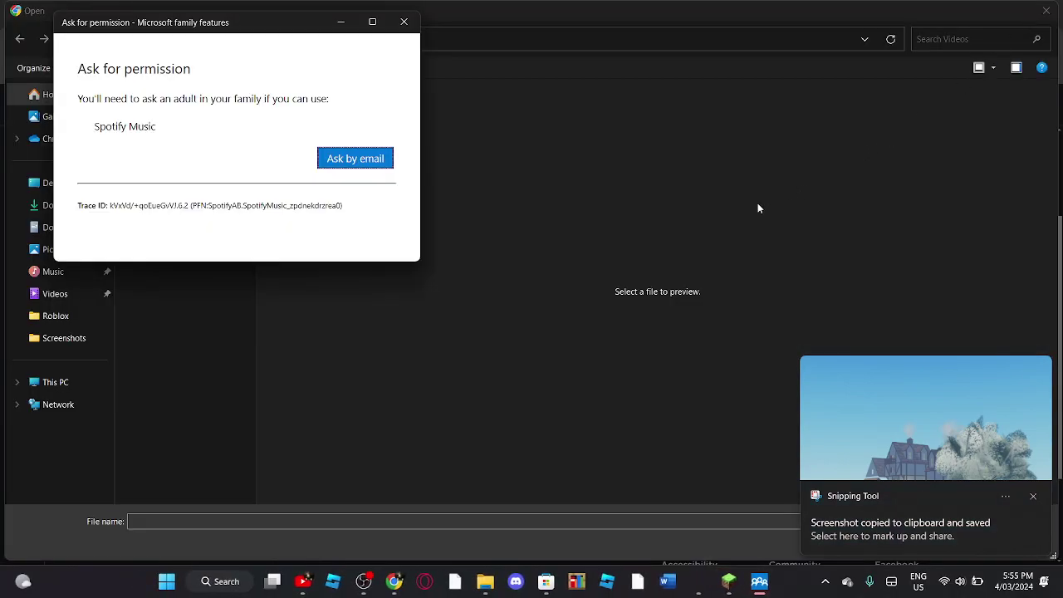
pyautogui.click(404, 22)
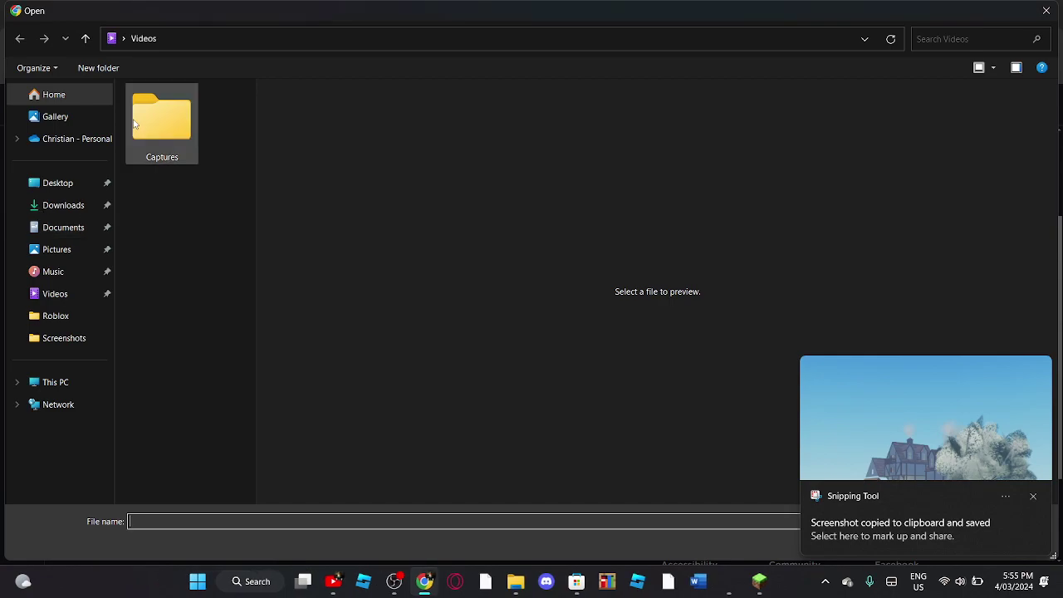
pyautogui.click(74, 118)
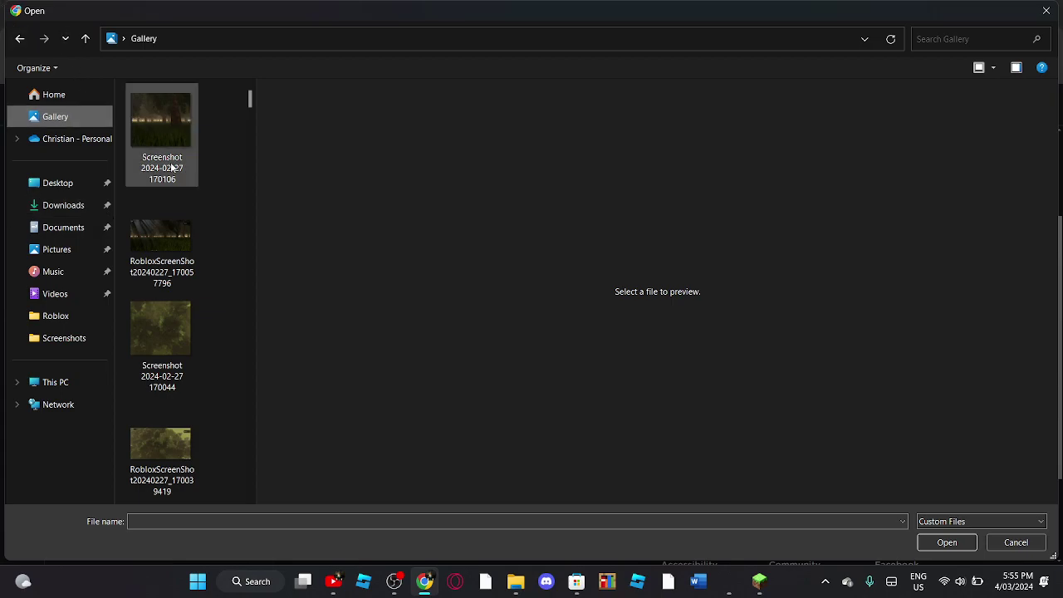
pyautogui.scroll(-10, 160, 229)
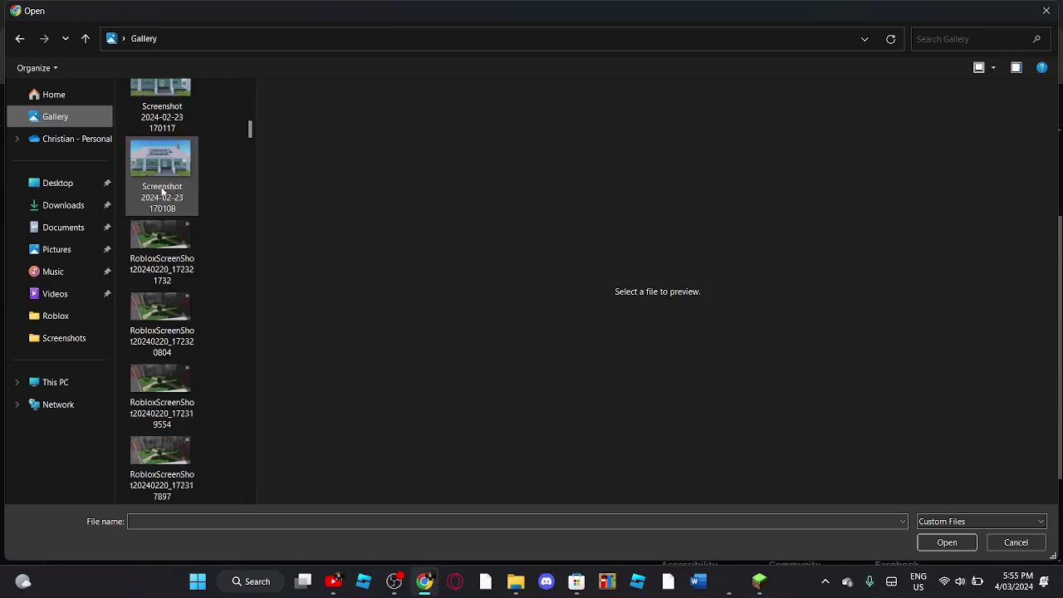
pyautogui.scroll(-15, 158, 282)
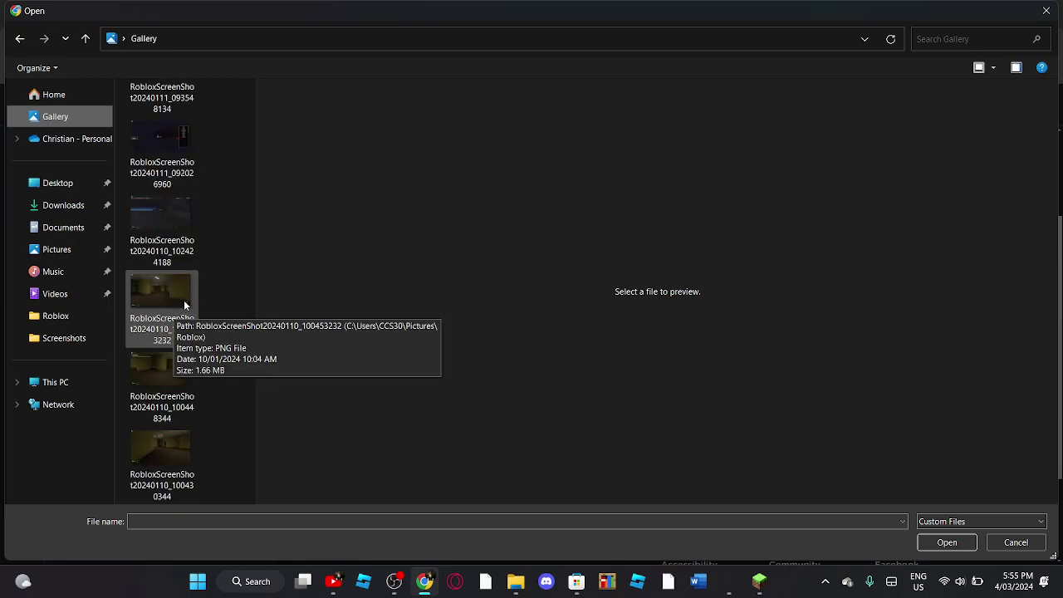
pyautogui.scroll(20, 187, 304)
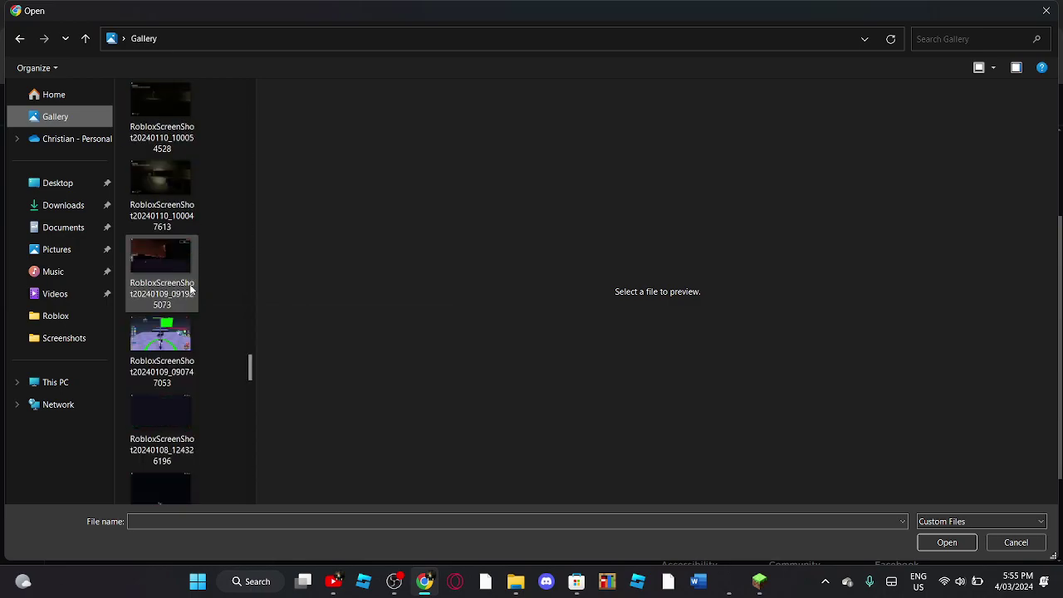
pyautogui.scroll(10, 155, 363)
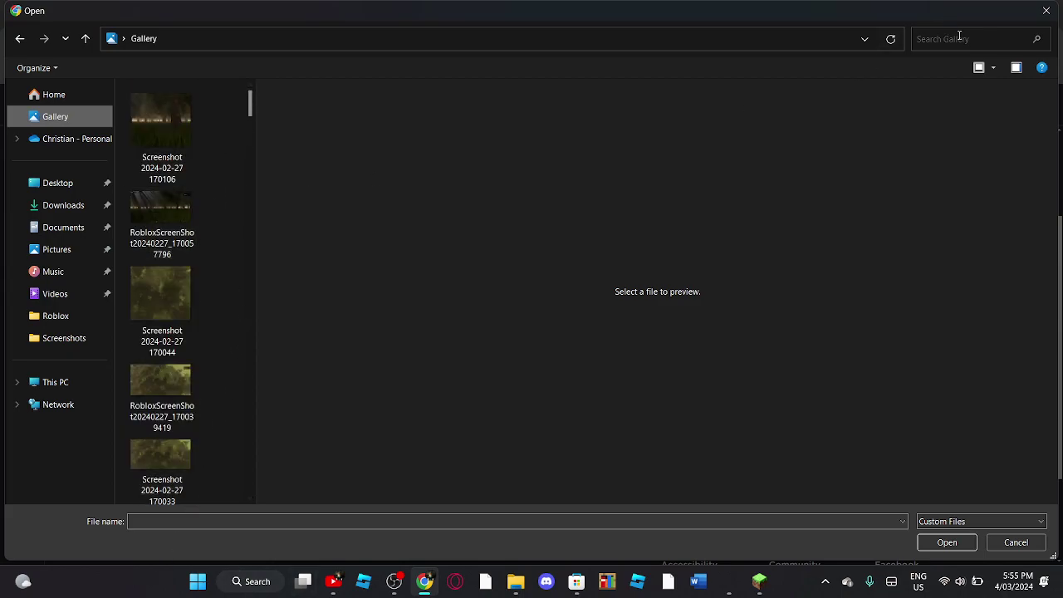
pyautogui.click(1046, 11)
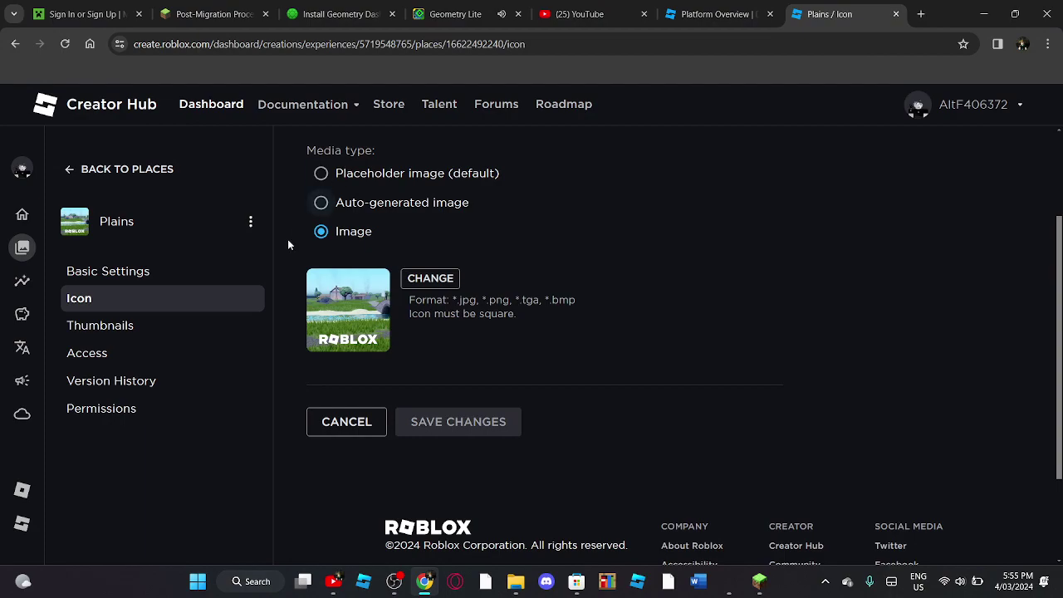
pyautogui.click(446, 281)
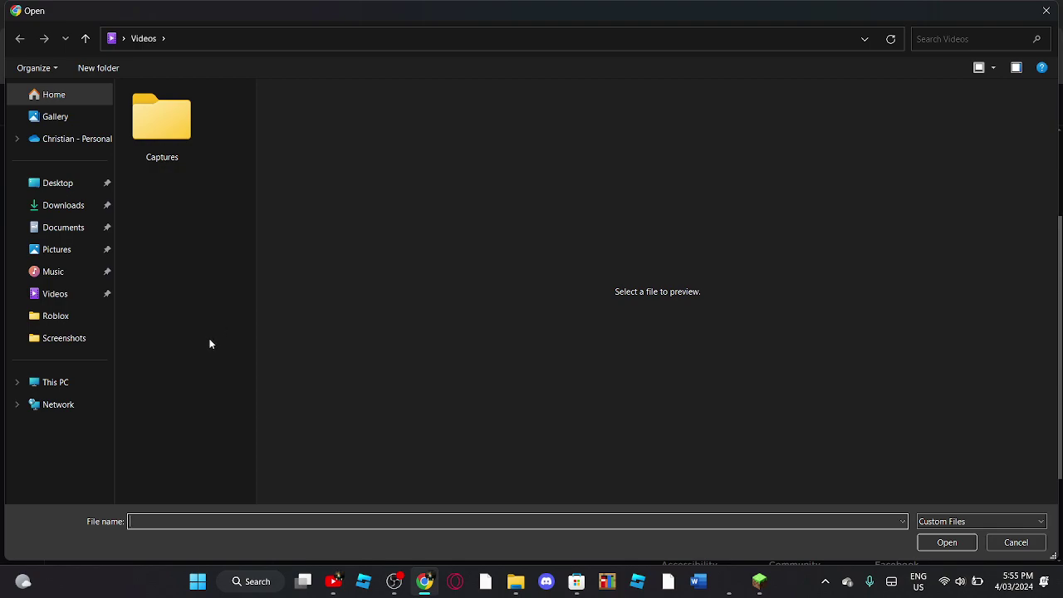
pyautogui.click(106, 141)
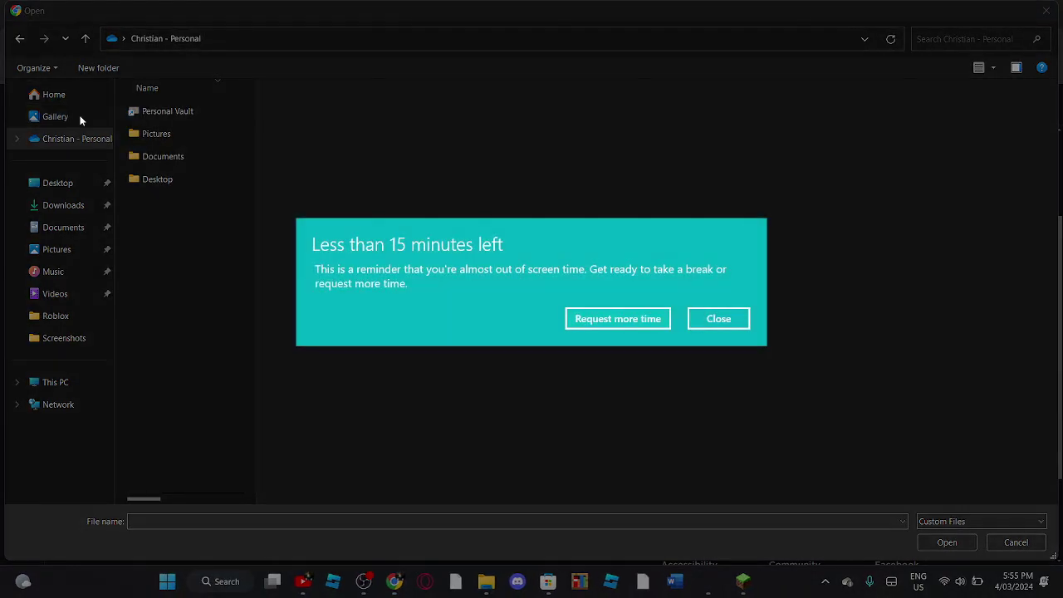
pyautogui.click(711, 324)
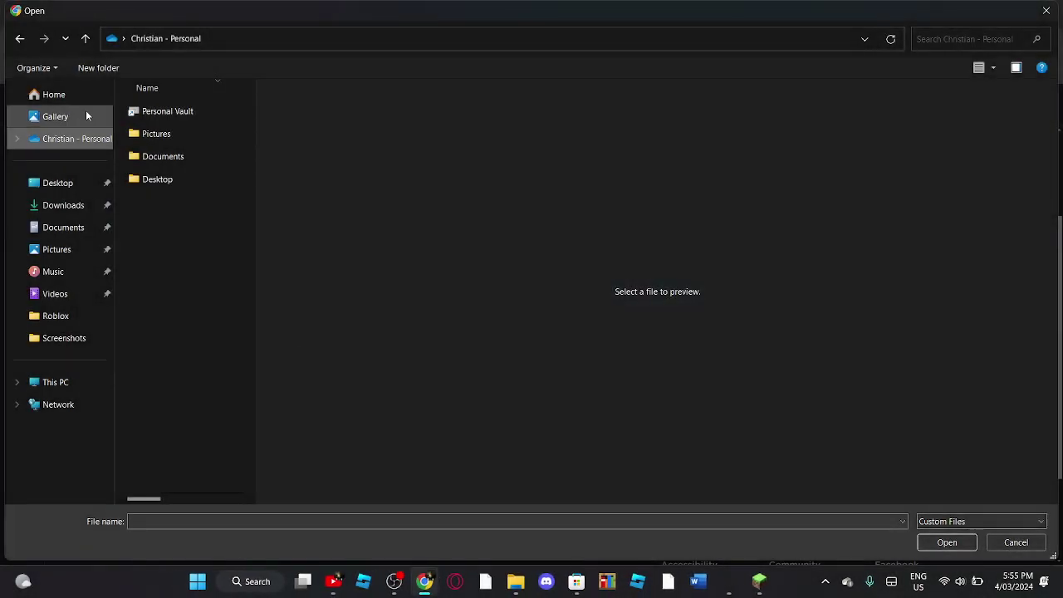
pyautogui.click(86, 112)
pyautogui.click(169, 129)
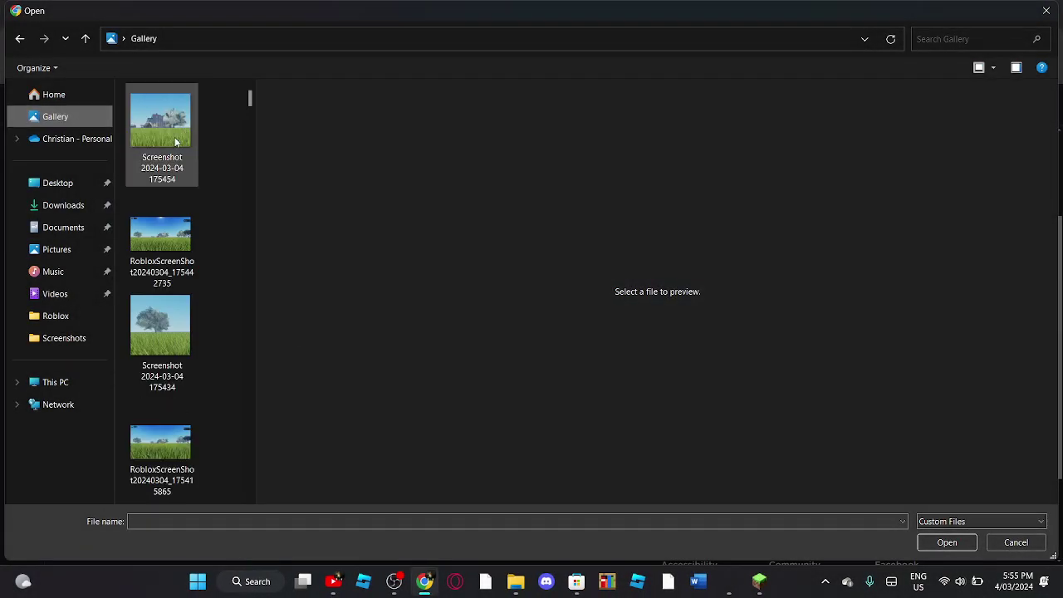
pyautogui.click(955, 542)
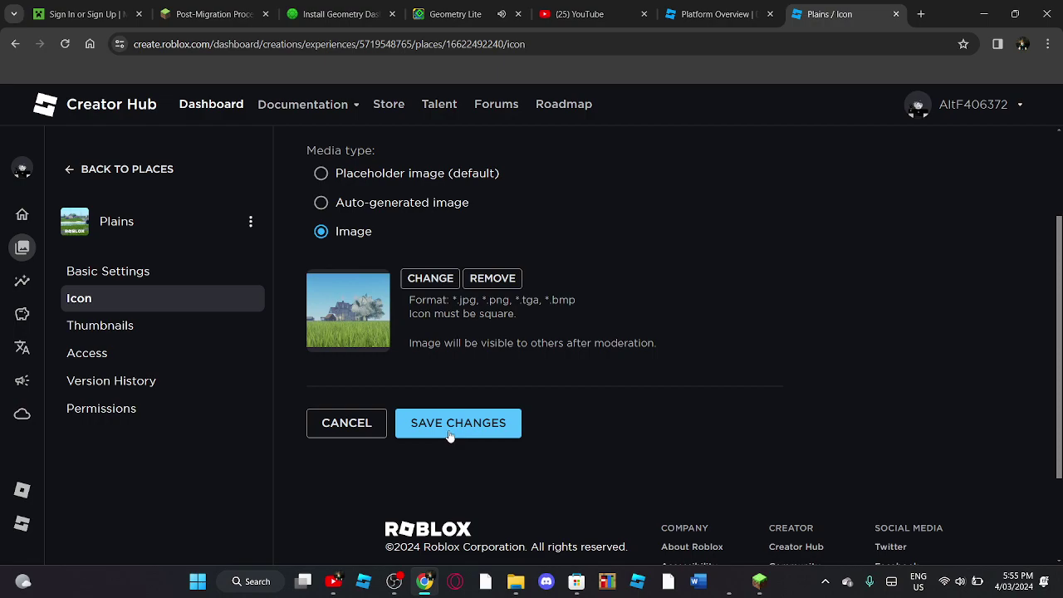
pyautogui.click(453, 429)
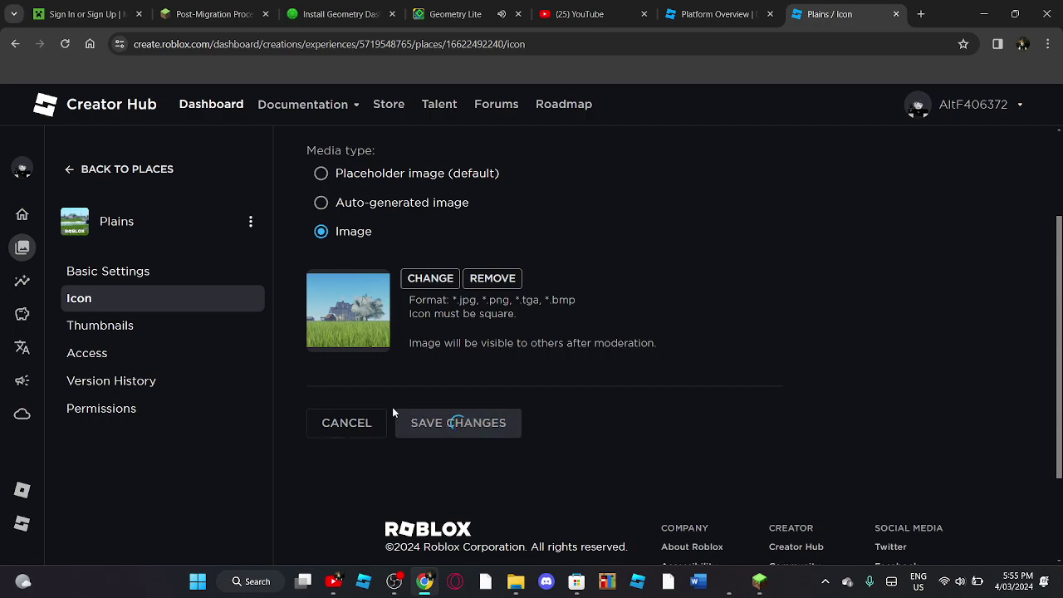
# - Upload RobloxScreenShot20240304_175442735 from the Gallery as a Plains thumbnail and submit it for moderation
pyautogui.click(181, 327)
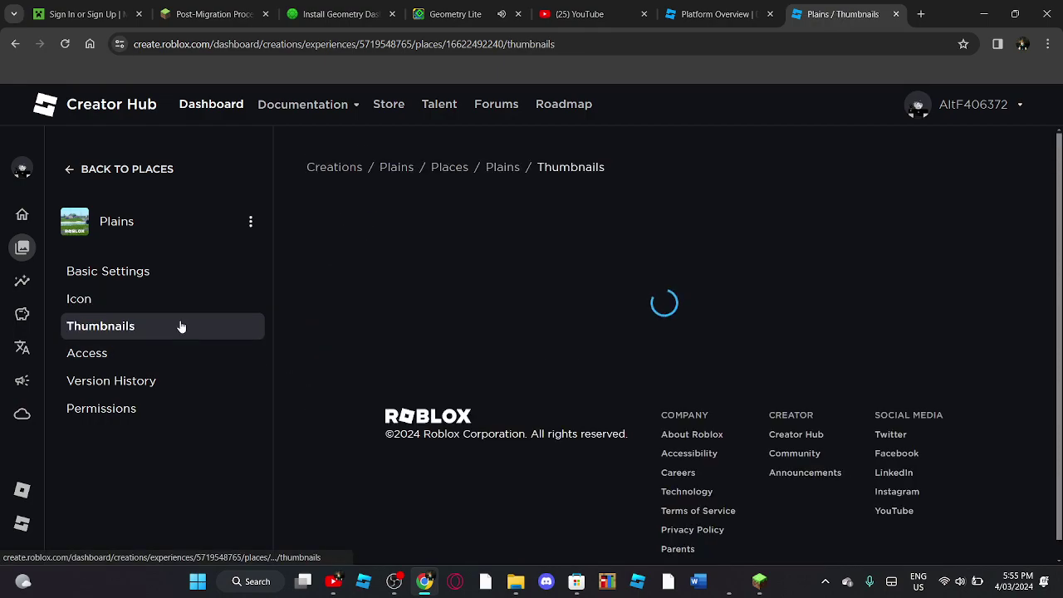
pyautogui.click(182, 313)
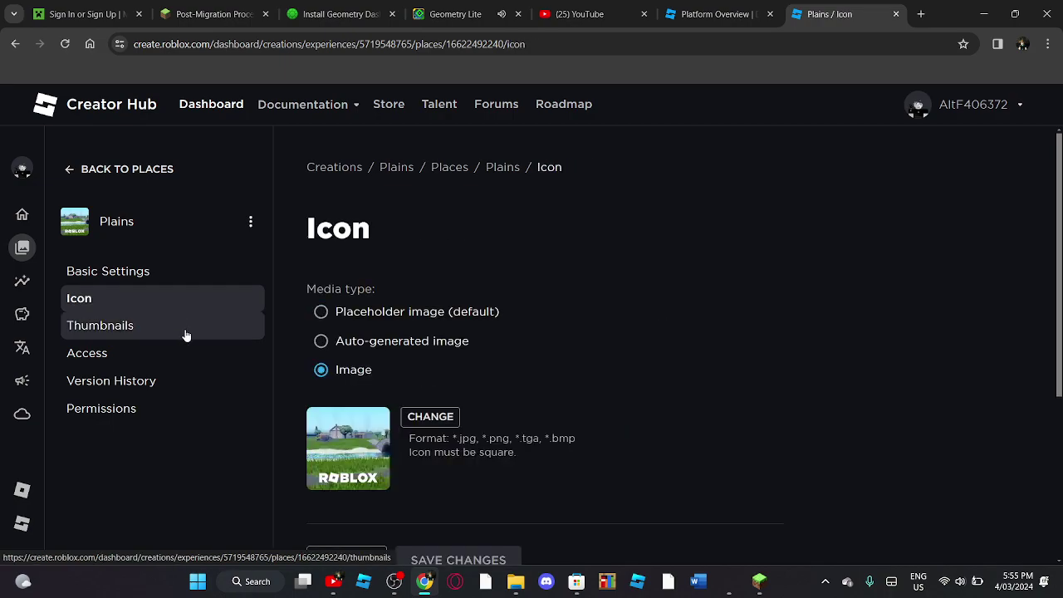
pyautogui.click(187, 335)
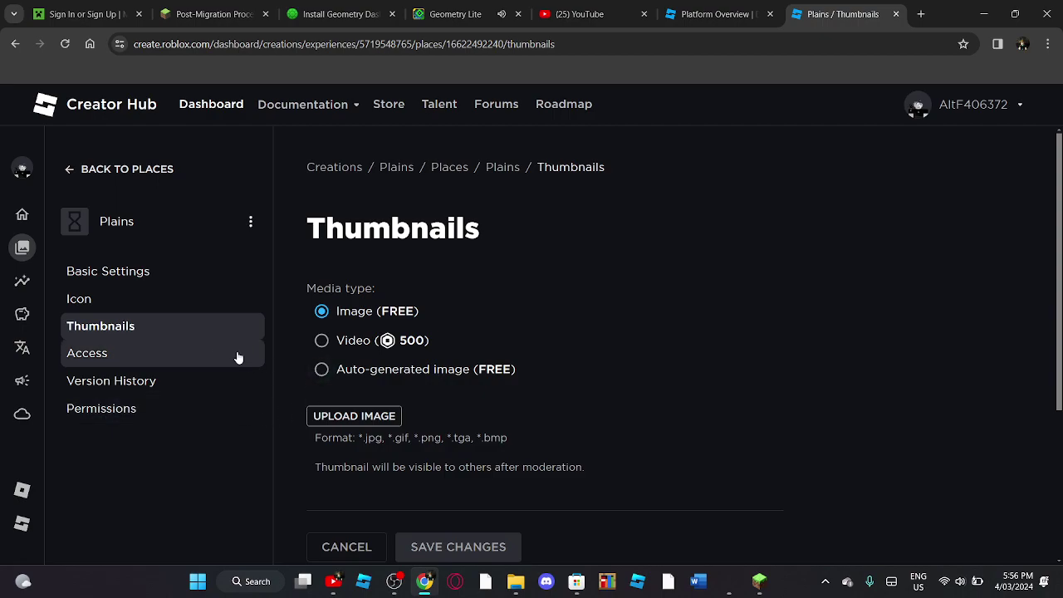
pyautogui.click(372, 418)
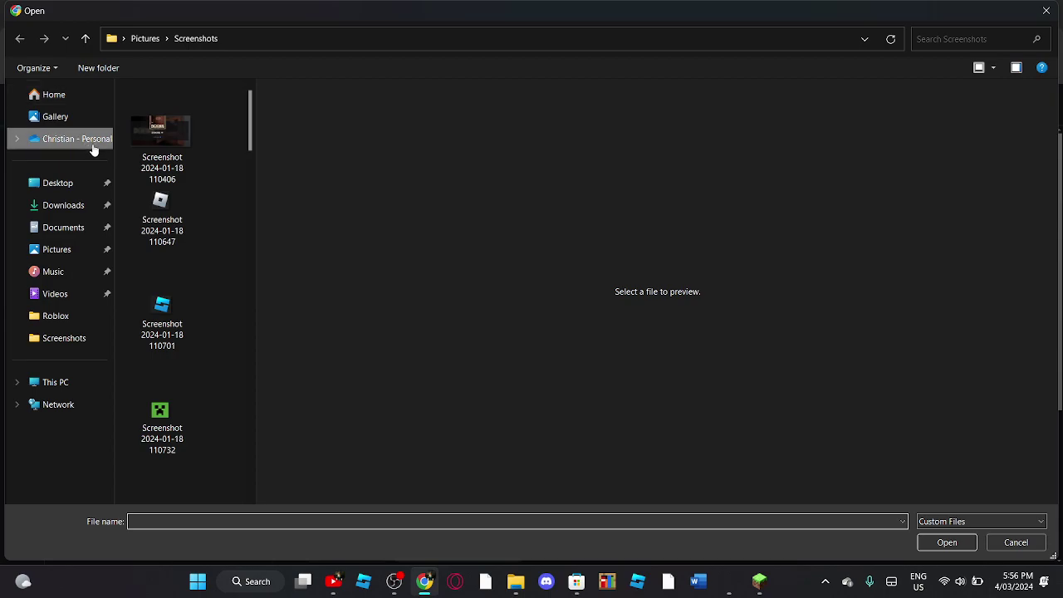
pyautogui.click(88, 143)
pyautogui.click(55, 117)
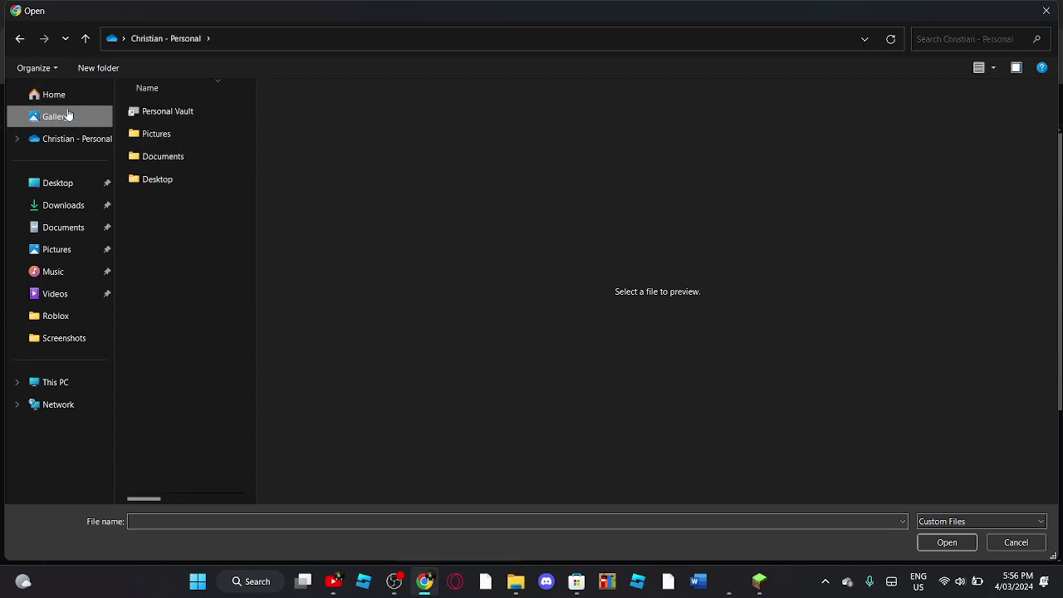
pyautogui.click(153, 245)
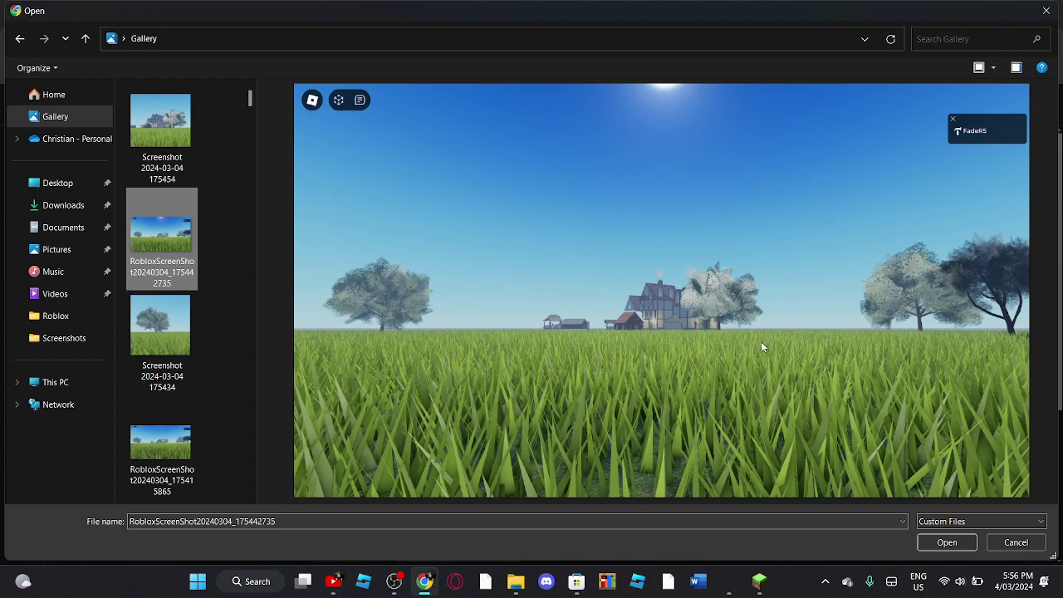
pyautogui.click(929, 540)
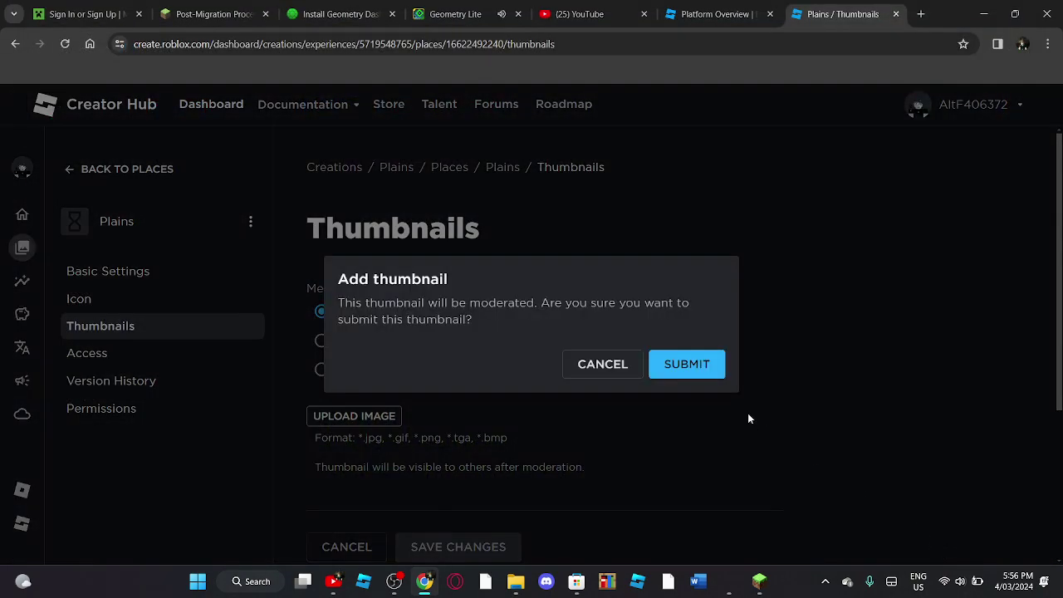
pyautogui.click(678, 364)
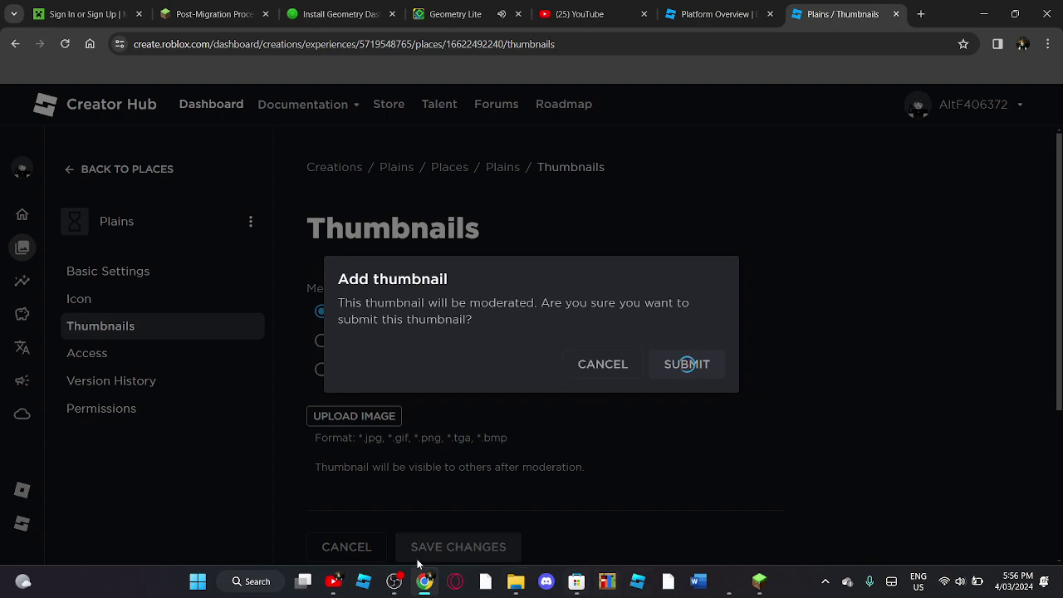
# - Switch to Minecraft, resume the game, equip the Lava Bucket and pour lava on the grassy ledge
pyautogui.moveTo(397, 587)
pyautogui.click(770, 581)
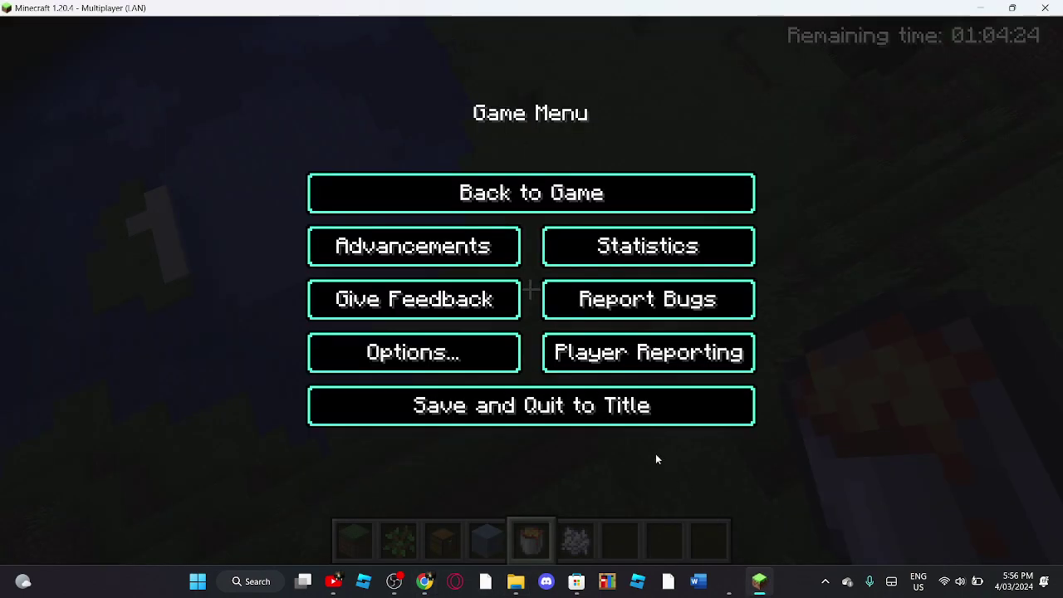
pyautogui.press('Escape')
pyautogui.press('3')
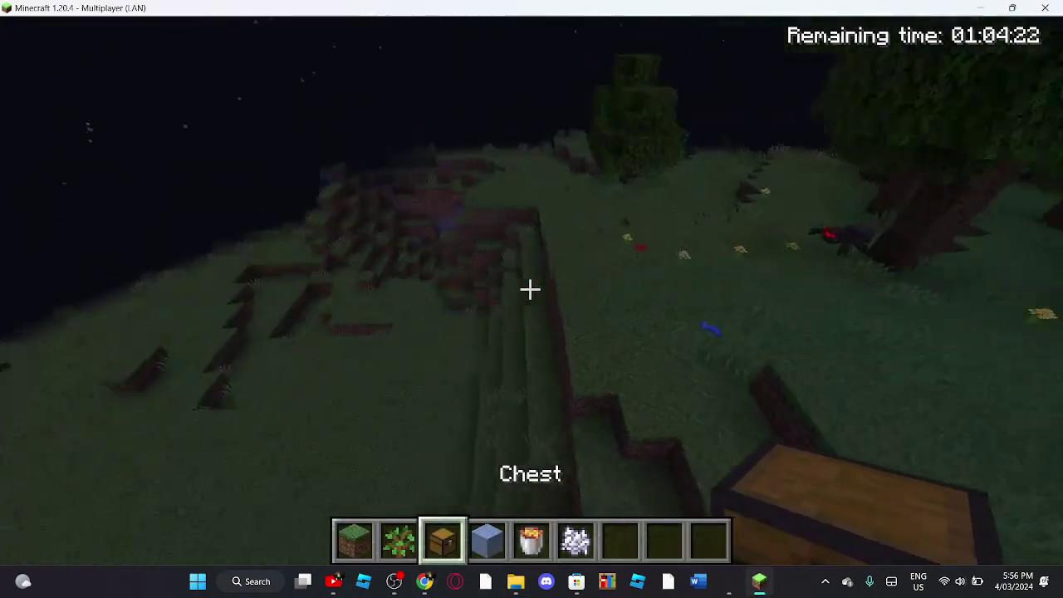
pyautogui.press('4')
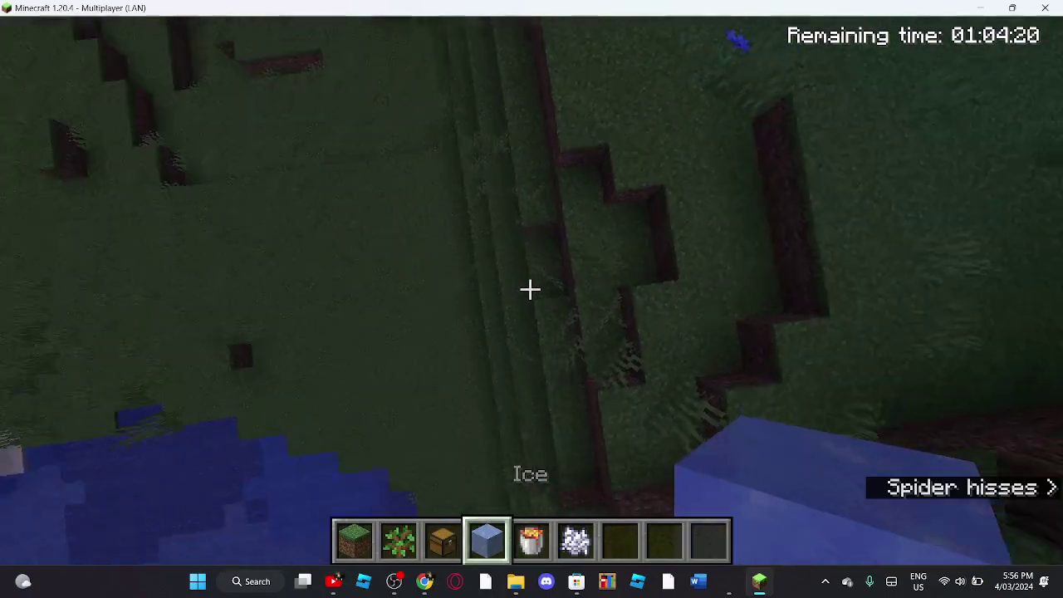
pyautogui.press('5')
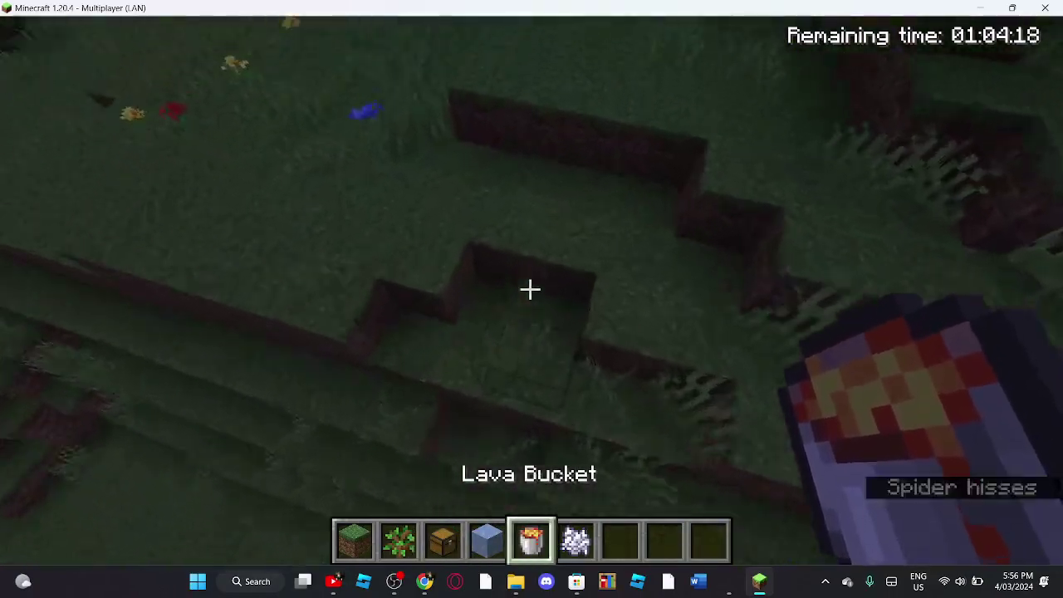
pyautogui.rightClick(530, 289)
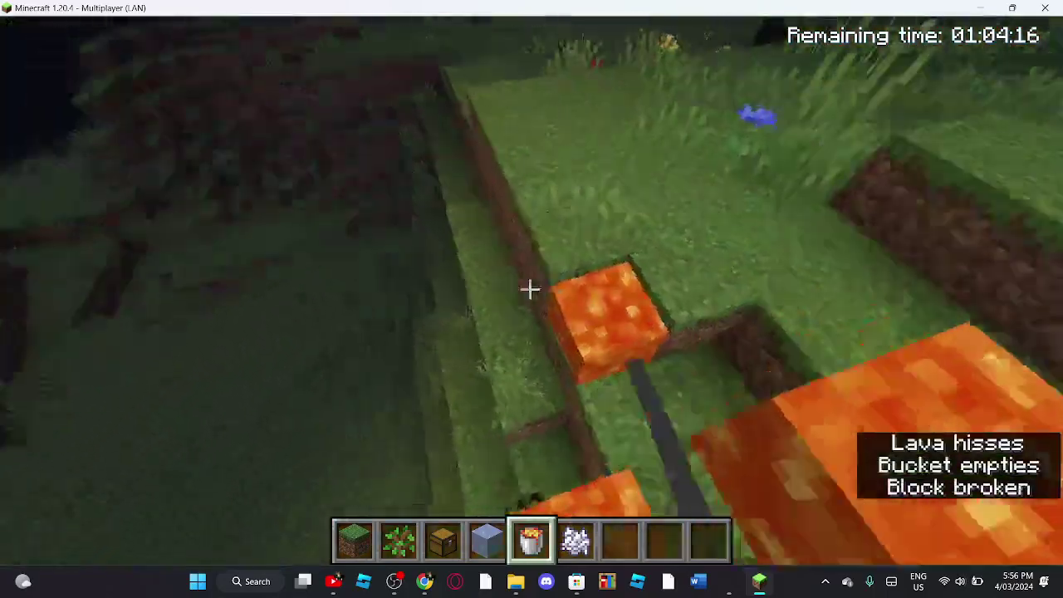
# - Move to the forest, pour lava over the treetops and pause the Minecraft game
pyautogui.press('w')
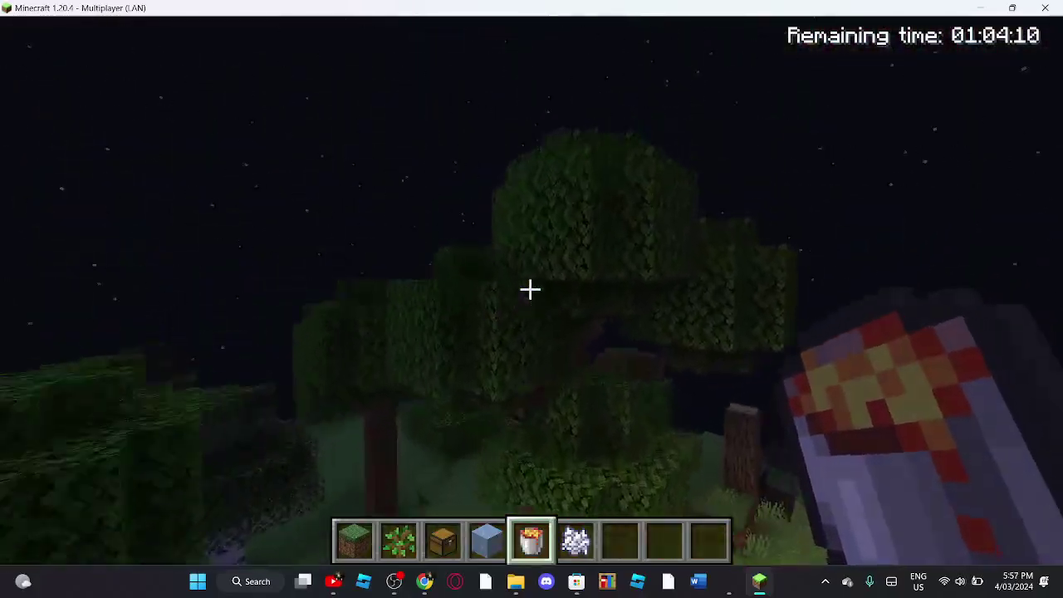
pyautogui.rightClick(530, 289)
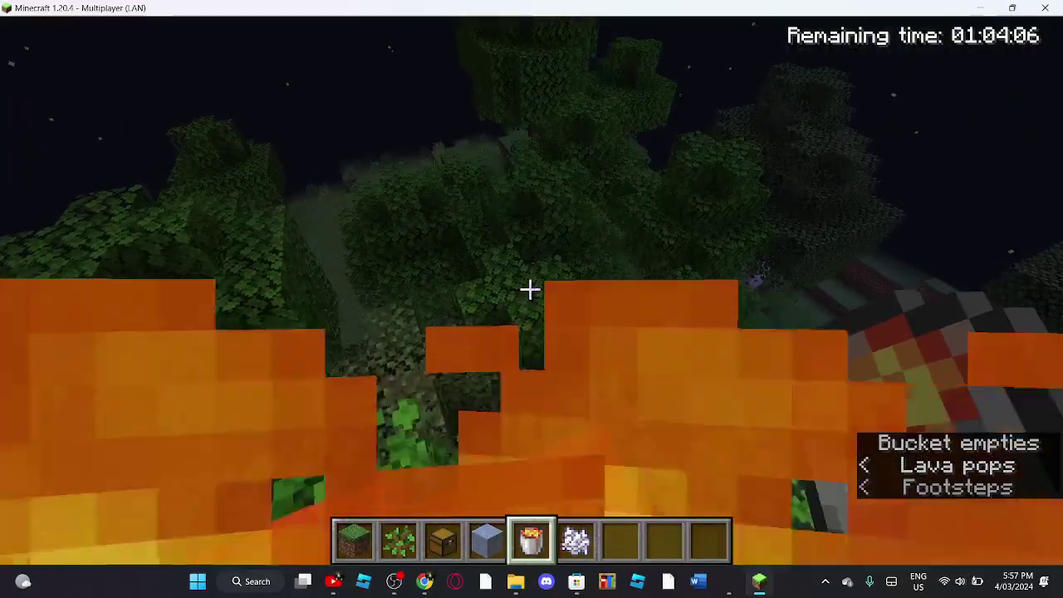
pyautogui.rightClick(530, 290)
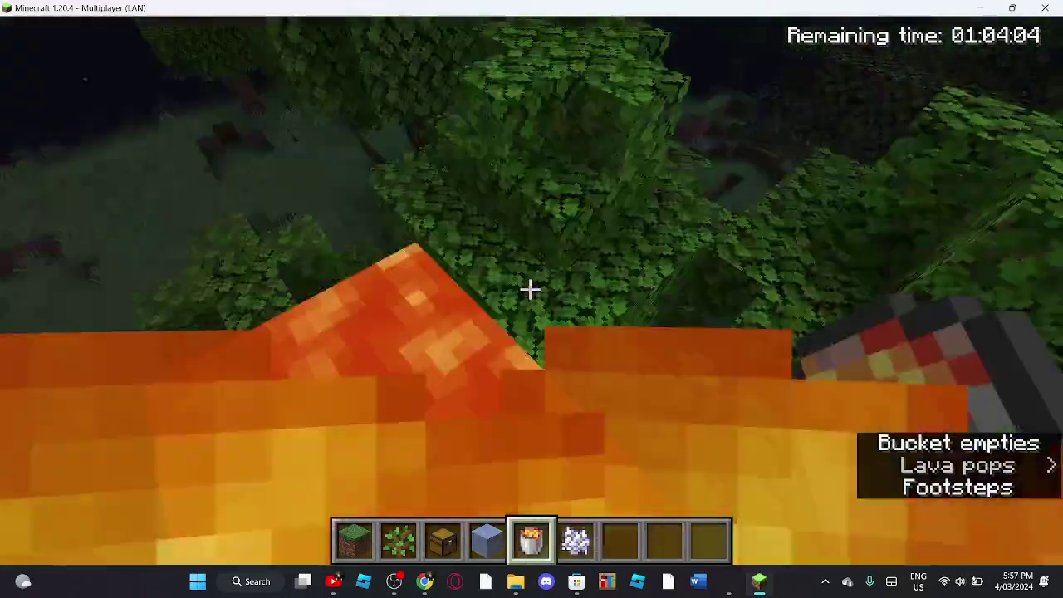
pyautogui.press('Escape')
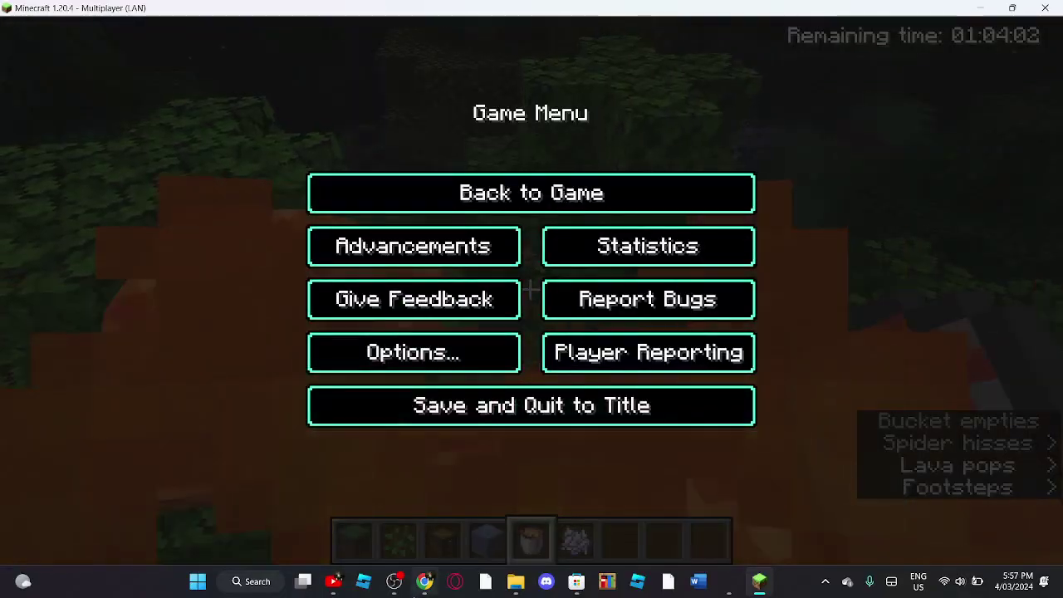
# - Switch back to the Creator Hub in Chrome and check the thumbnail uploaded for Plains
pyautogui.click(424, 582)
pyautogui.scroll(-3, 447, 554)
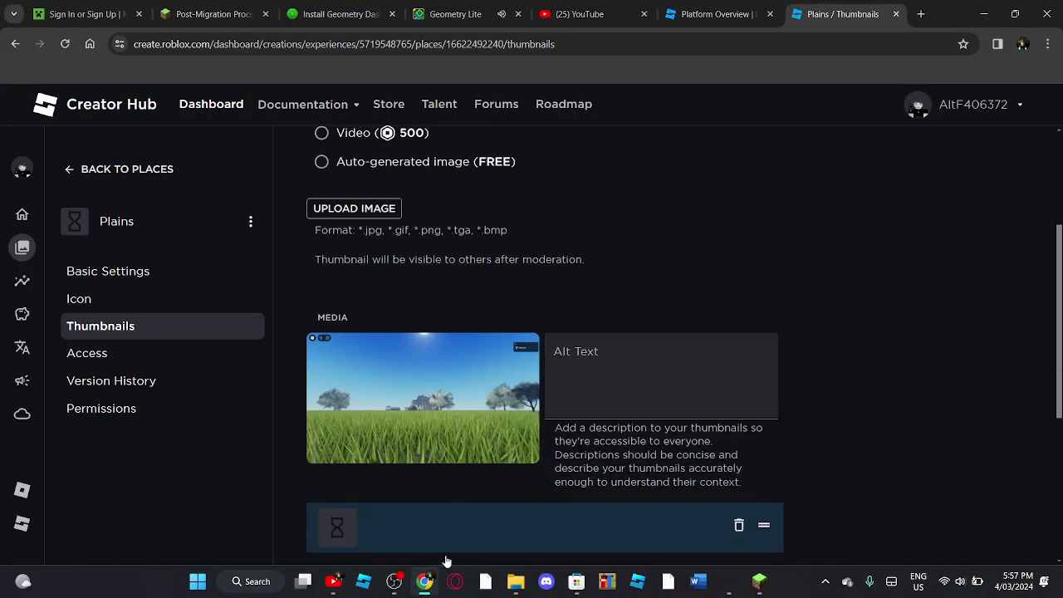
pyautogui.click(400, 584)
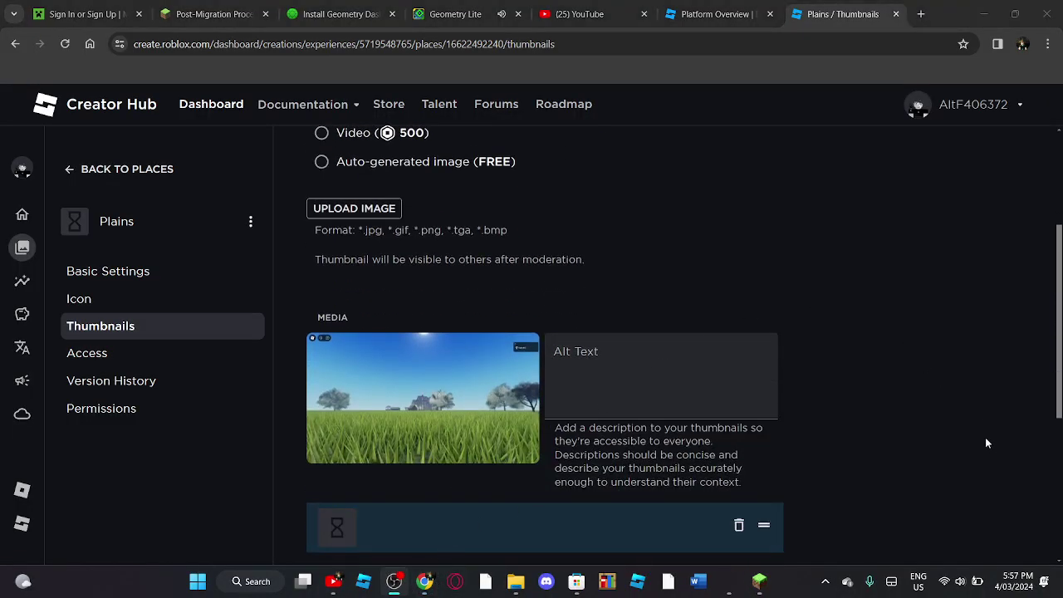